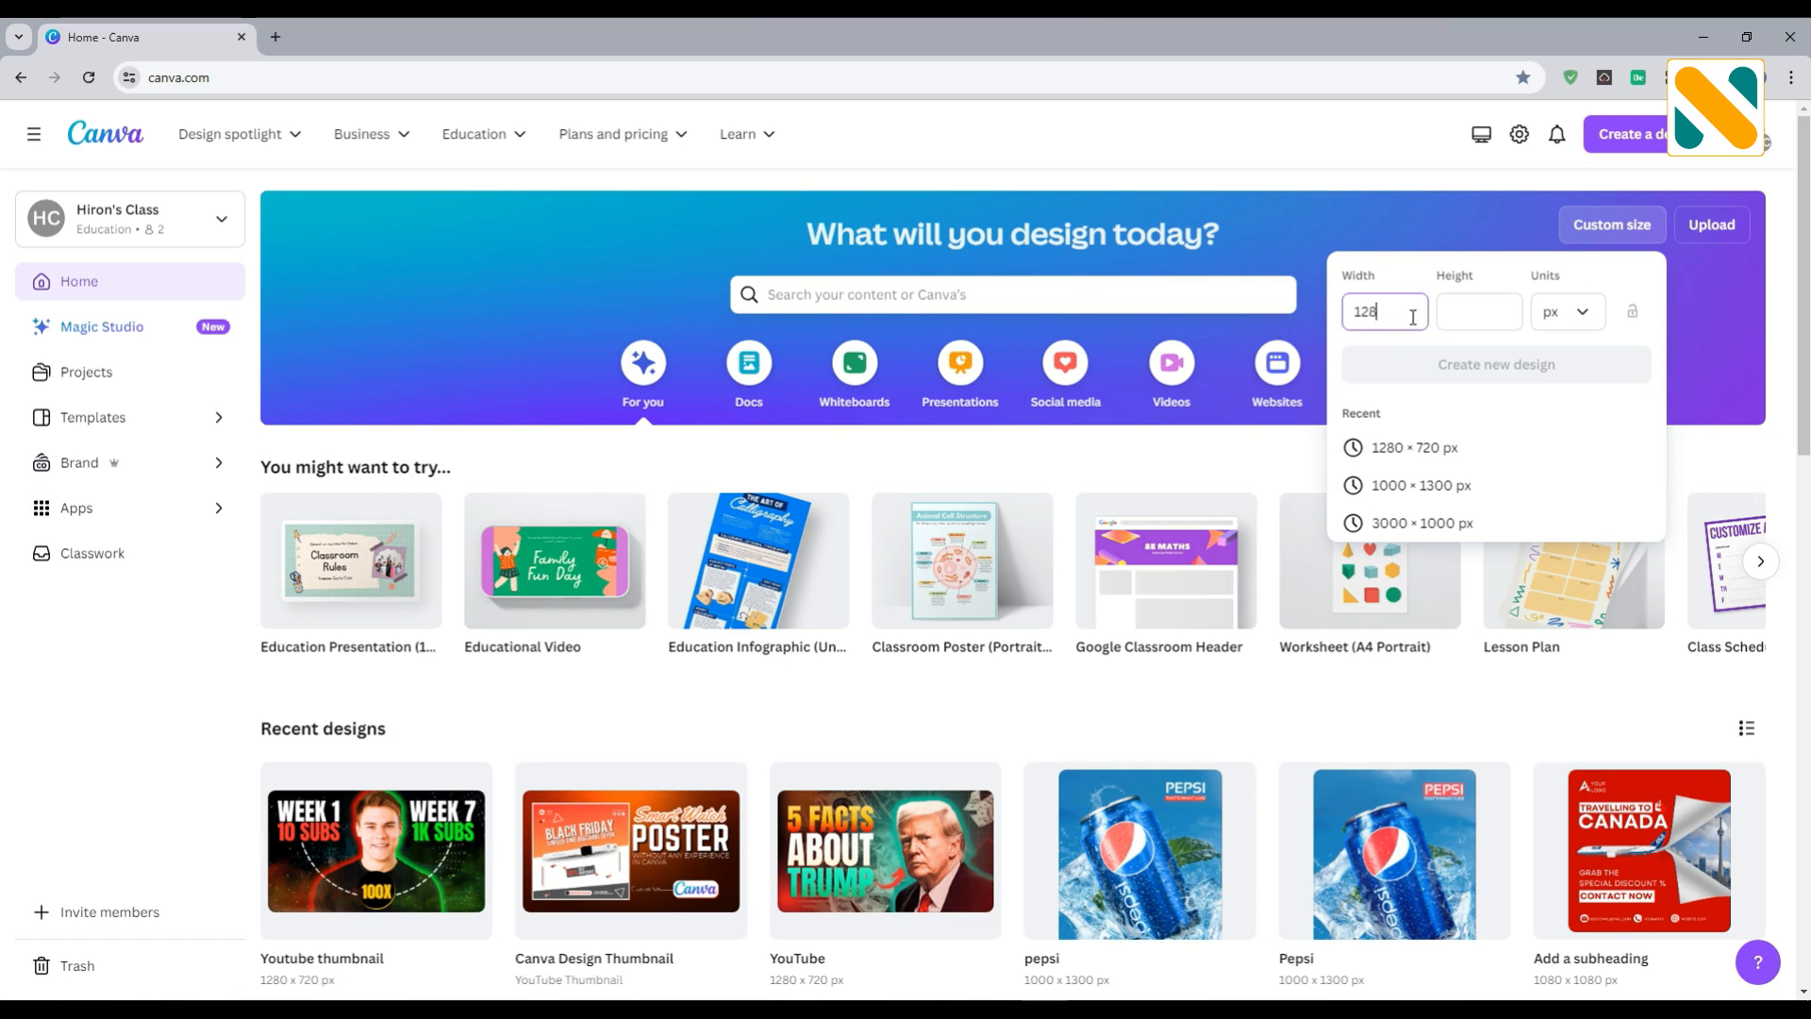
Set the custom height to 720 px beside the 1280 px width and create the new design
click(1458, 314)
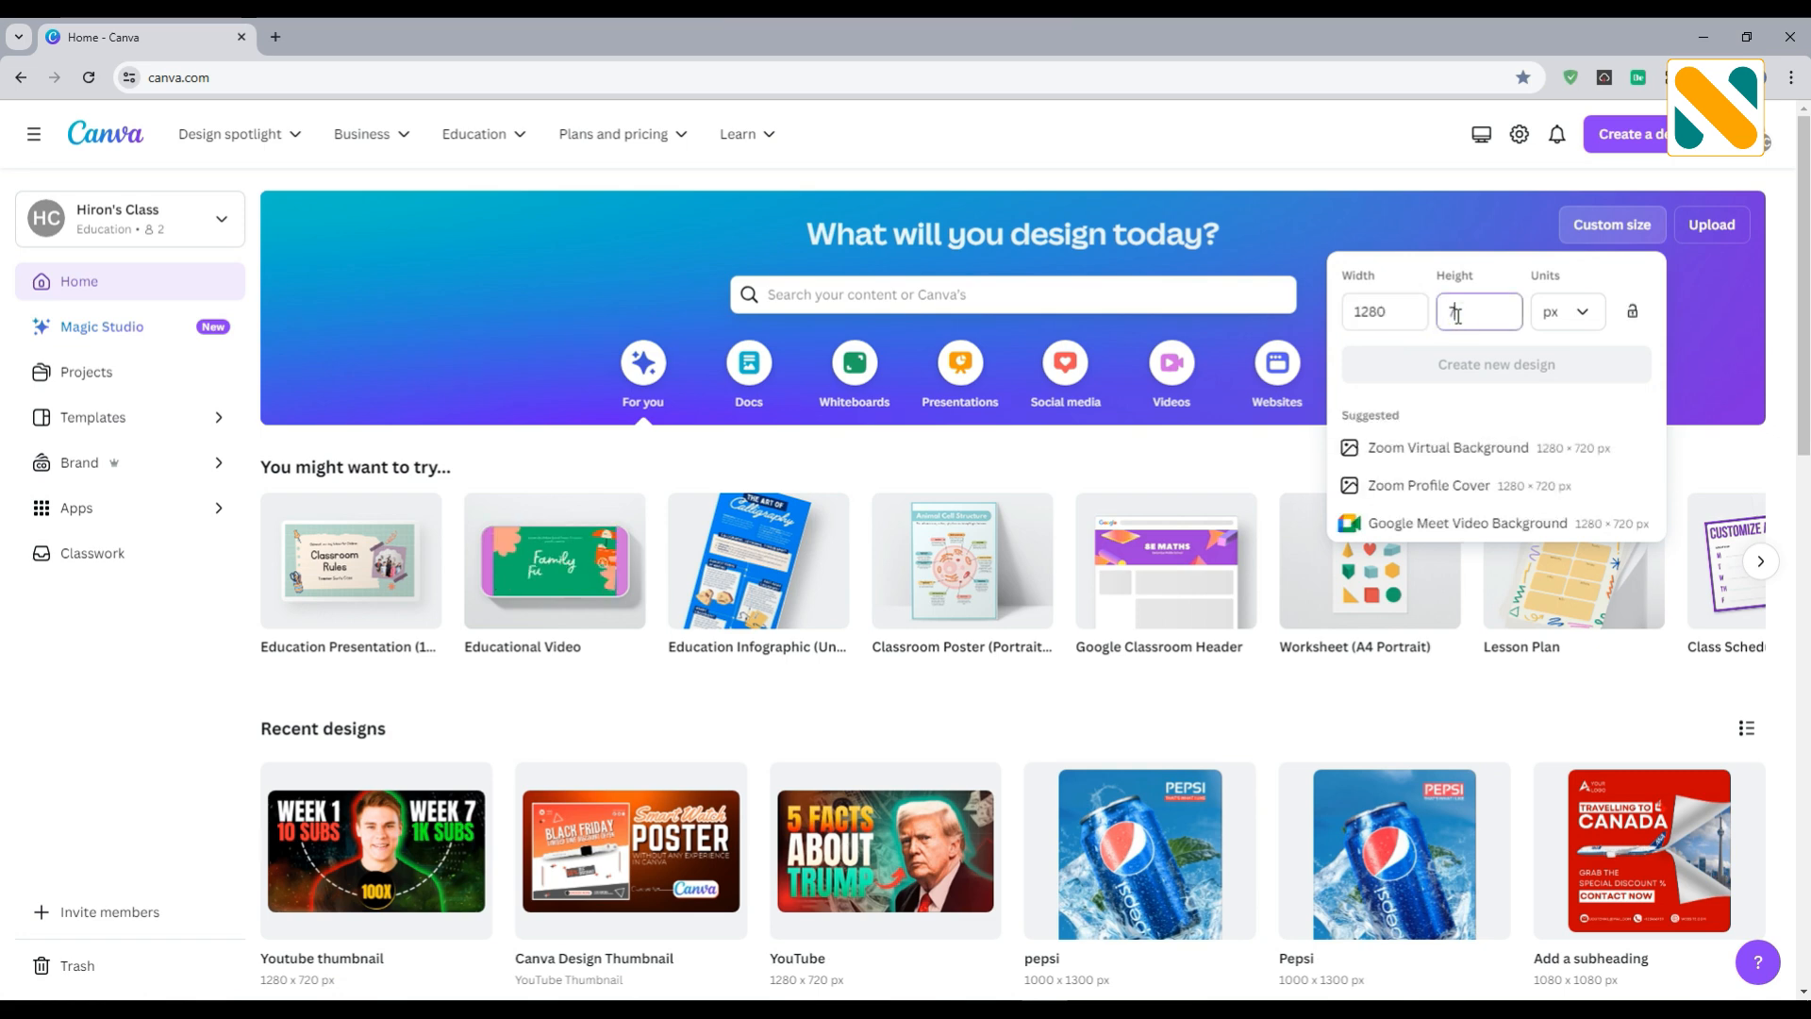
text(720)
click(1473, 366)
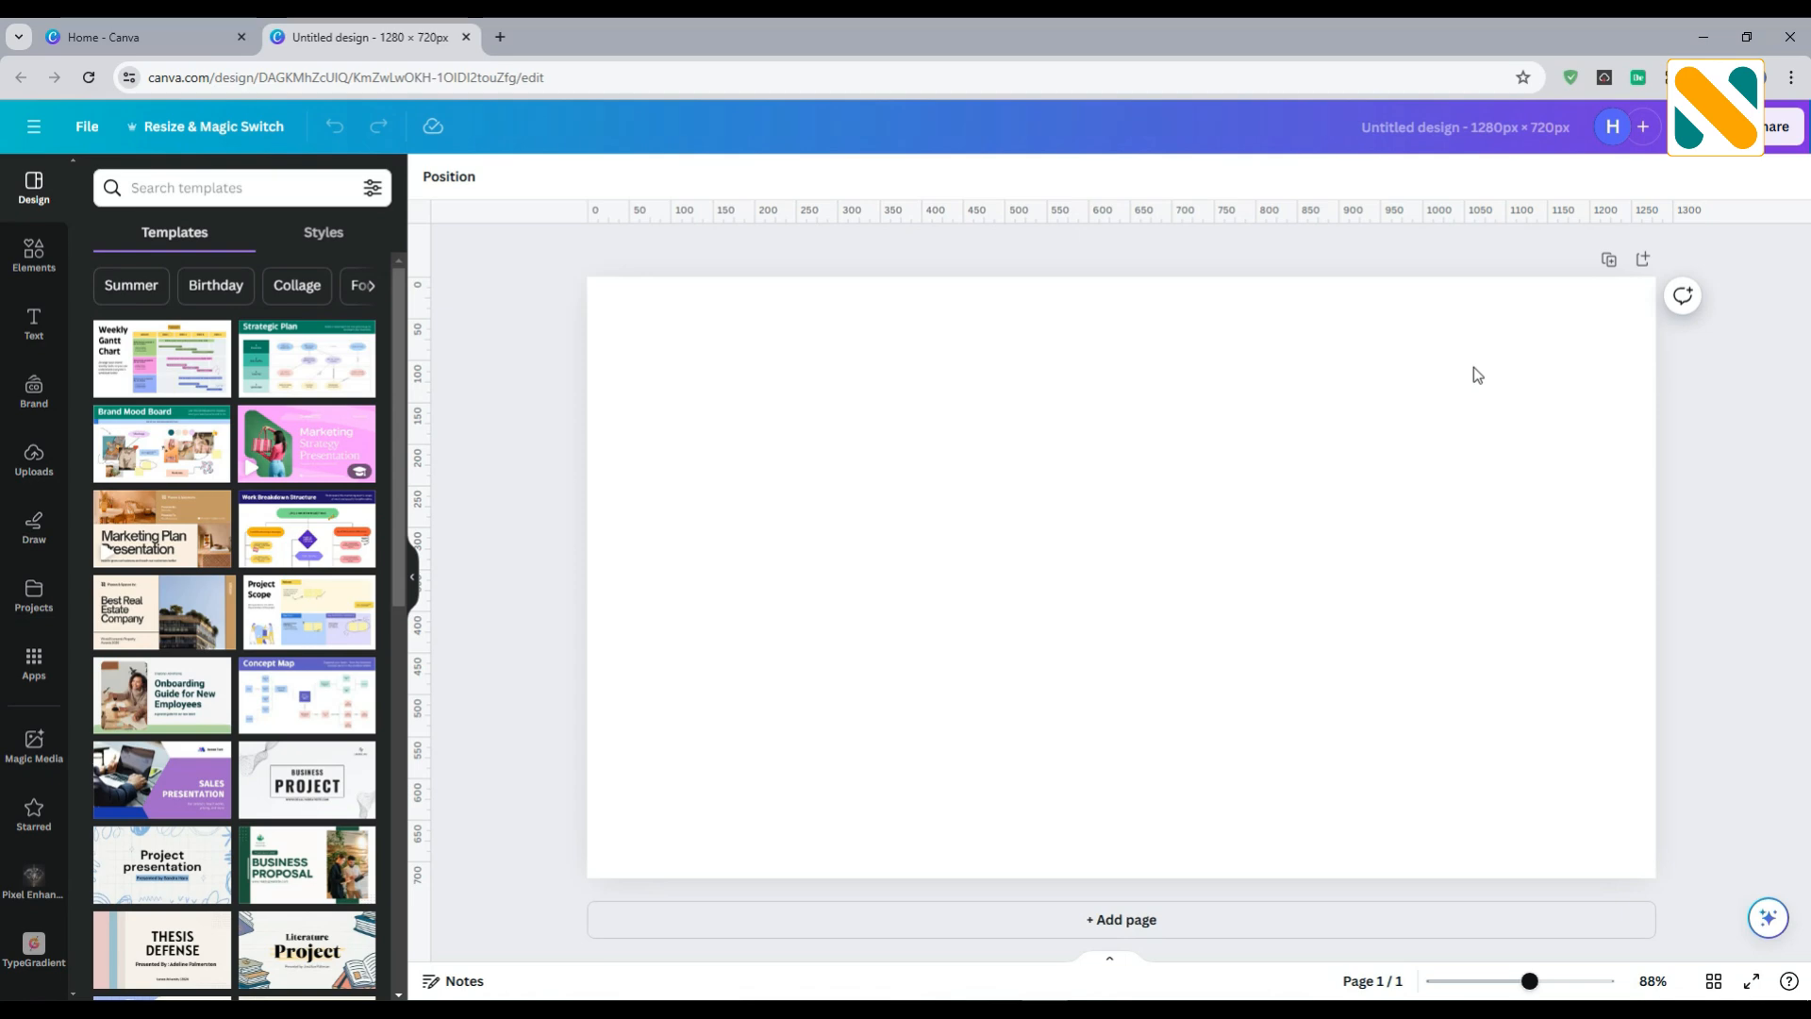
Set the blank page's background colour to solid black
click(1092, 405)
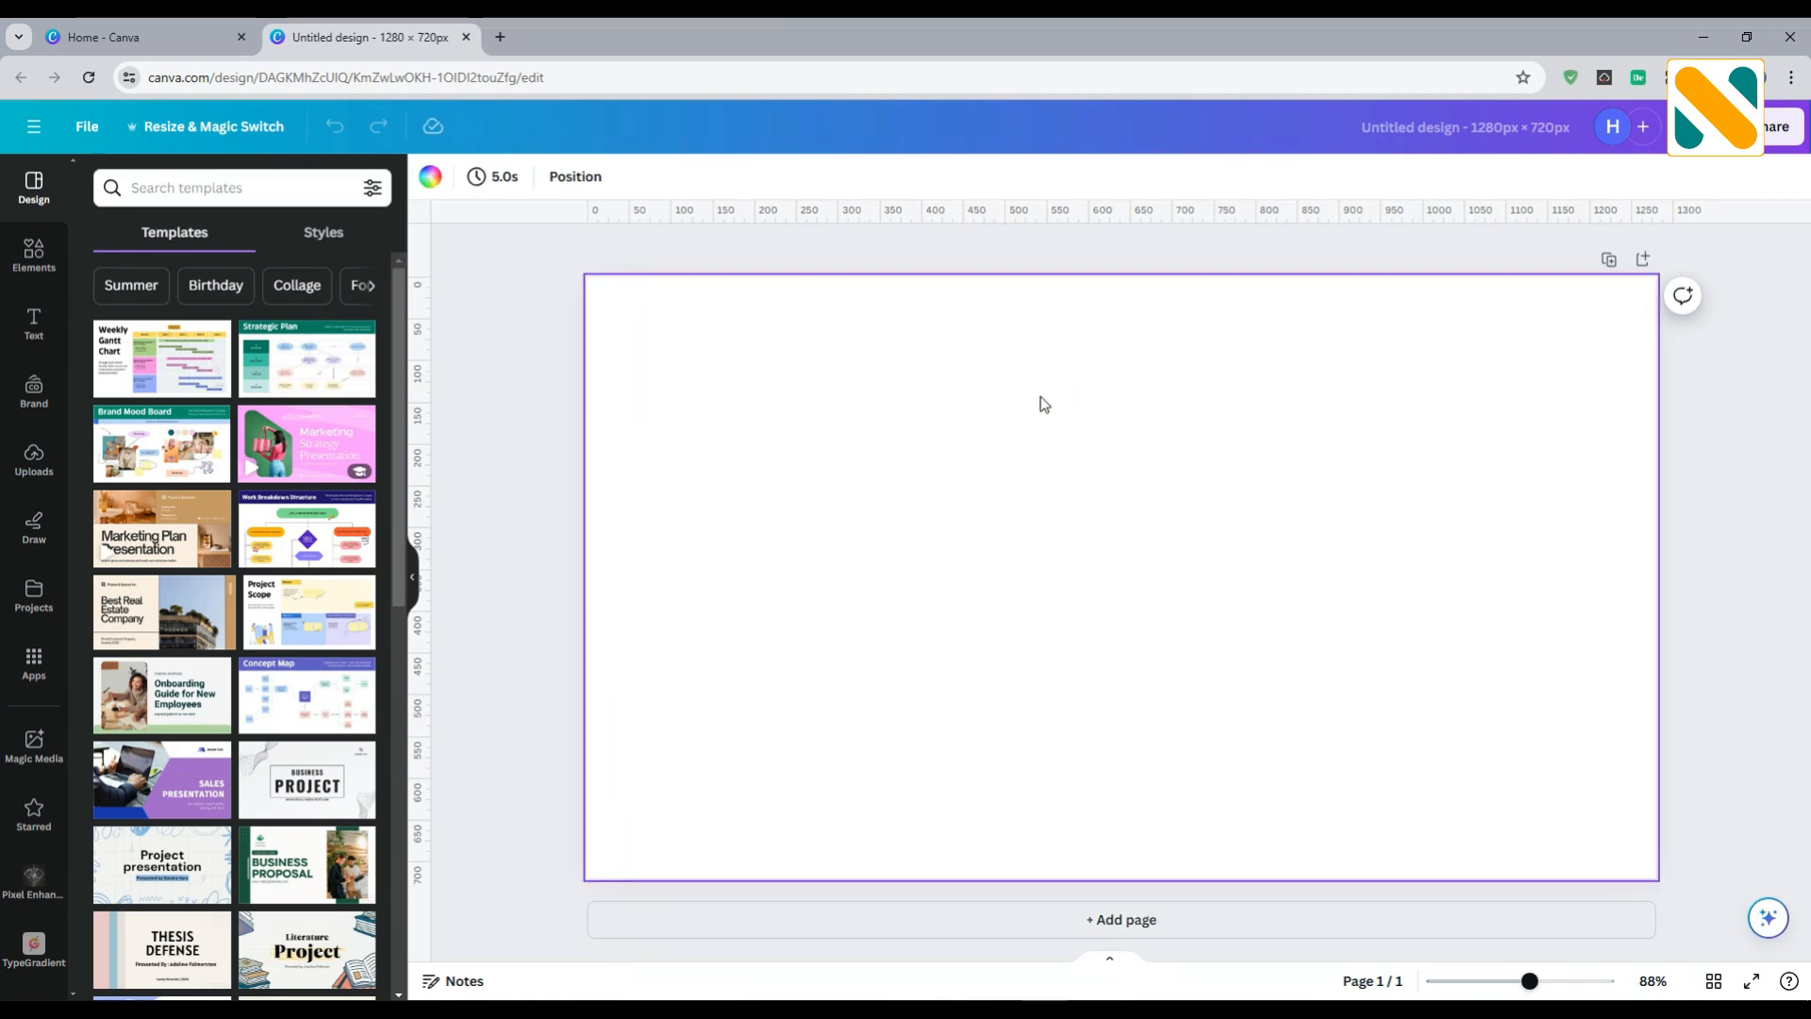
click(430, 176)
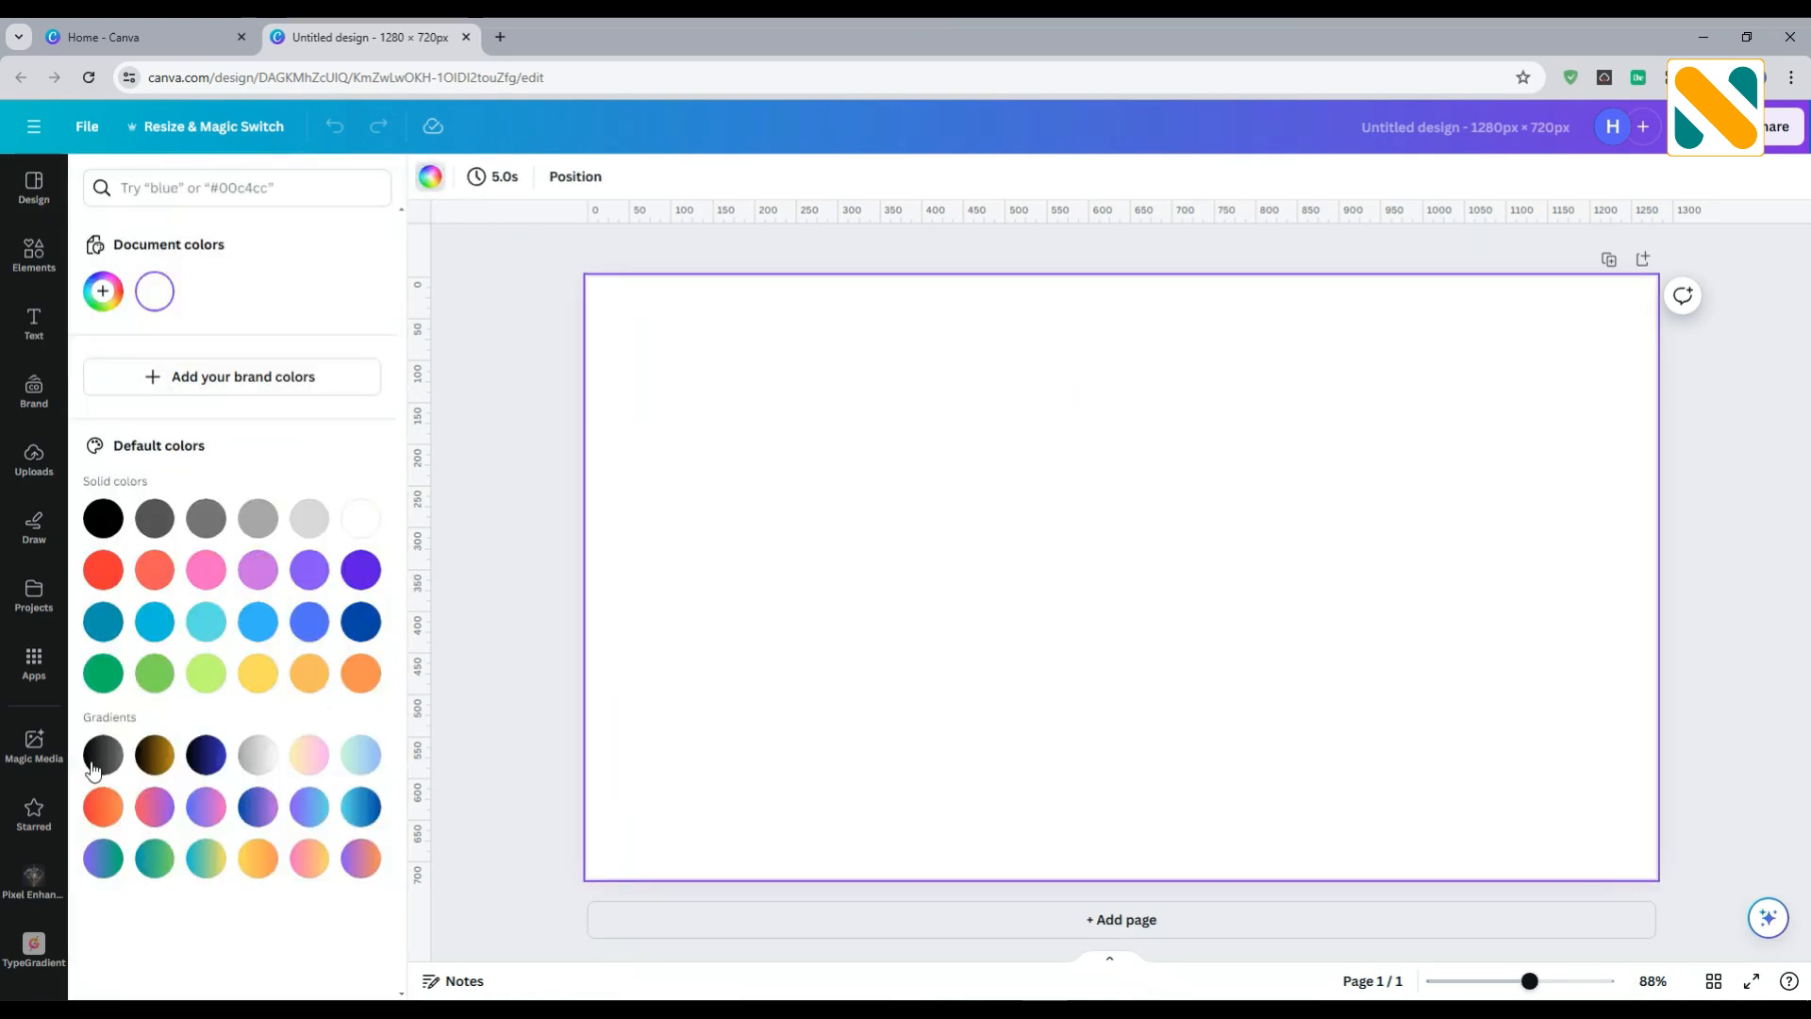
click(103, 518)
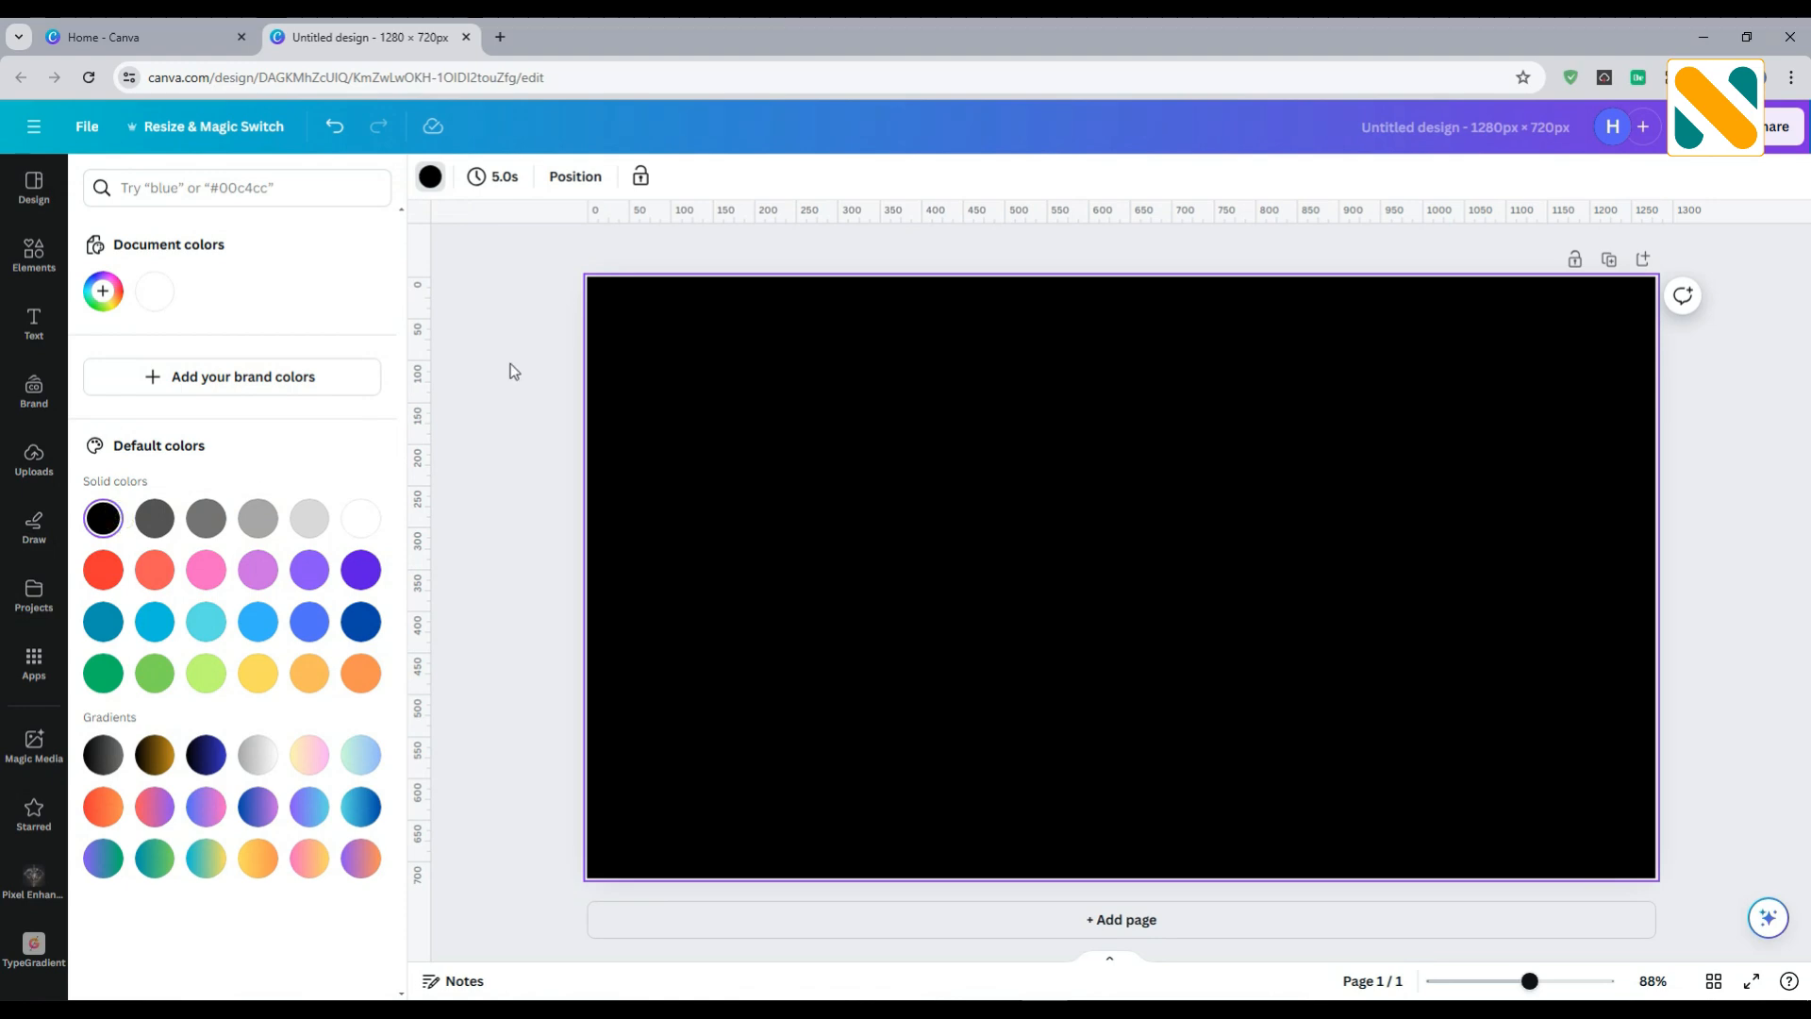
key(Escape)
Check the rulers and guides setting, and place two vertical guides about 70 px inside the page's left and right edges
click(91, 126)
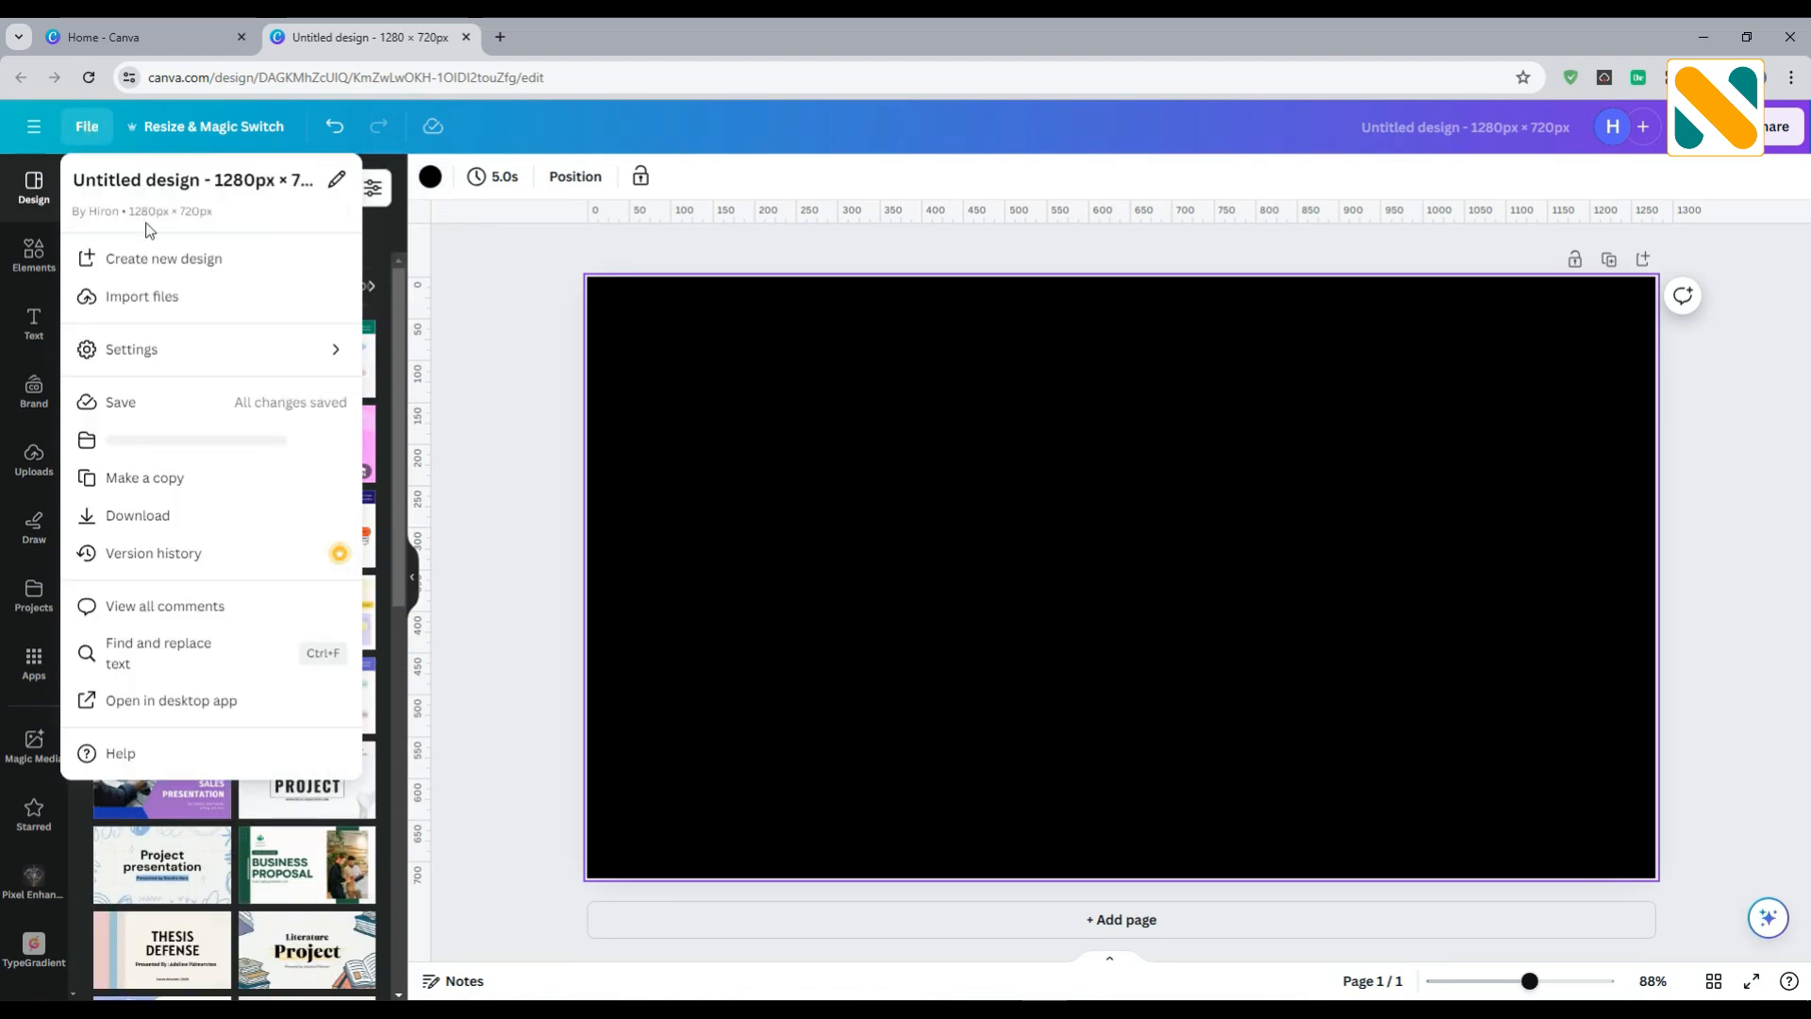
mouse_move(268, 368)
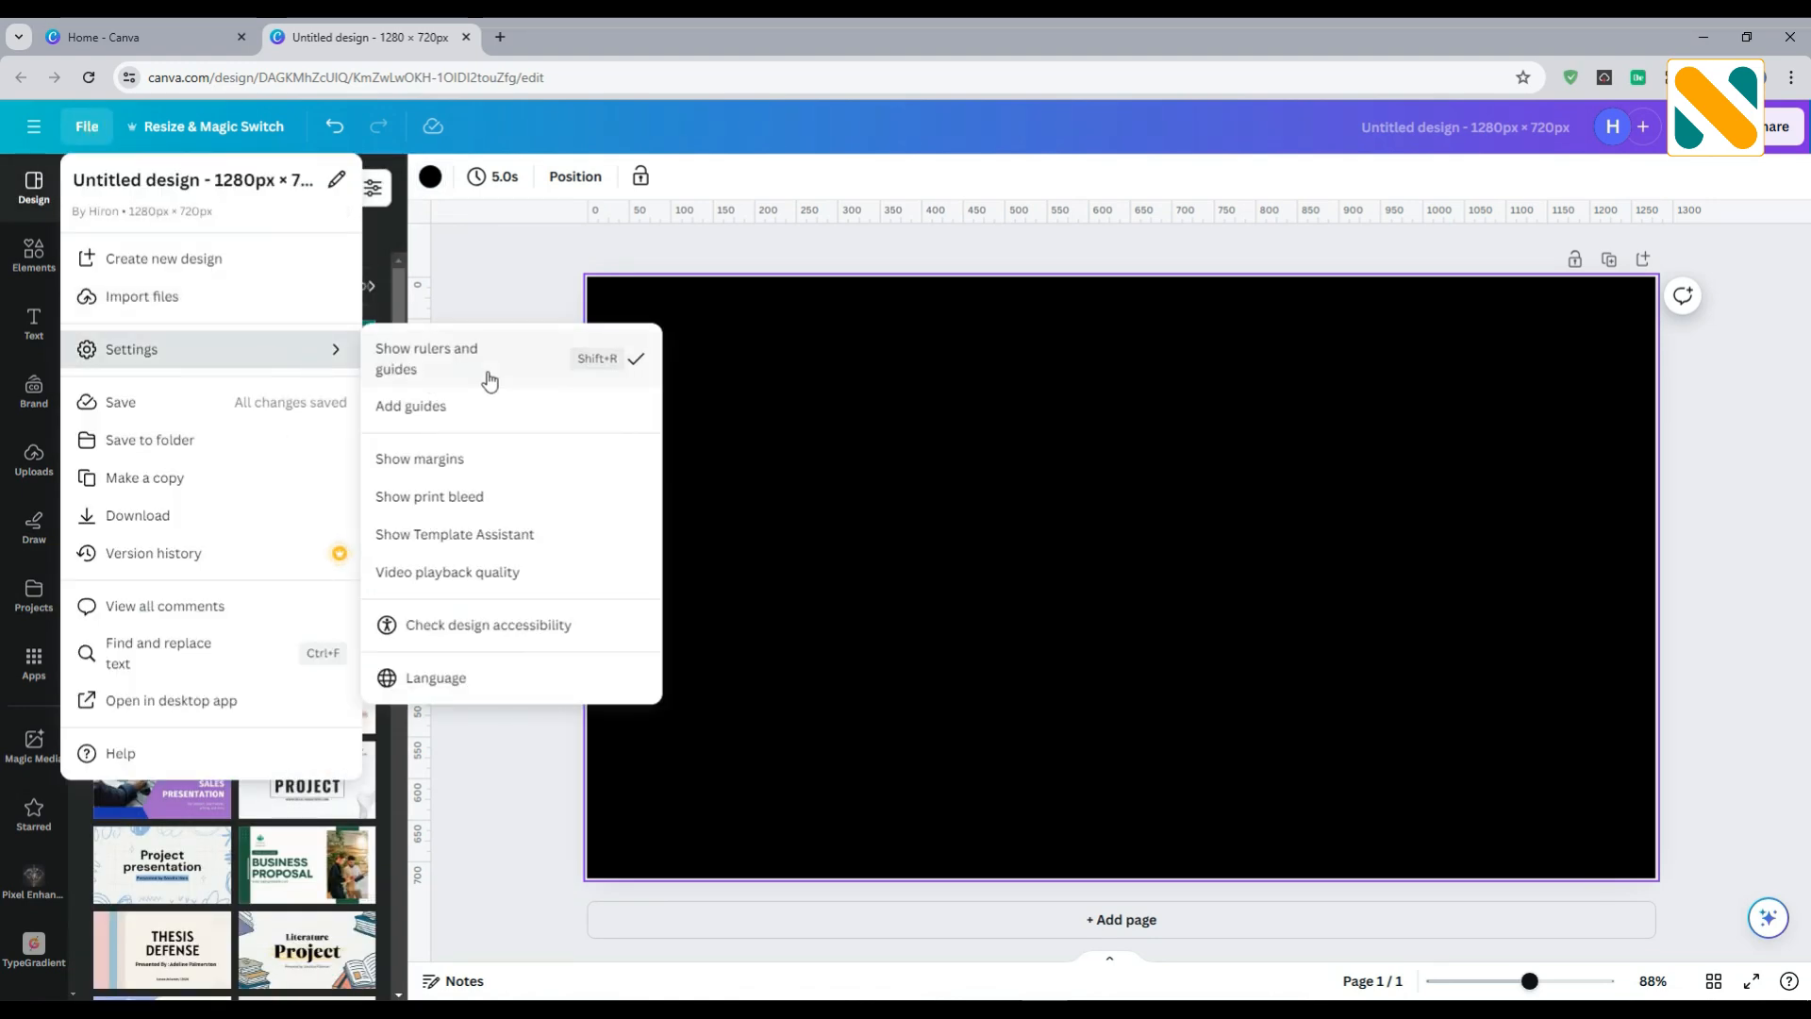
click(519, 279)
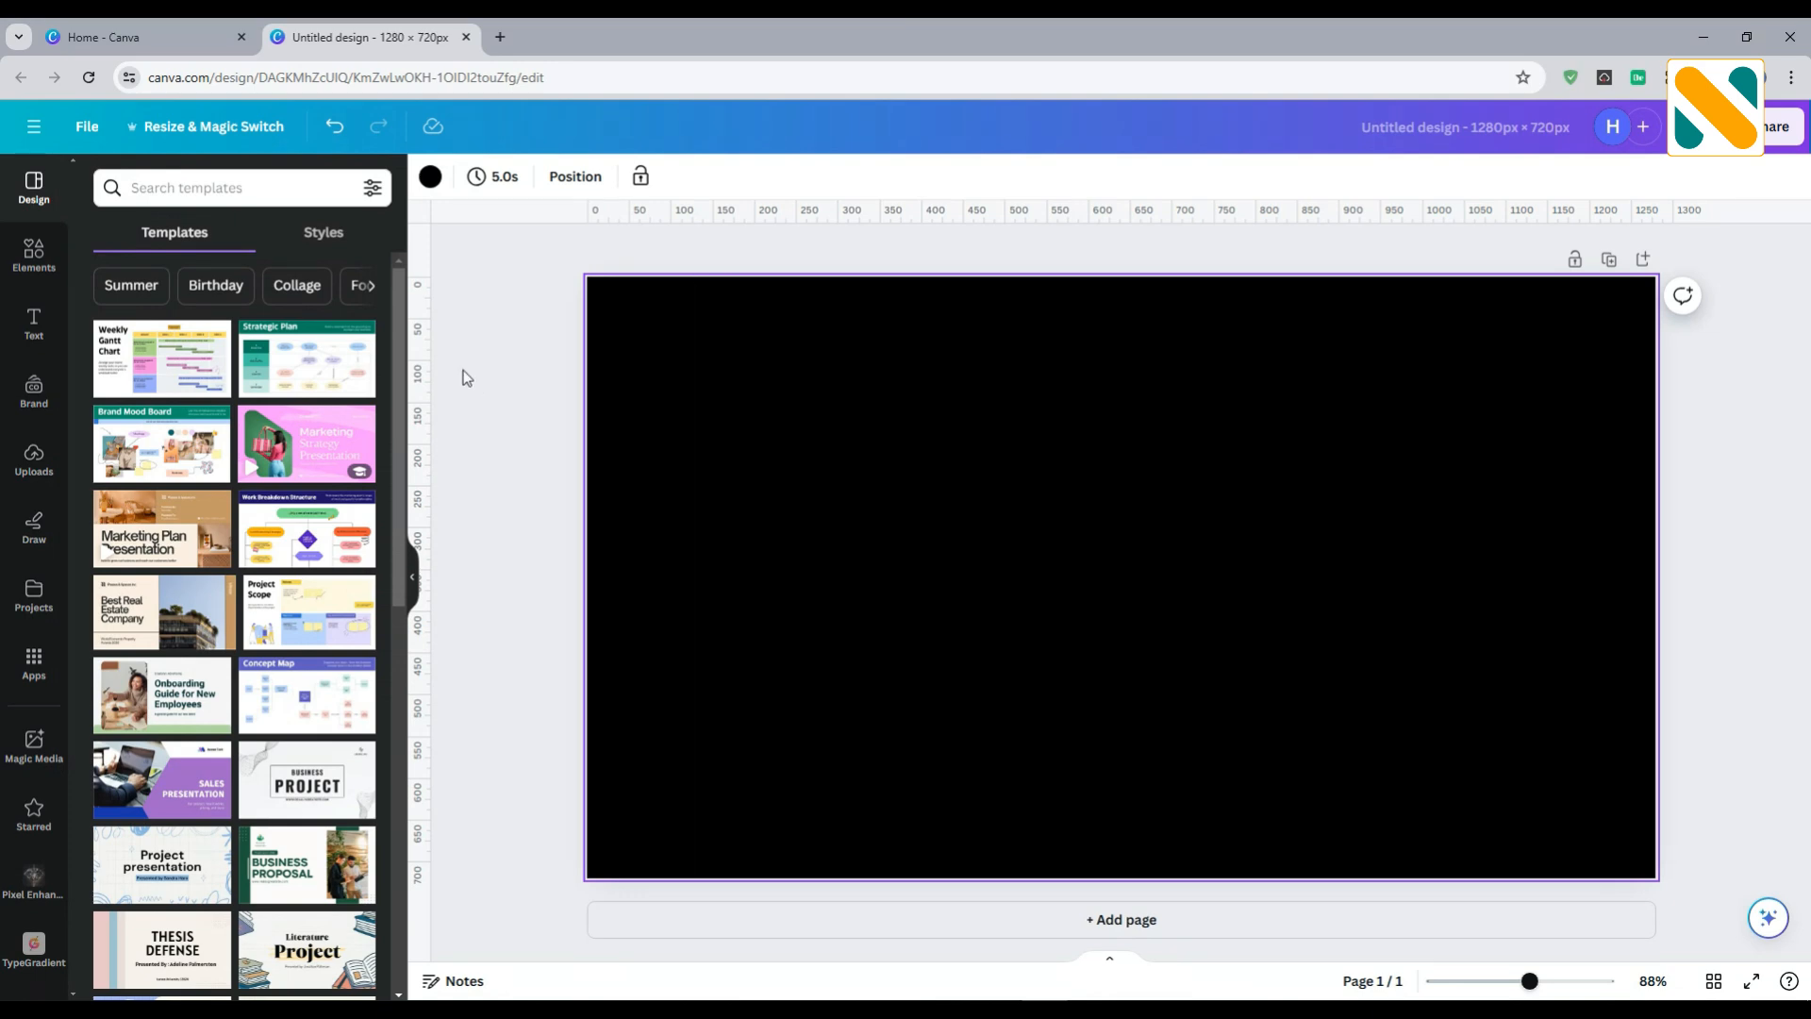
drag(422, 363, 653, 366)
drag(432, 367, 1597, 432)
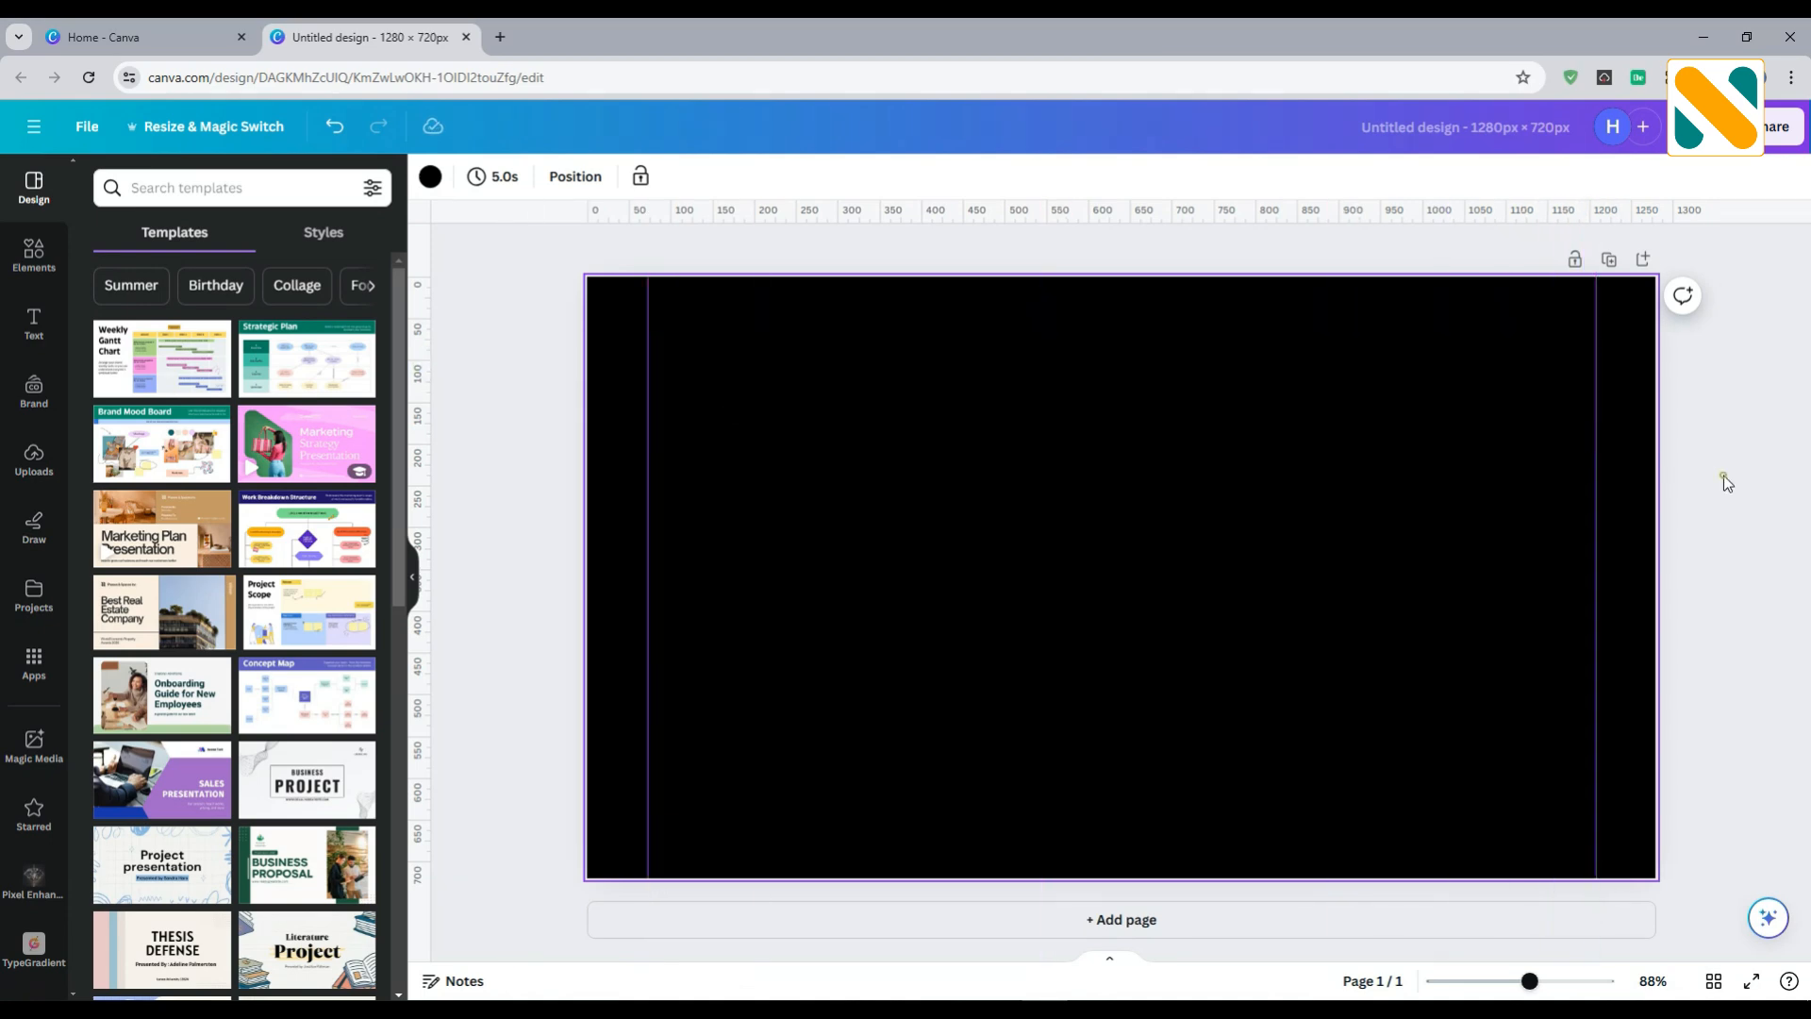
click(1724, 476)
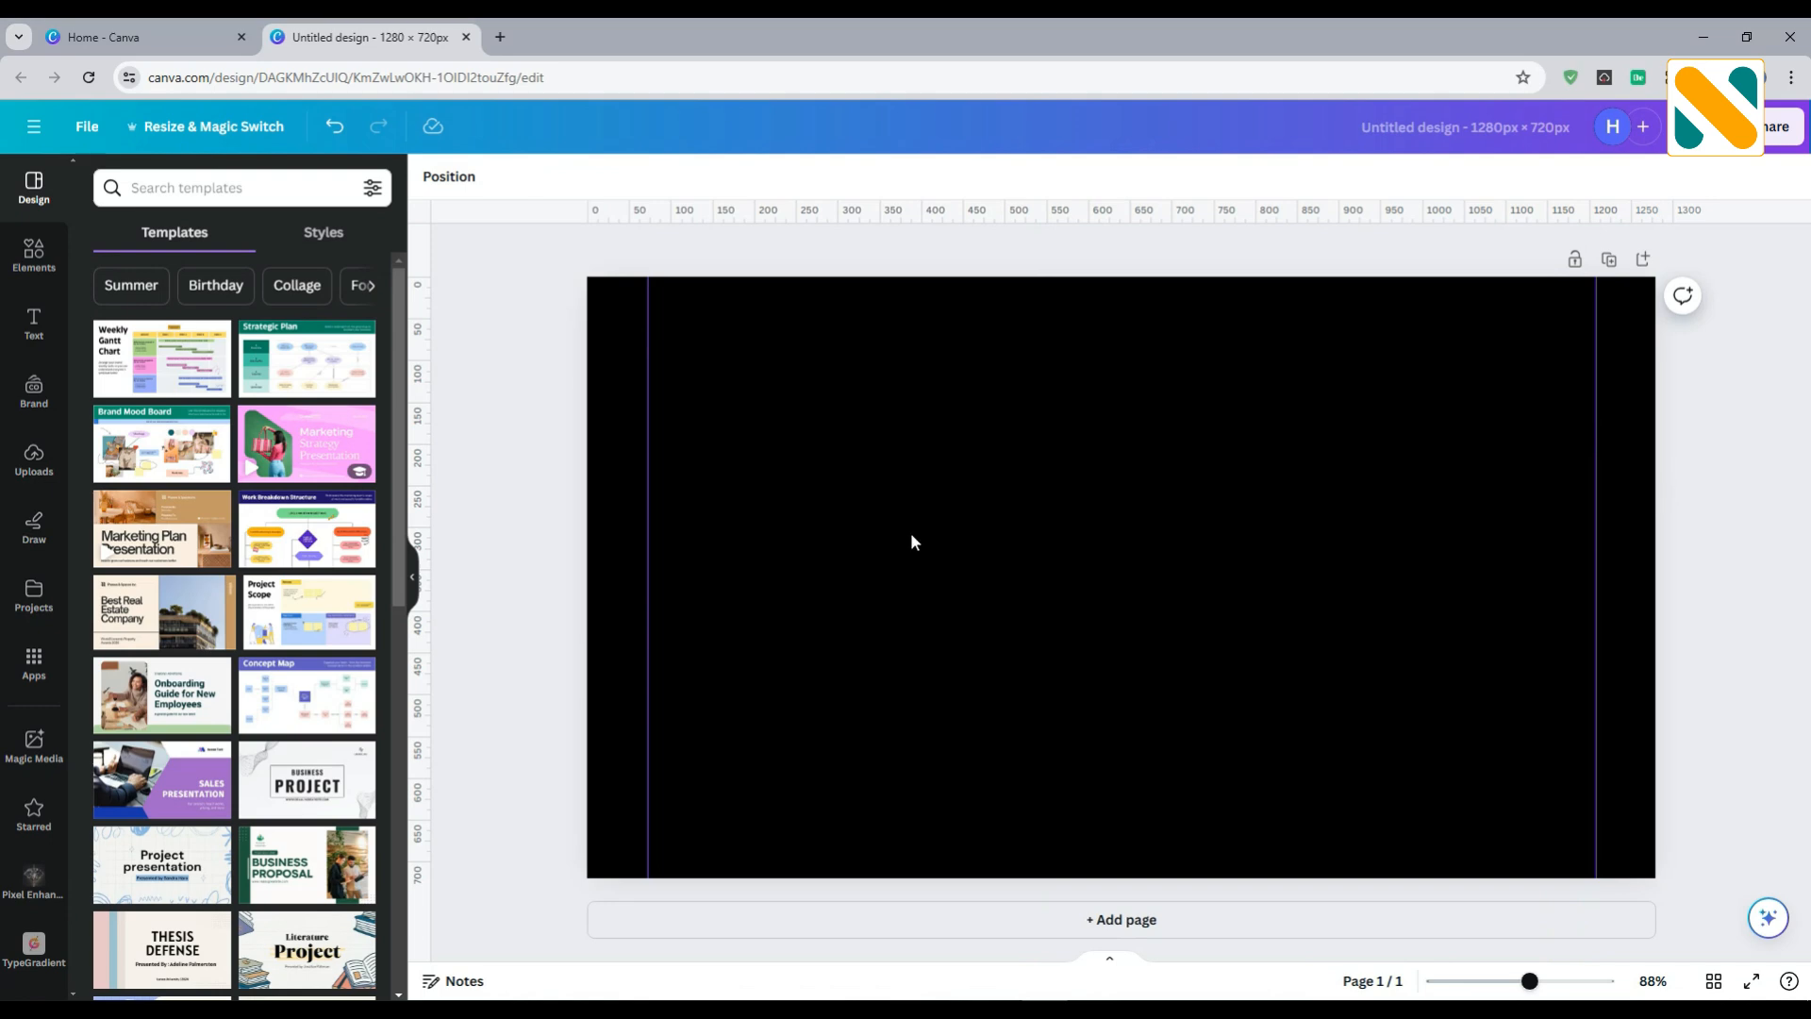
Add a subheading text box to the page and colour its text white
click(34, 323)
click(172, 458)
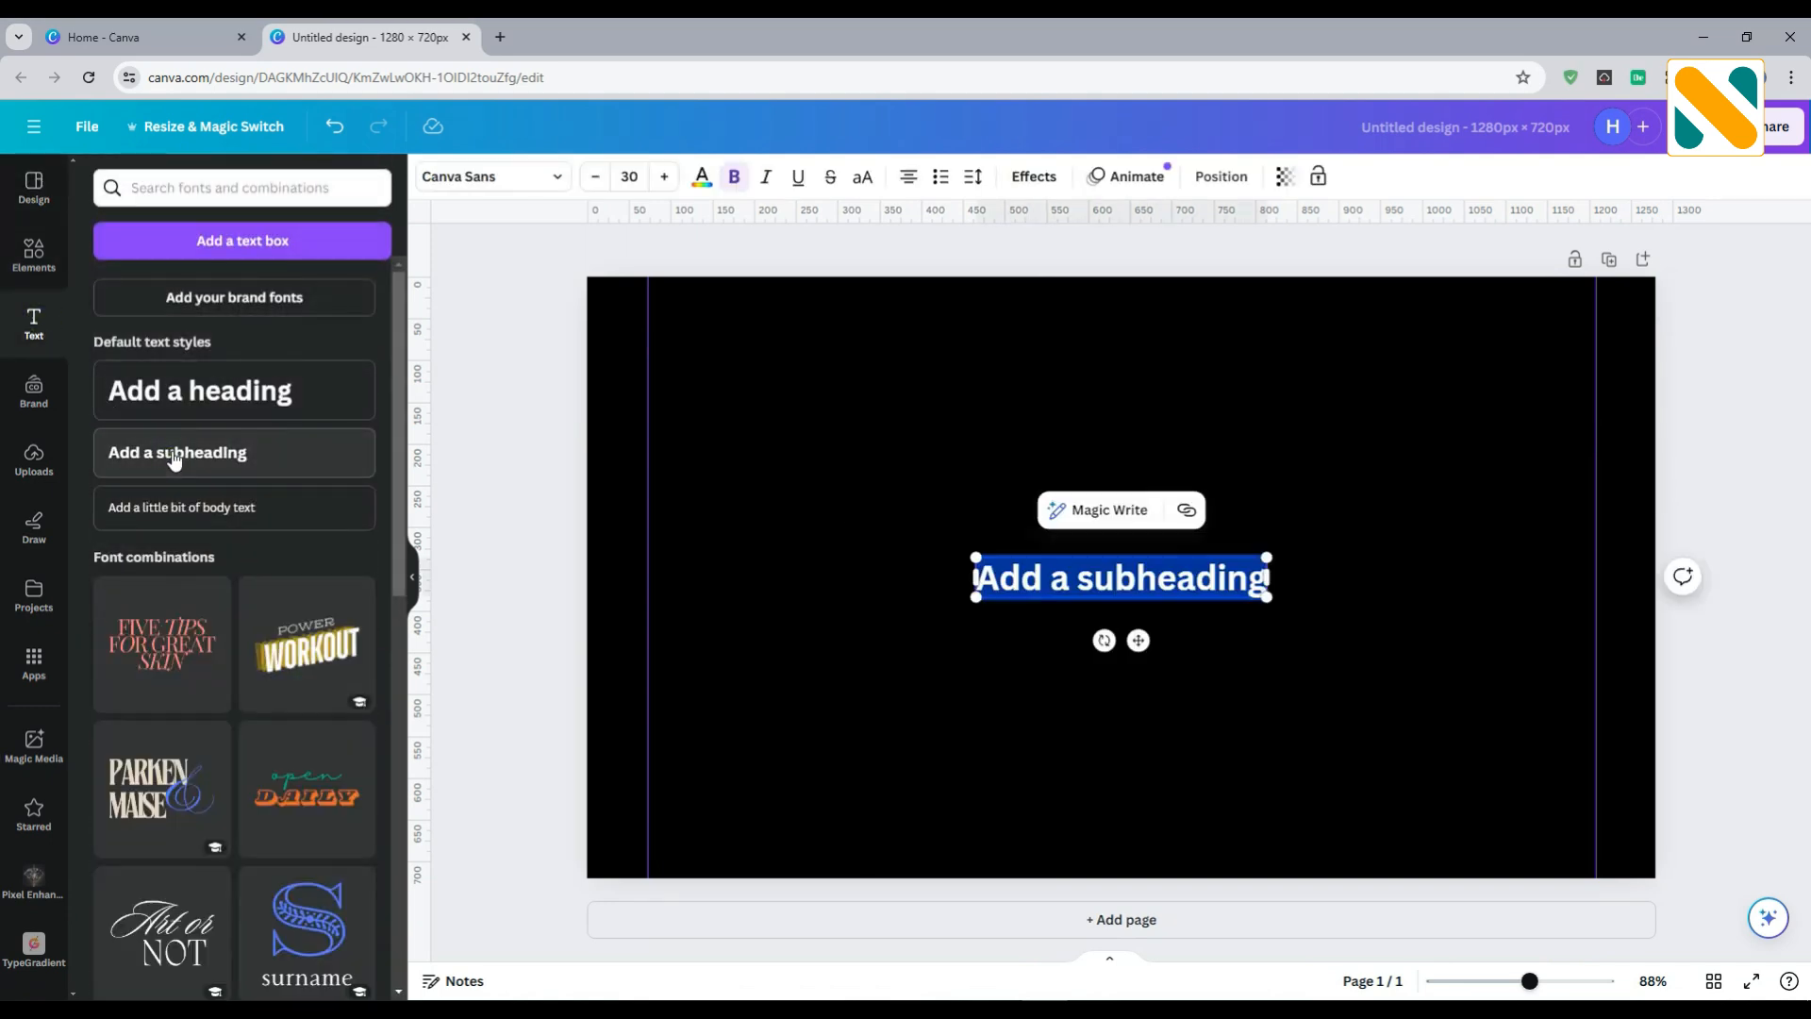
click(703, 178)
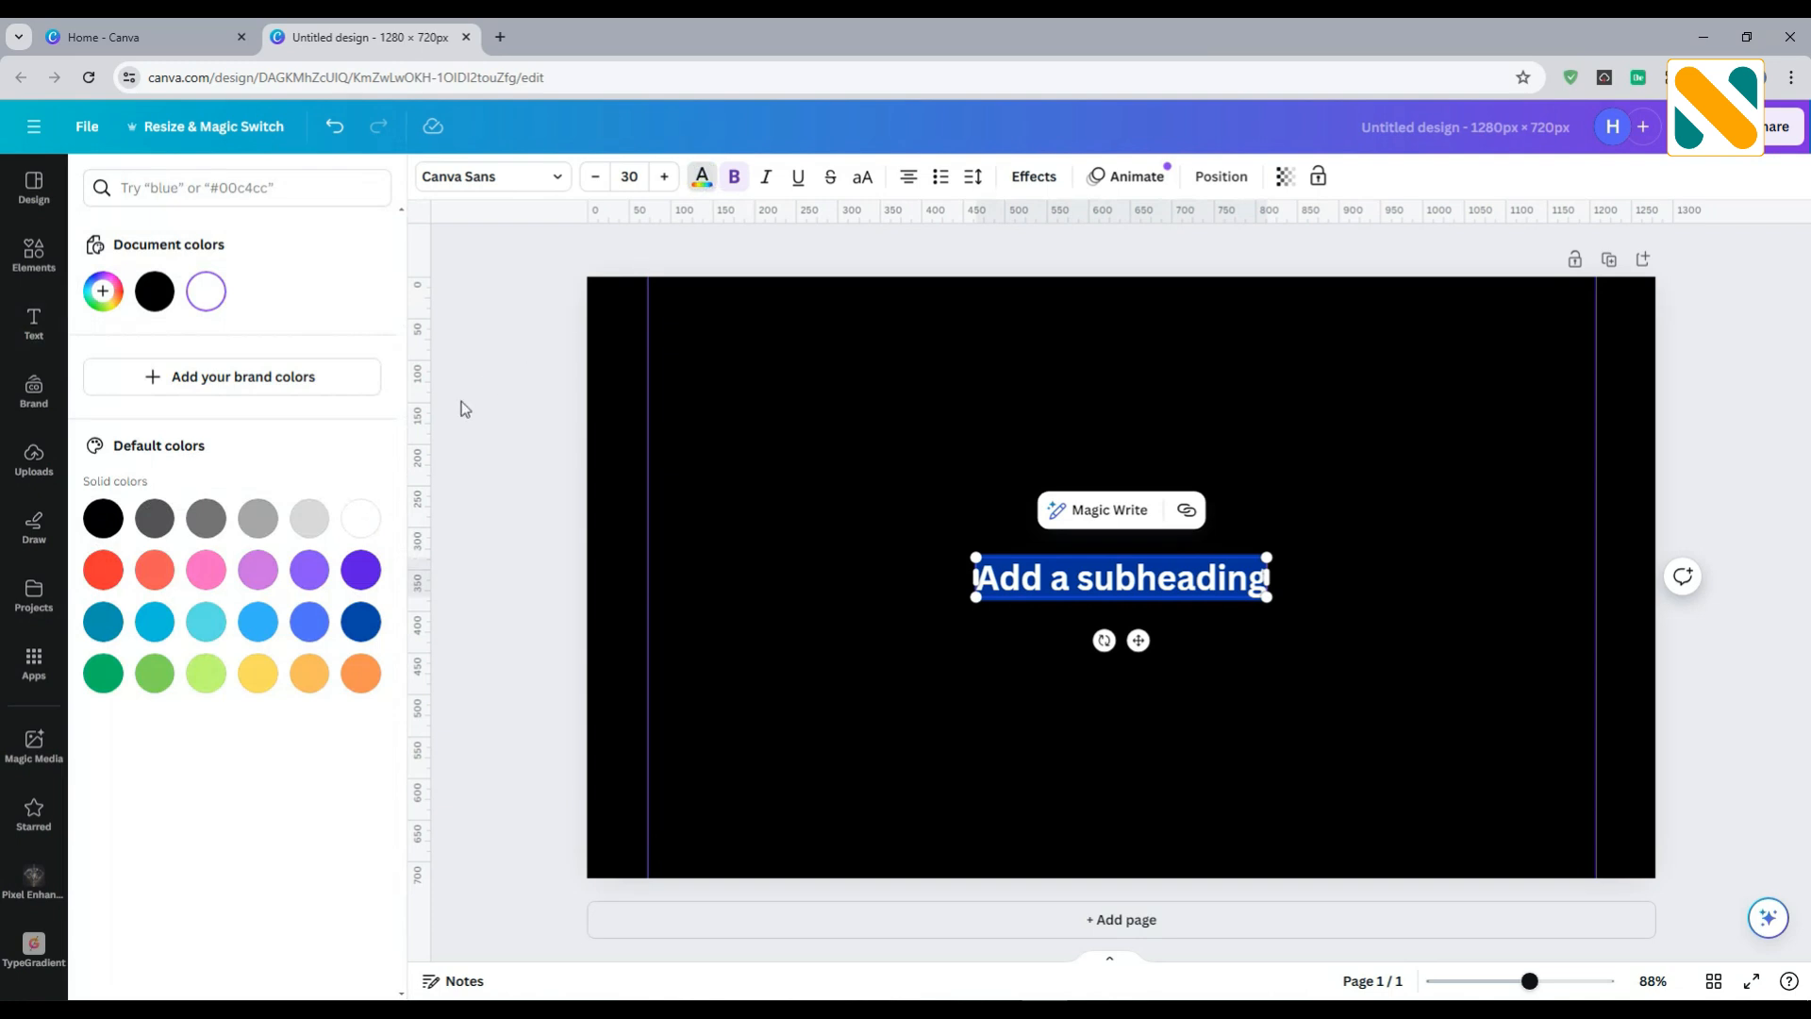
click(360, 518)
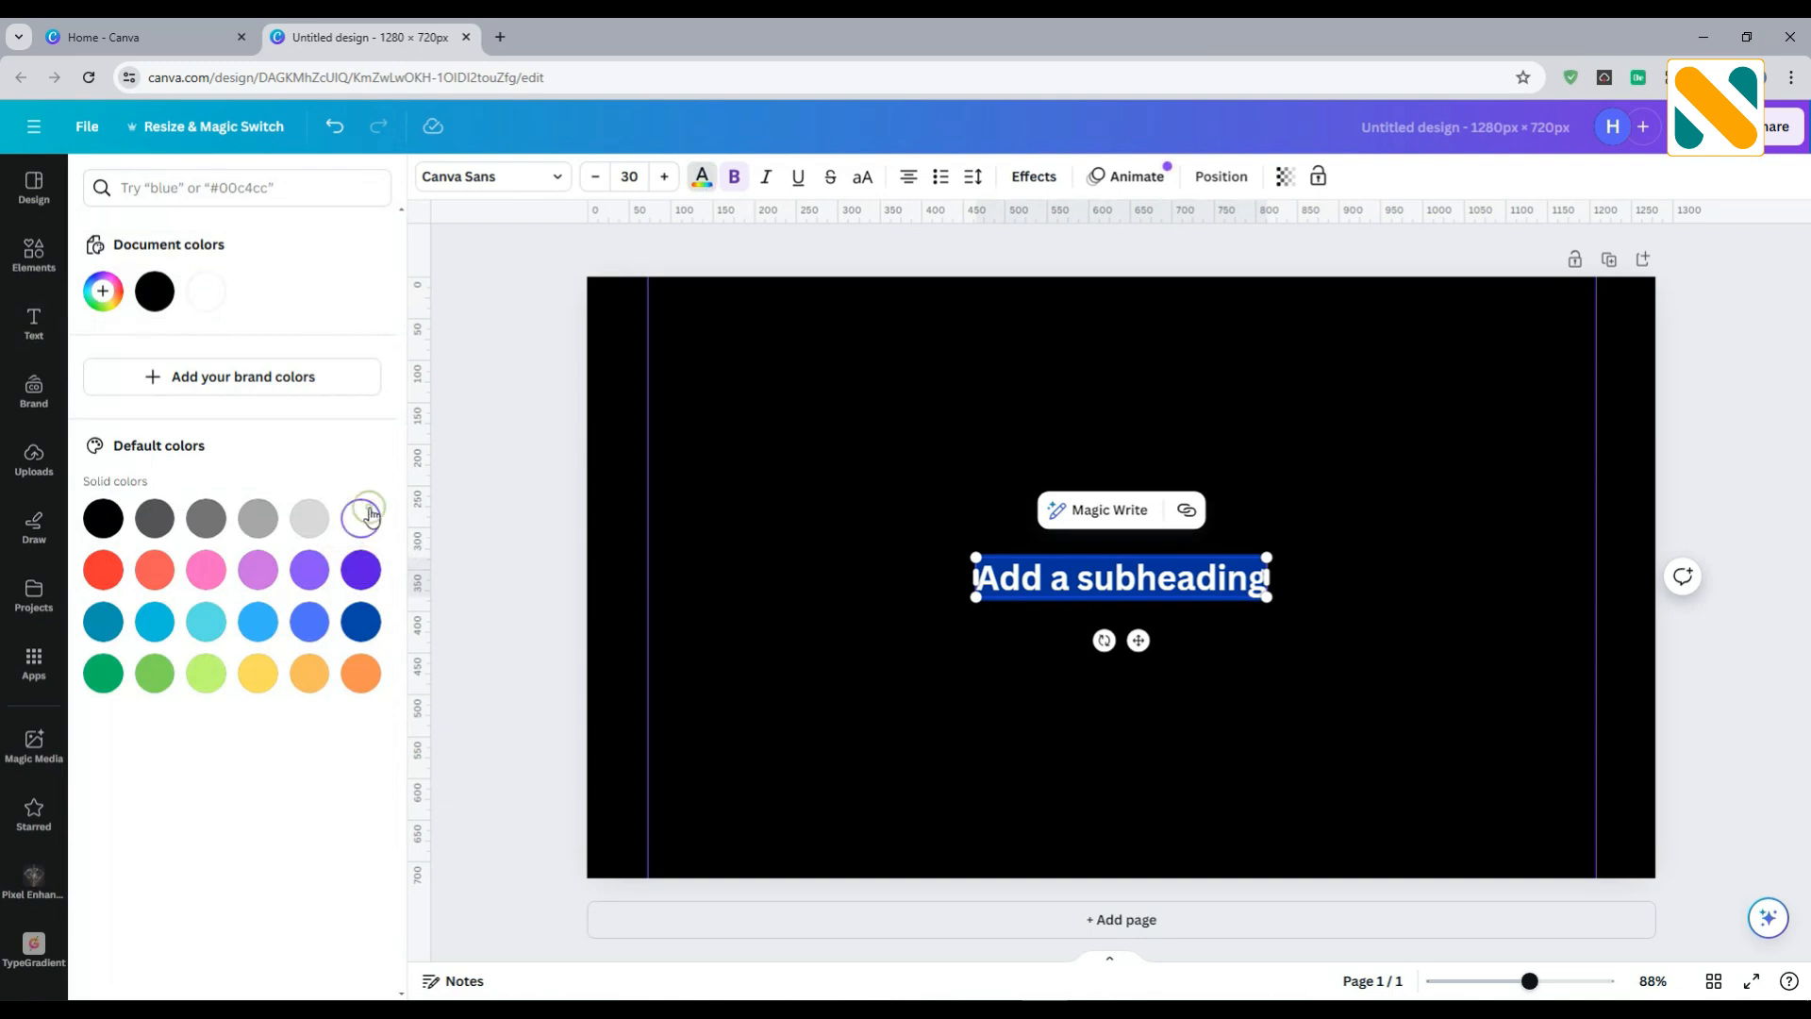
Set the subheading's font to Racing Sans One and make the text uppercase
click(518, 179)
click(270, 233)
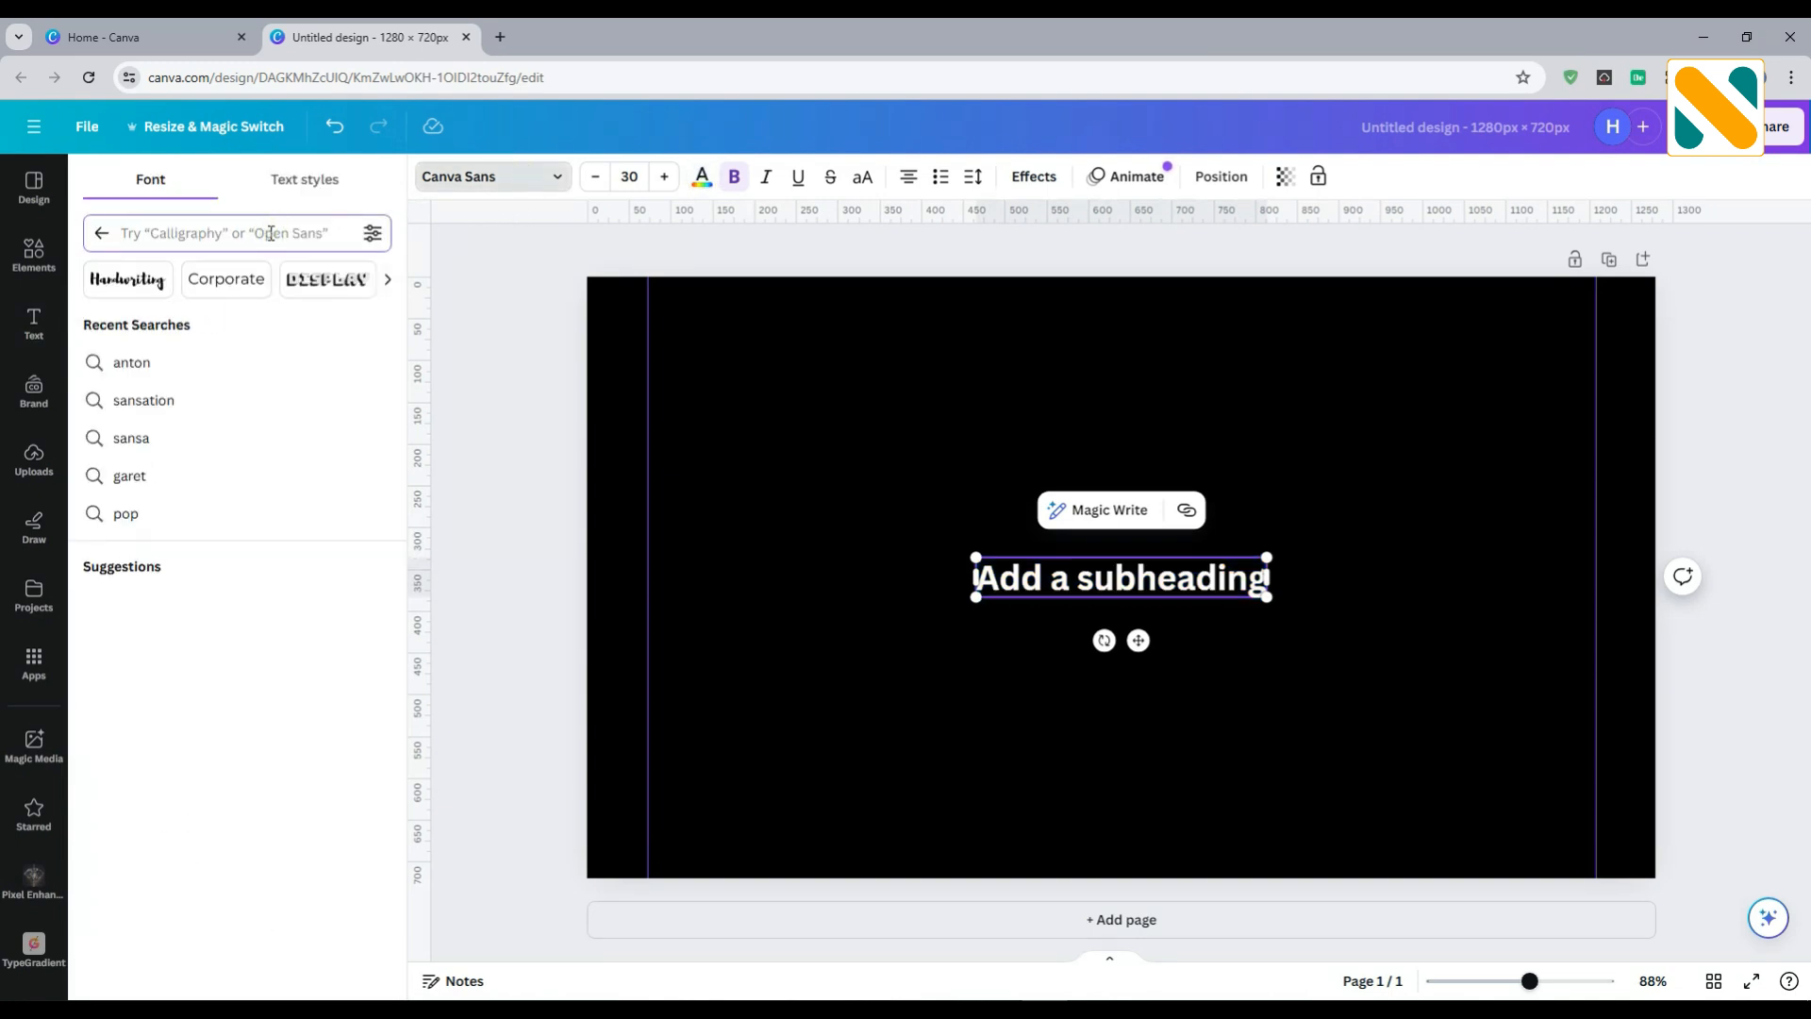
text(ra)
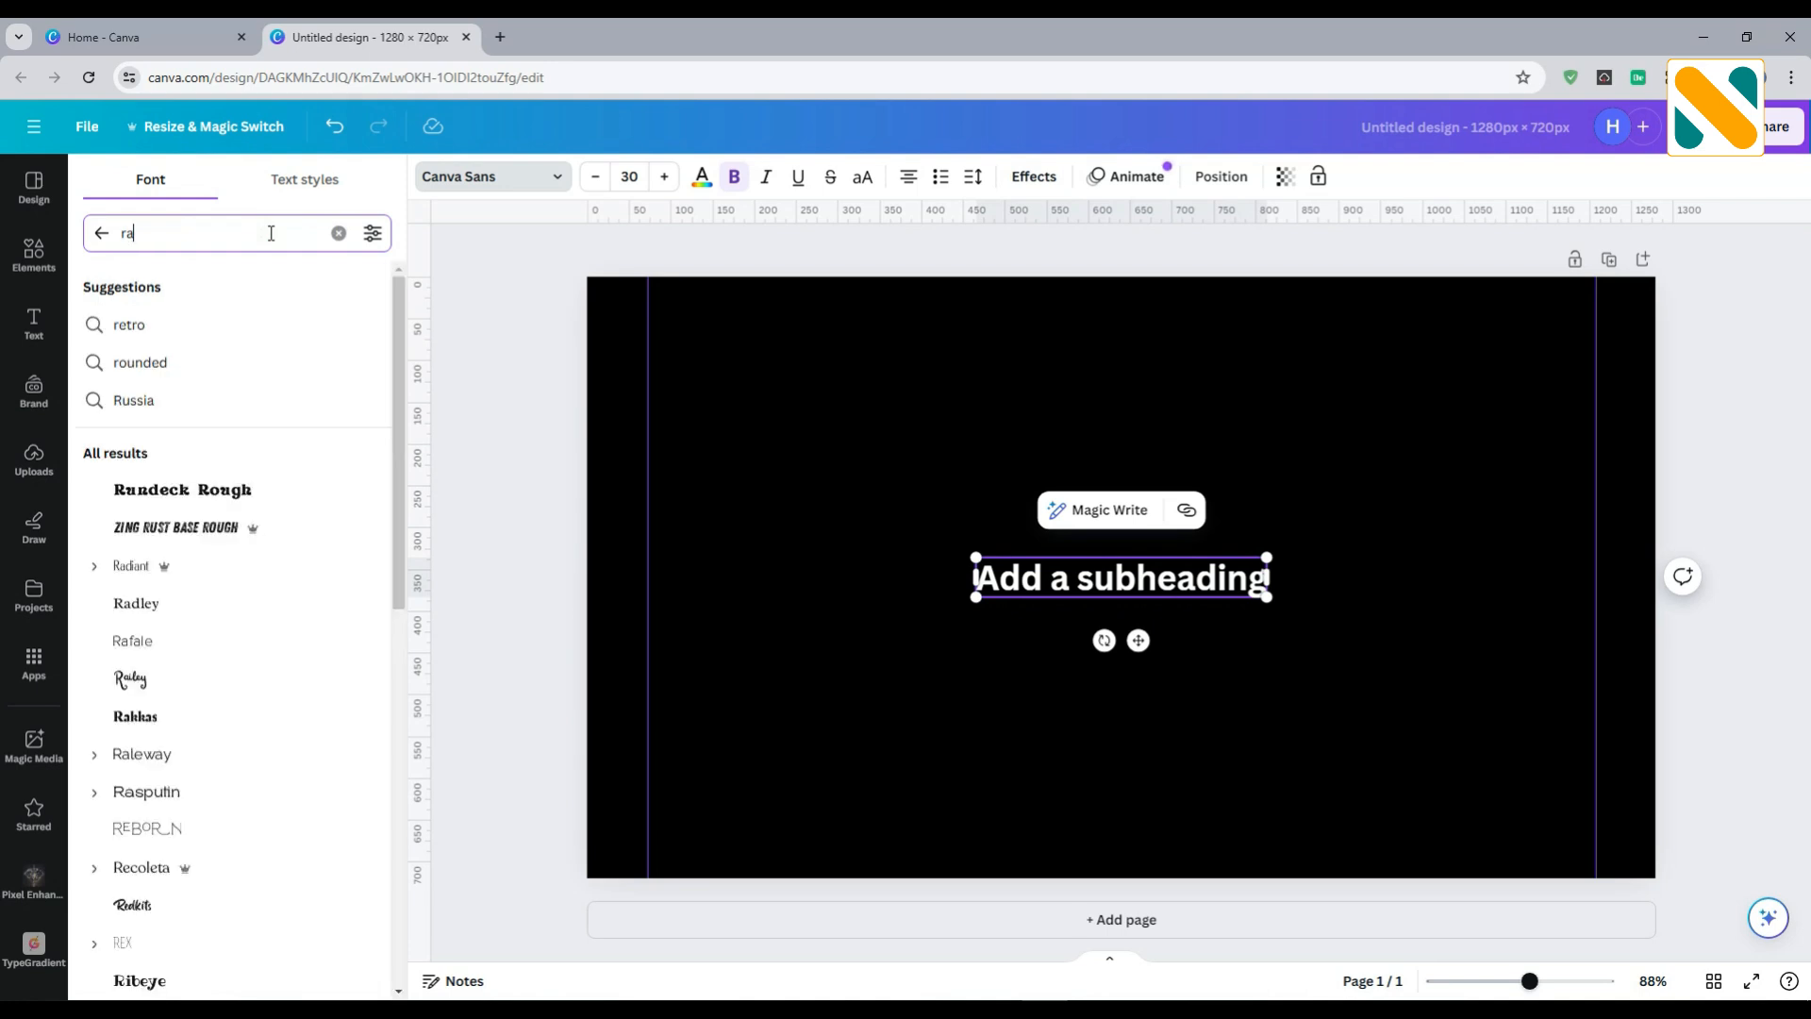
text(cing sans one)
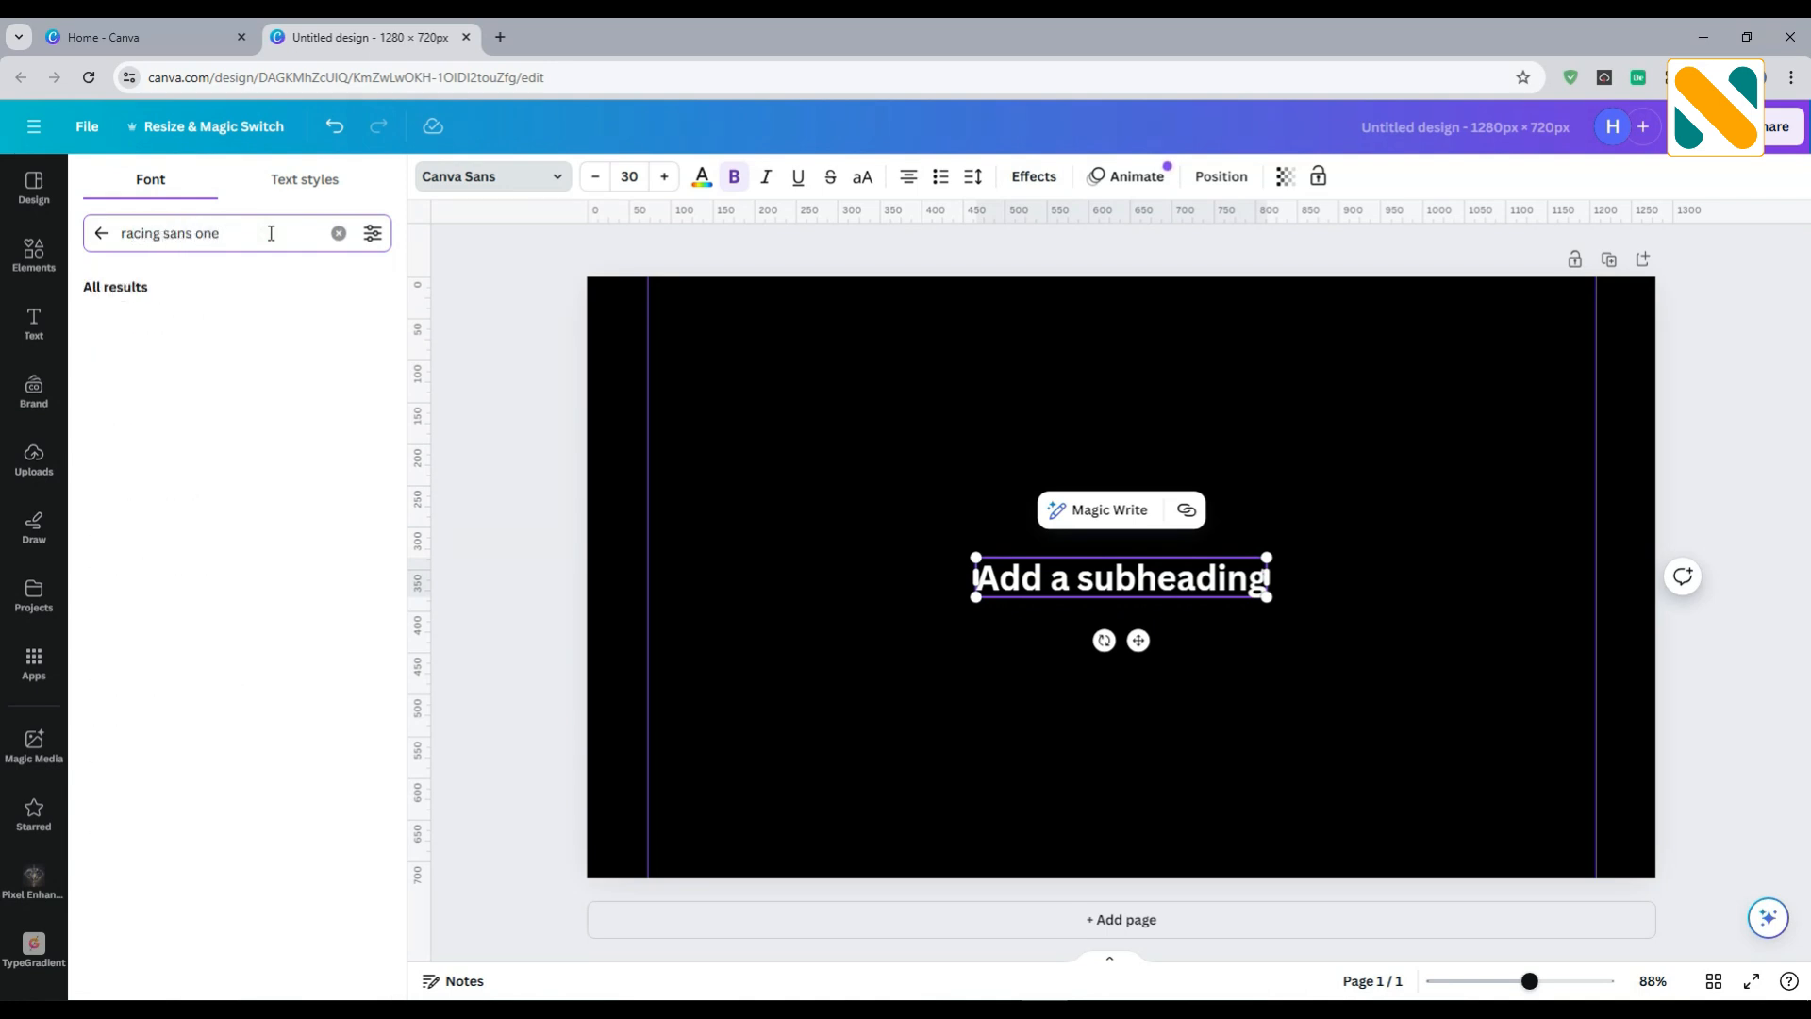
click(251, 324)
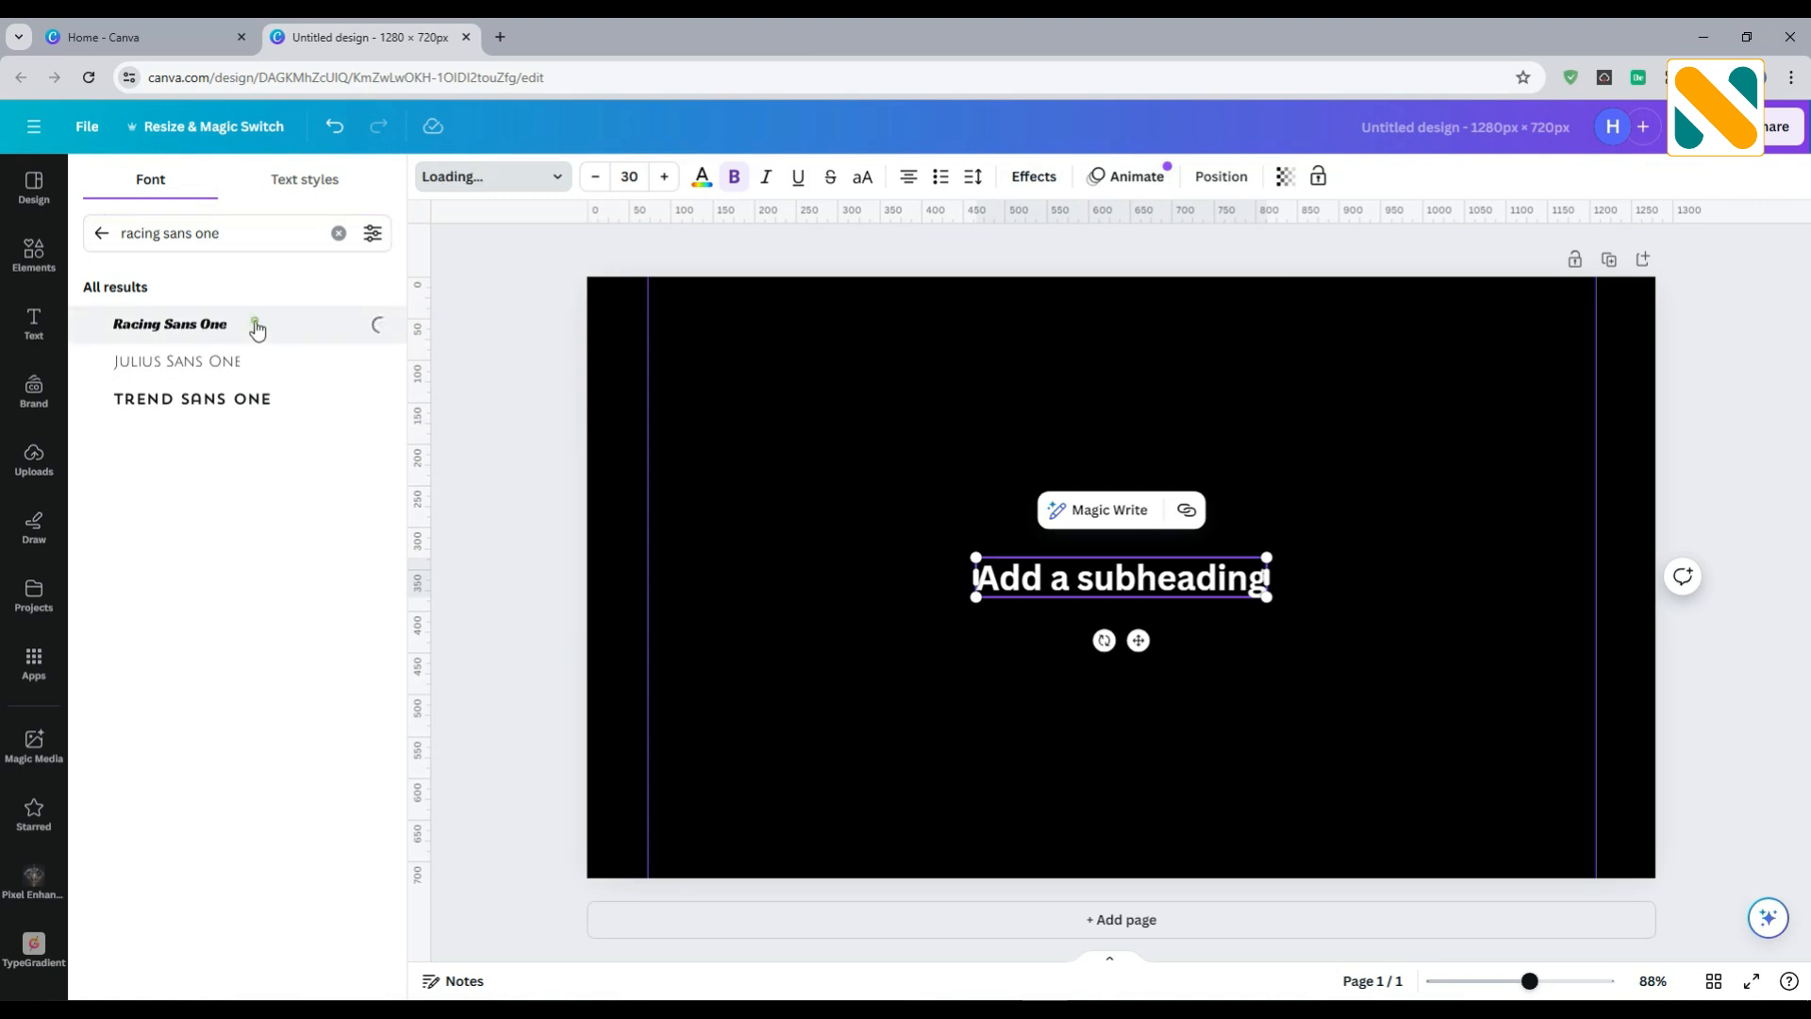
click(864, 179)
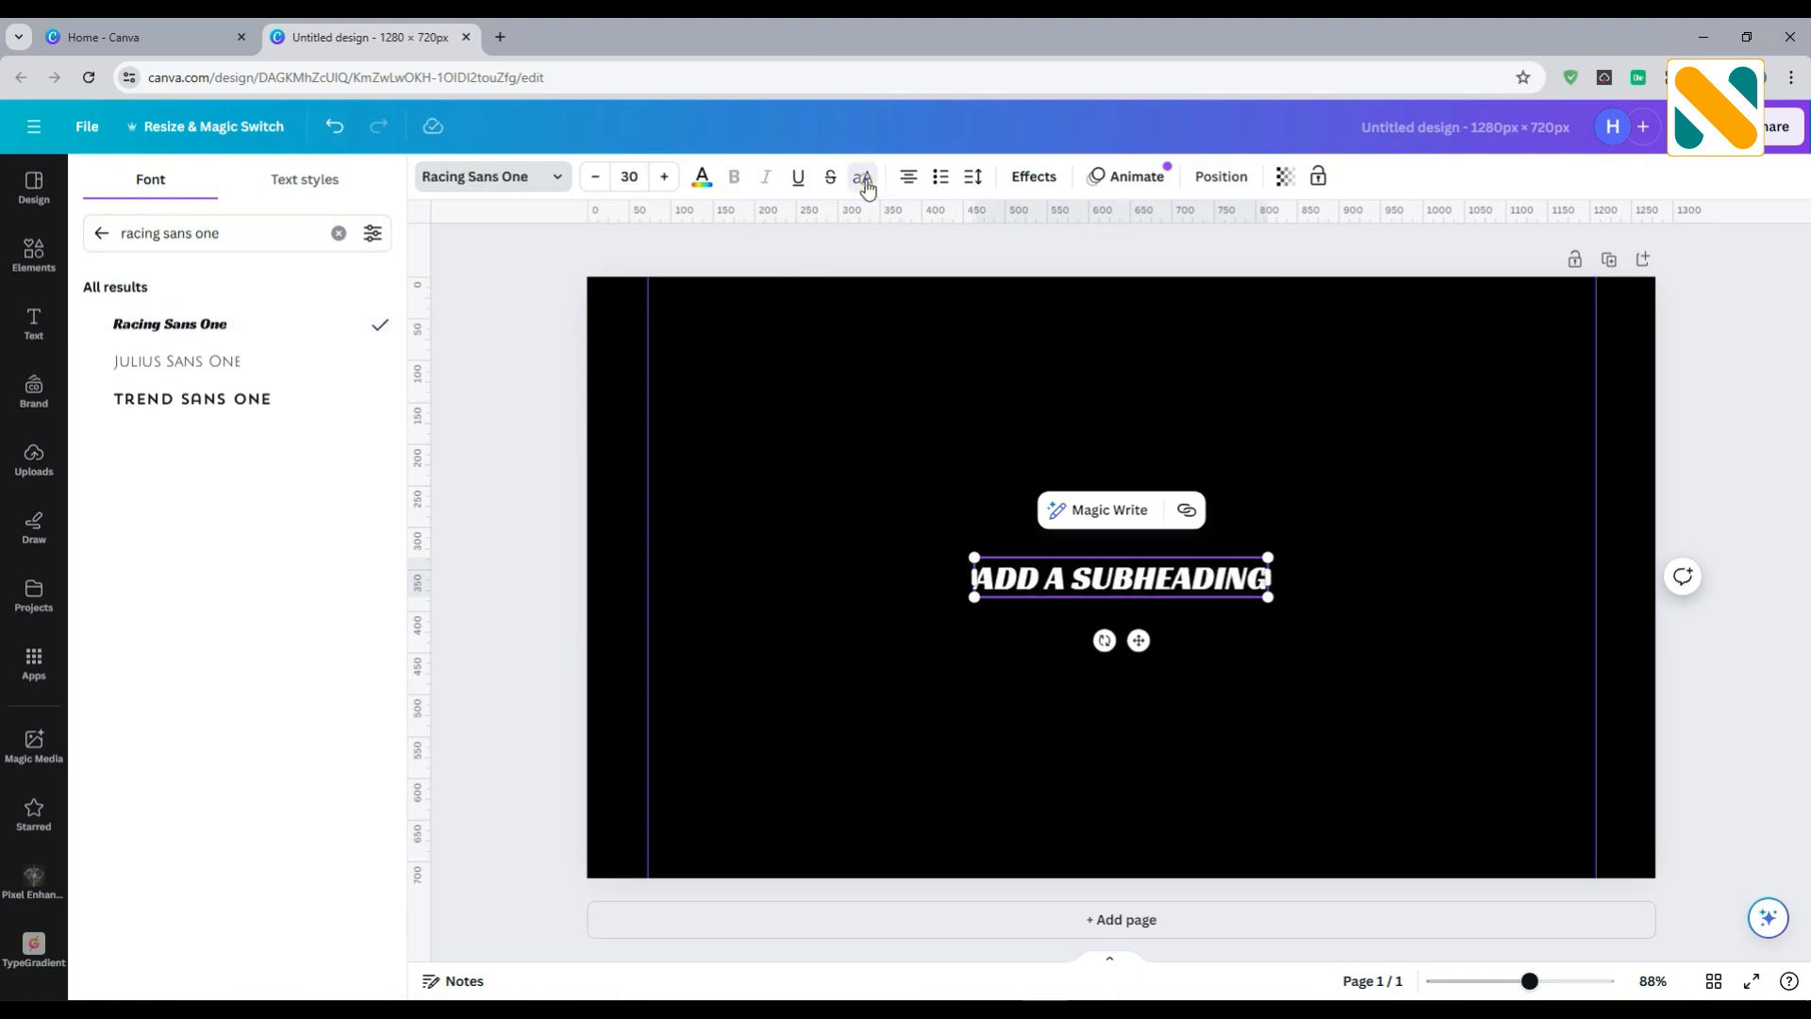
Replace the subheading text with "EARN", enlarge it to about size 91 and place it at the page's upper left against the guide
triple_click(1101, 576)
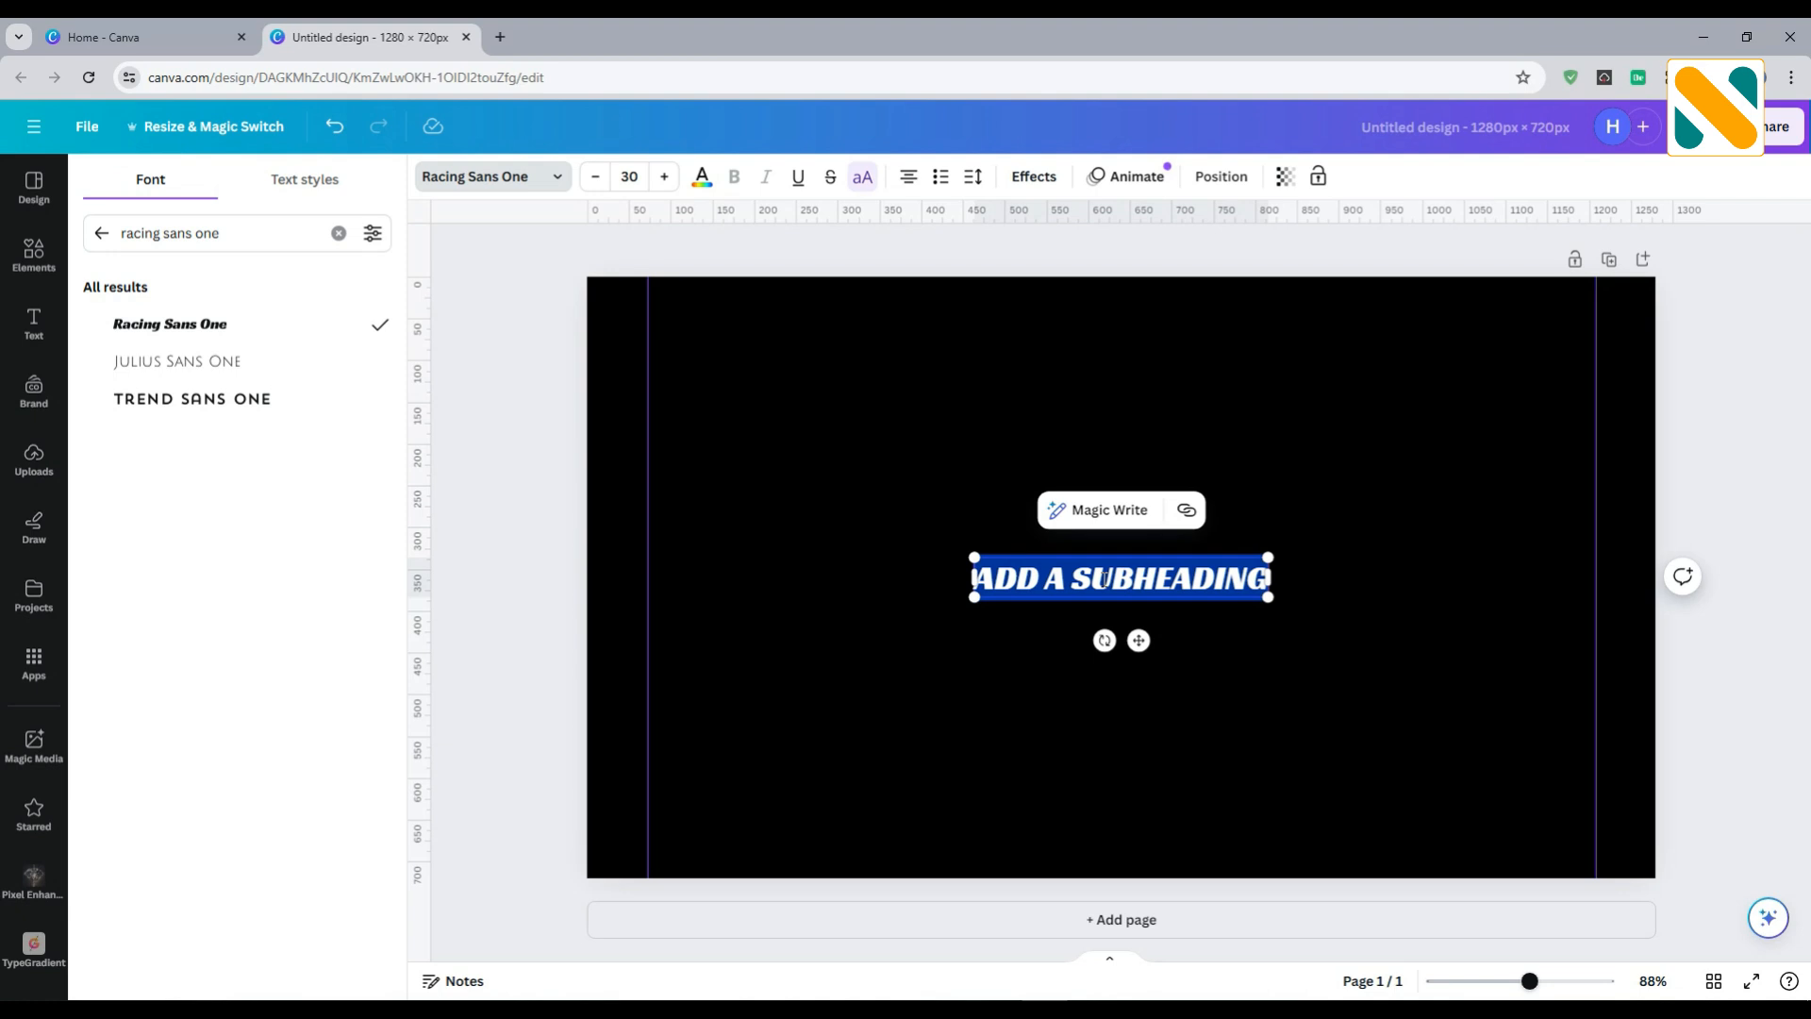
text(EARN)
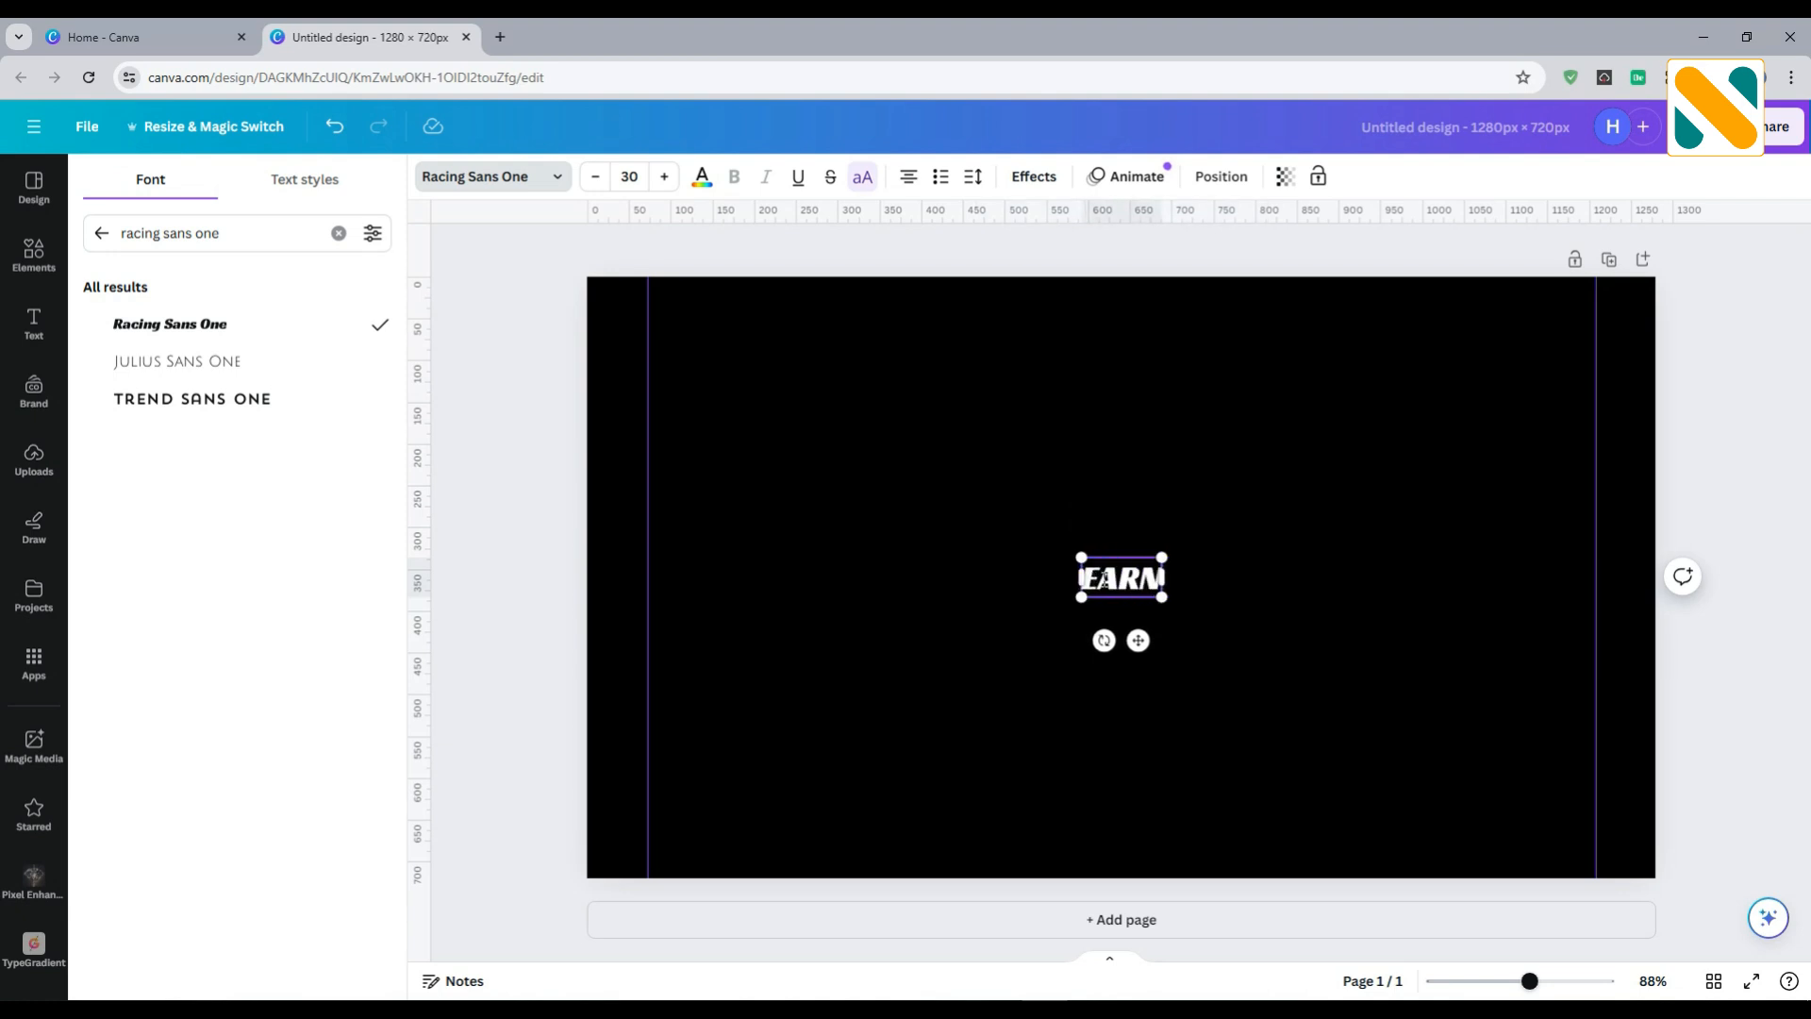
click(977, 585)
drag(1120, 577, 802, 390)
click(957, 538)
click(804, 423)
Give the "EARN" text a red Shadow effect with a transparency value of 72
click(1017, 172)
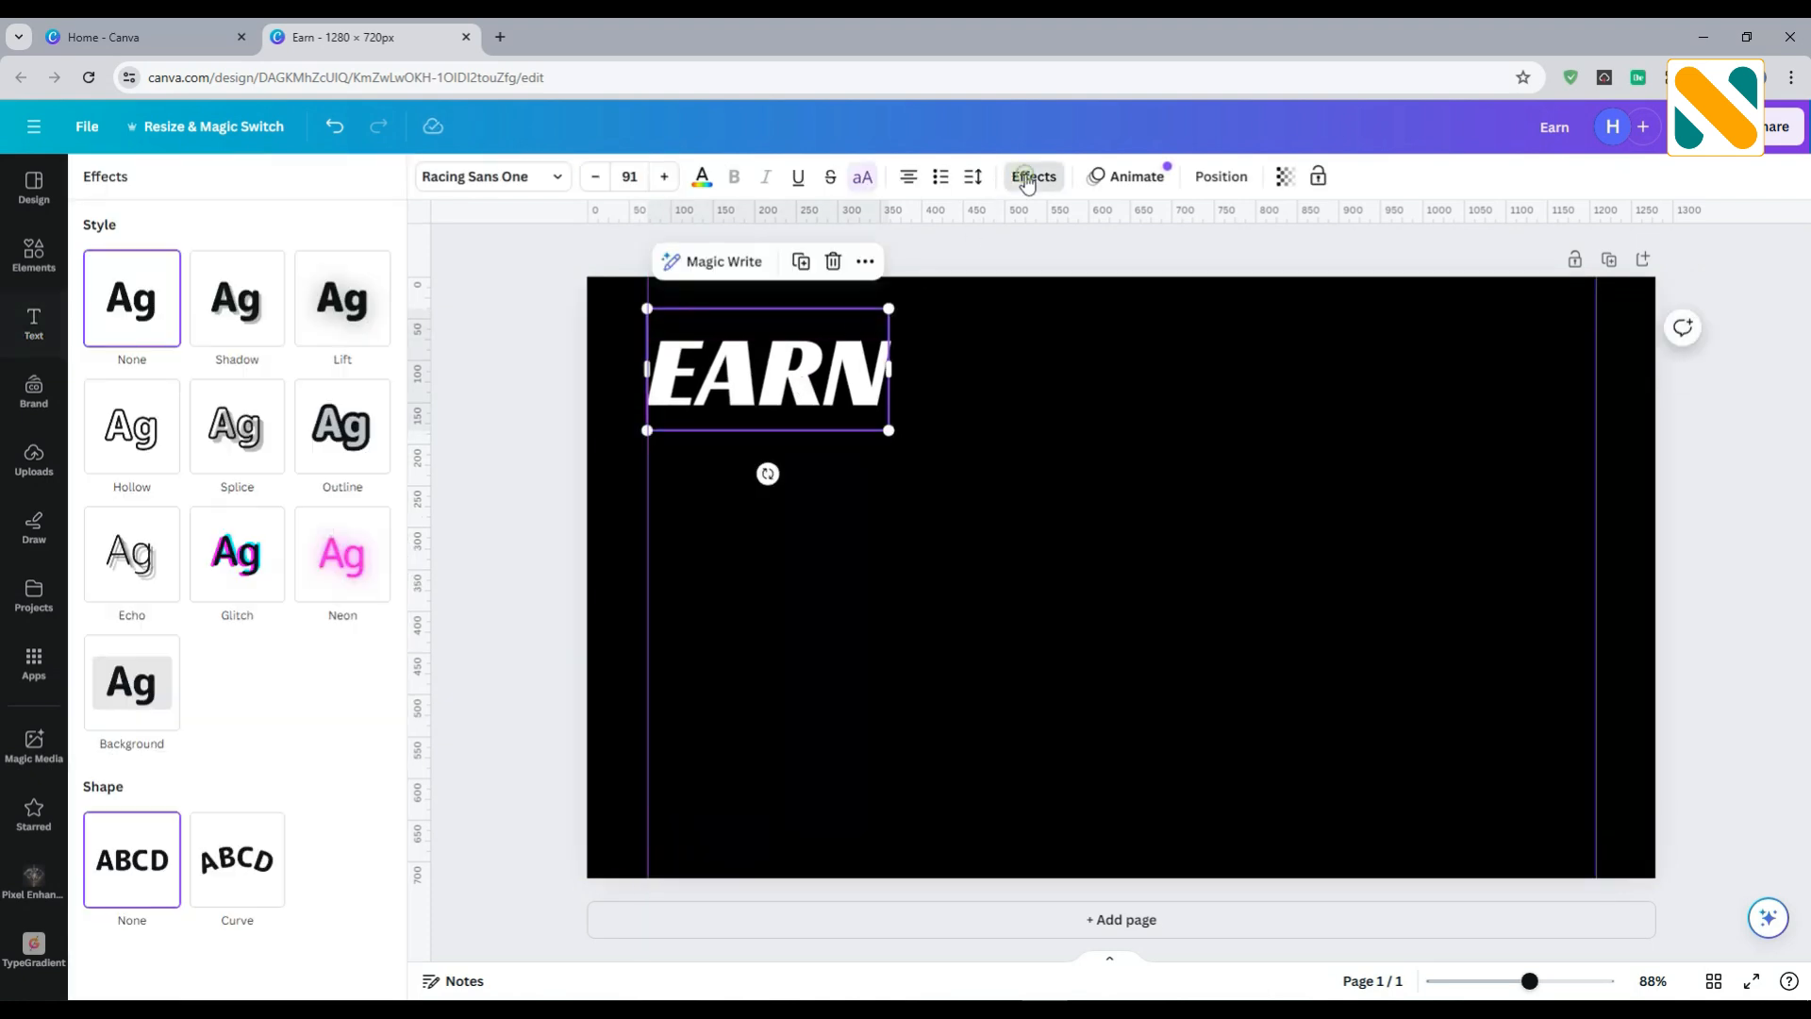
click(250, 297)
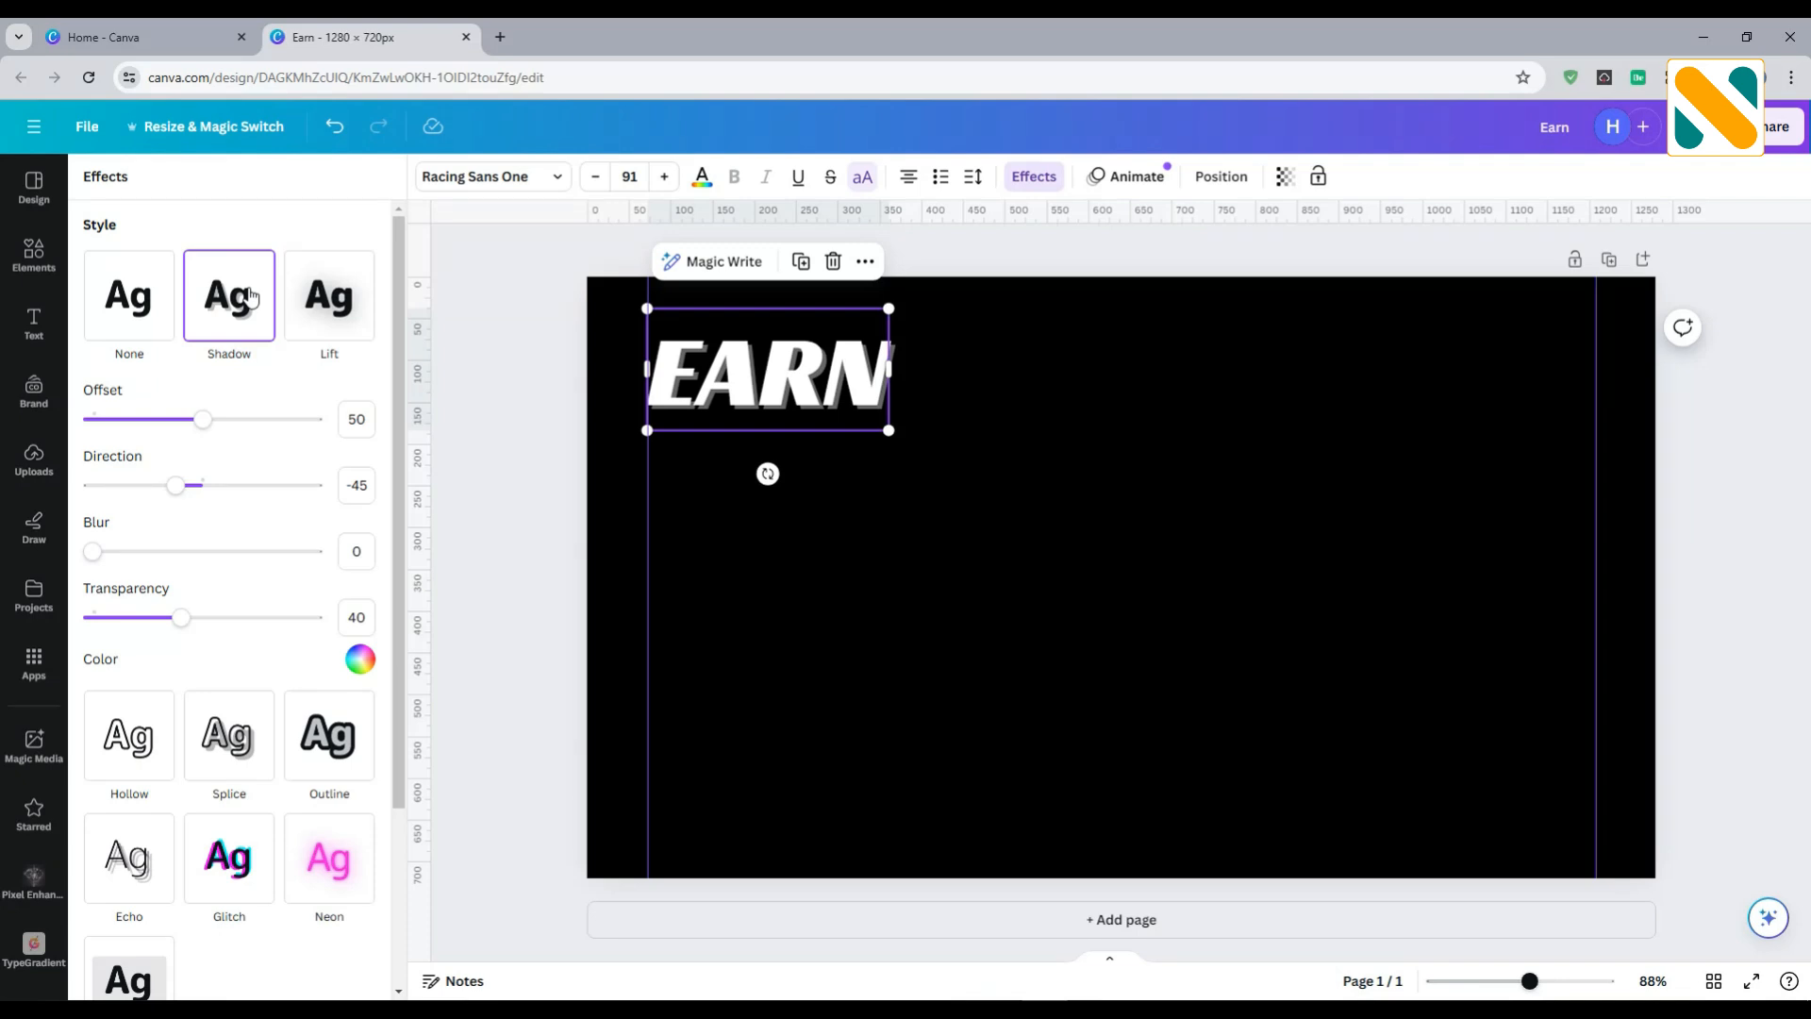
click(359, 660)
click(100, 597)
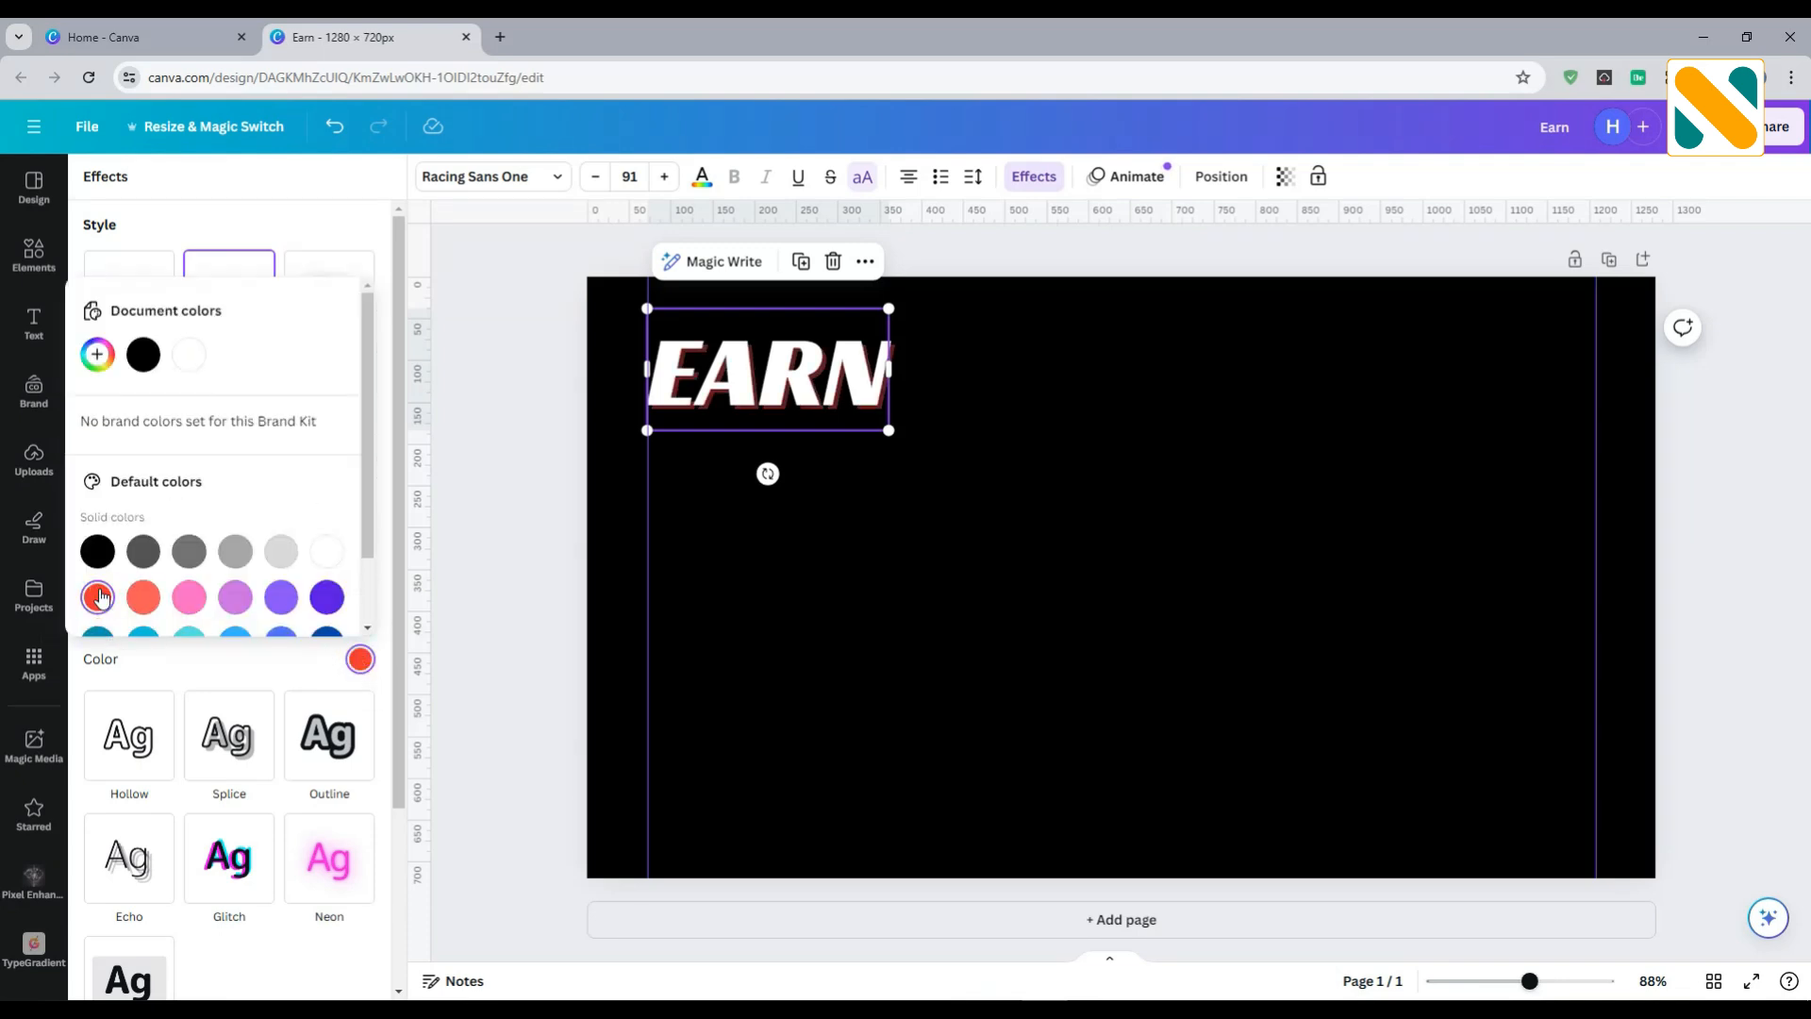
click(248, 222)
drag(166, 621, 255, 630)
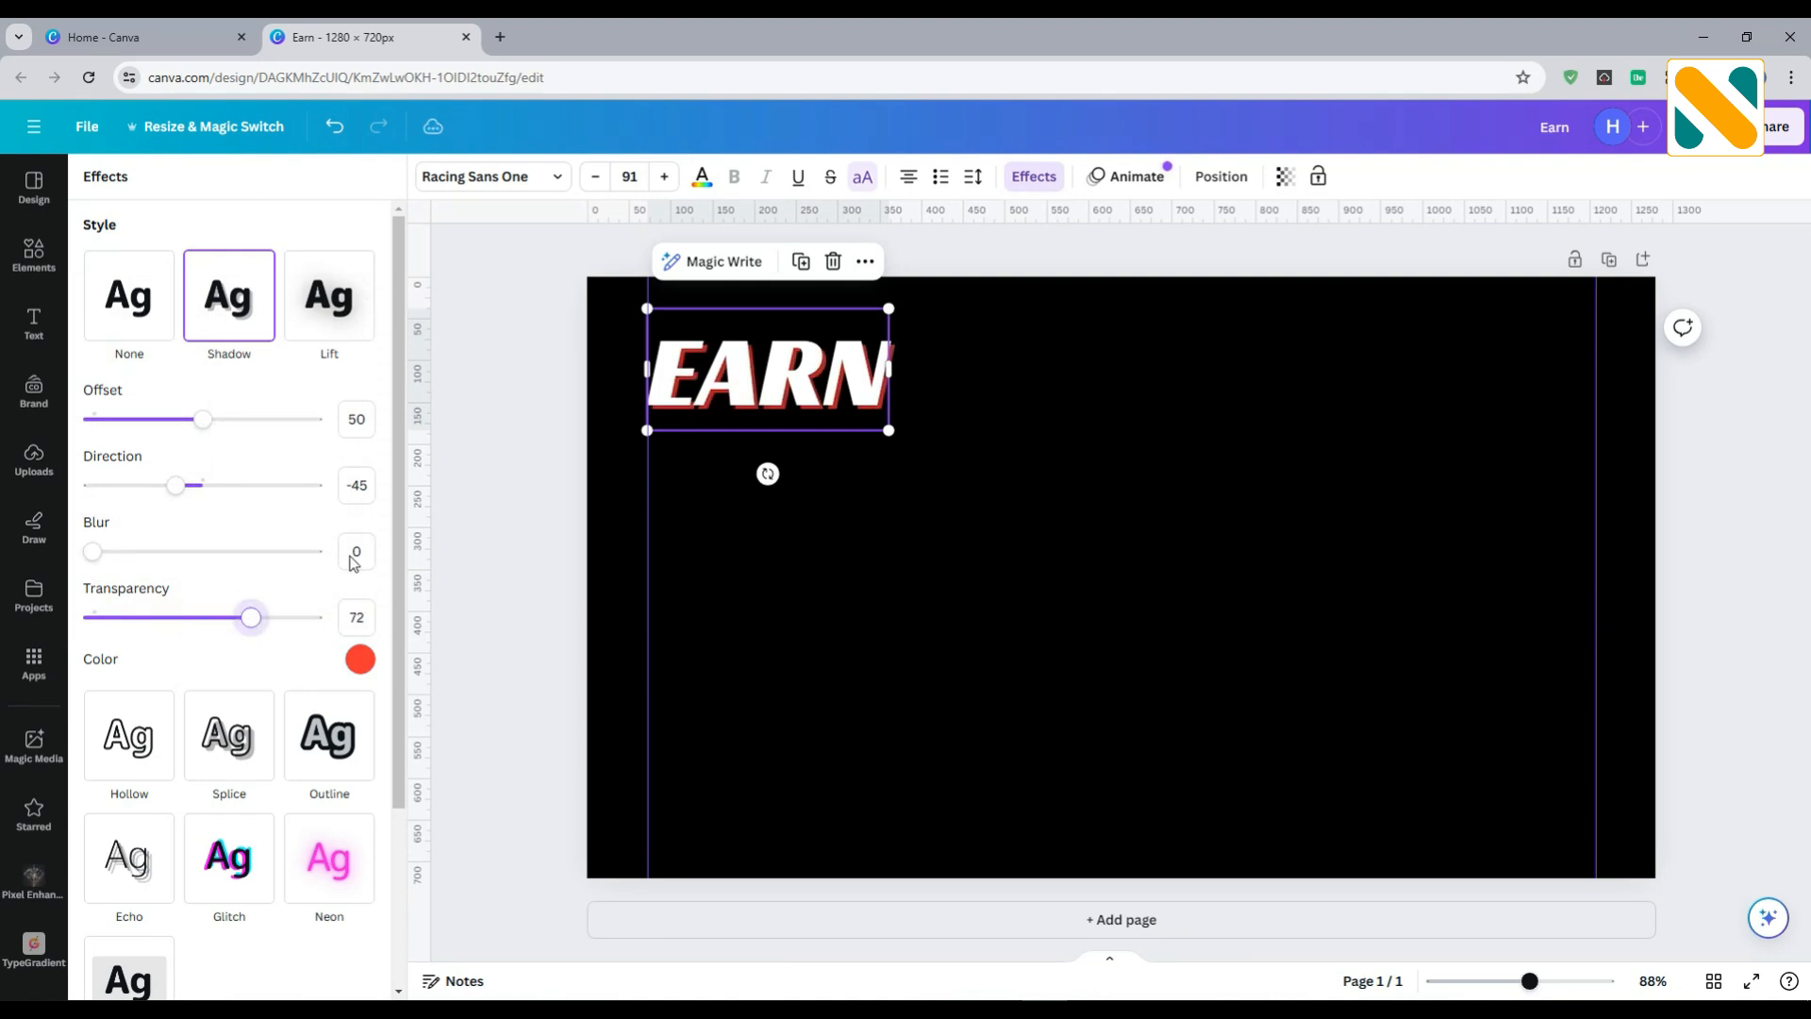
click(561, 394)
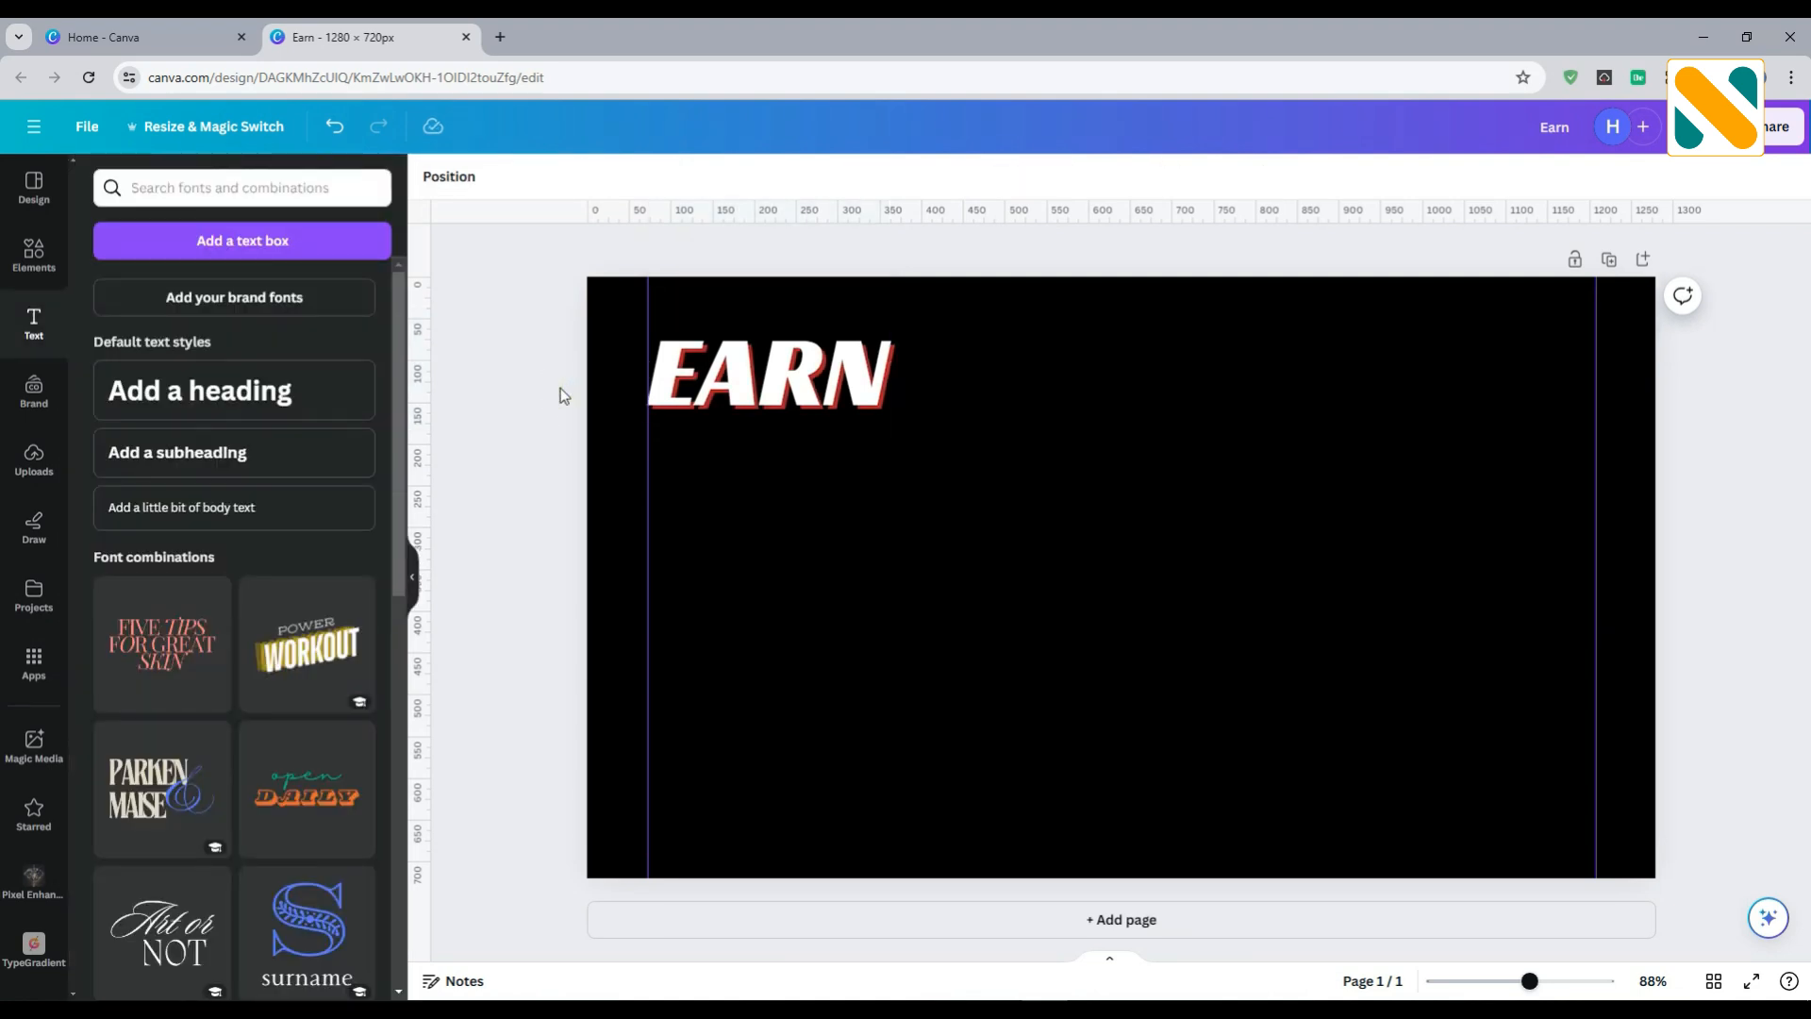
Duplicate the "EARN" text, move the copy below and to the right of the original, and change its wording to "$10K/ MONTH"
click(758, 380)
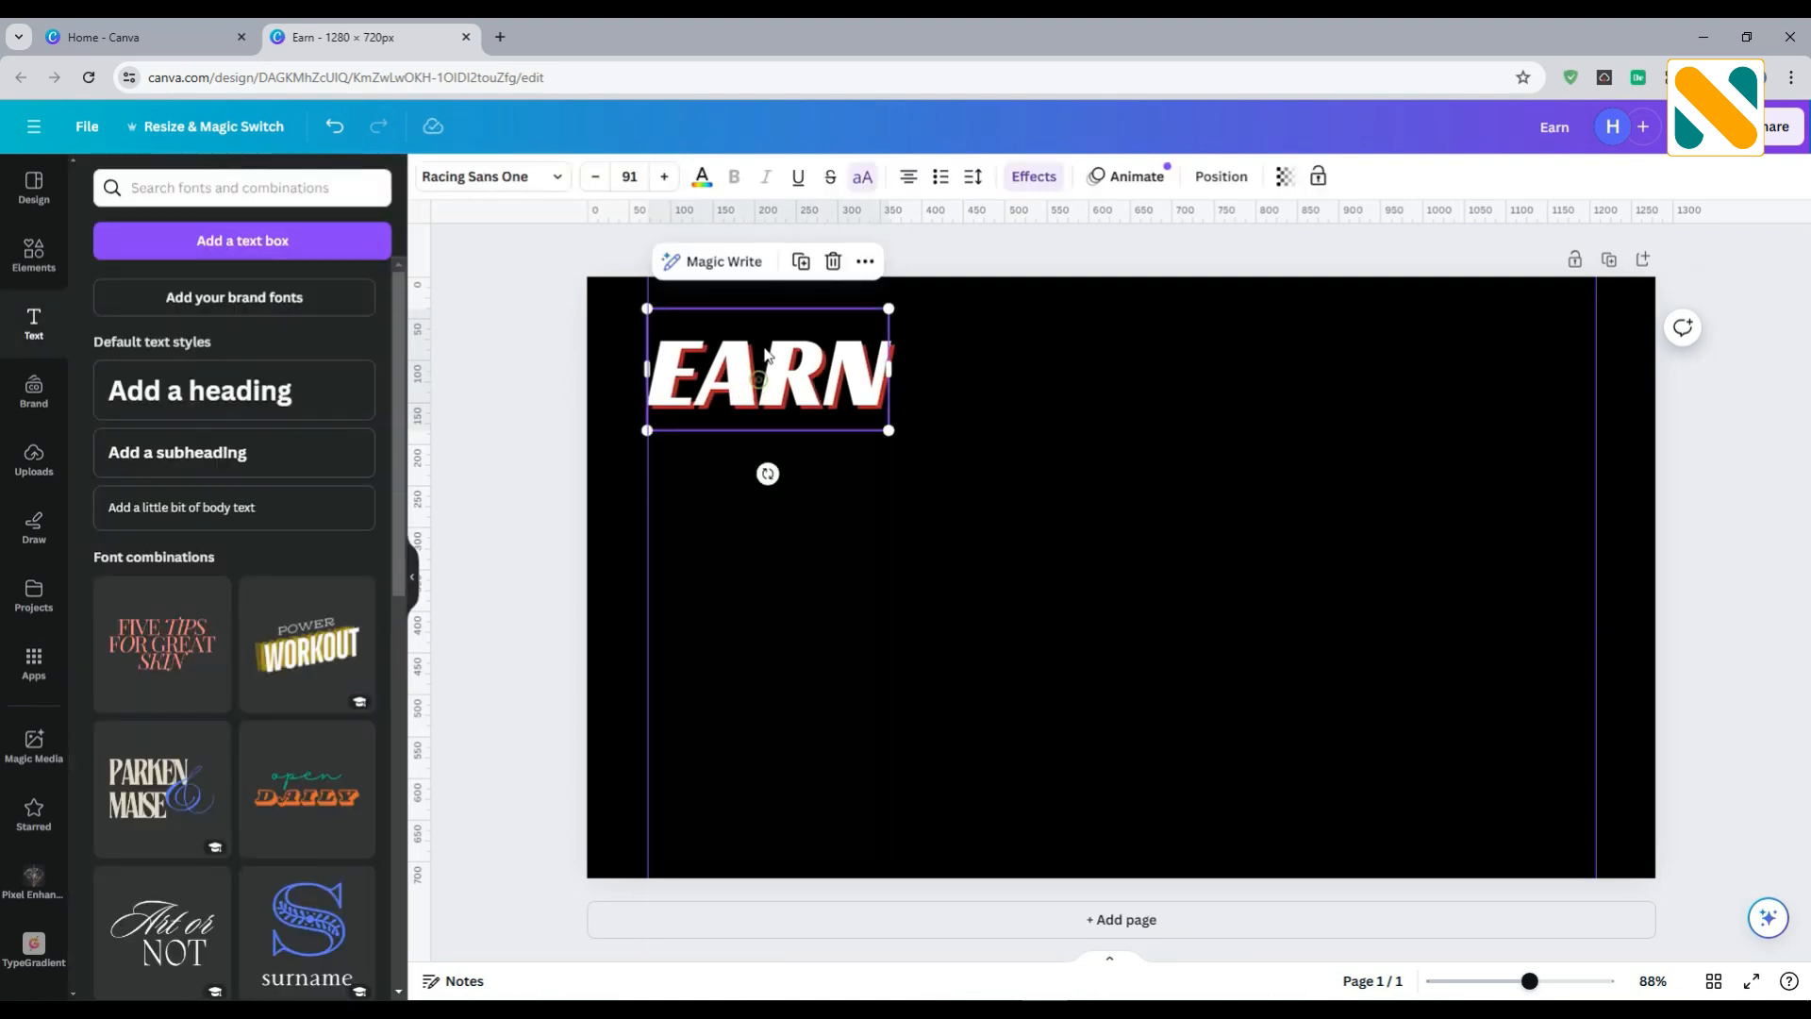
click(800, 264)
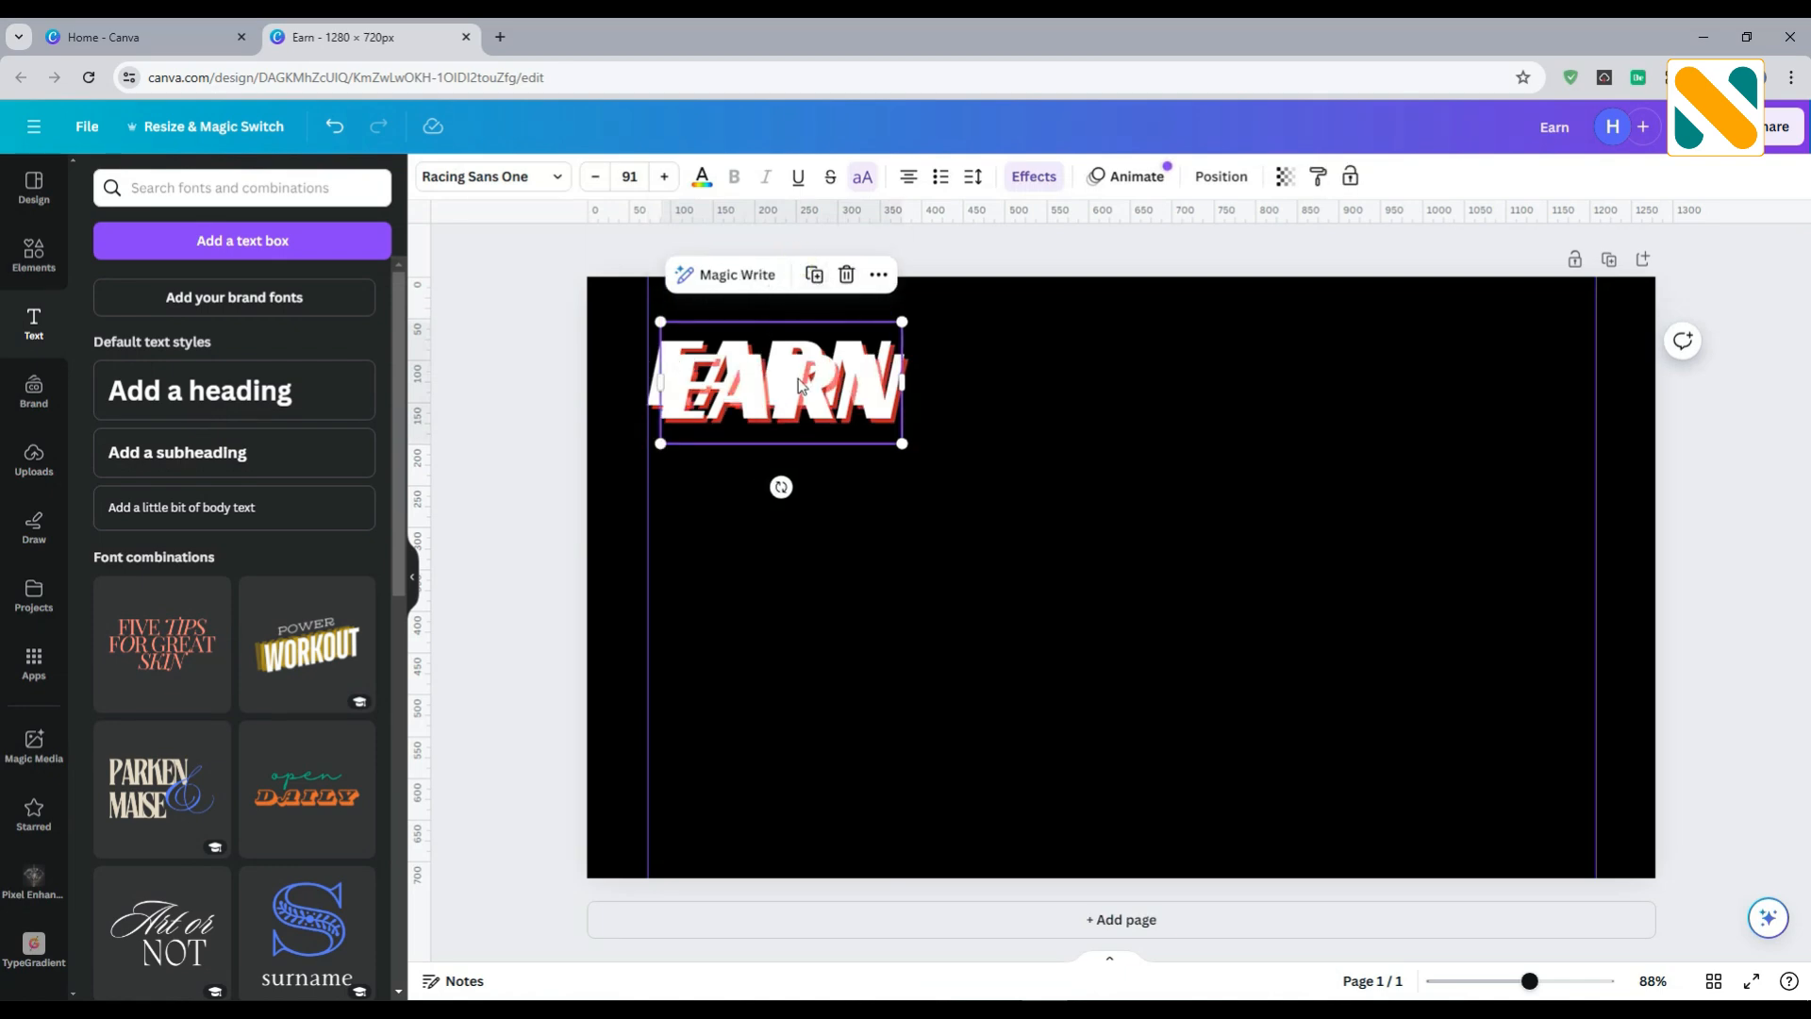
drag(801, 399, 1137, 478)
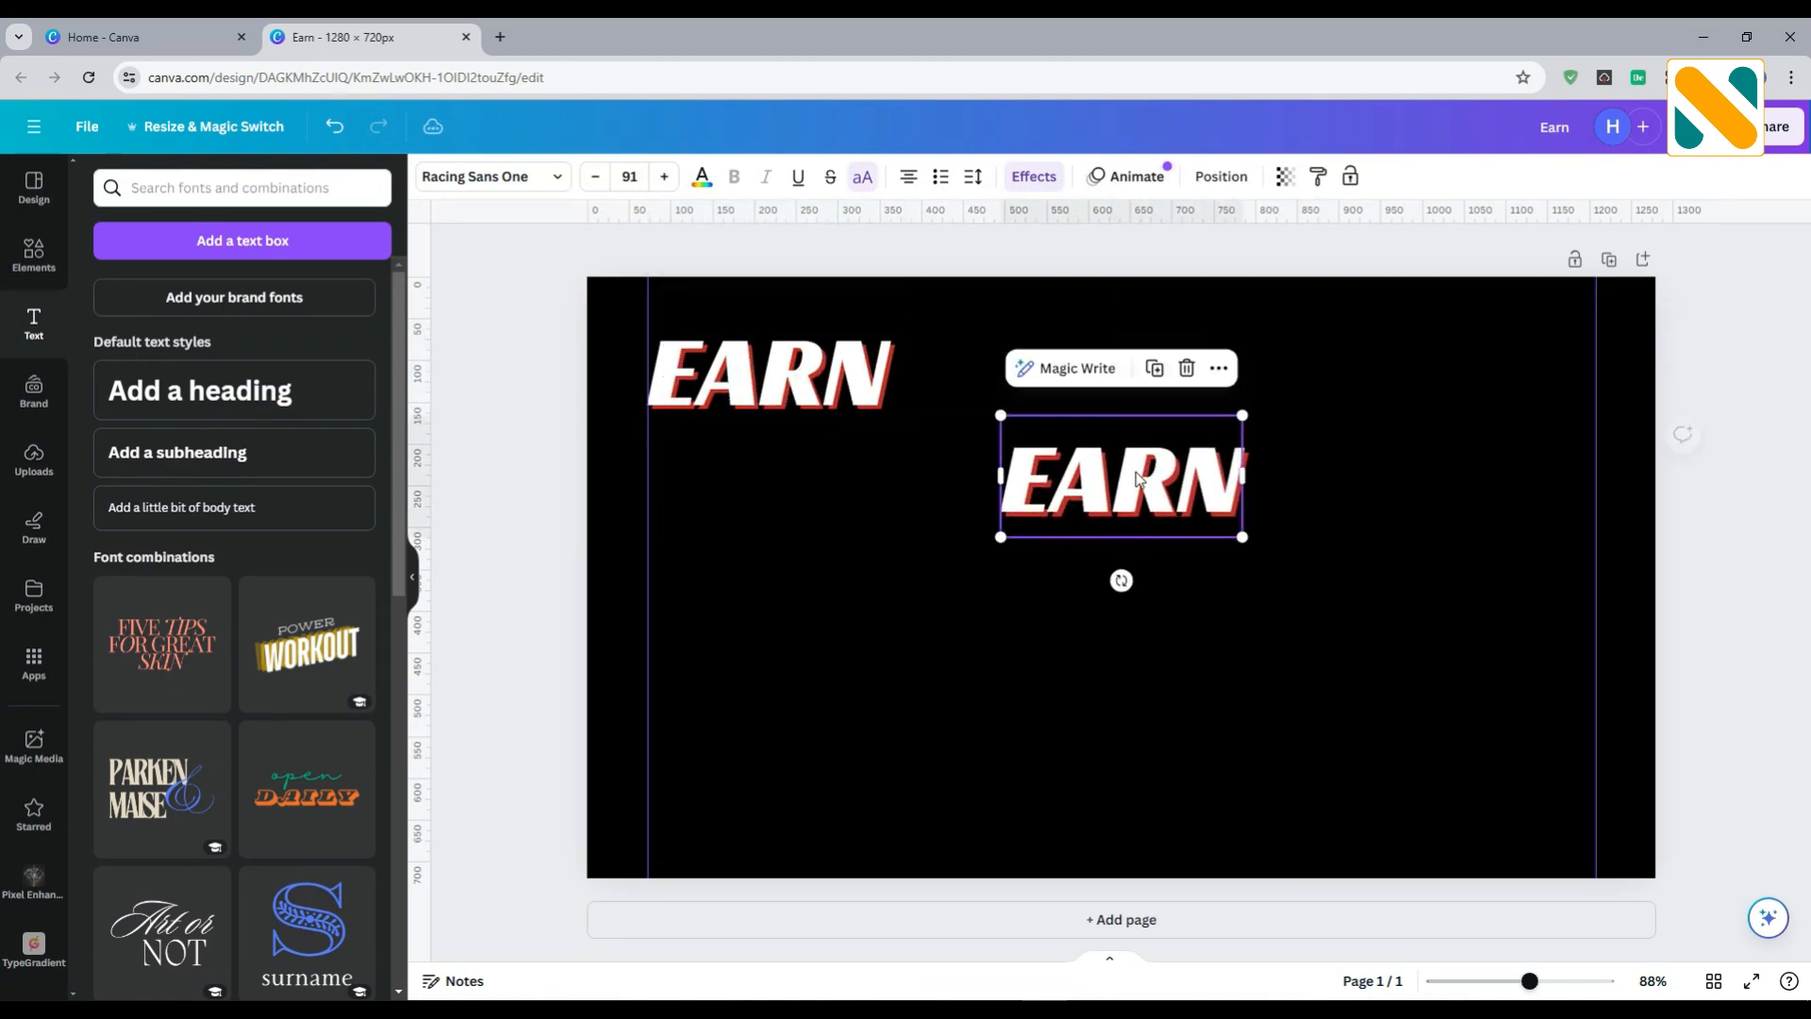
double_click(1137, 477)
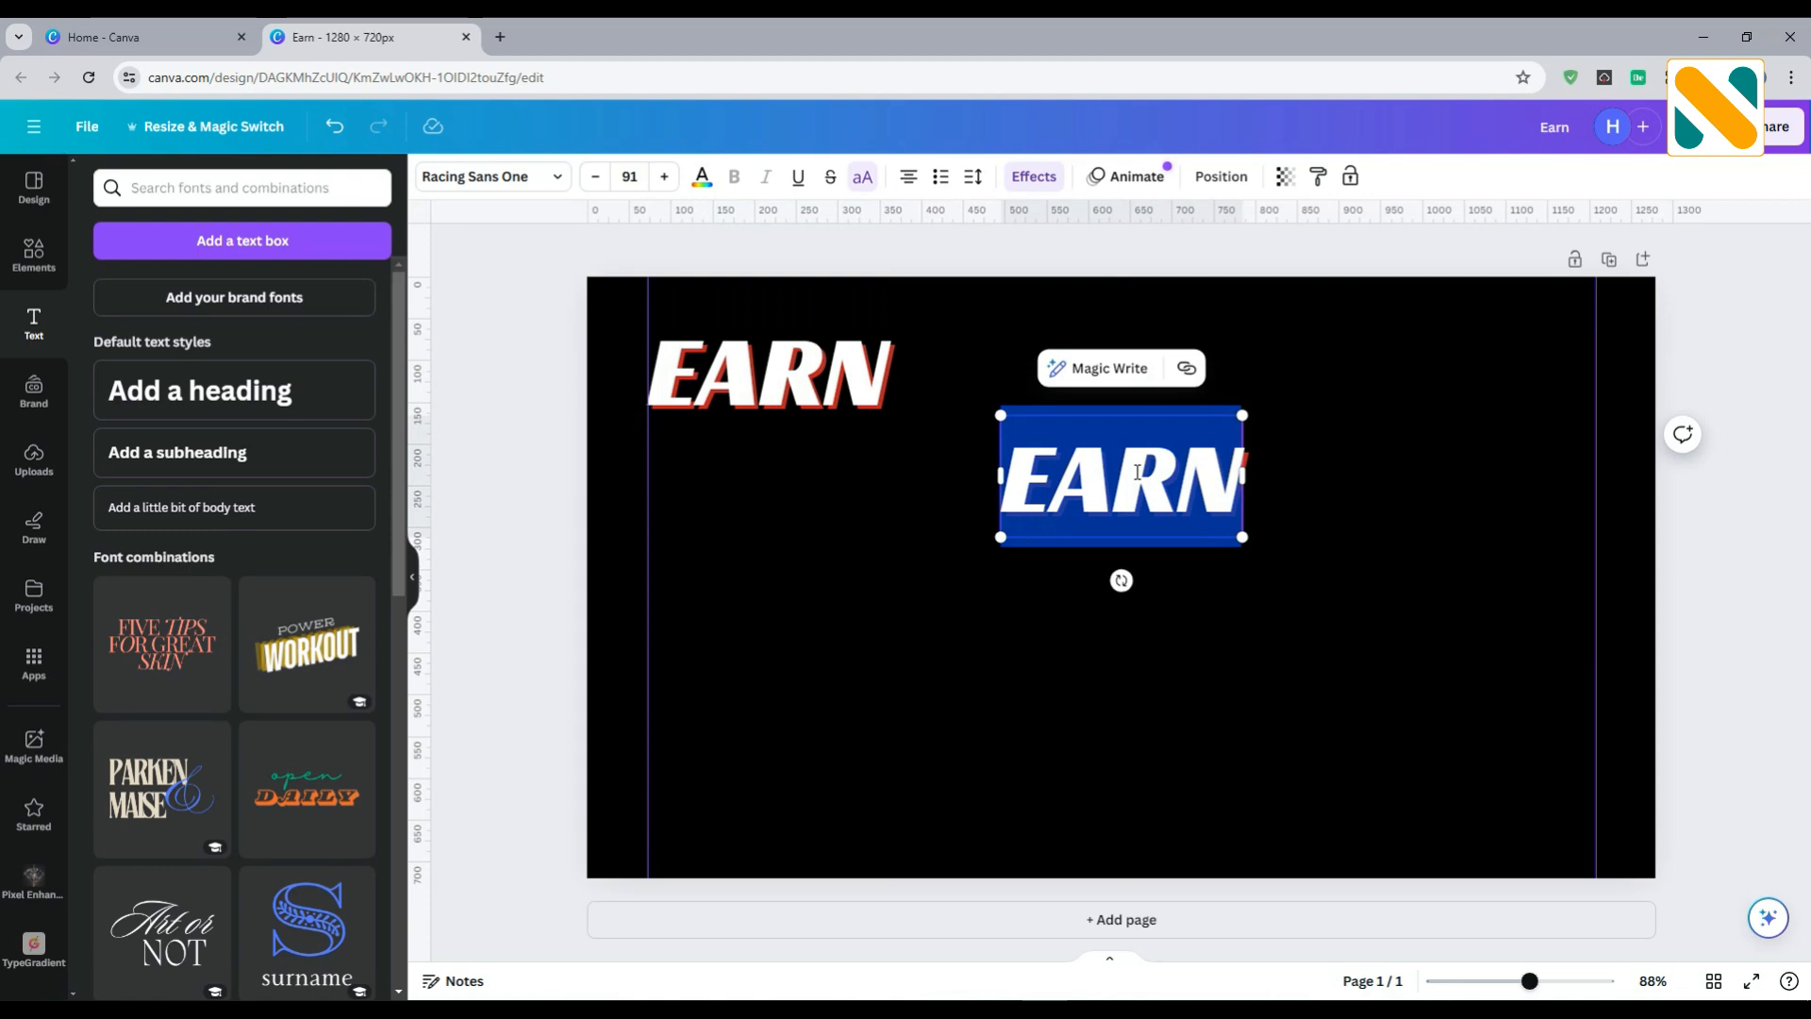
text($1)
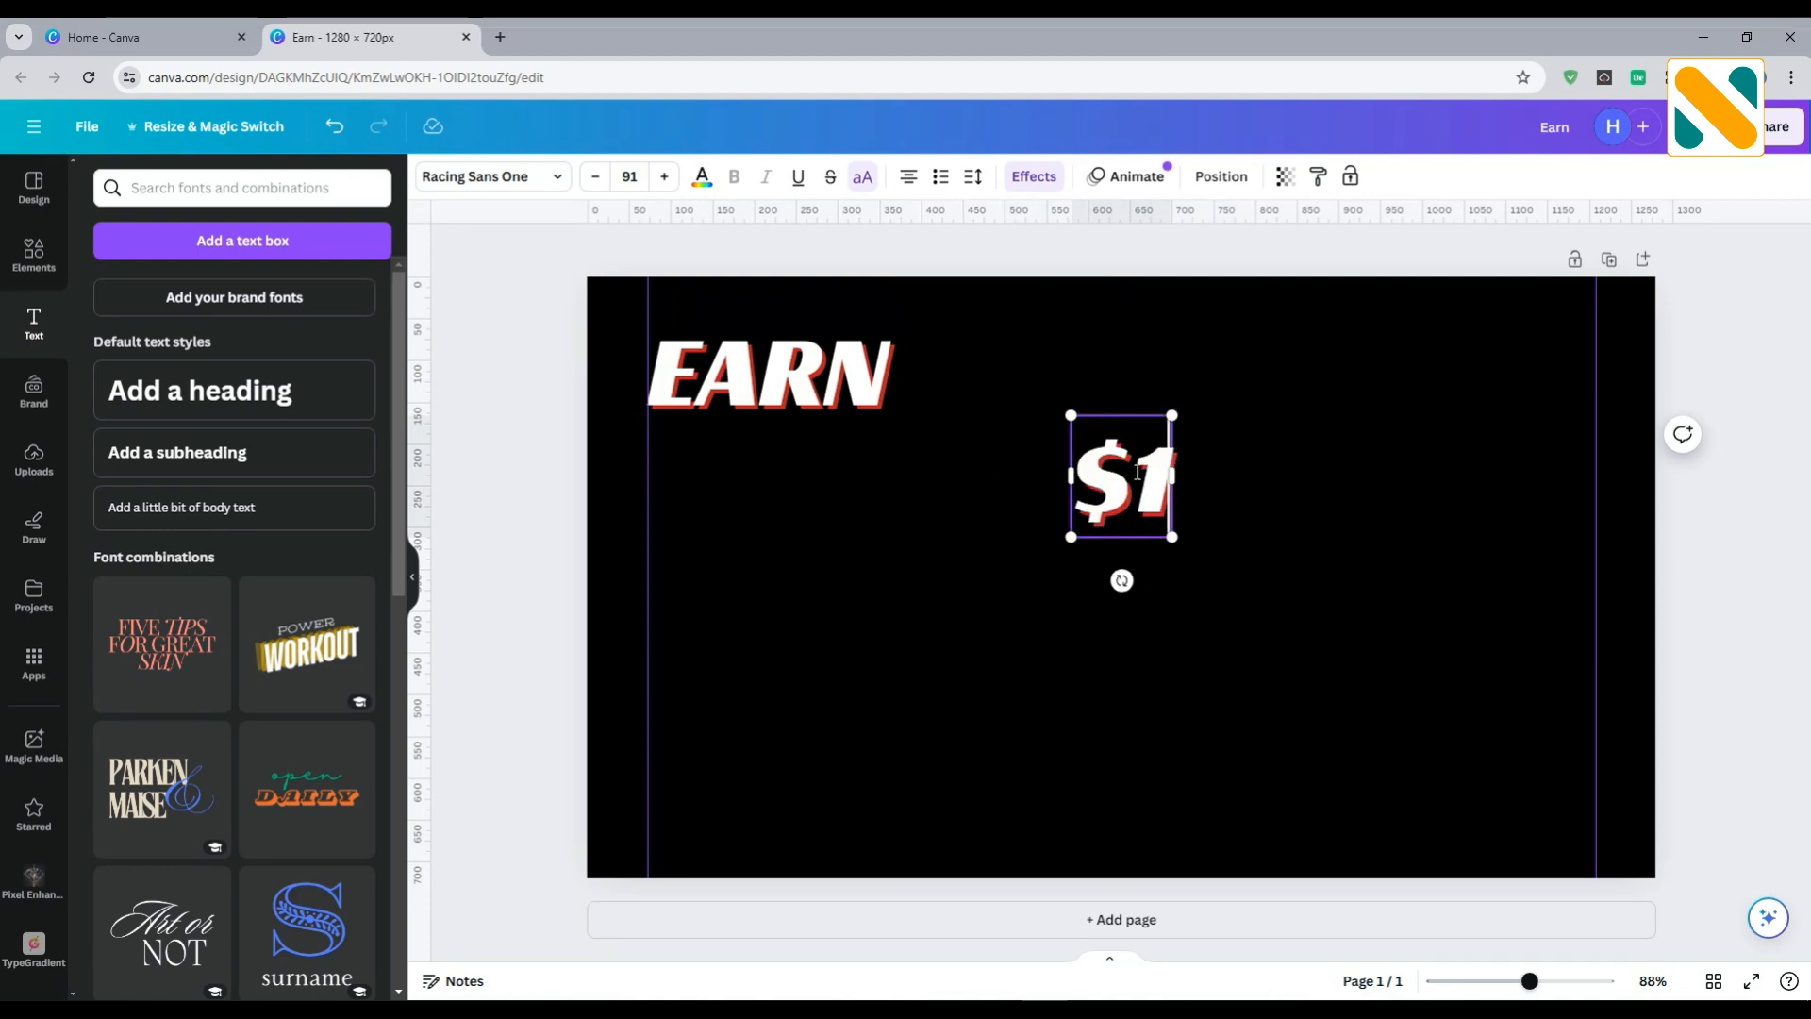
text(0K)
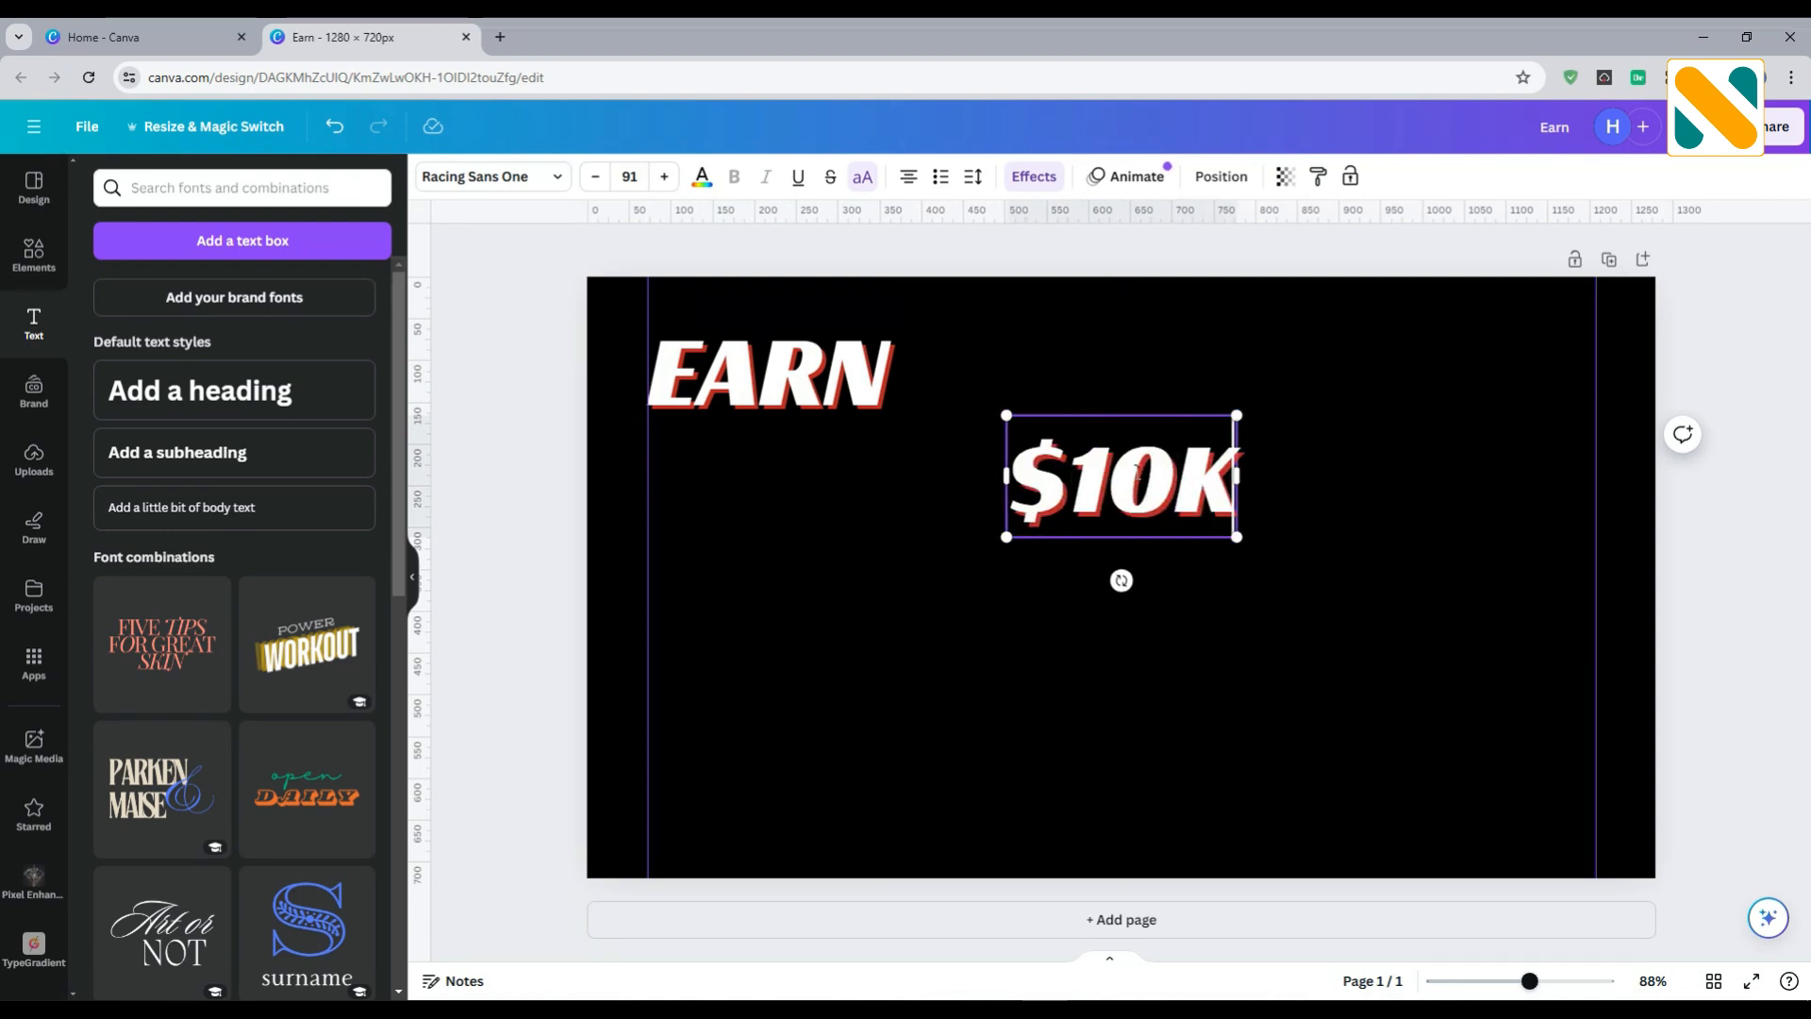
text(/ MO)
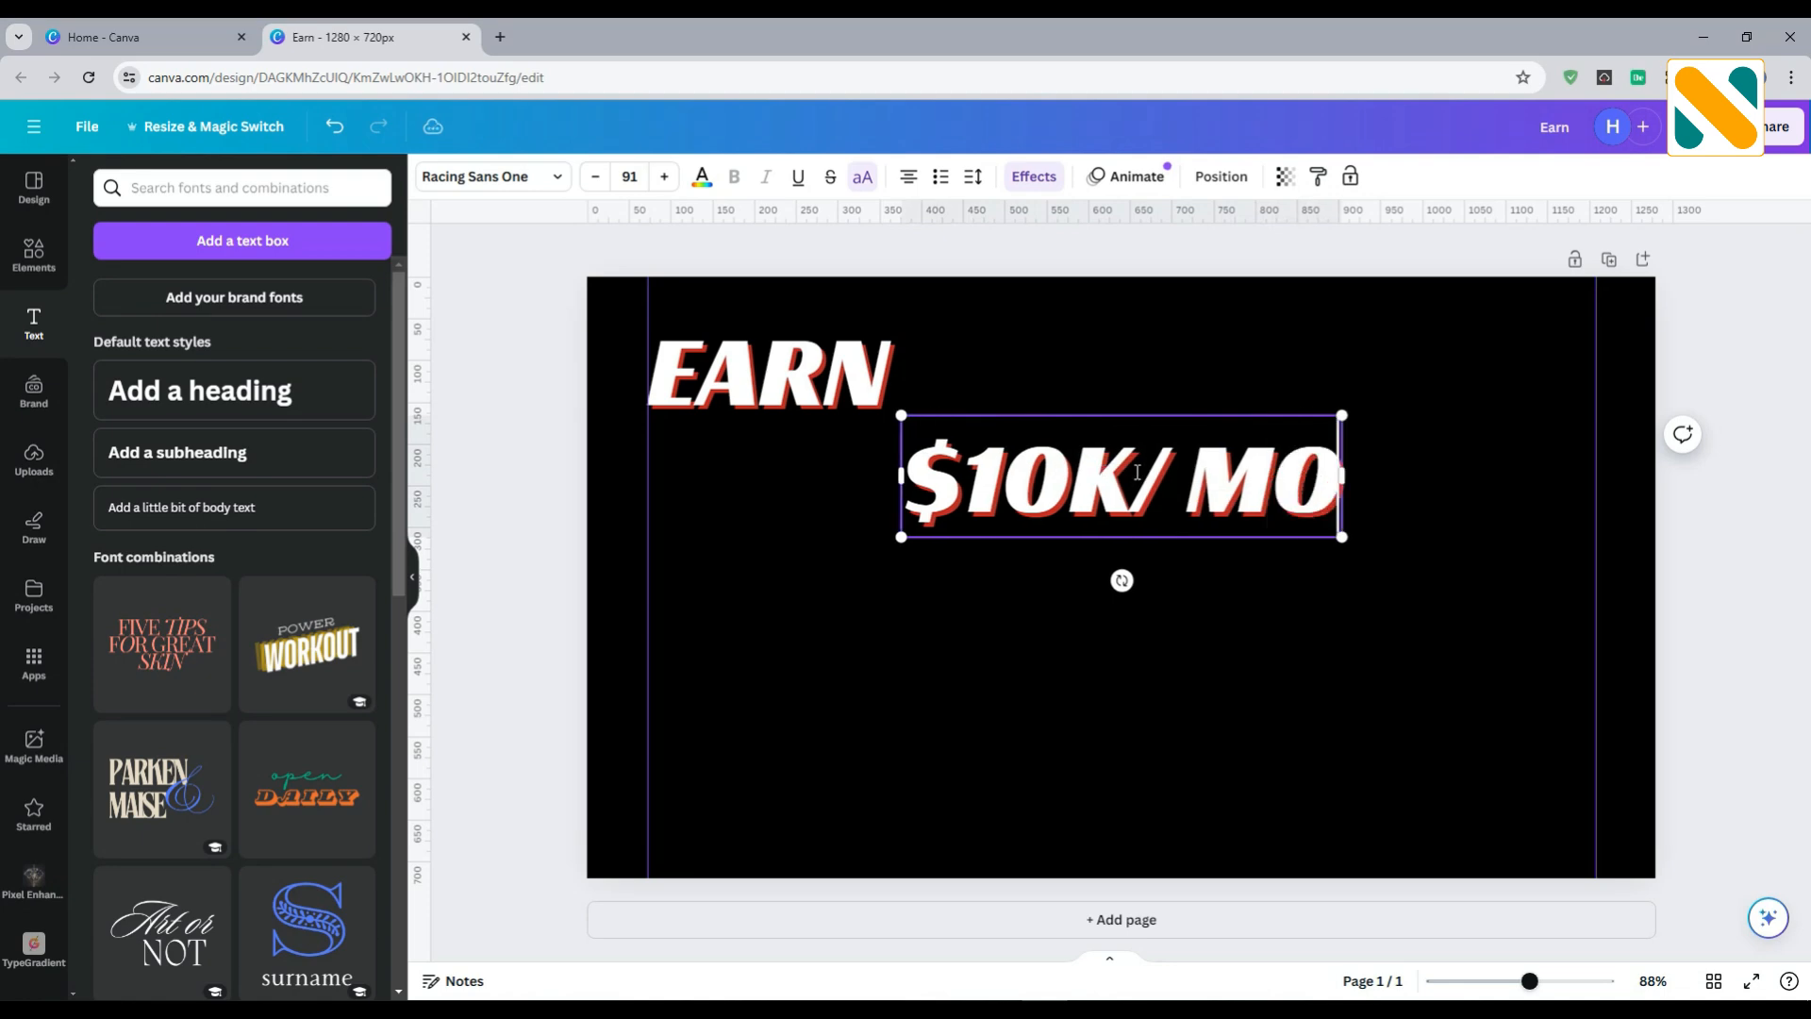
text(NTH)
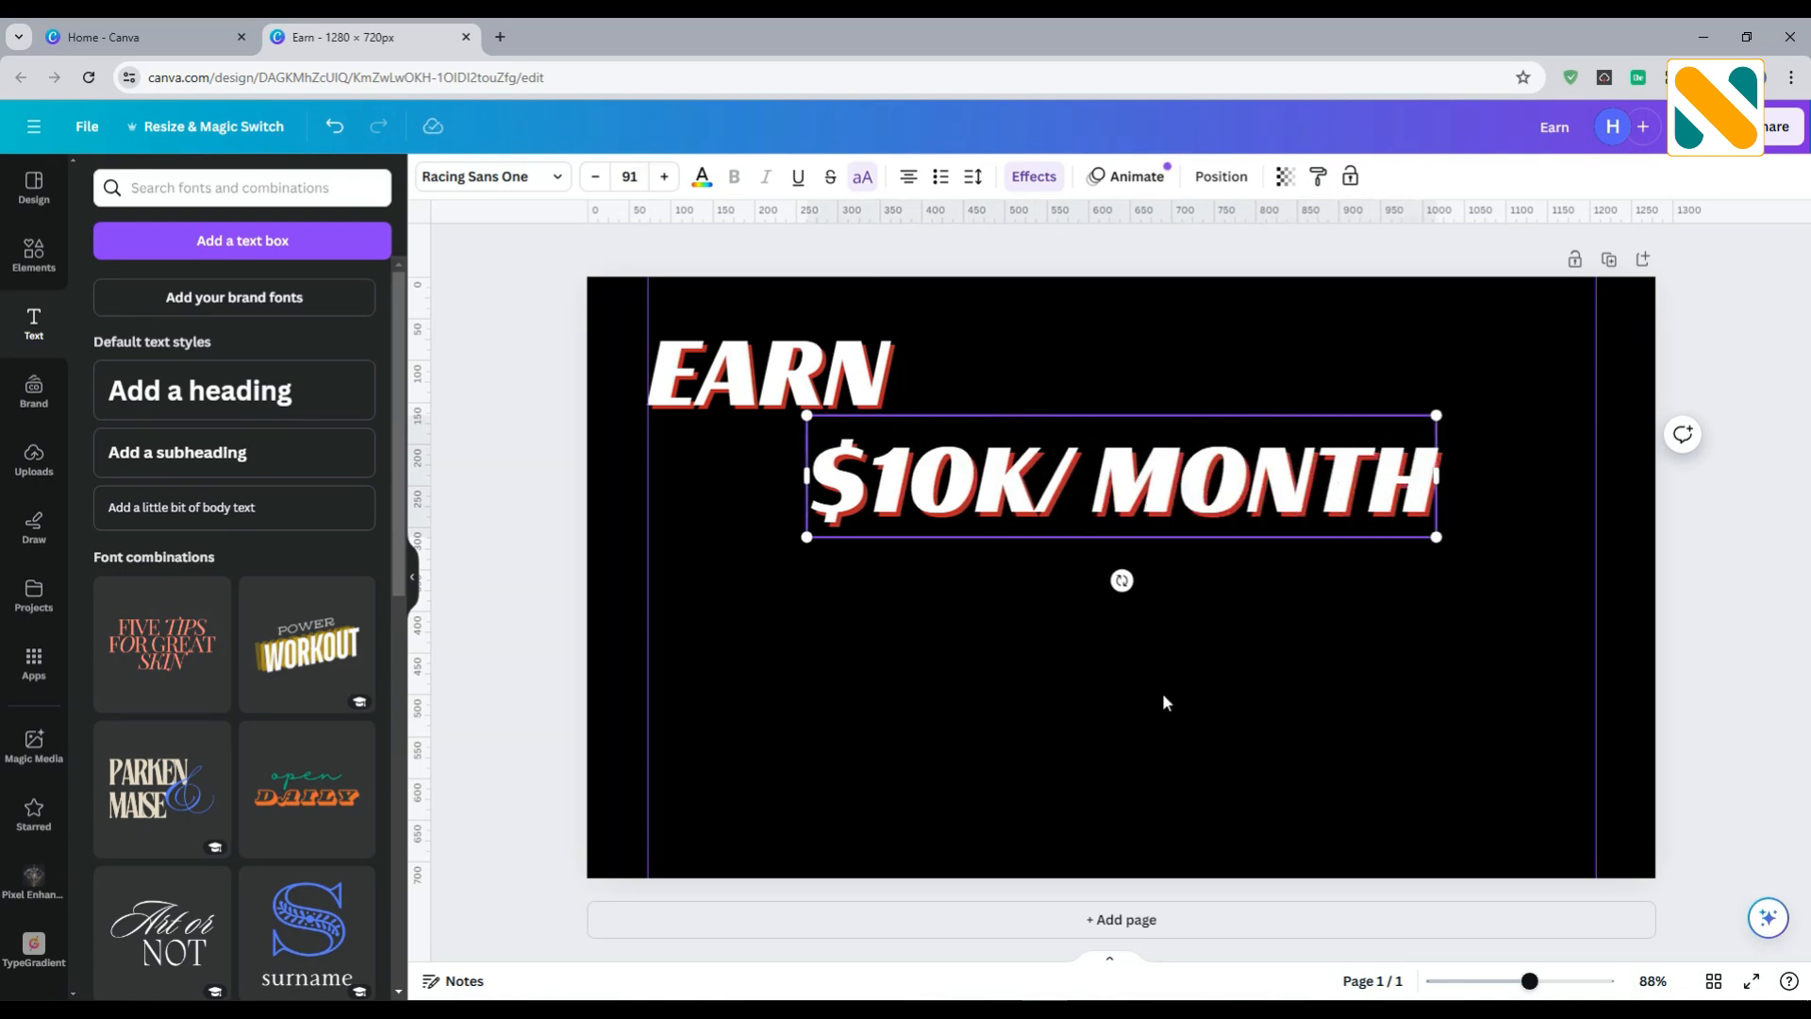
click(1162, 692)
Set the "$10K/ MONTH" text's font to Anton and make it italic
click(1073, 507)
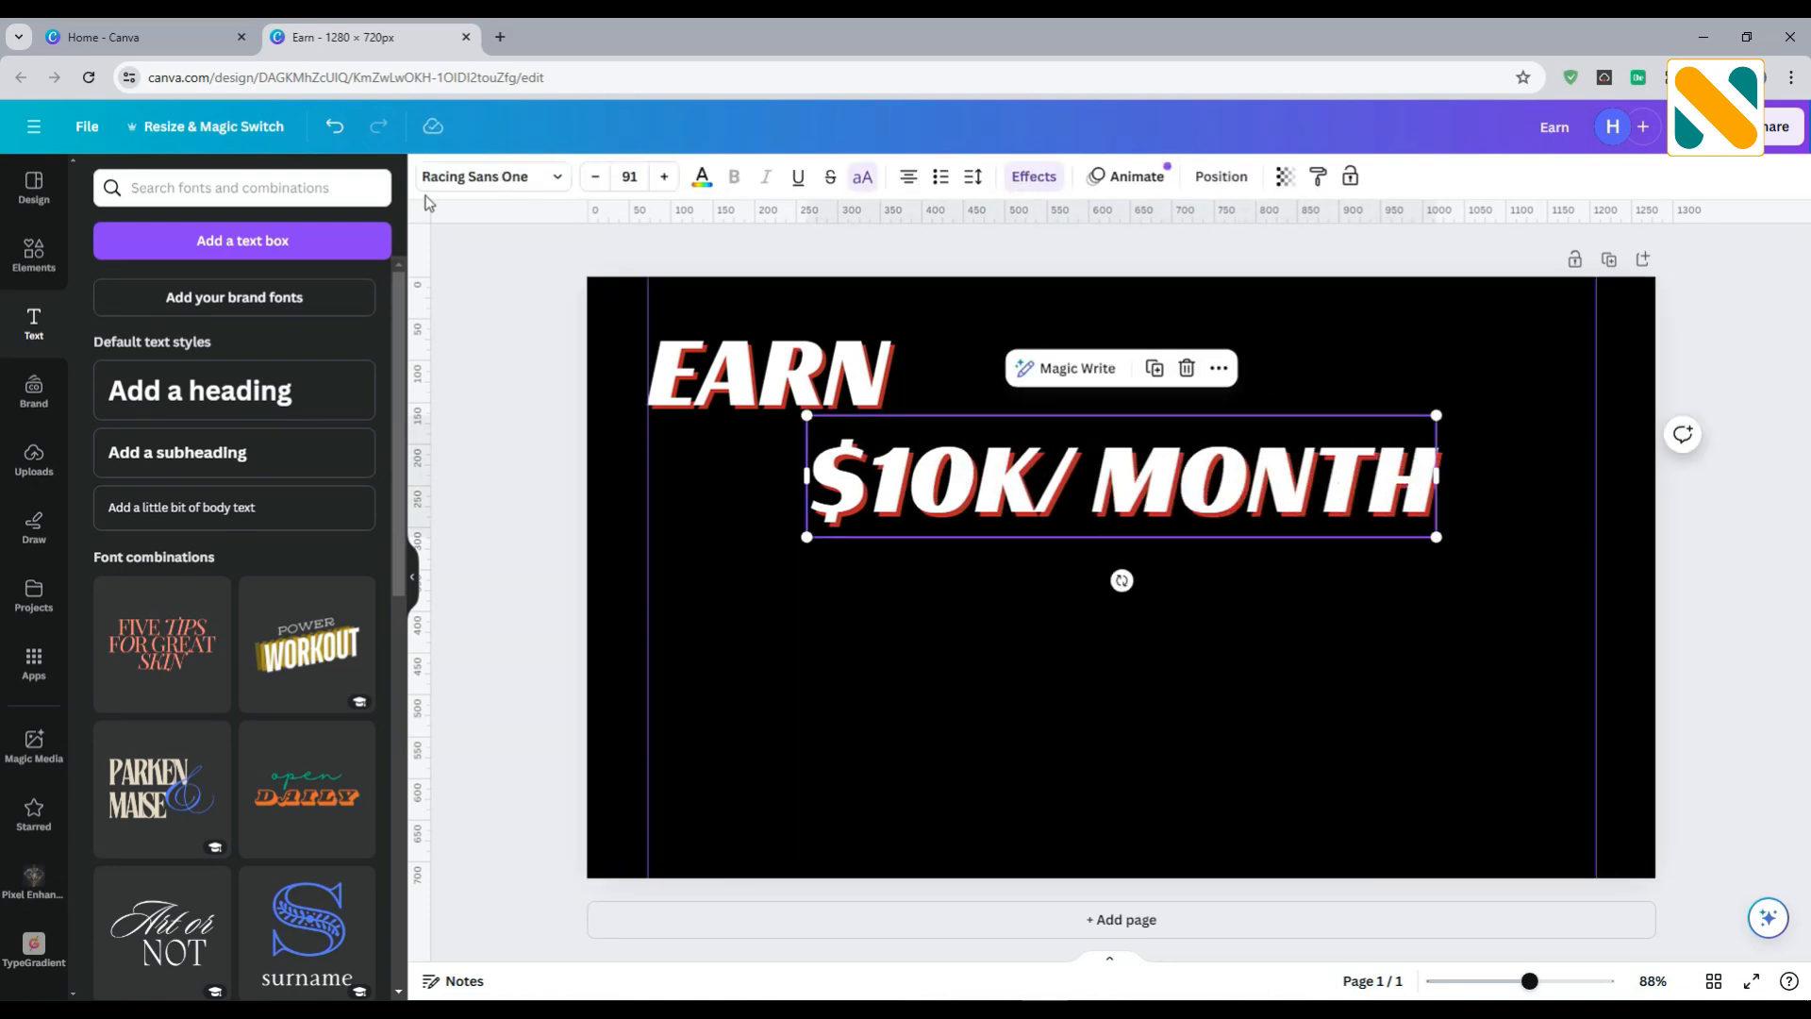
click(481, 178)
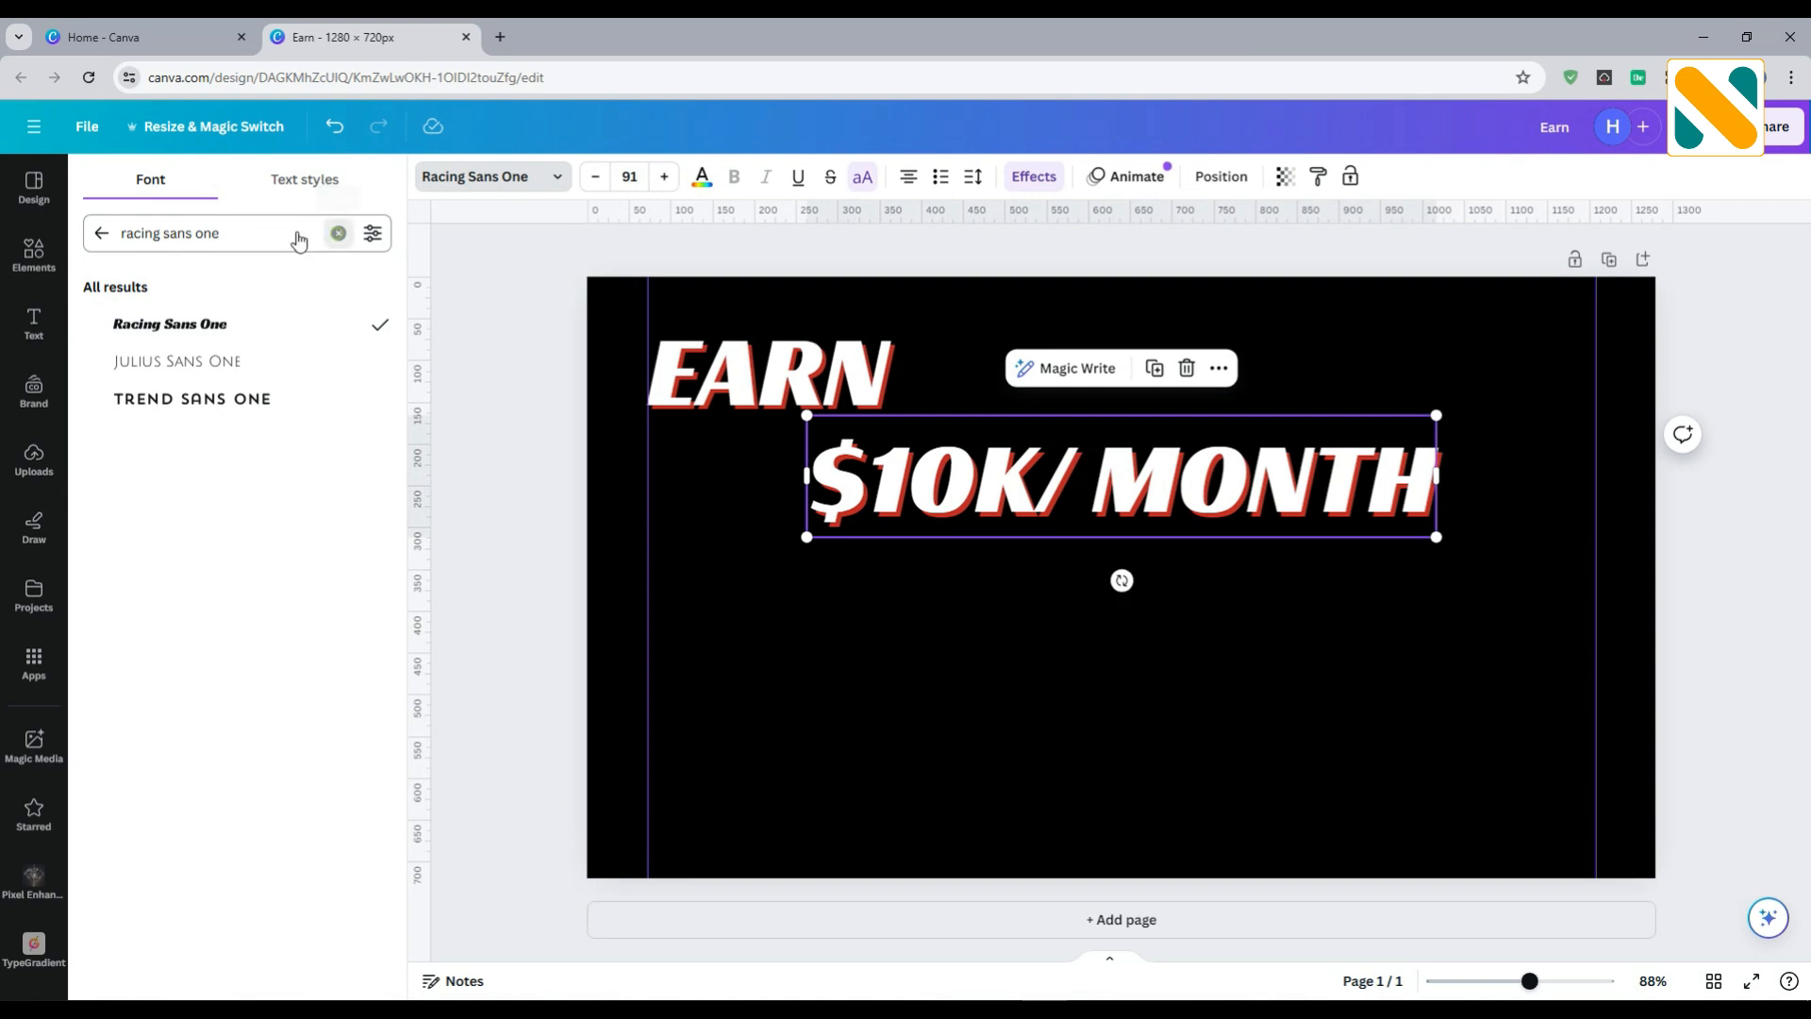
click(339, 233)
text(anton)
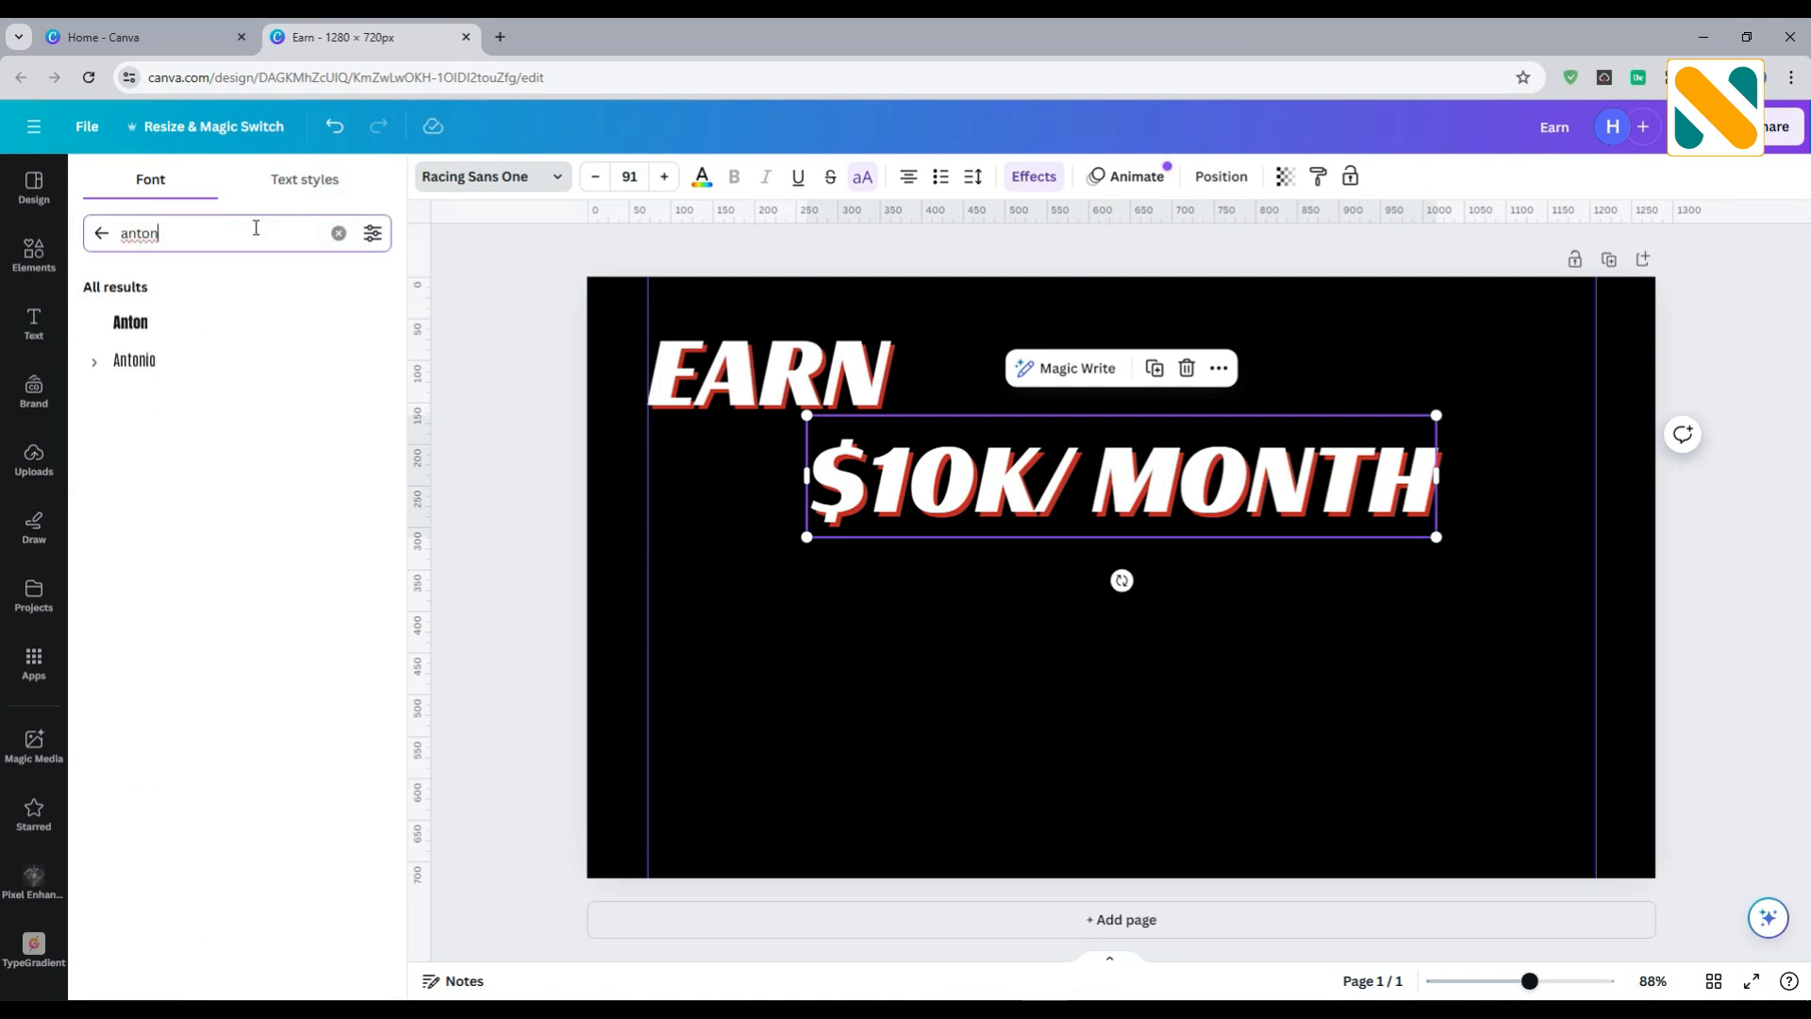
click(226, 320)
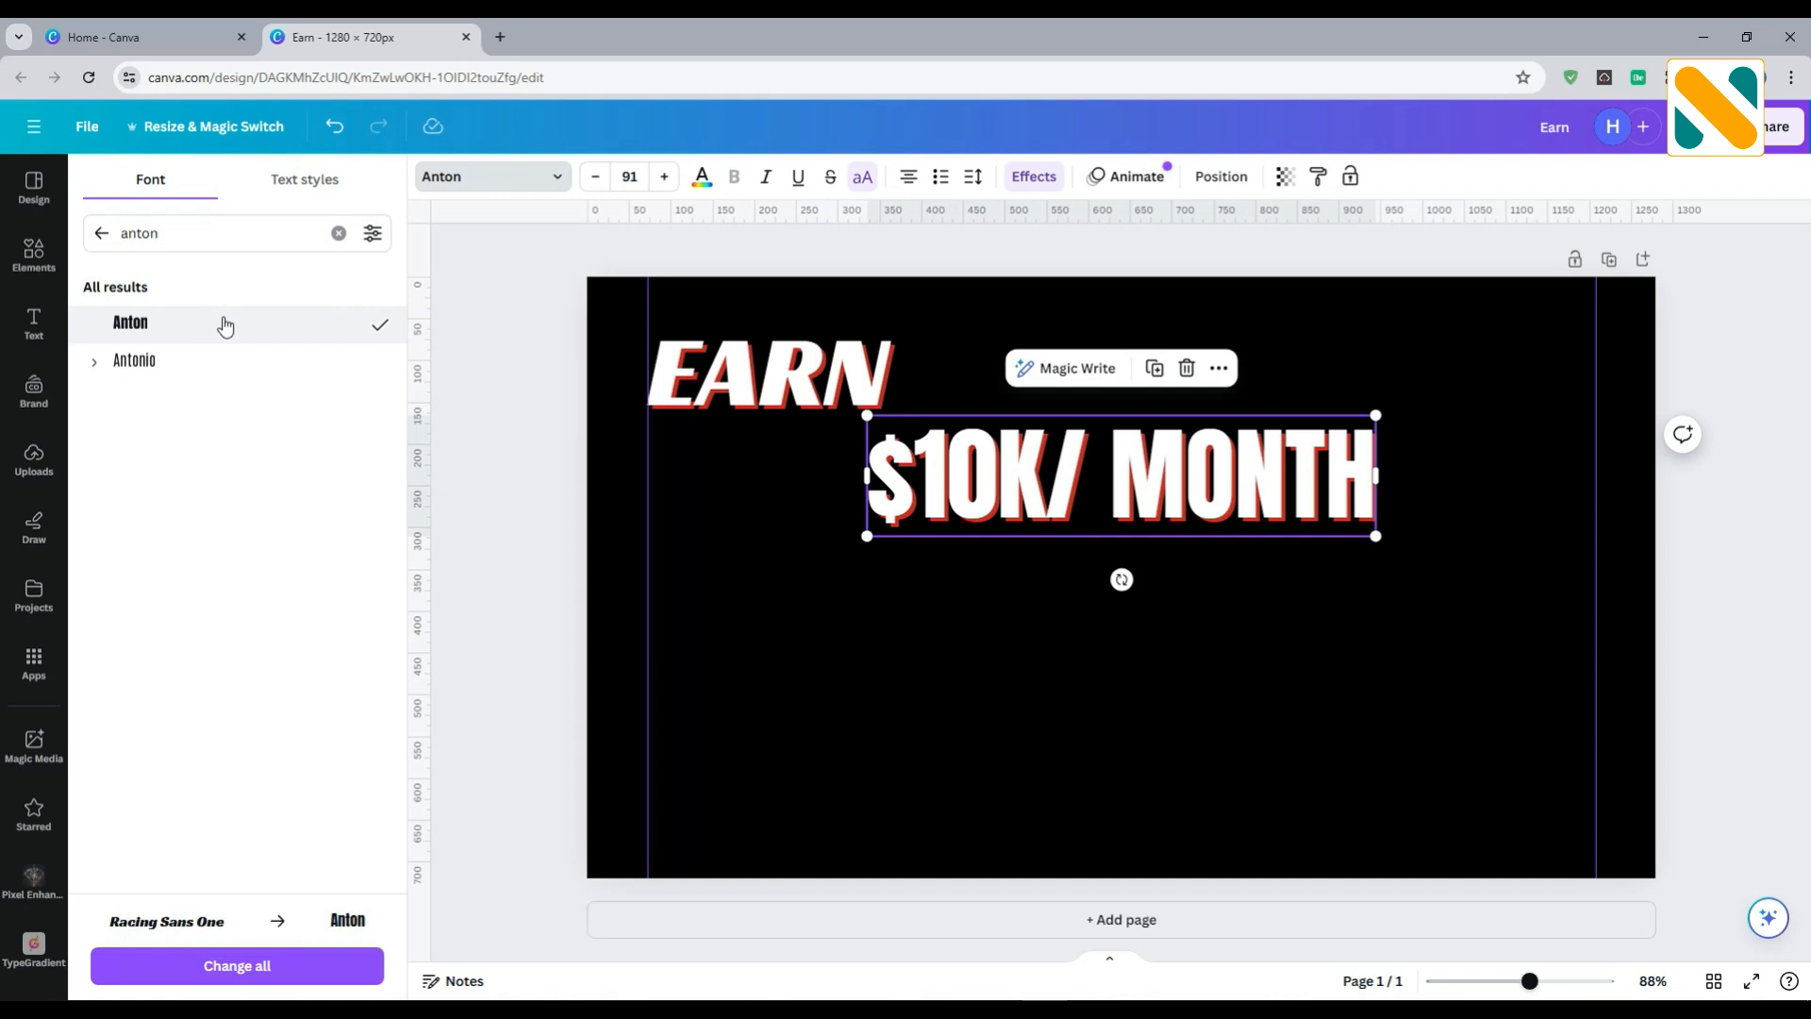
click(765, 181)
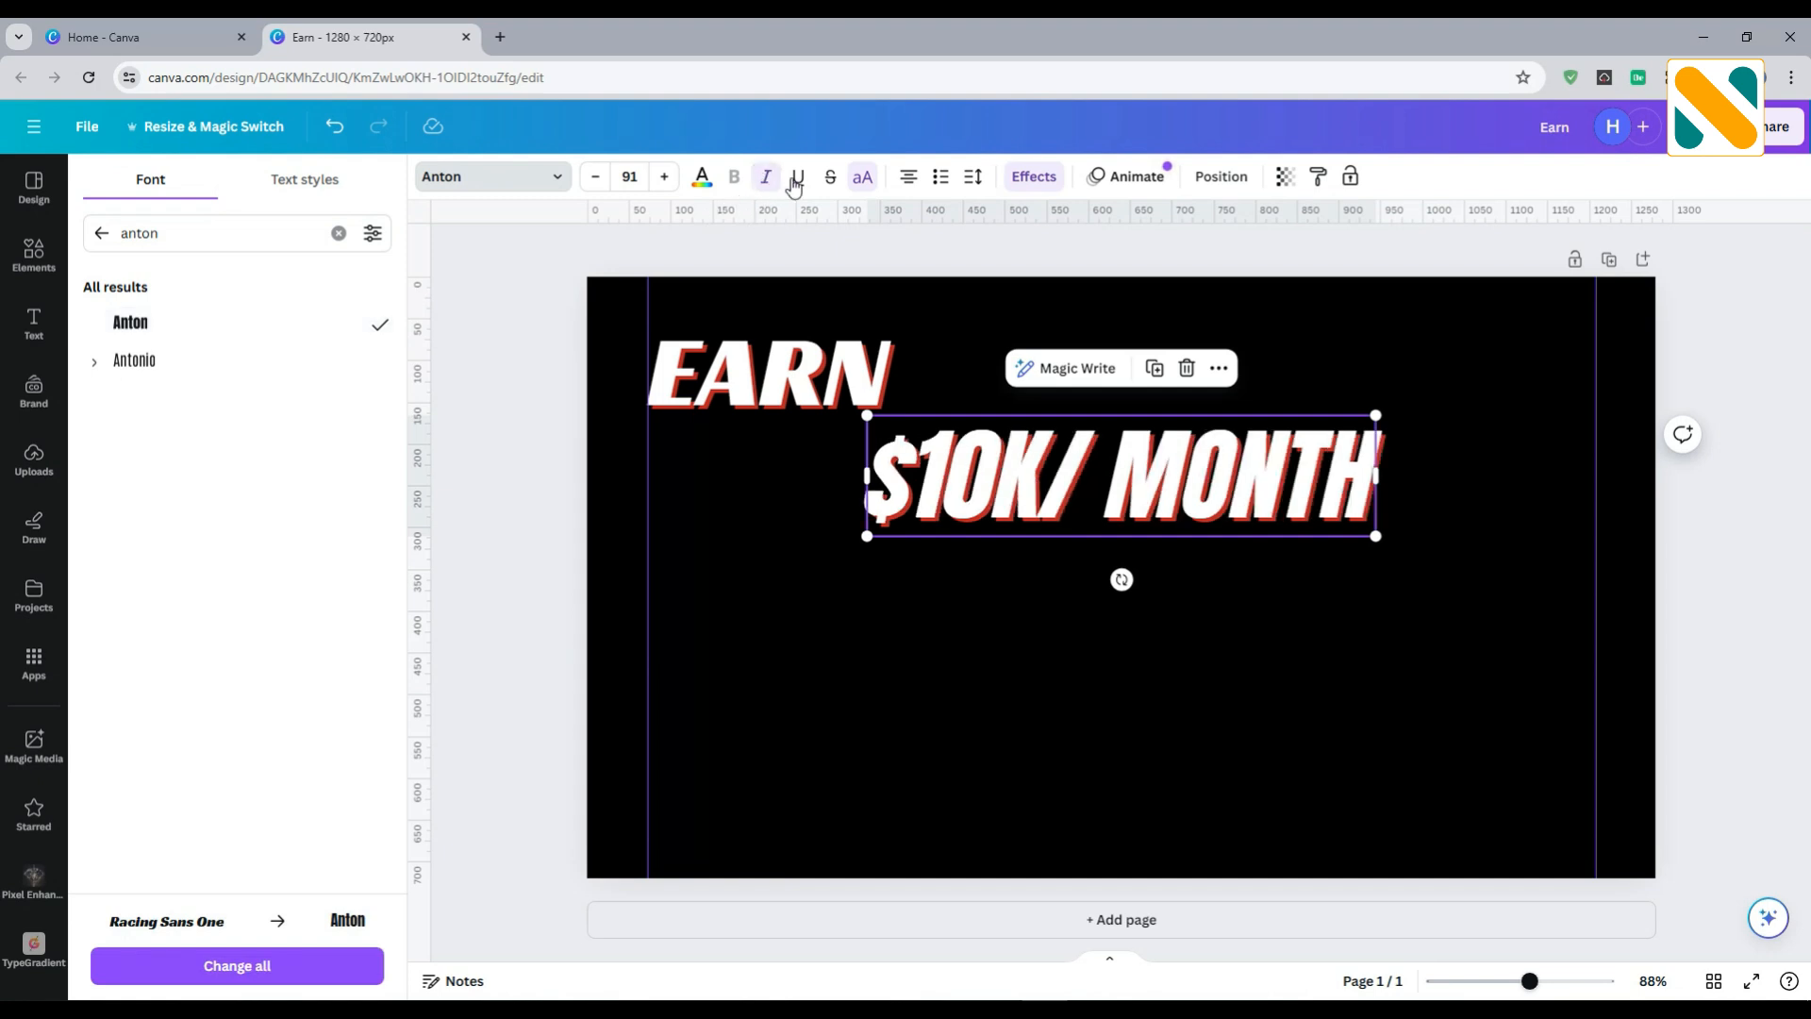
Change the "$10K/ MONTH" shadow to black with a blur of 17 and a transparency value of 40
click(1032, 181)
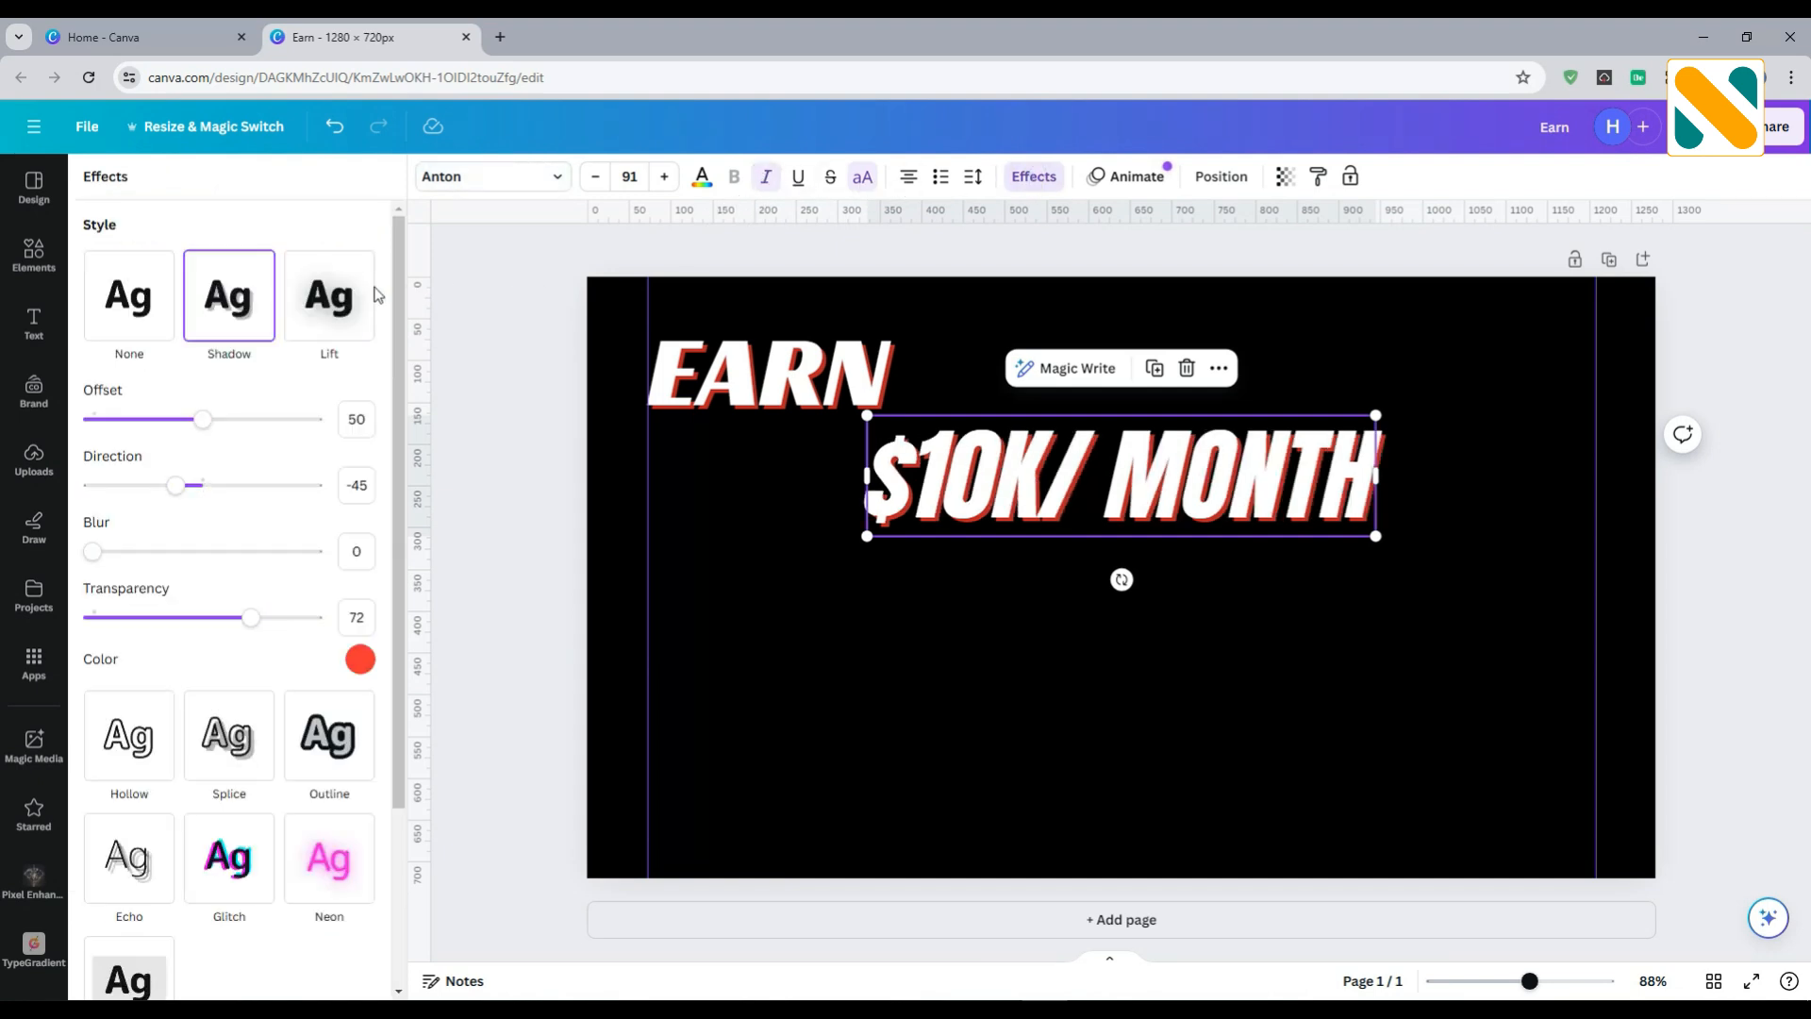
click(360, 660)
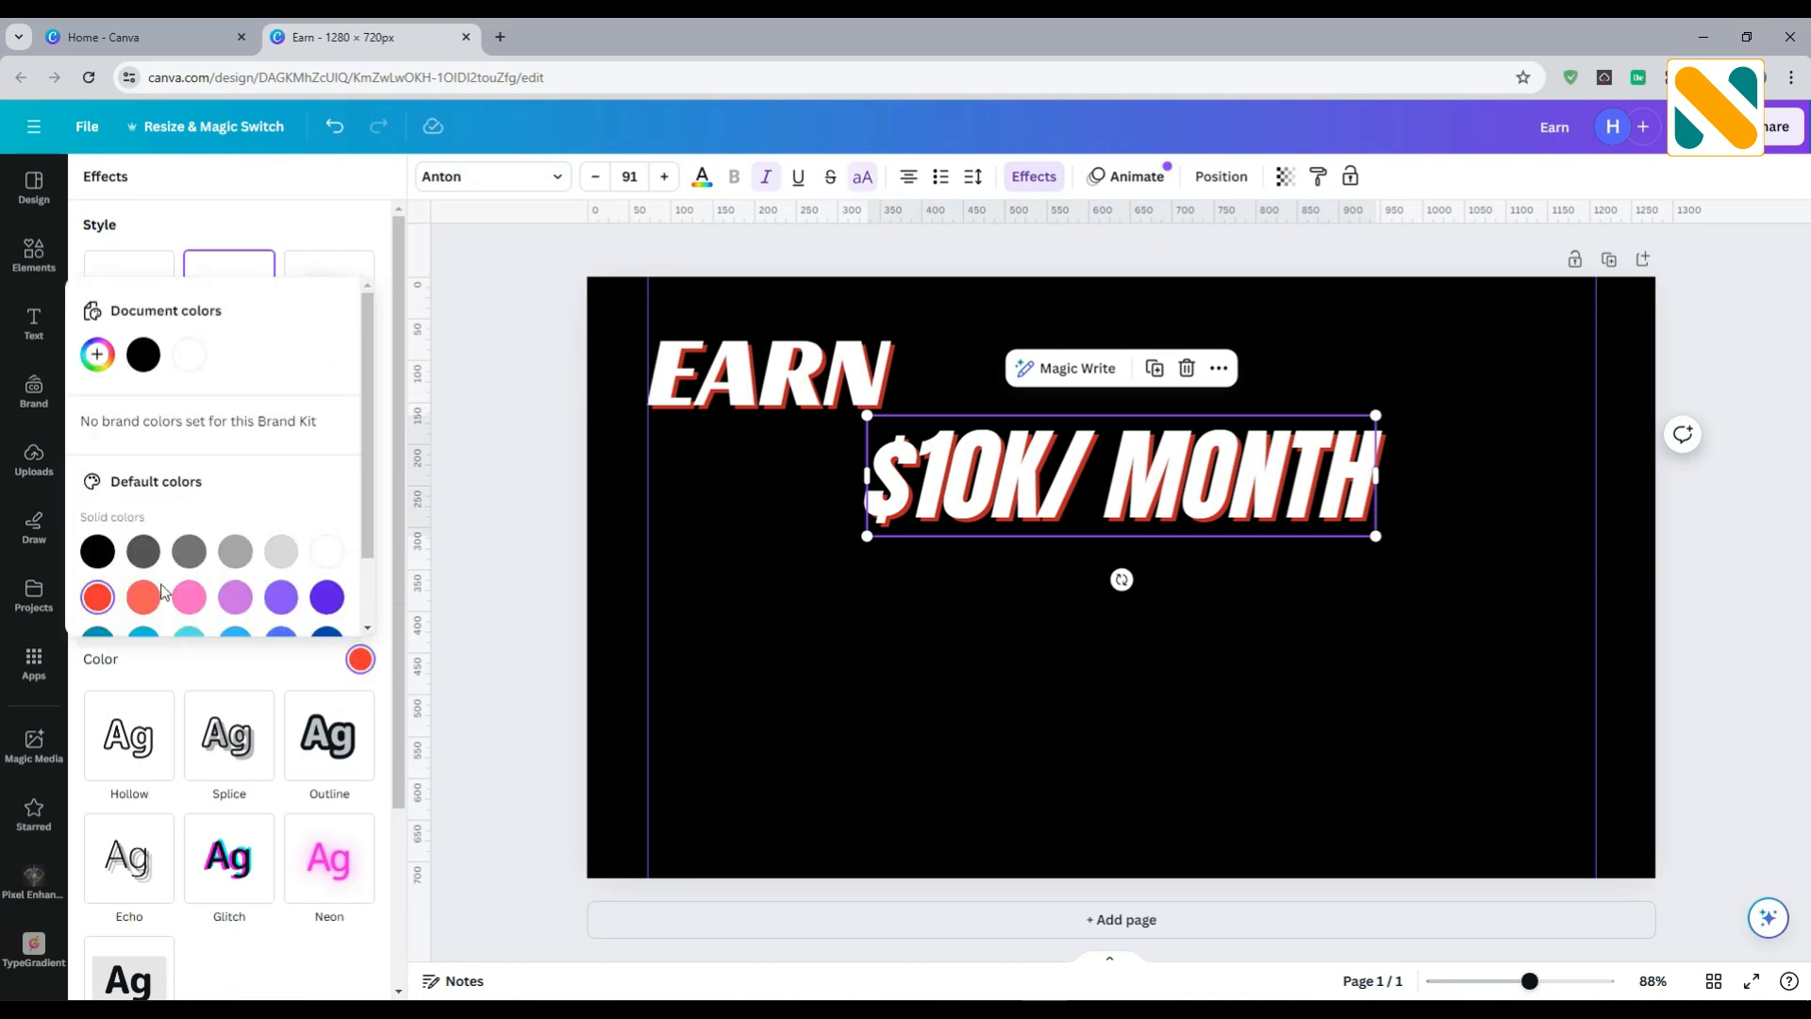
click(100, 553)
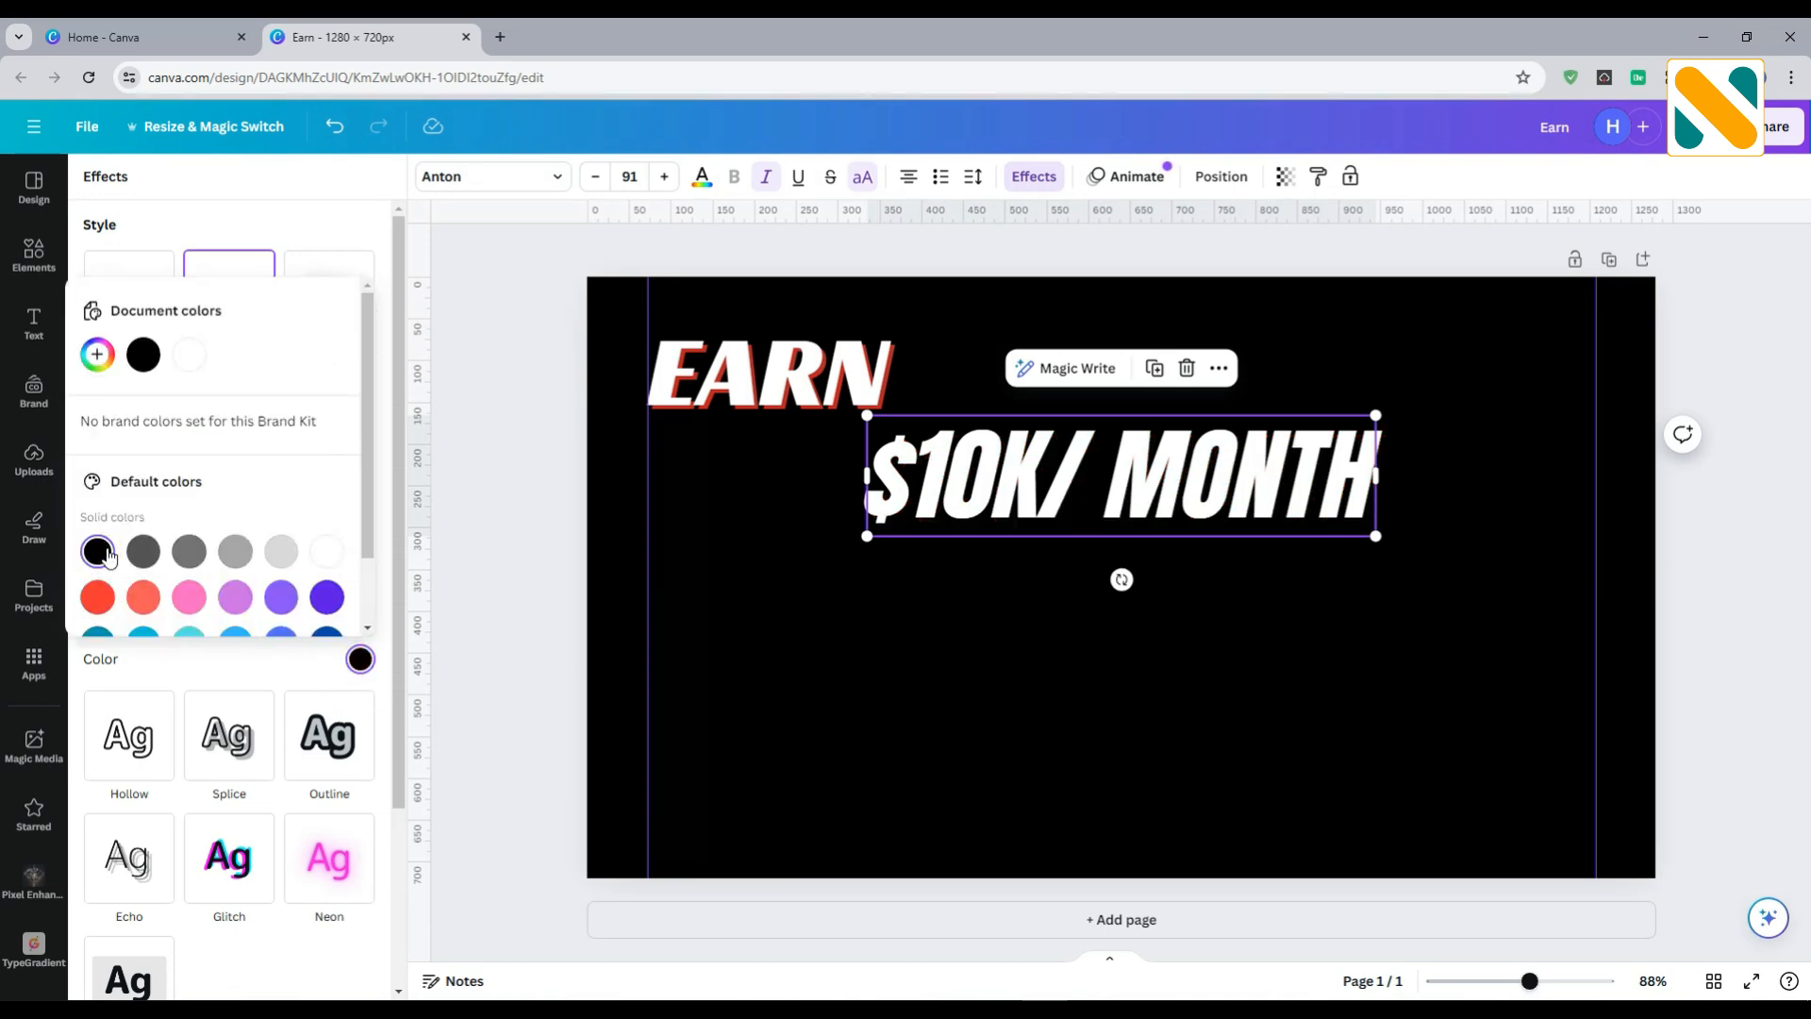
click(291, 223)
drag(231, 629, 181, 621)
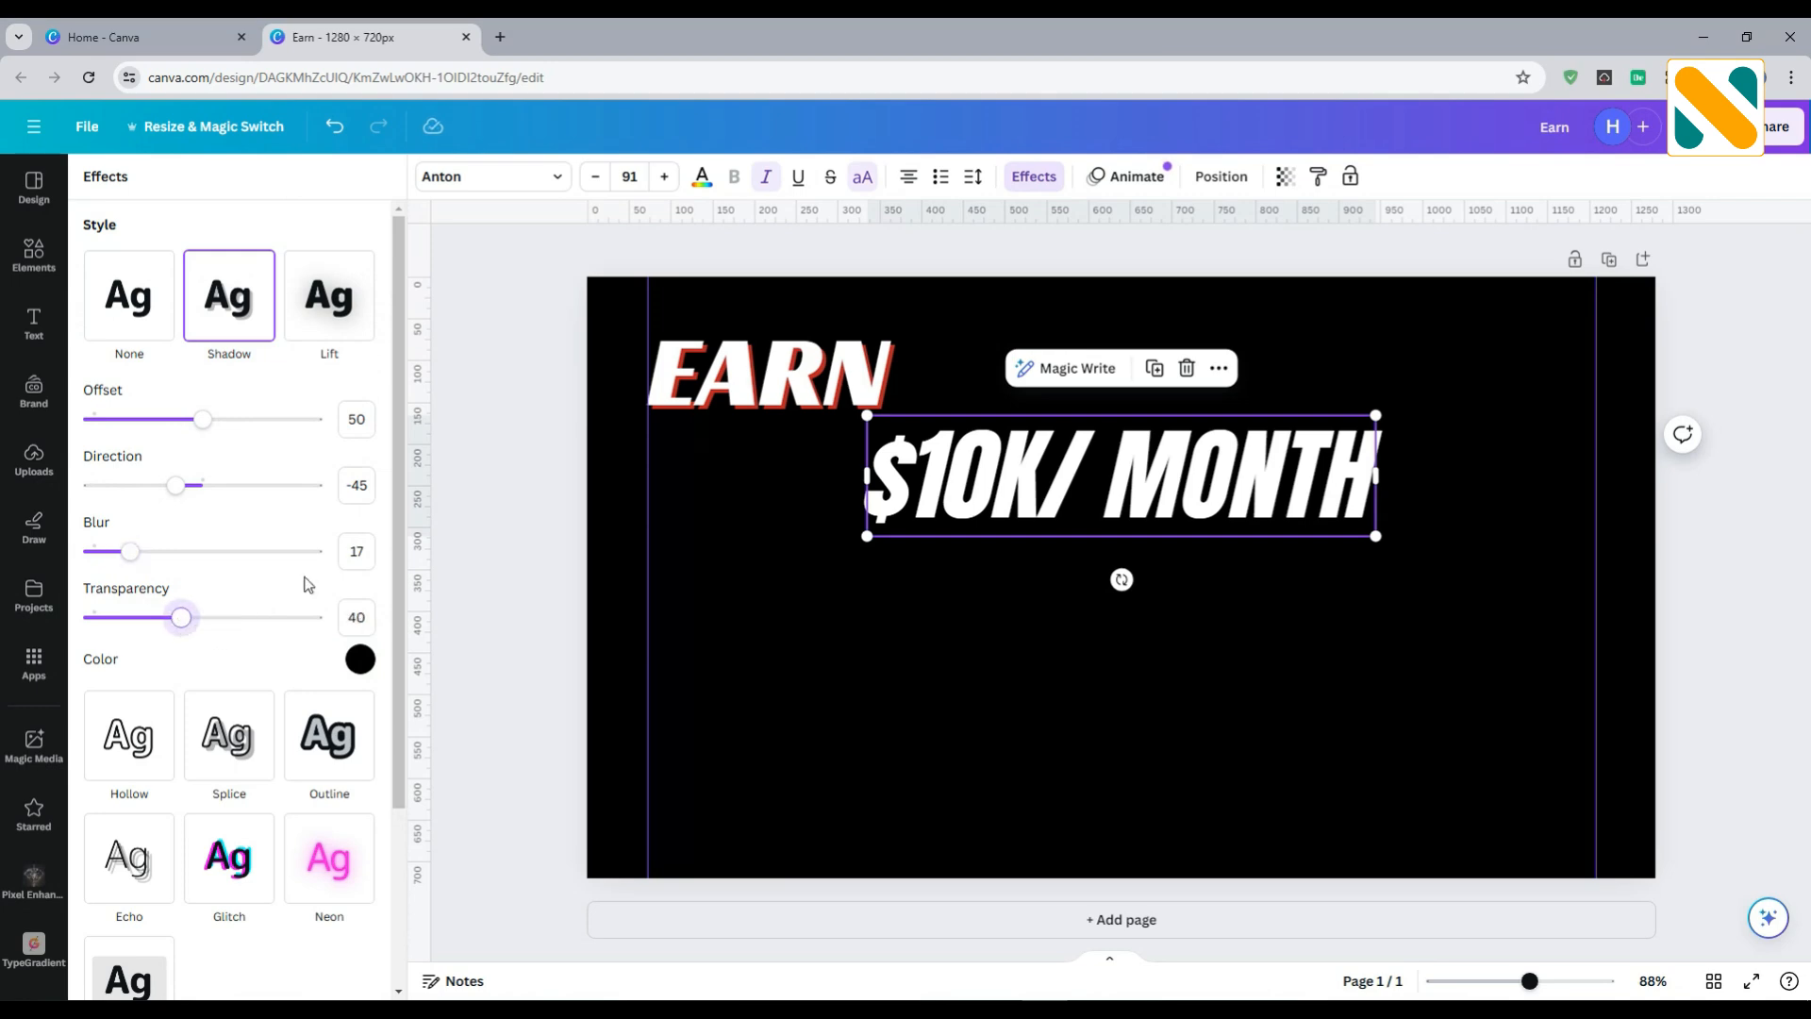
key(Escape)
Search the element graphics for "parallelogram shape" and add the wide solid parallelogram to the page
click(26, 257)
click(224, 187)
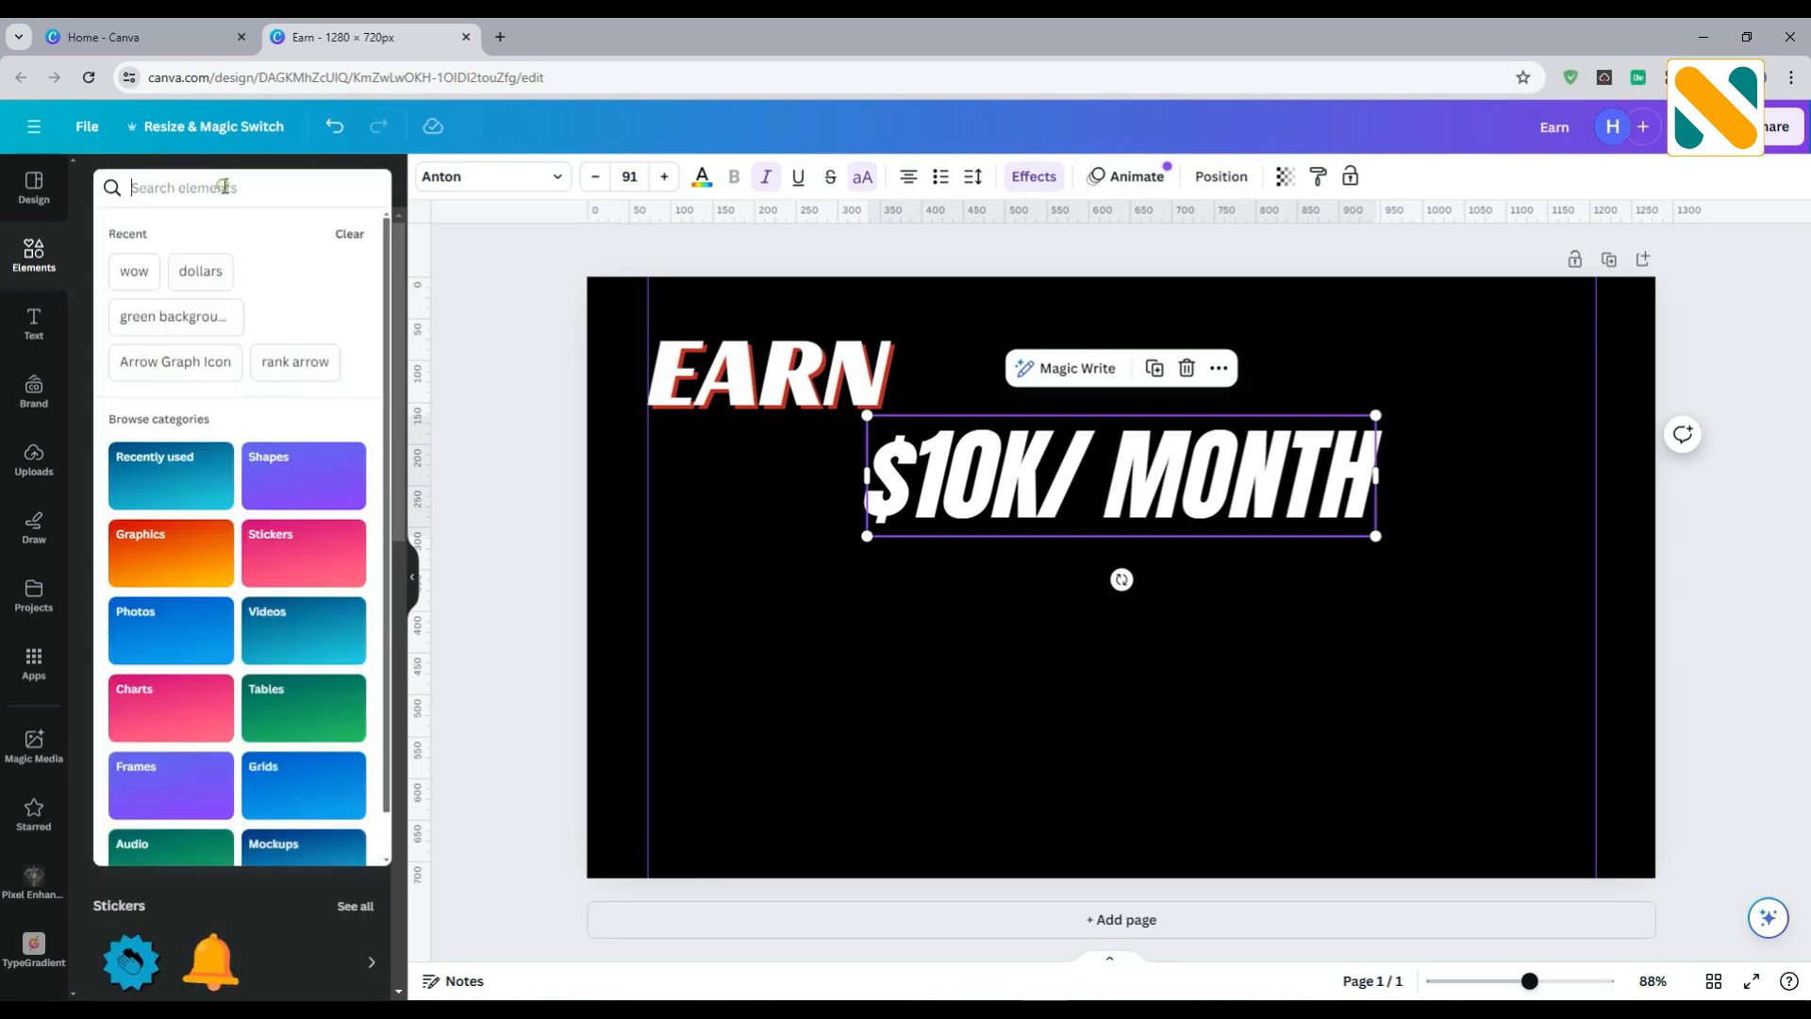
text(par)
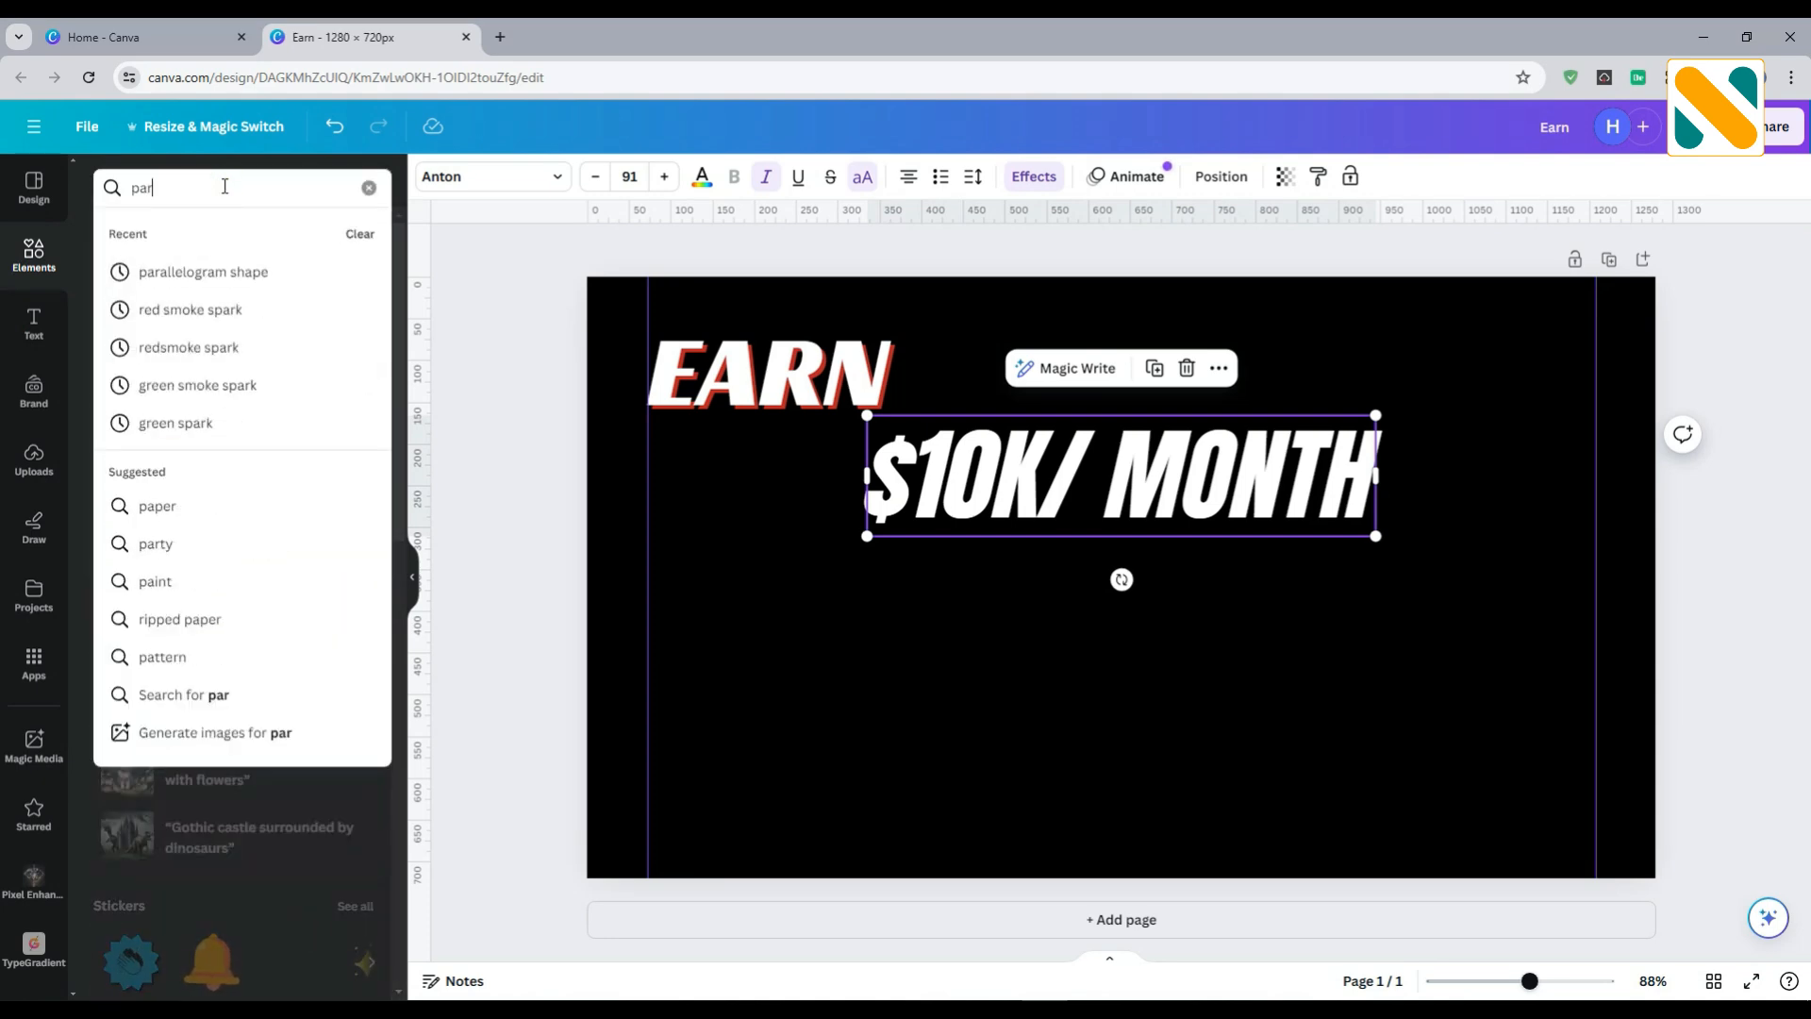
text(all)
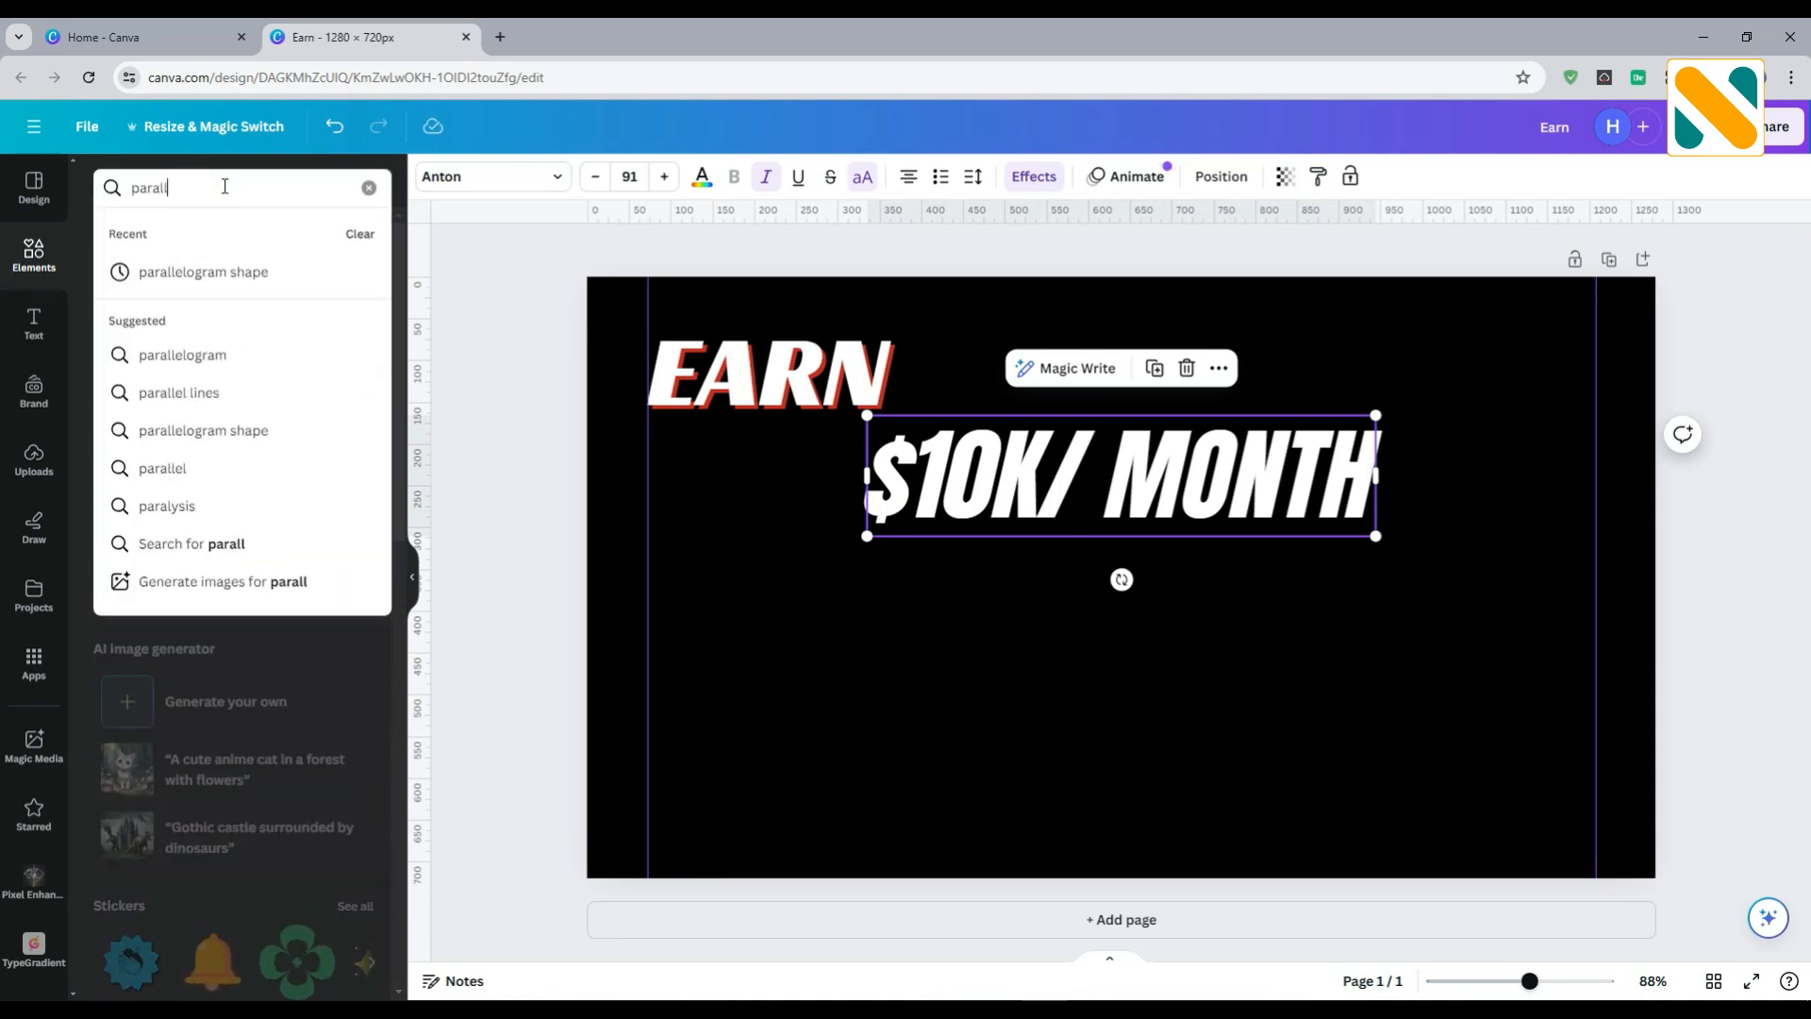
text(elogram shape)
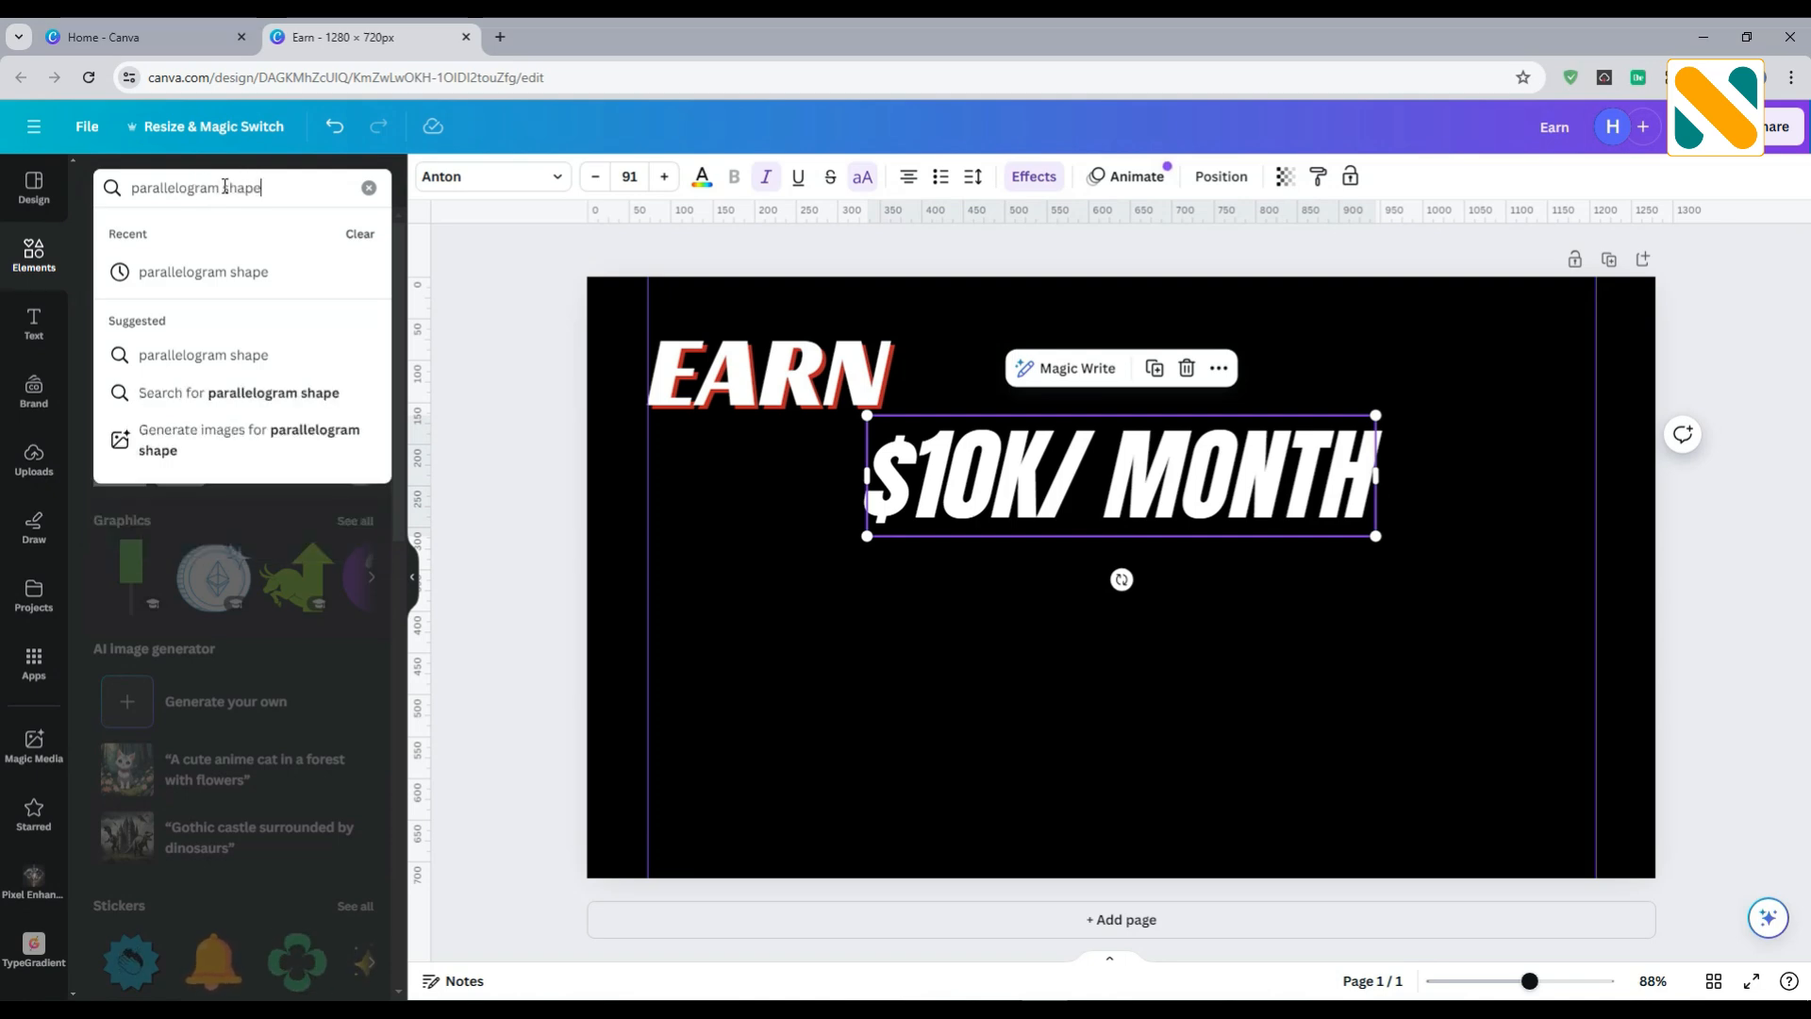
key(Return)
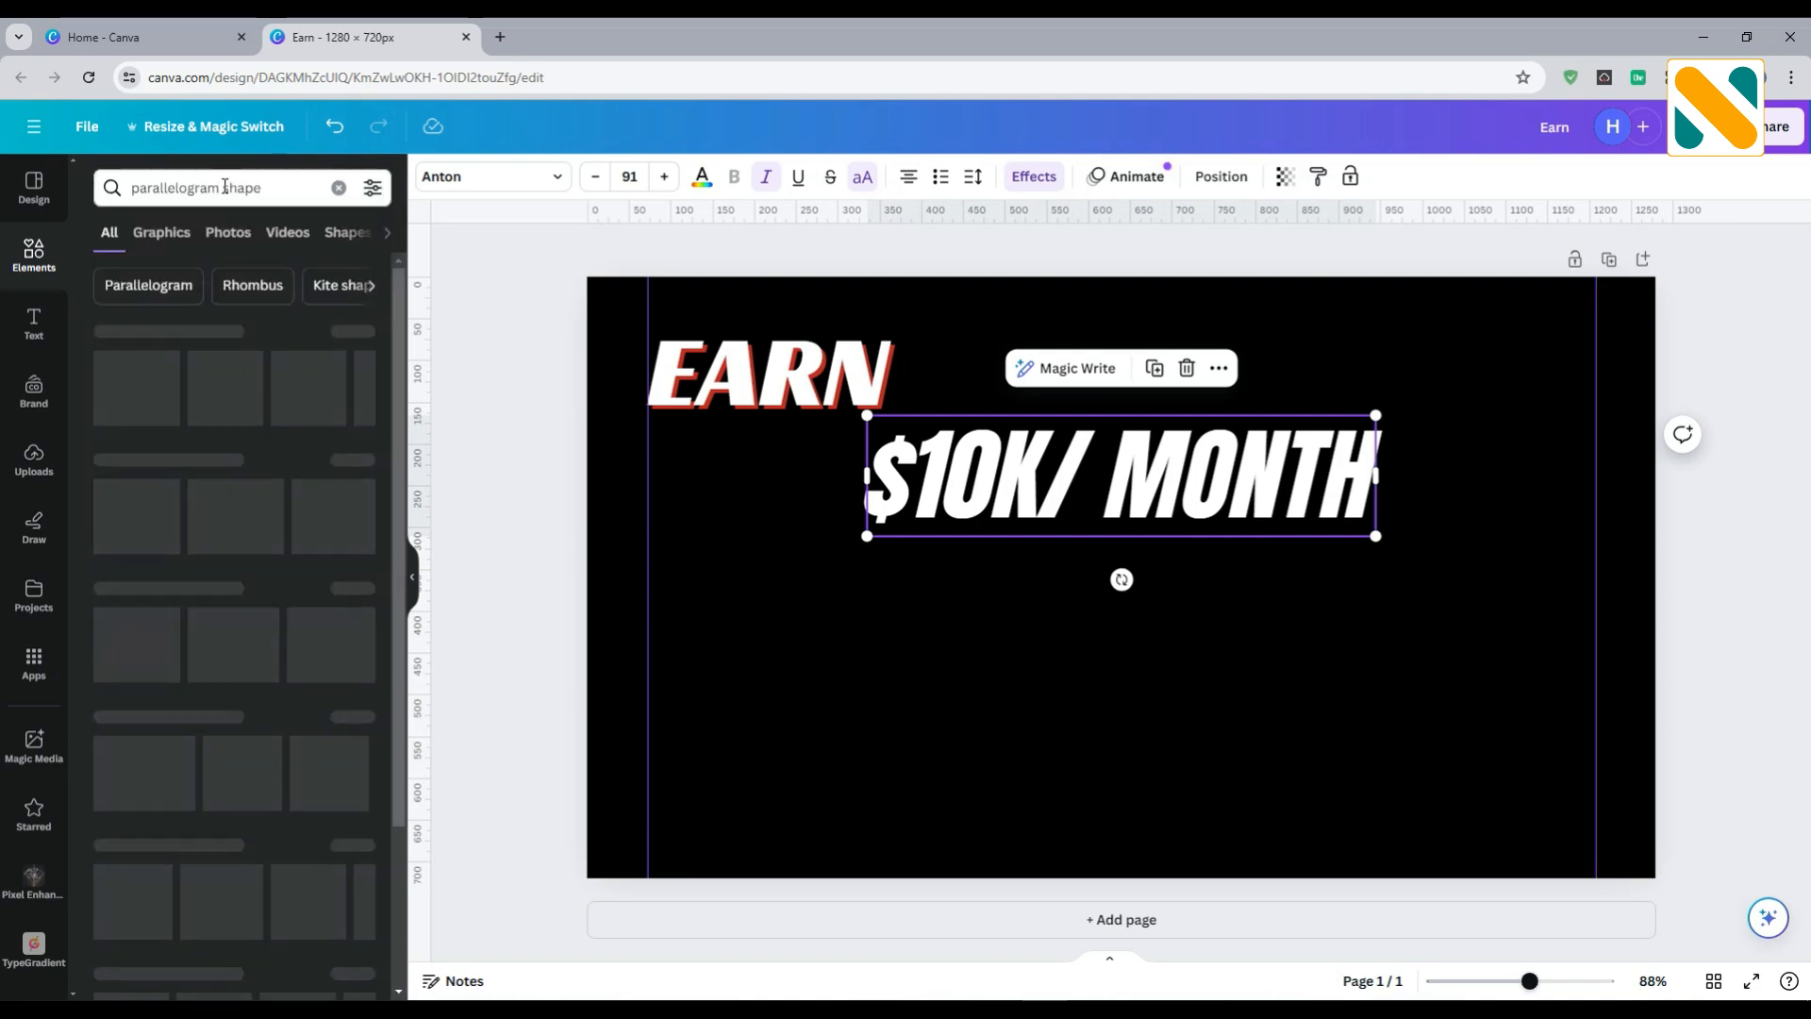
click(166, 230)
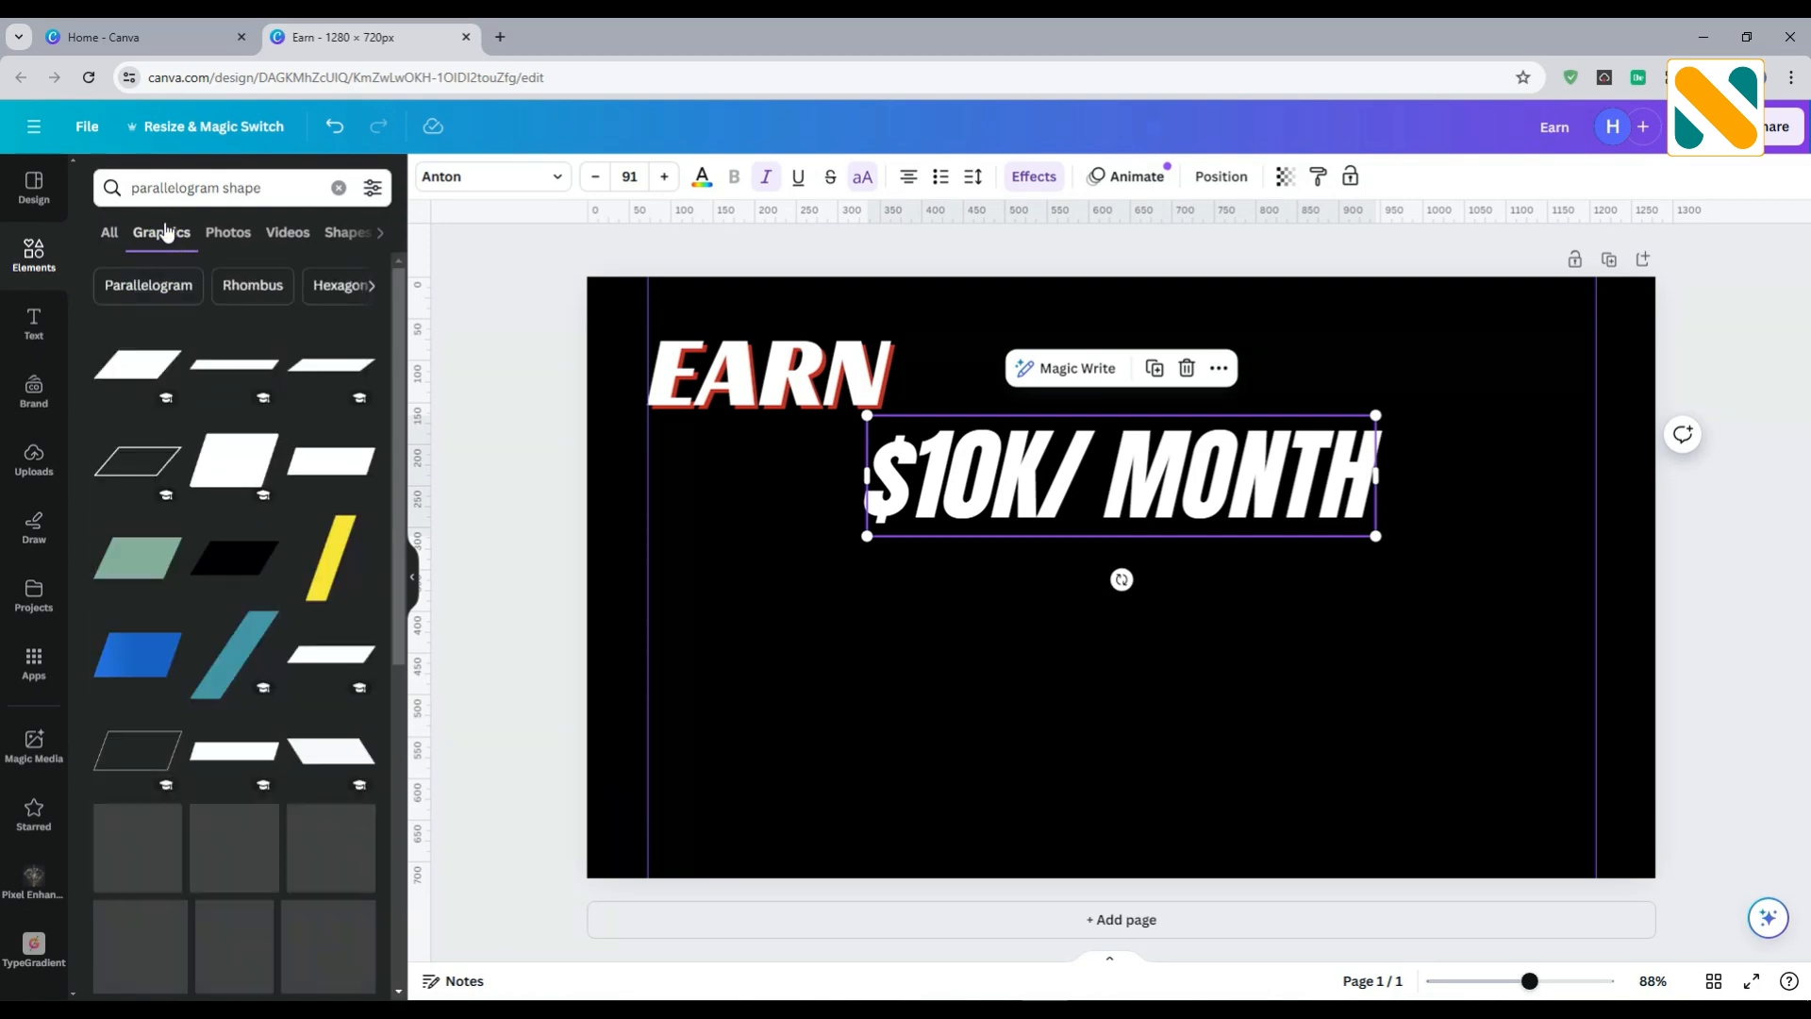
click(216, 752)
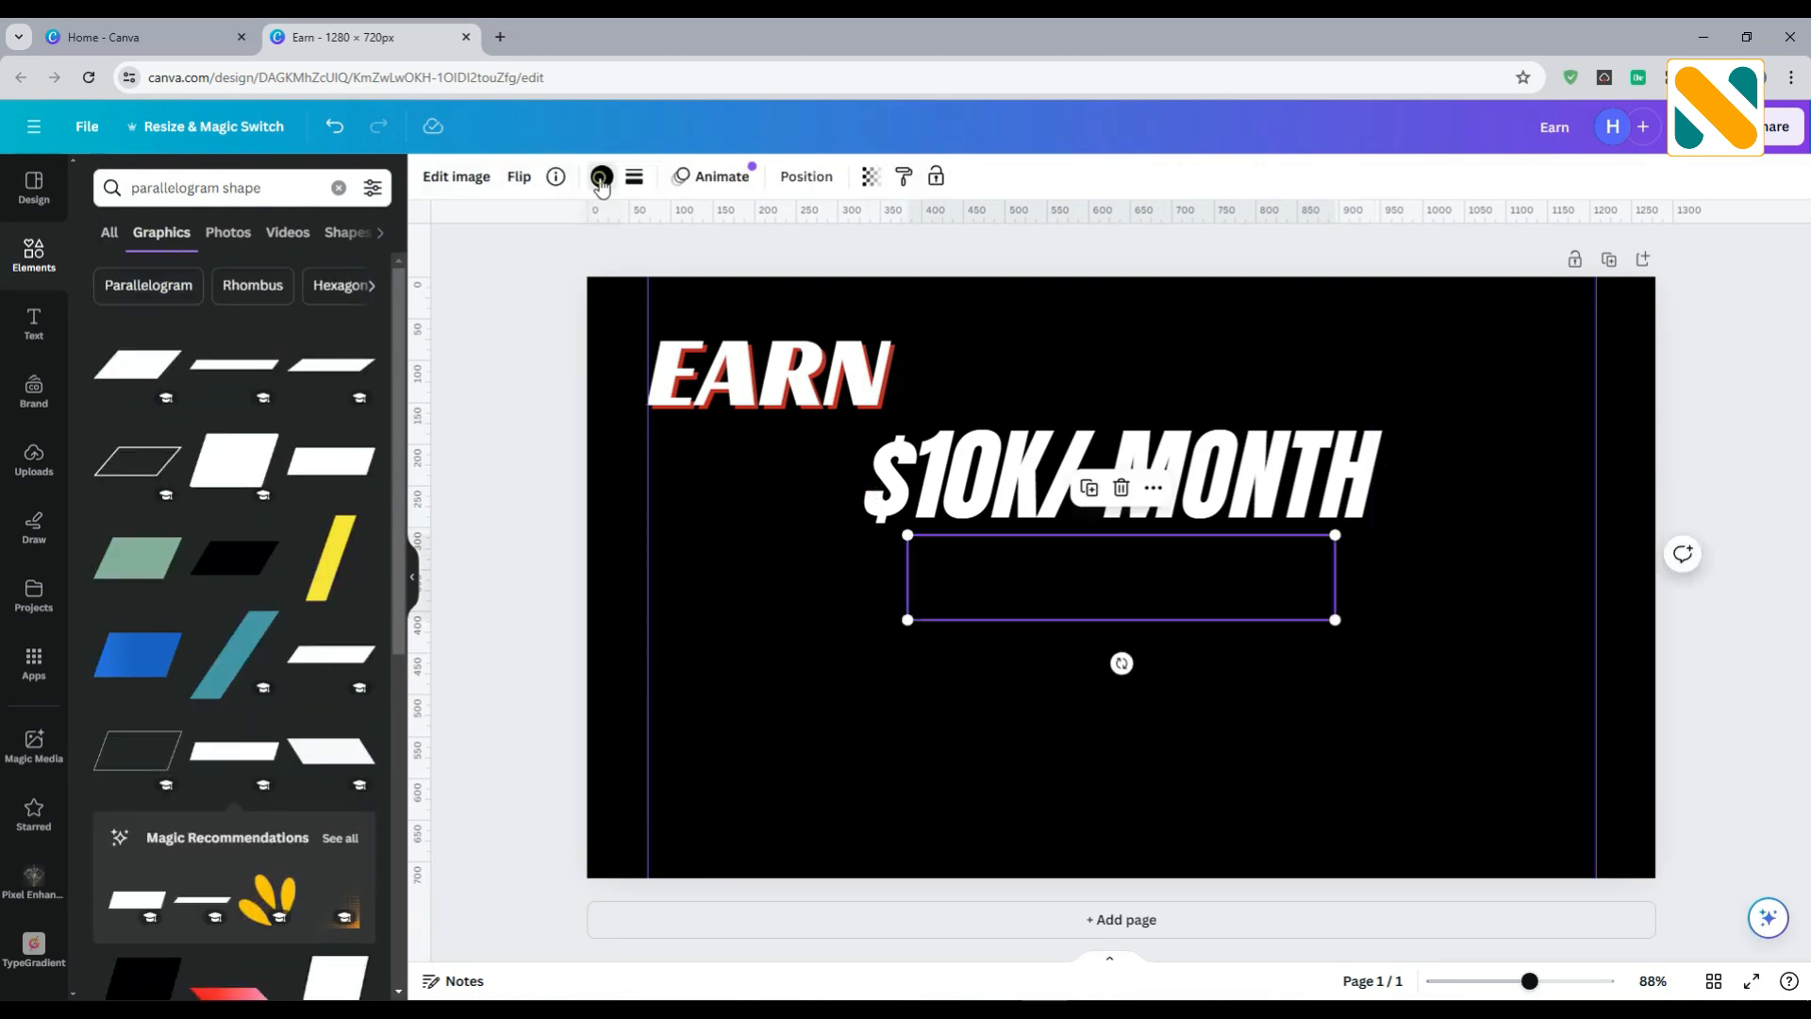
Recolor the parallelogram with a custom, saturated golden yellow
click(602, 179)
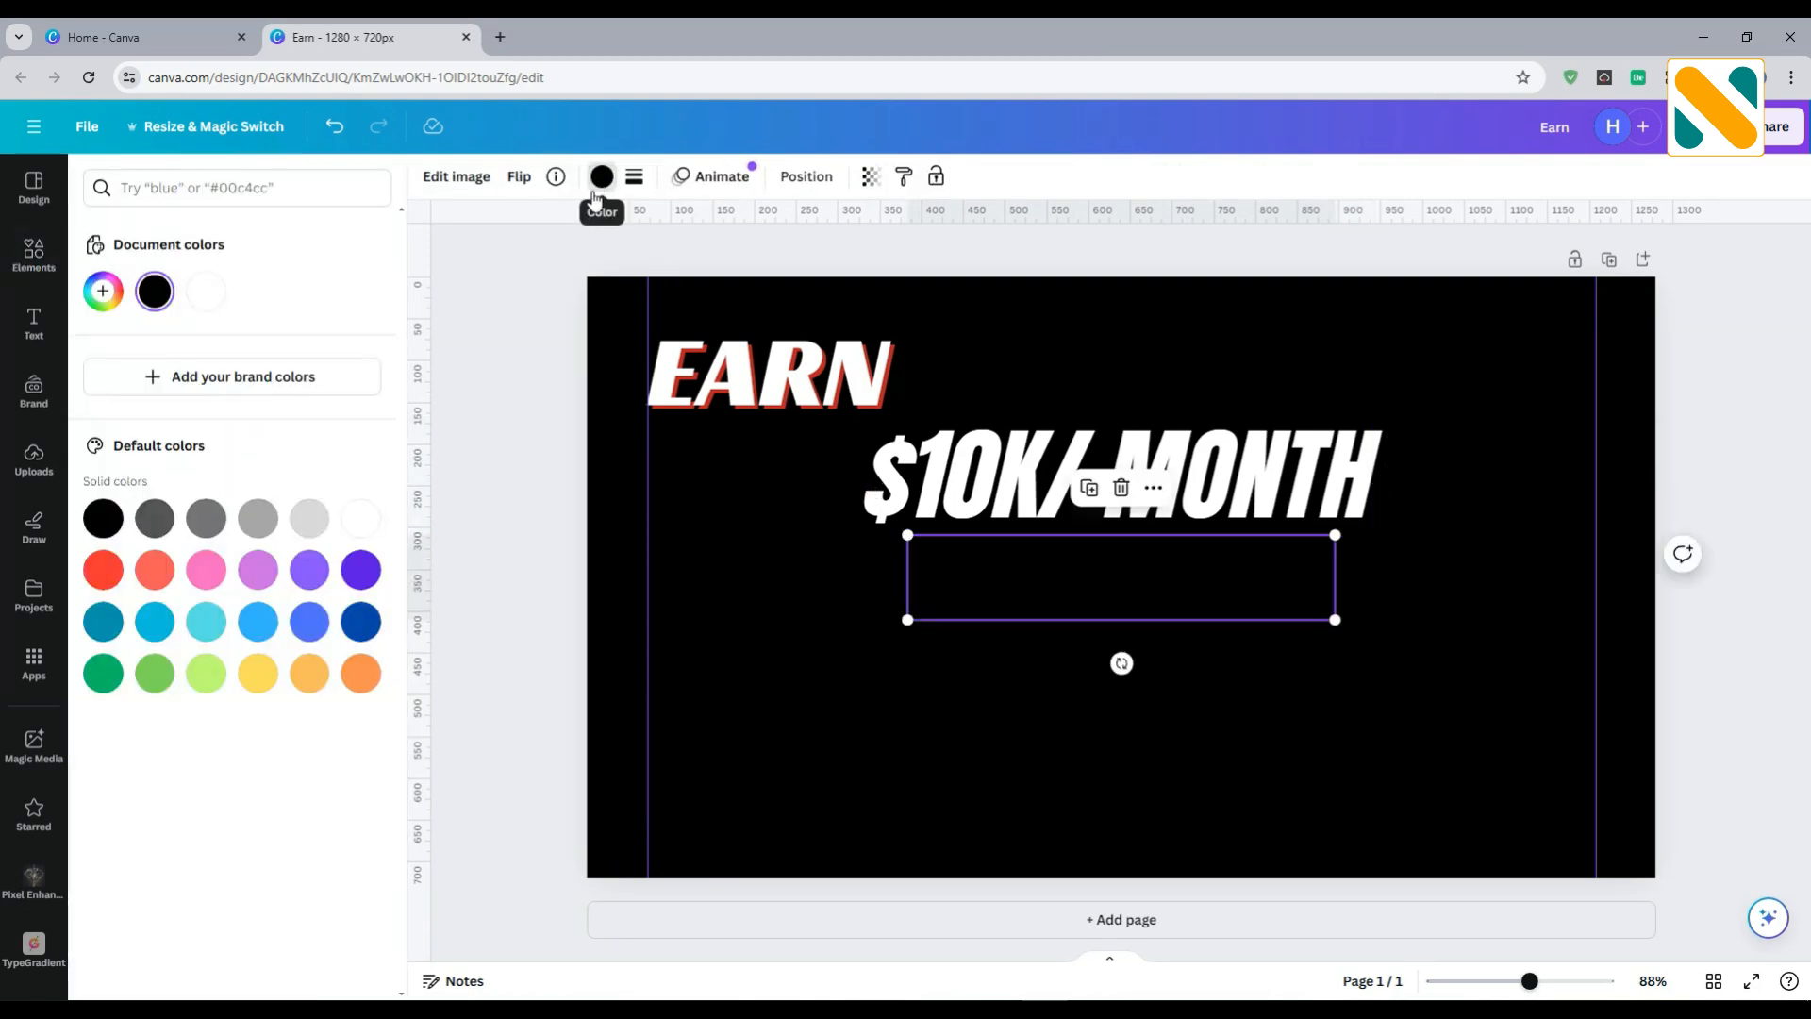
click(257, 672)
click(103, 290)
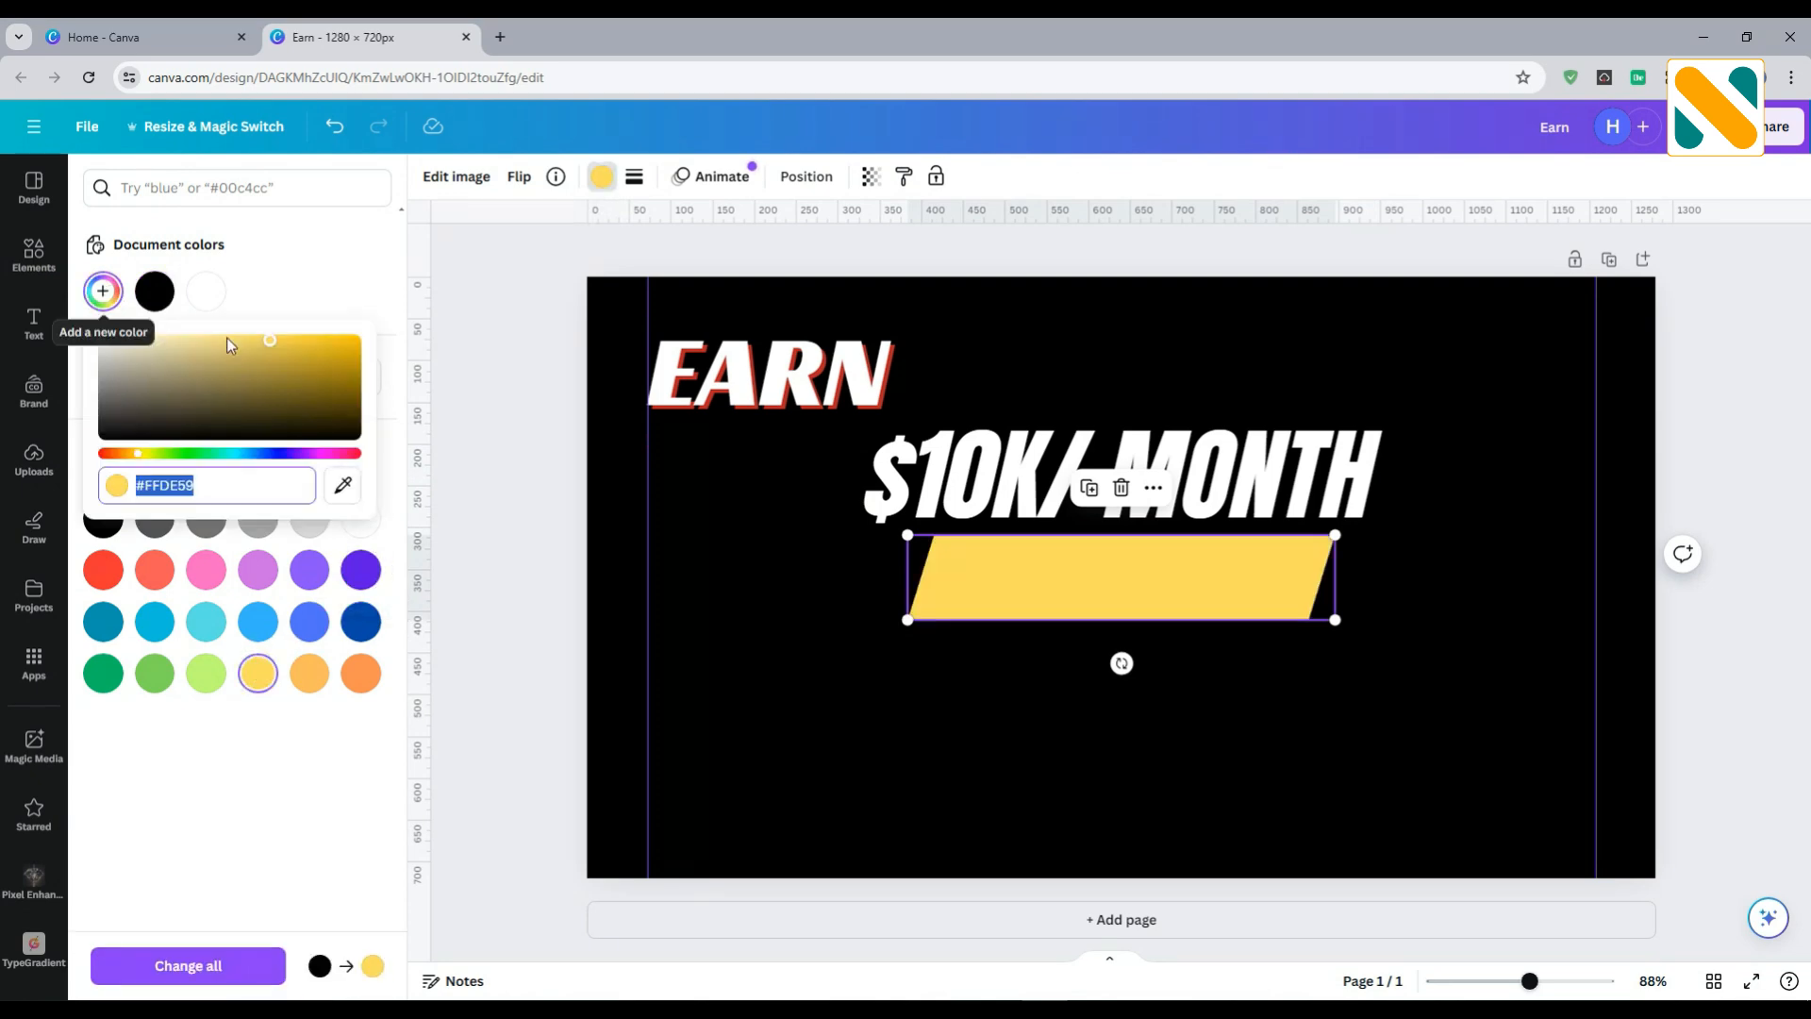
click(776, 592)
click(778, 592)
Place the yellow parallelogram directly below "EARN" and fit the "$10K/ MONTH" text onto it at about size 64.9
drag(1053, 589, 783, 466)
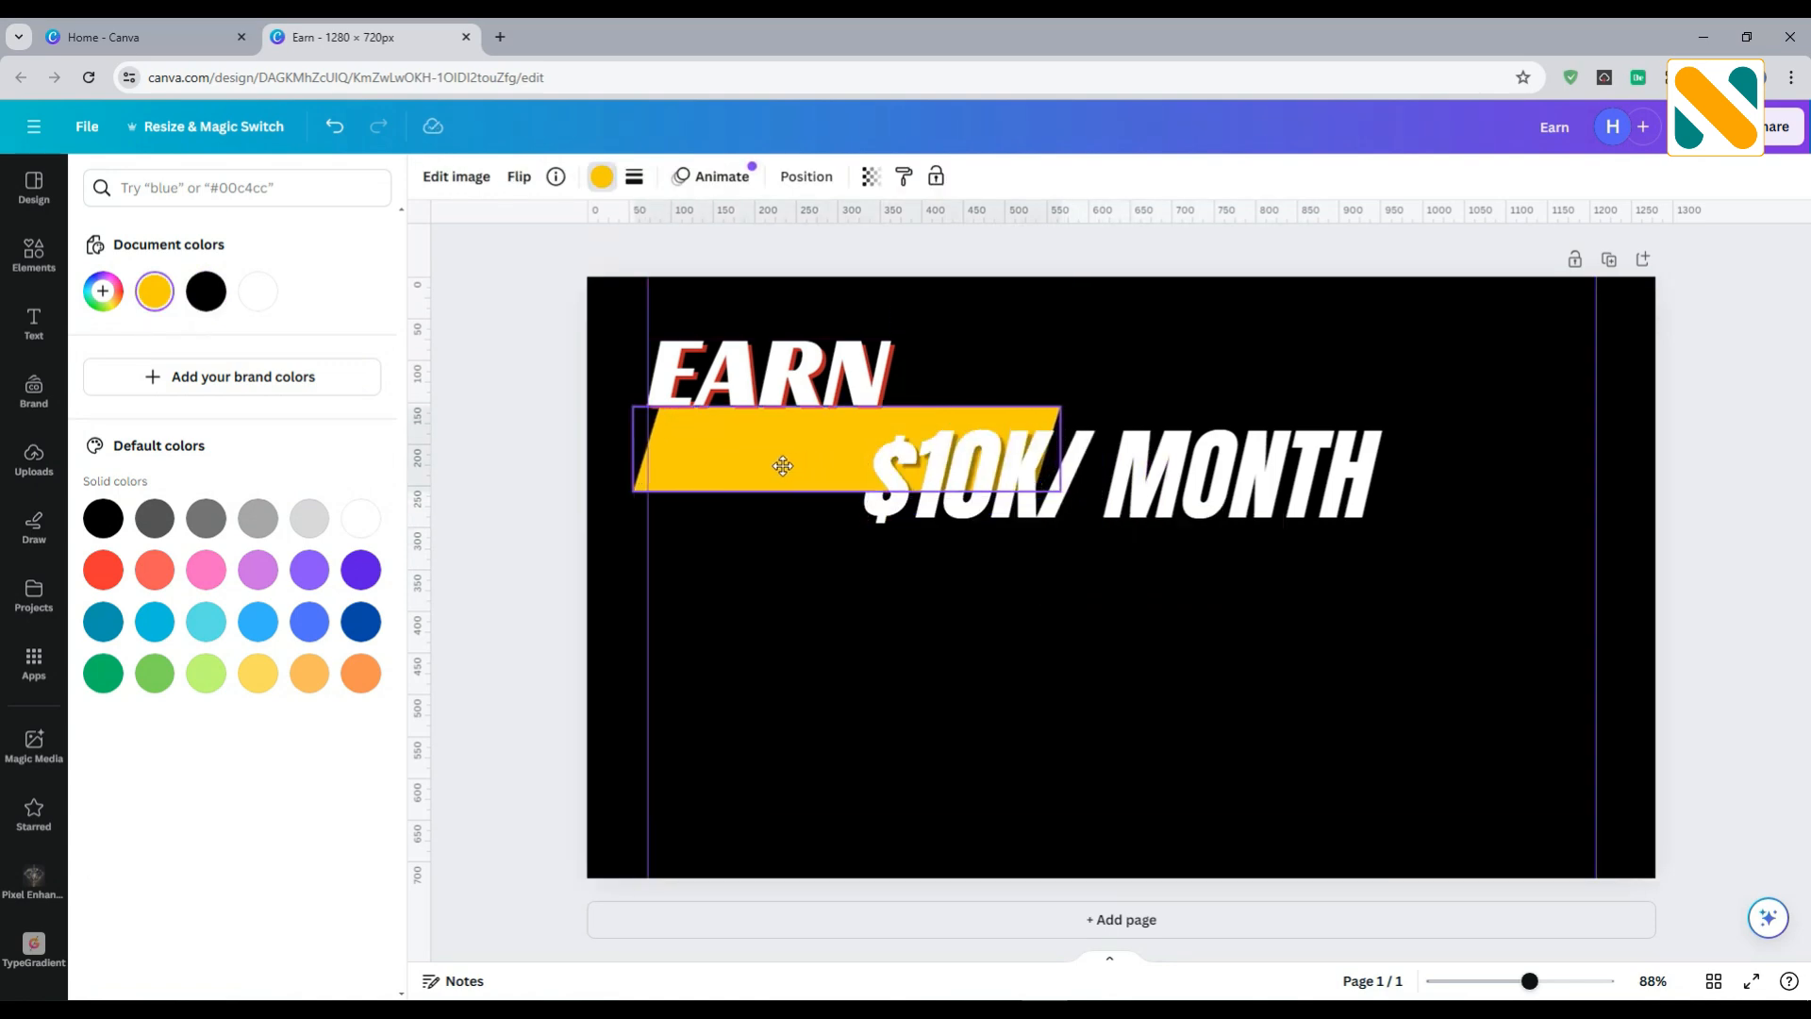
click(783, 593)
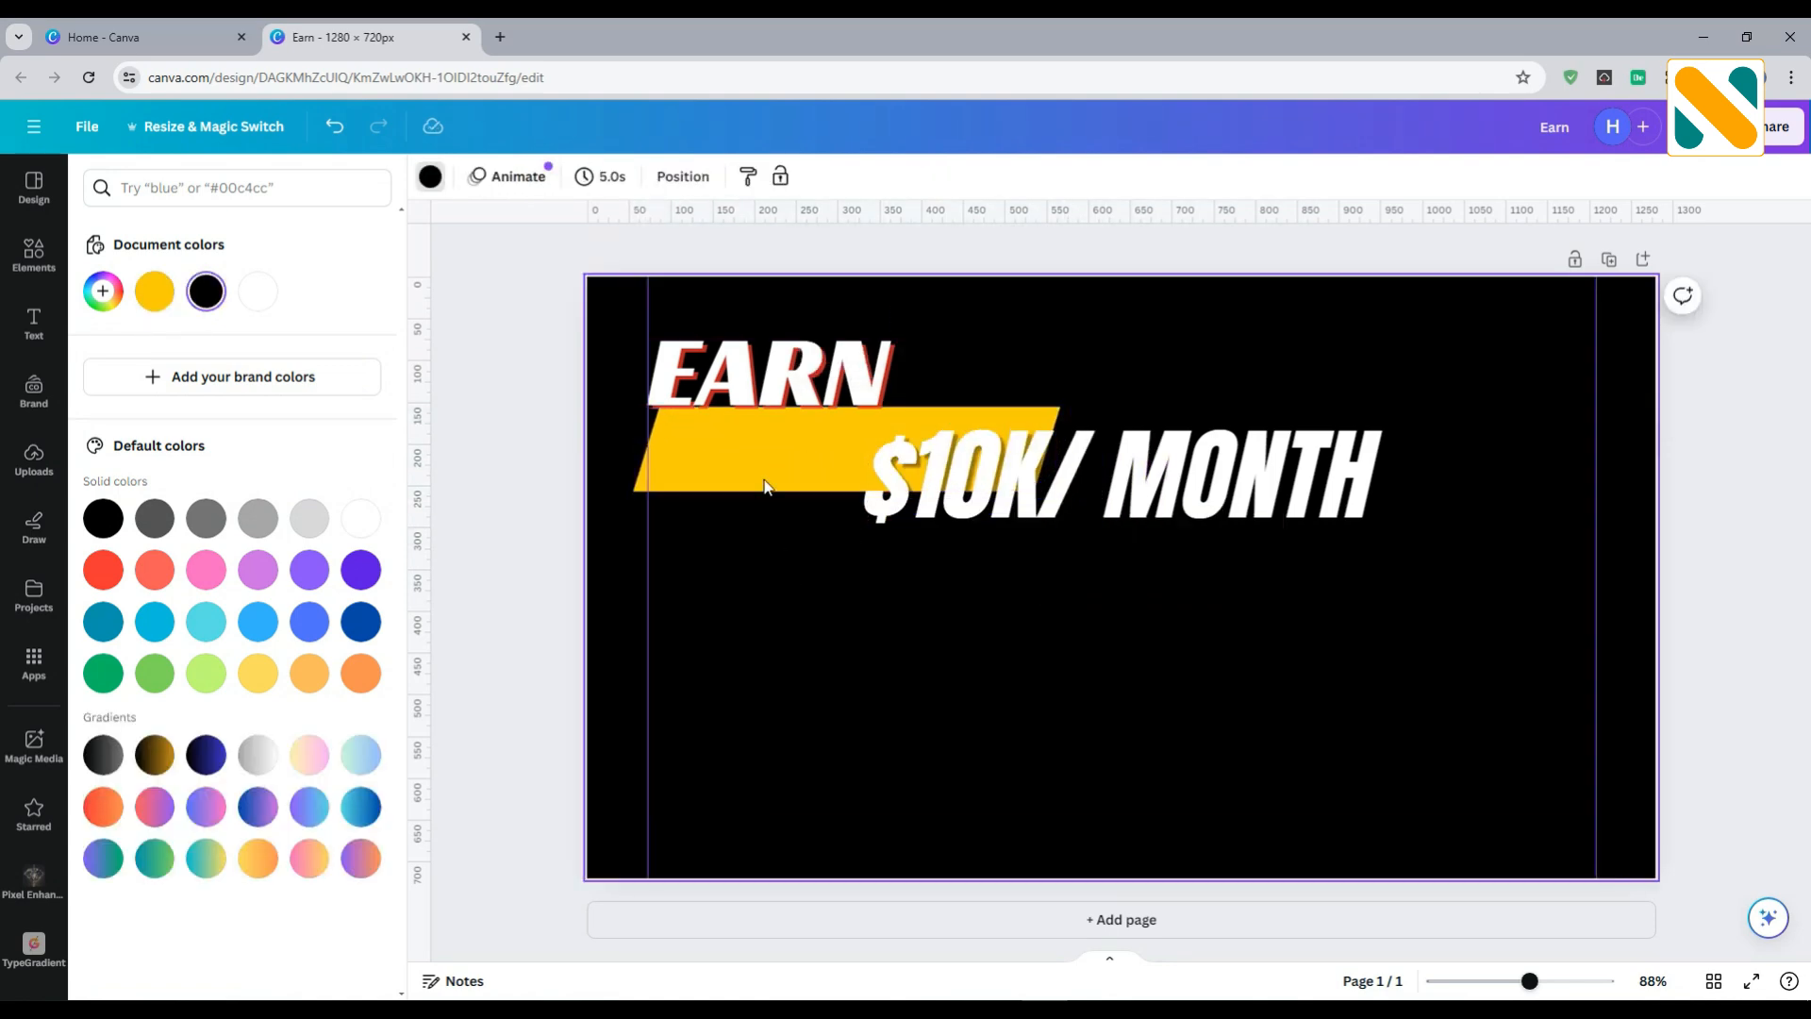
drag(762, 461, 760, 469)
click(839, 619)
drag(966, 478, 773, 452)
drag(1188, 389, 1031, 508)
drag(918, 470, 916, 471)
Color the "$10K/ MONTH" text black and soften its shadow to blur 6 and transparency value 11
click(702, 176)
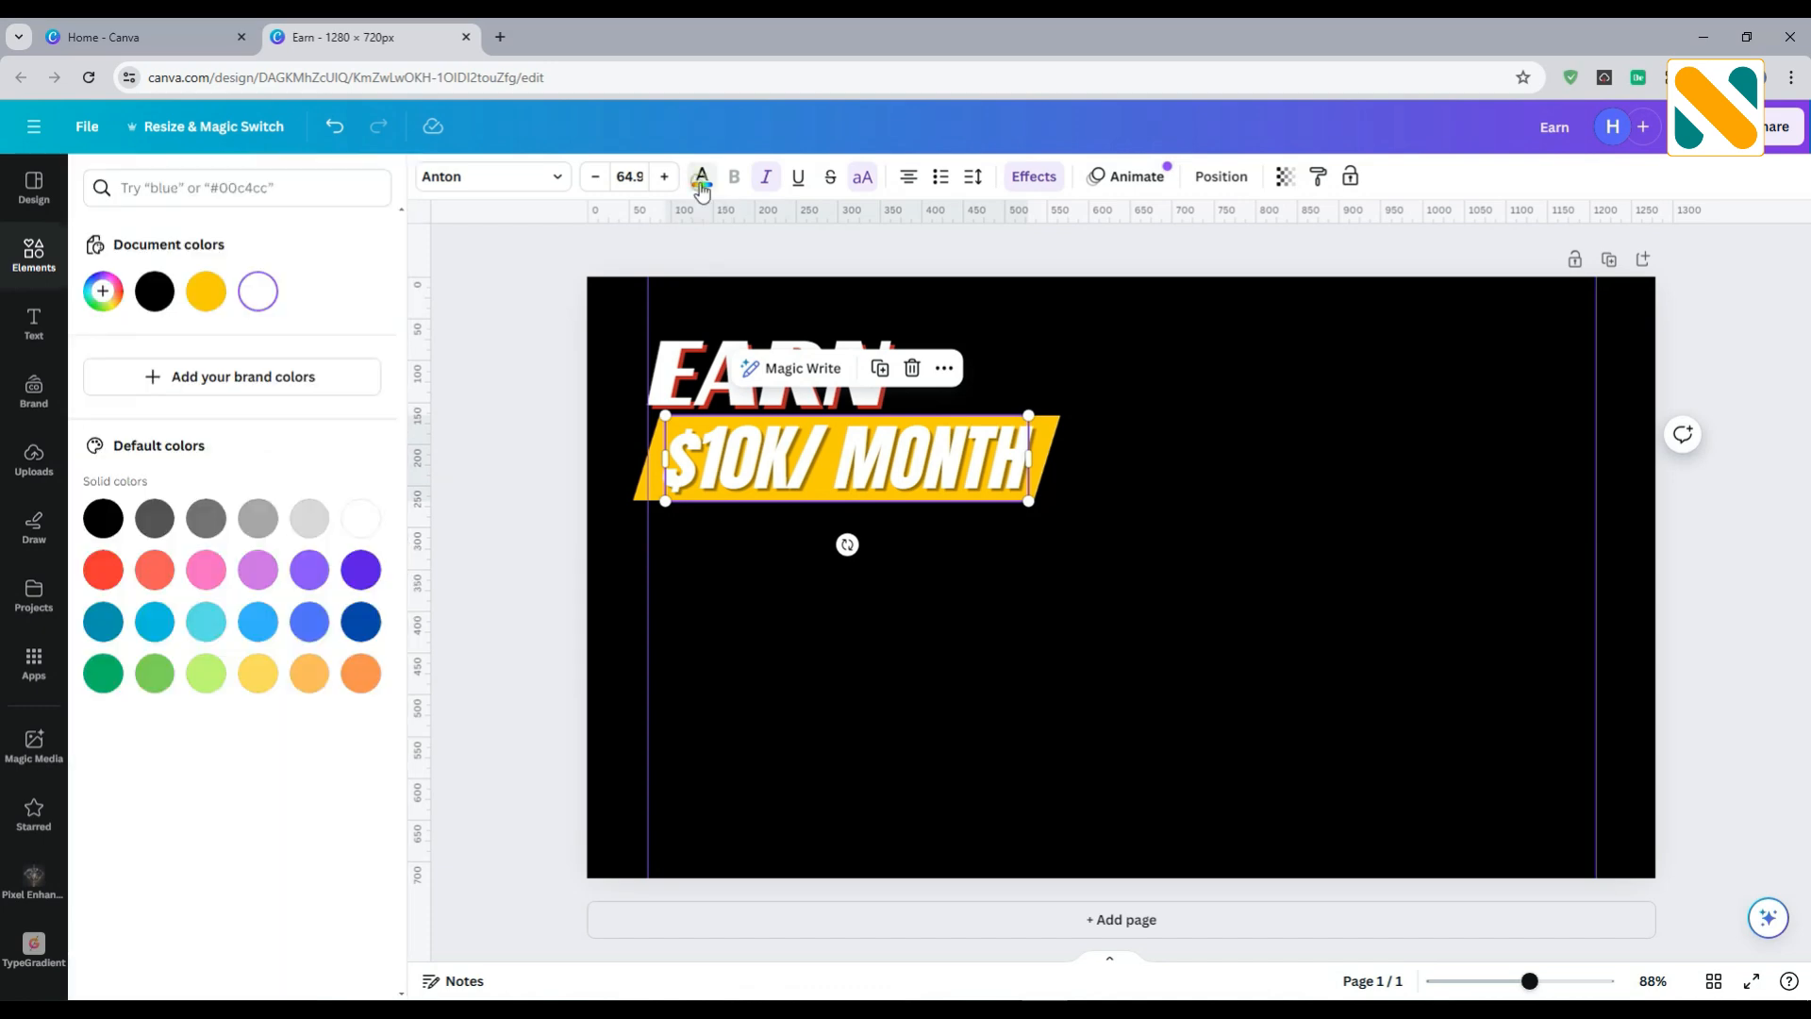
click(103, 516)
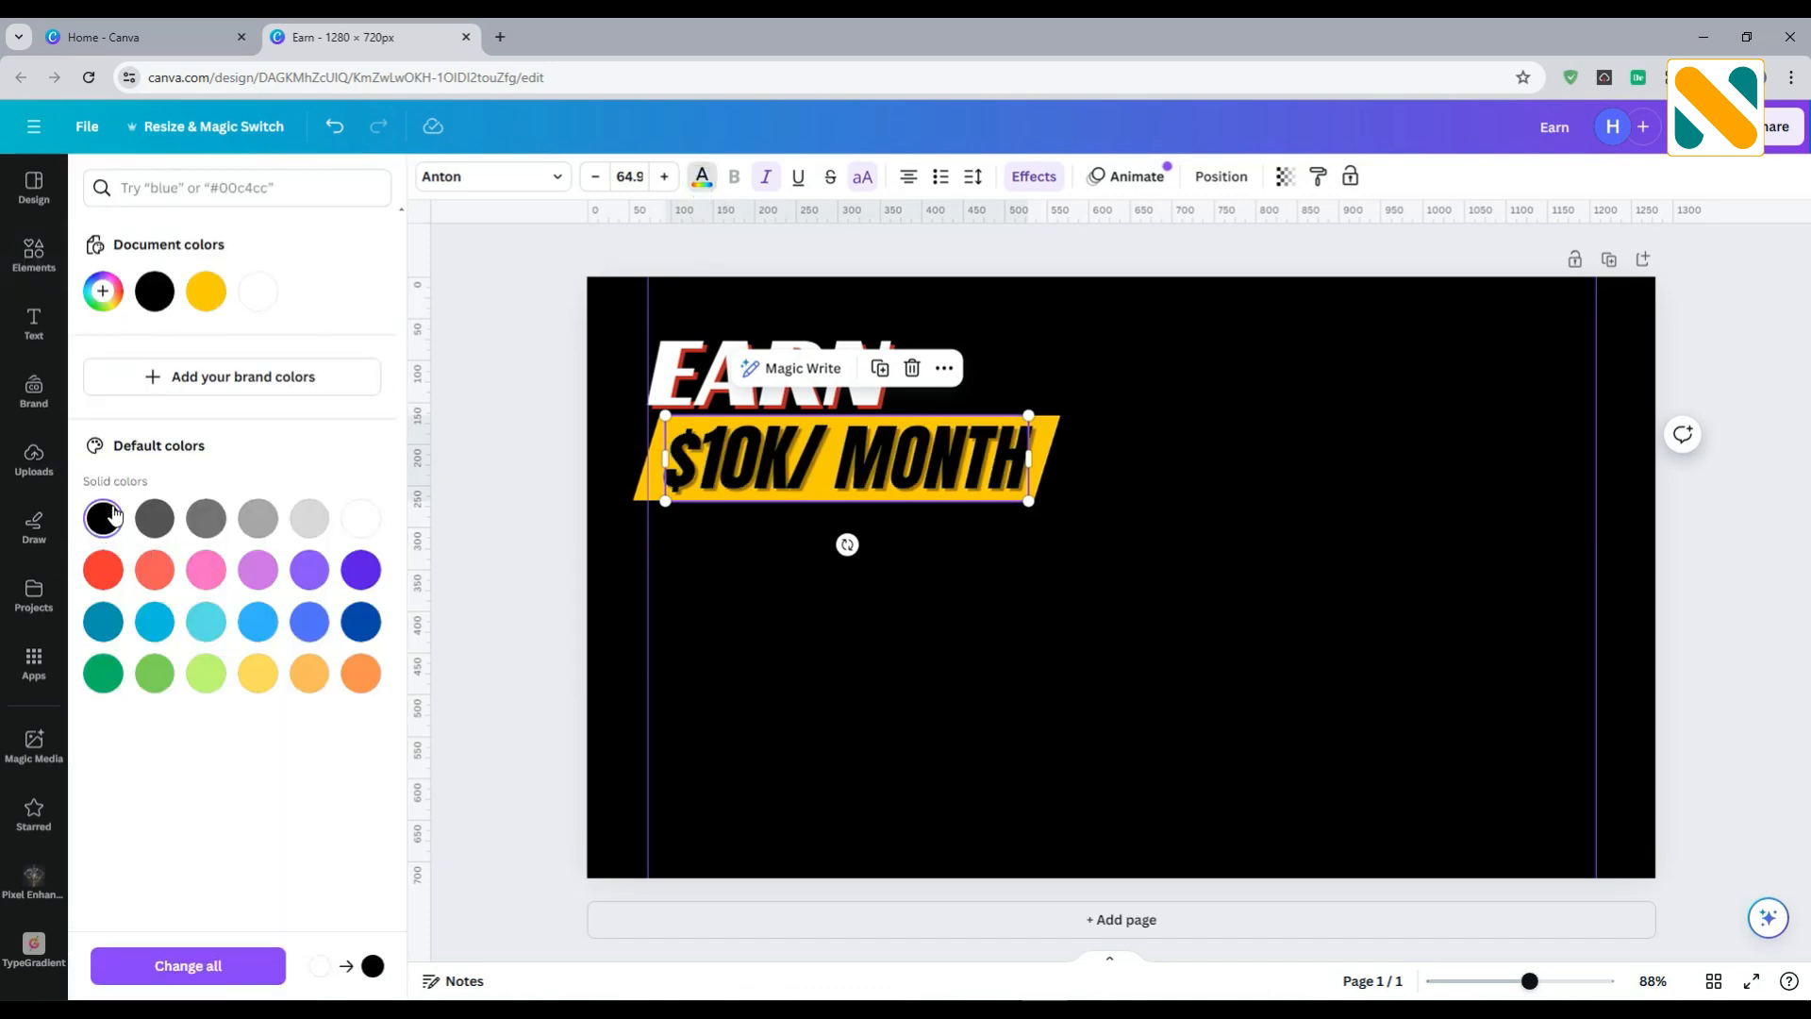
click(1038, 176)
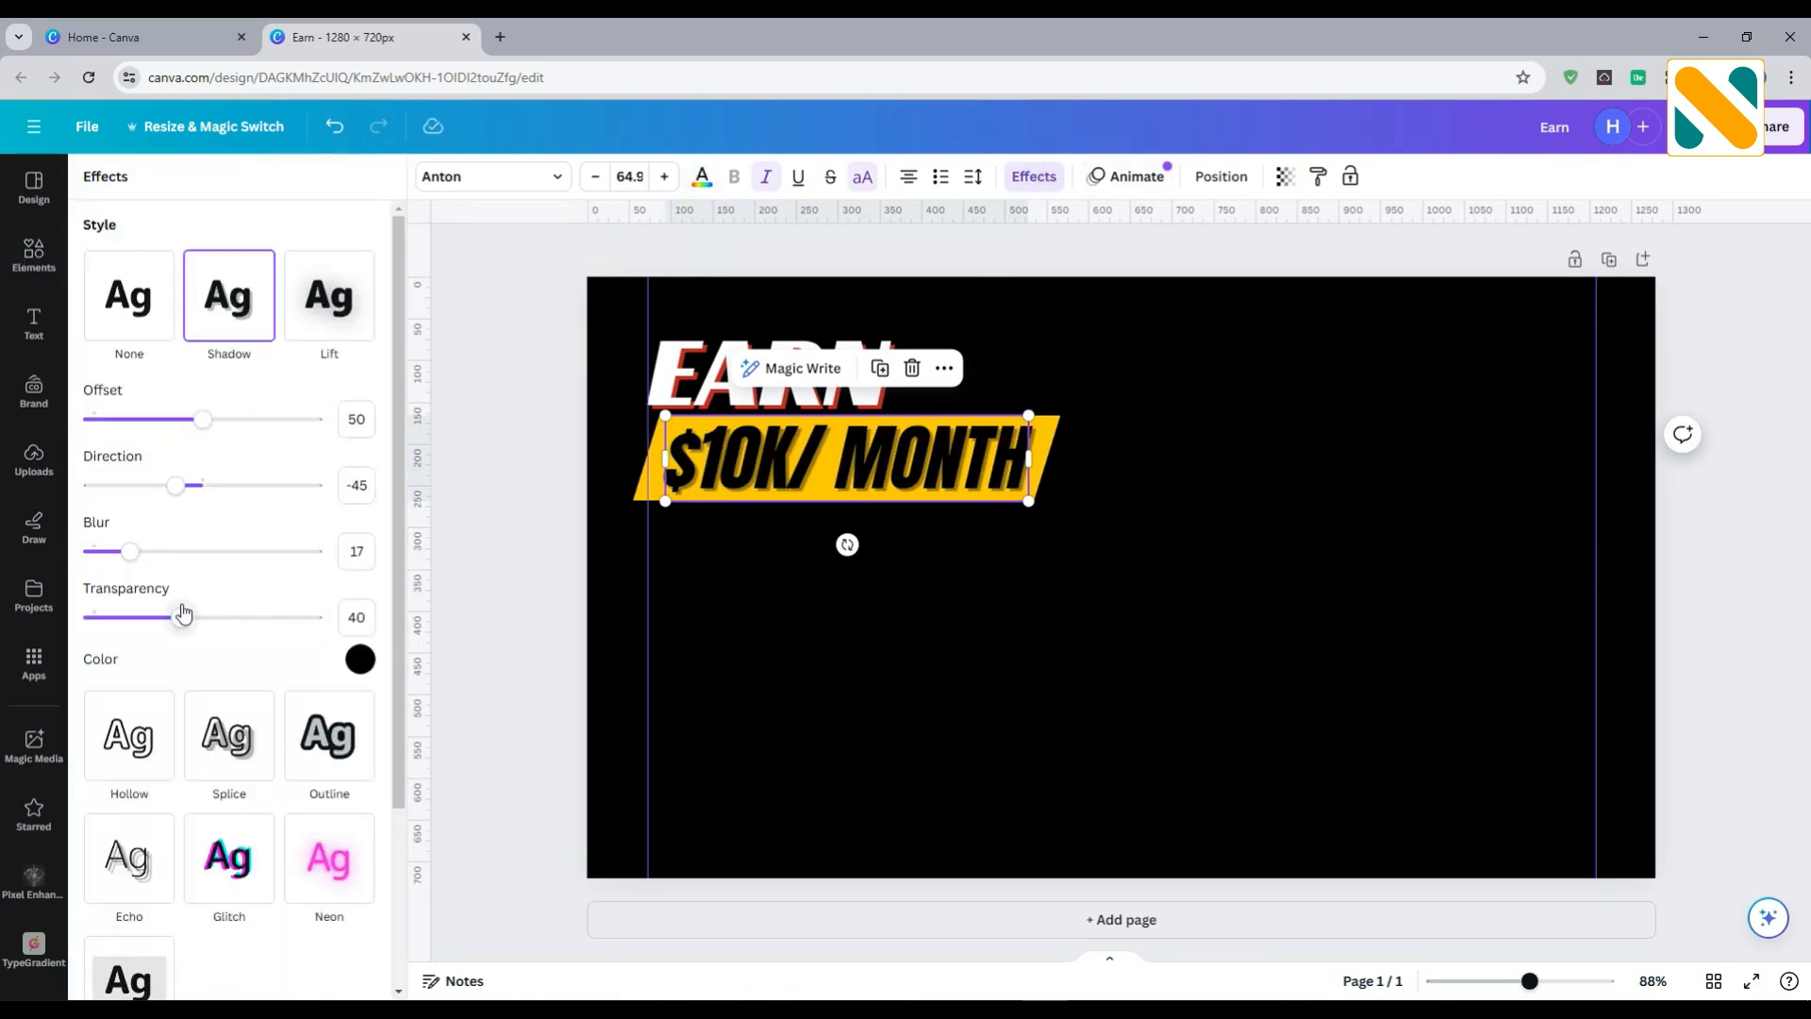
drag(124, 553, 107, 555)
drag(180, 617, 121, 618)
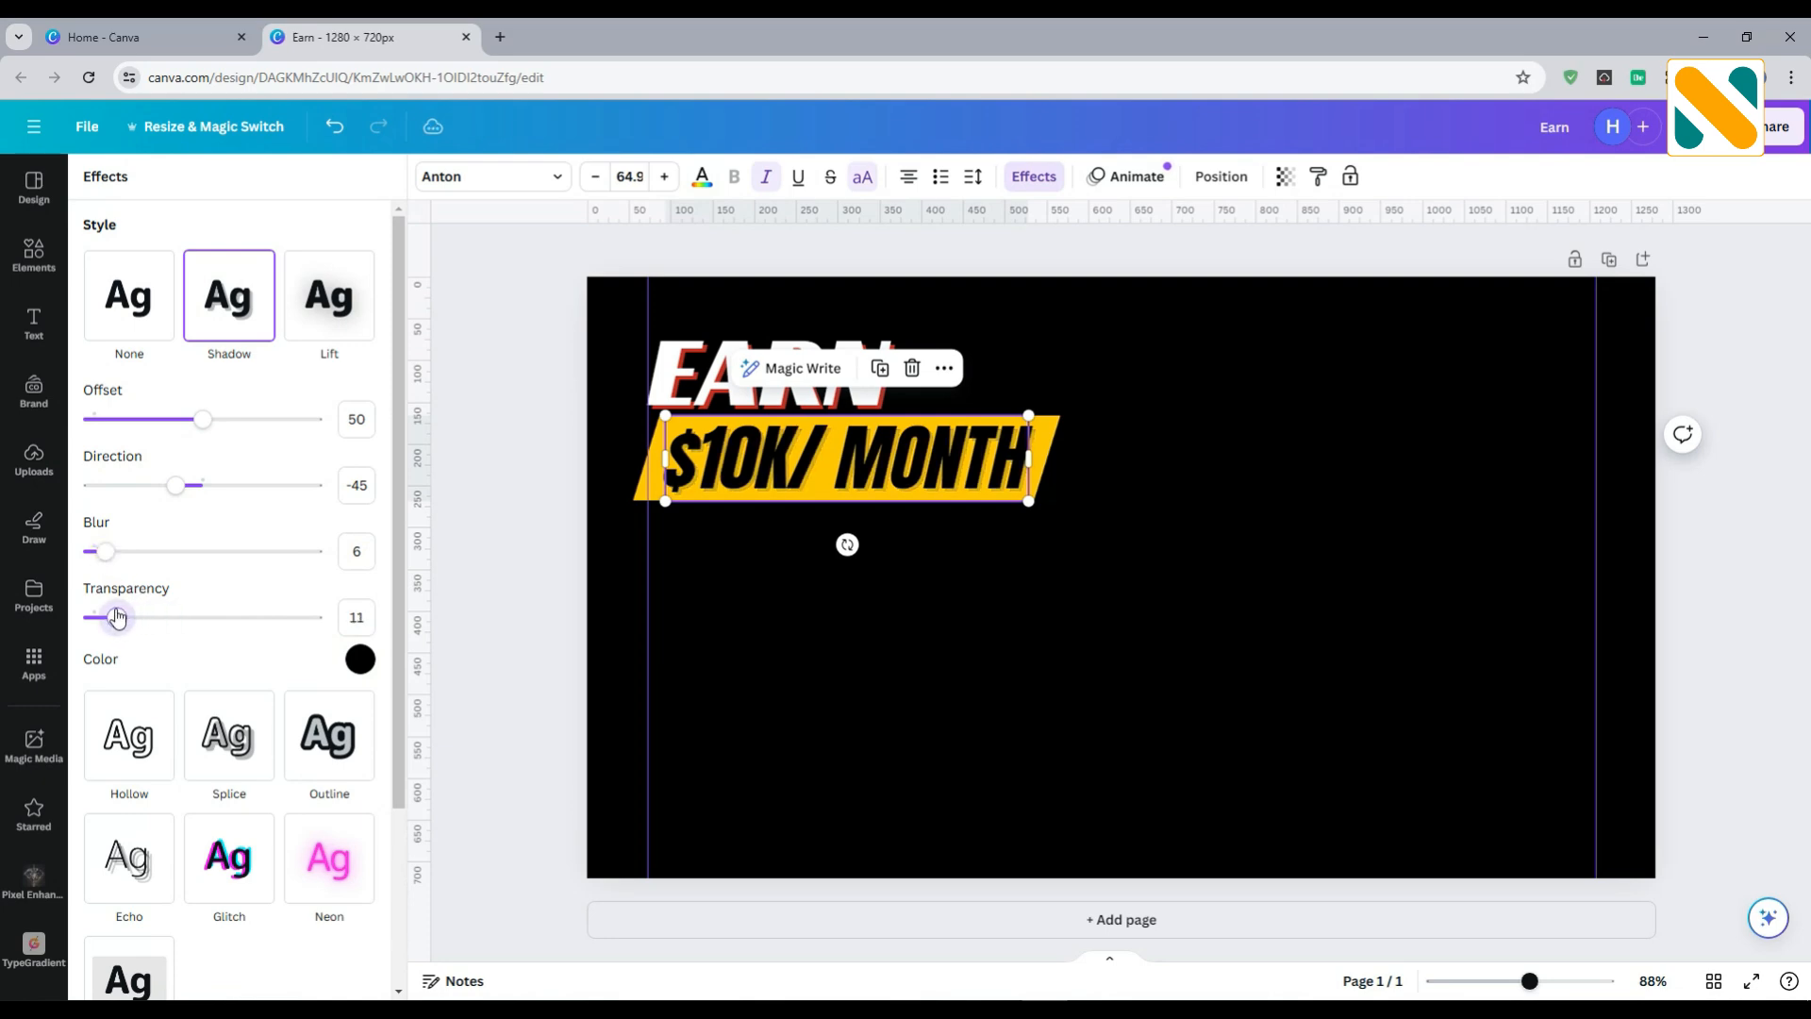
click(487, 503)
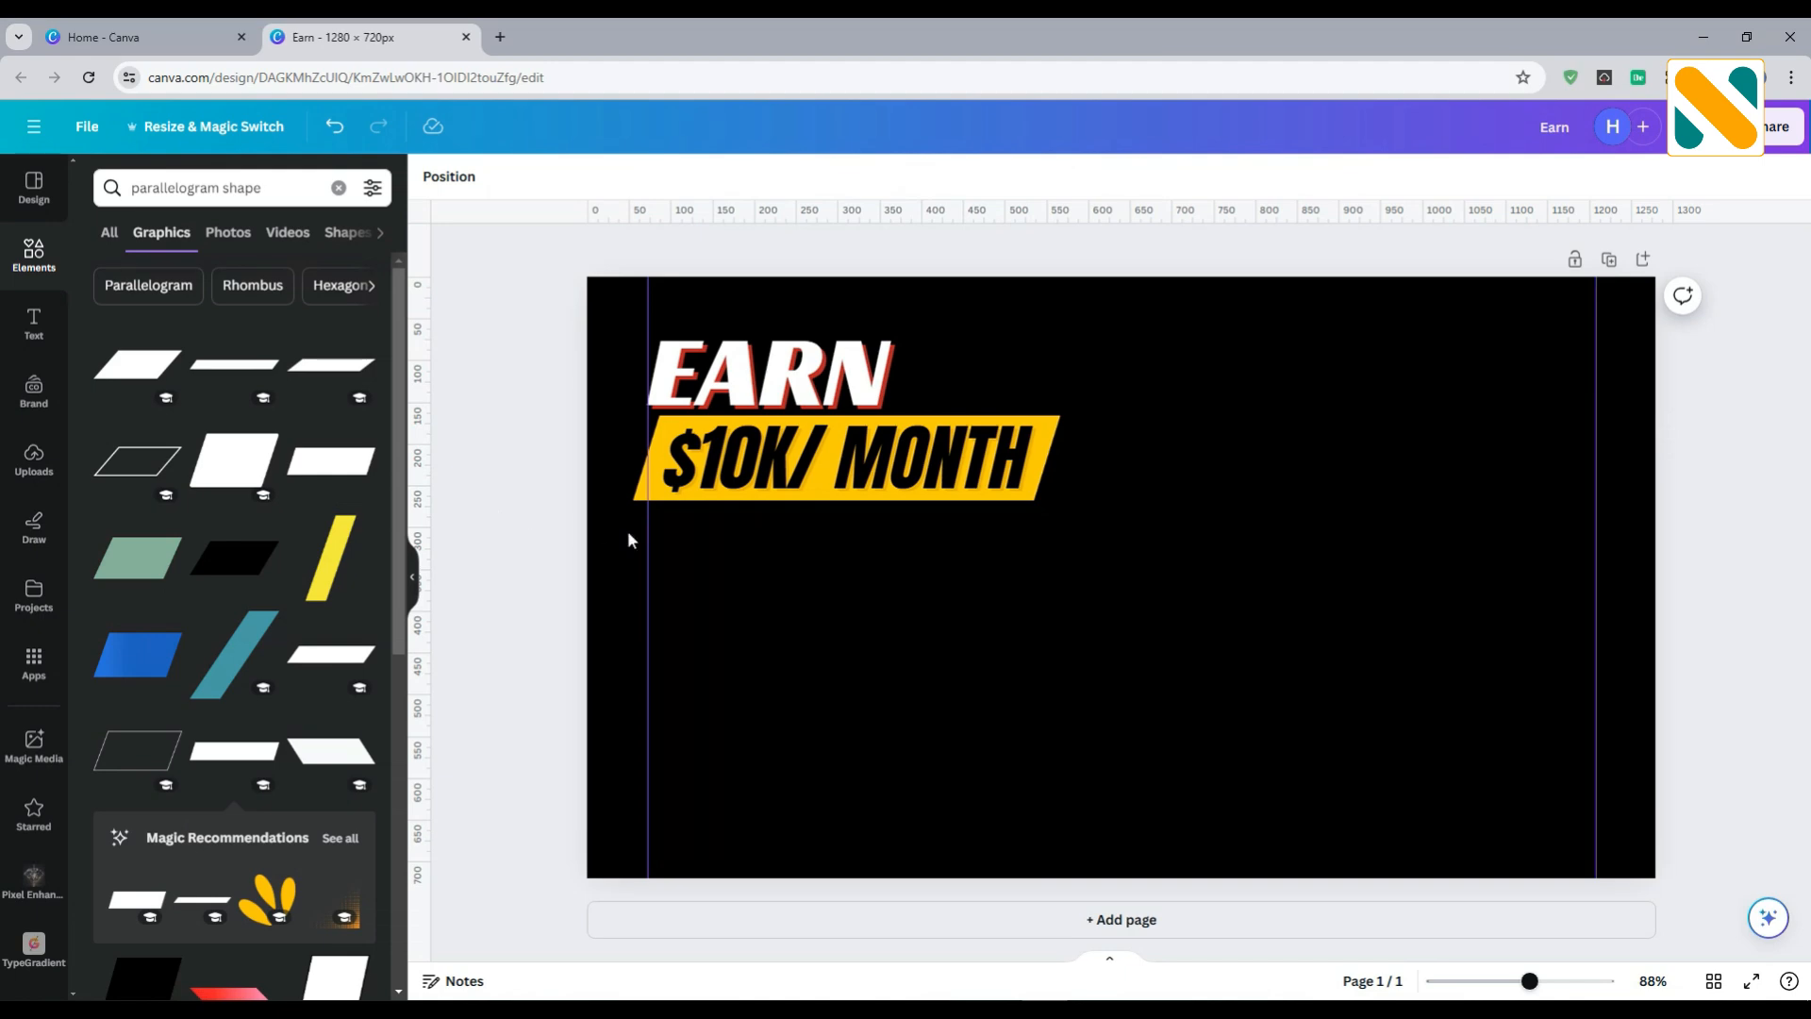
Enlarge "EARN" to about size 102, center it above the yellow banner and shift the whole headline slightly down
click(892, 498)
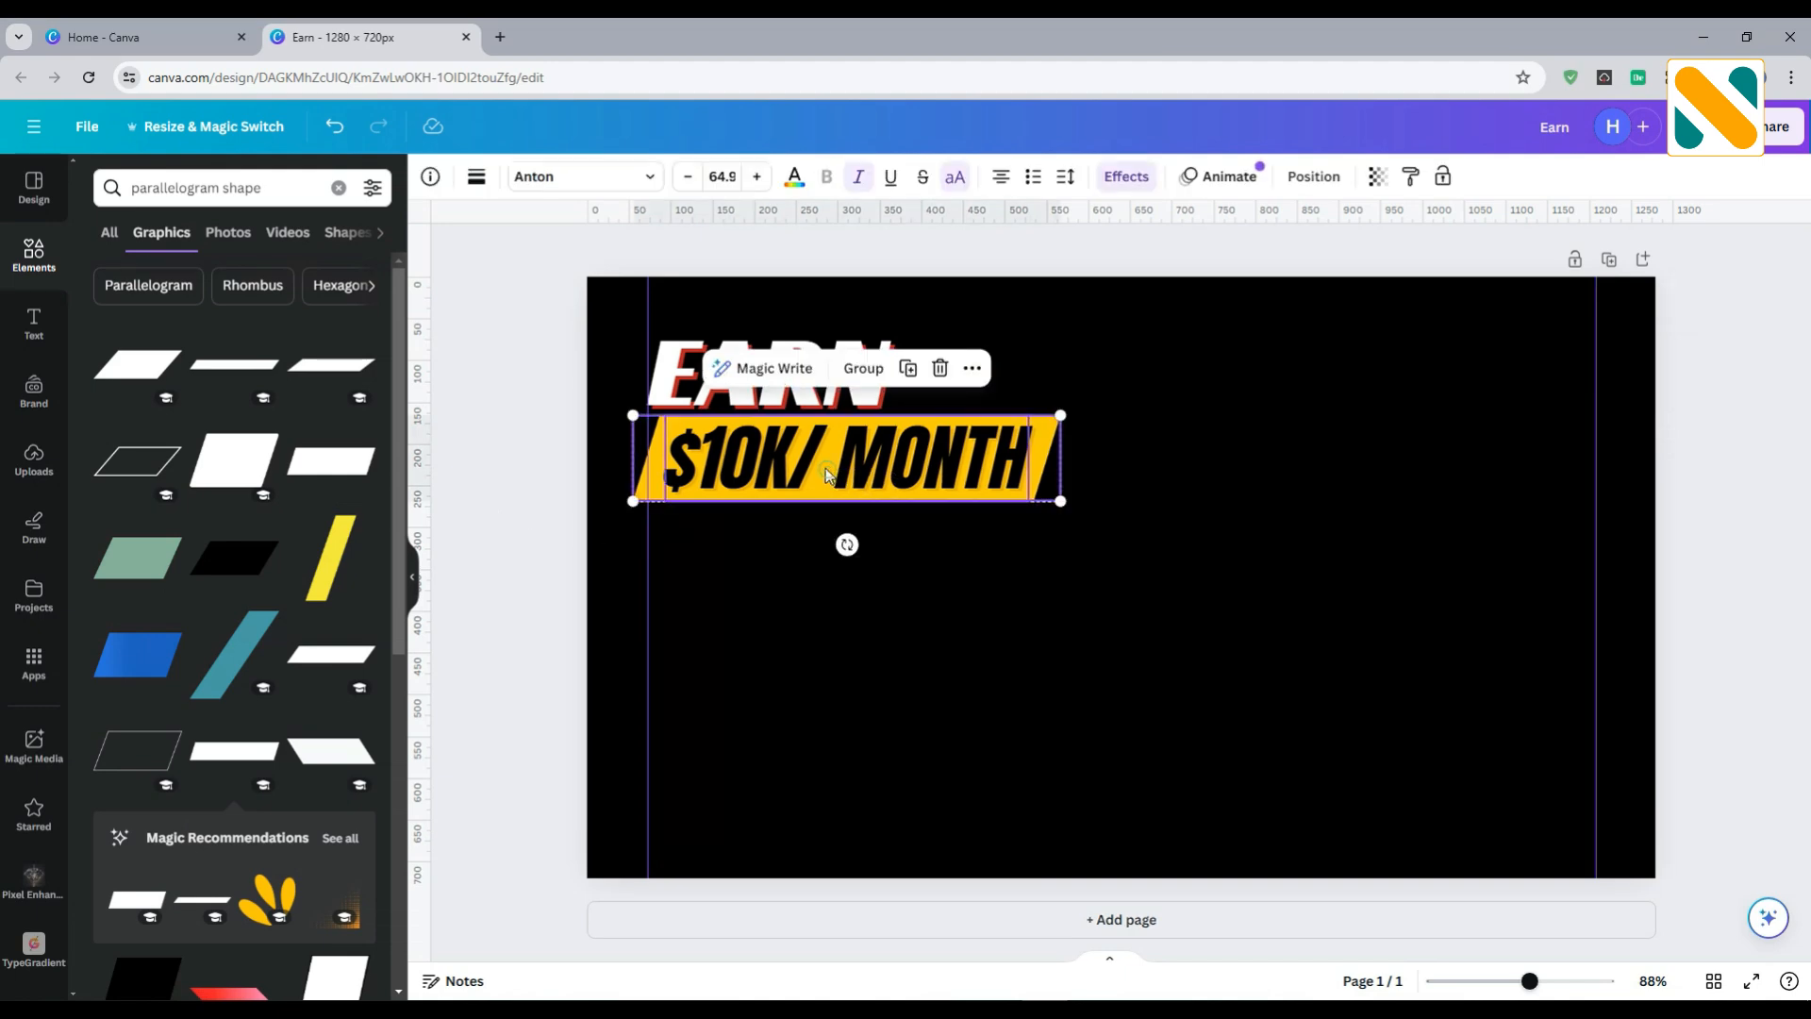
drag(825, 468, 825, 465)
click(874, 579)
drag(861, 380, 940, 443)
drag(854, 367, 892, 354)
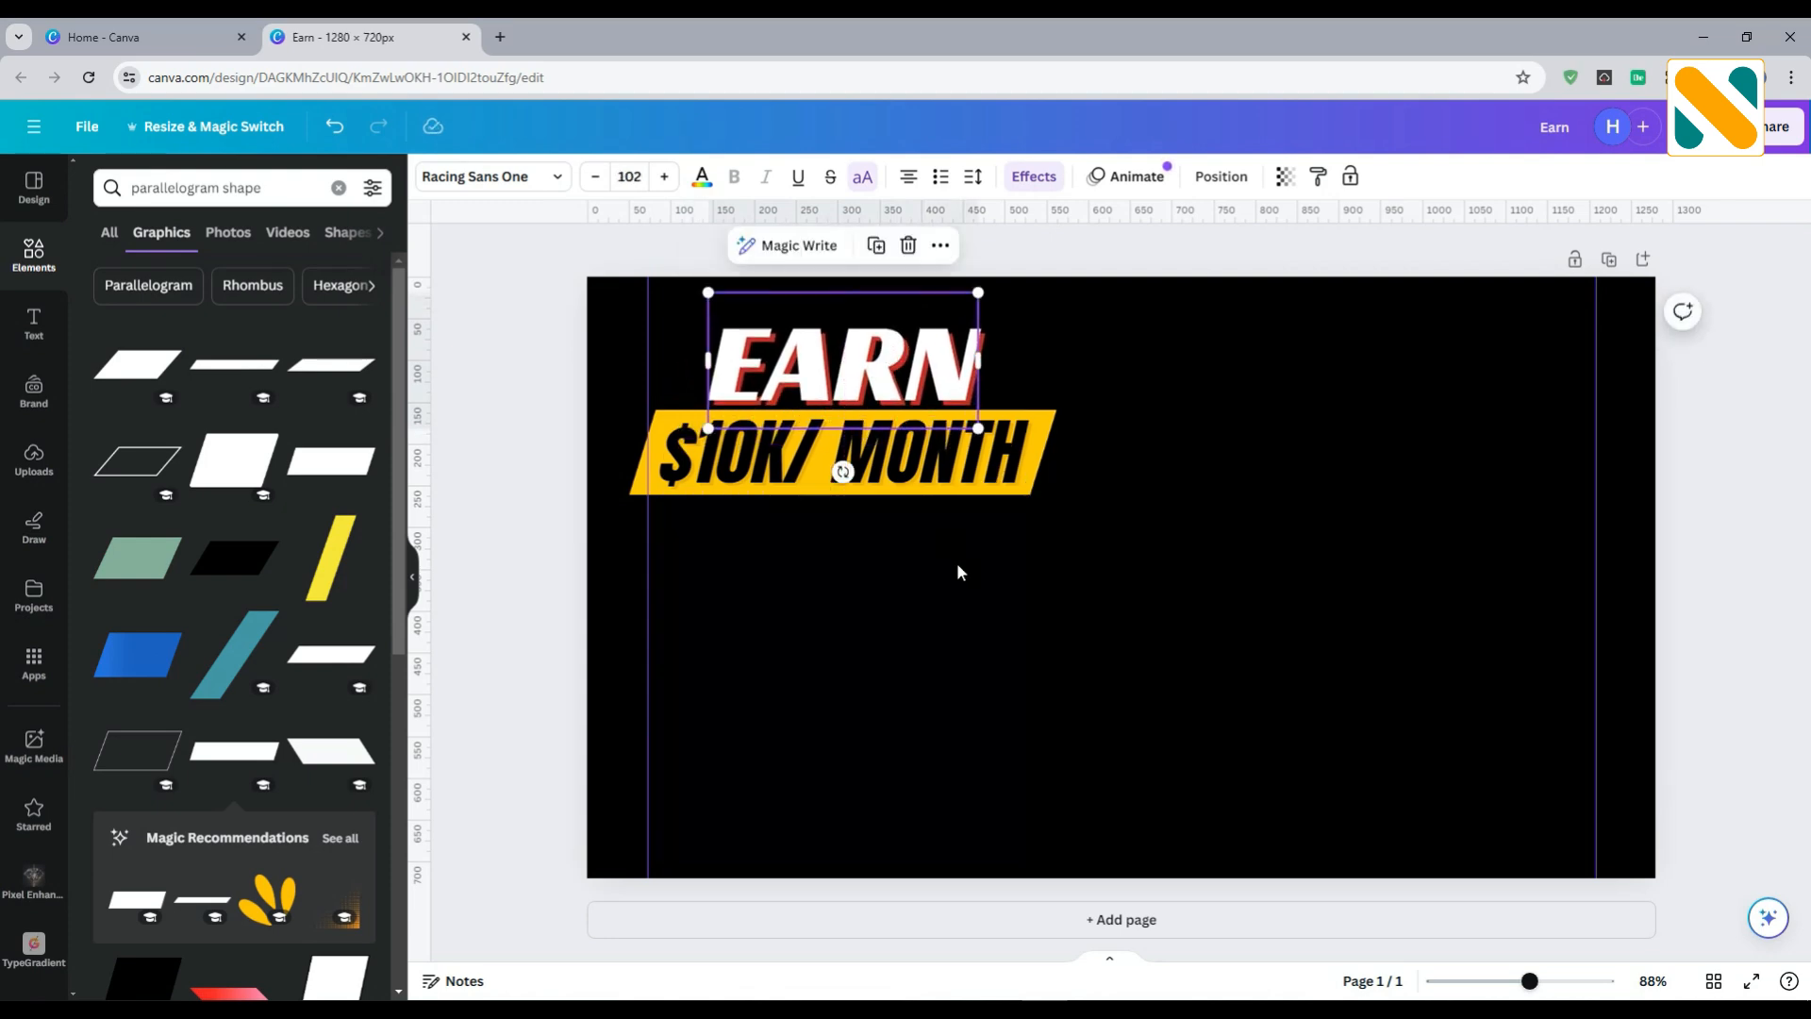
drag(957, 571, 878, 410)
click(889, 578)
Search the graphics for "flare" and place a thin horizontal light flare along the seam between "EARN" and the yellow banner
click(123, 188)
text(flare)
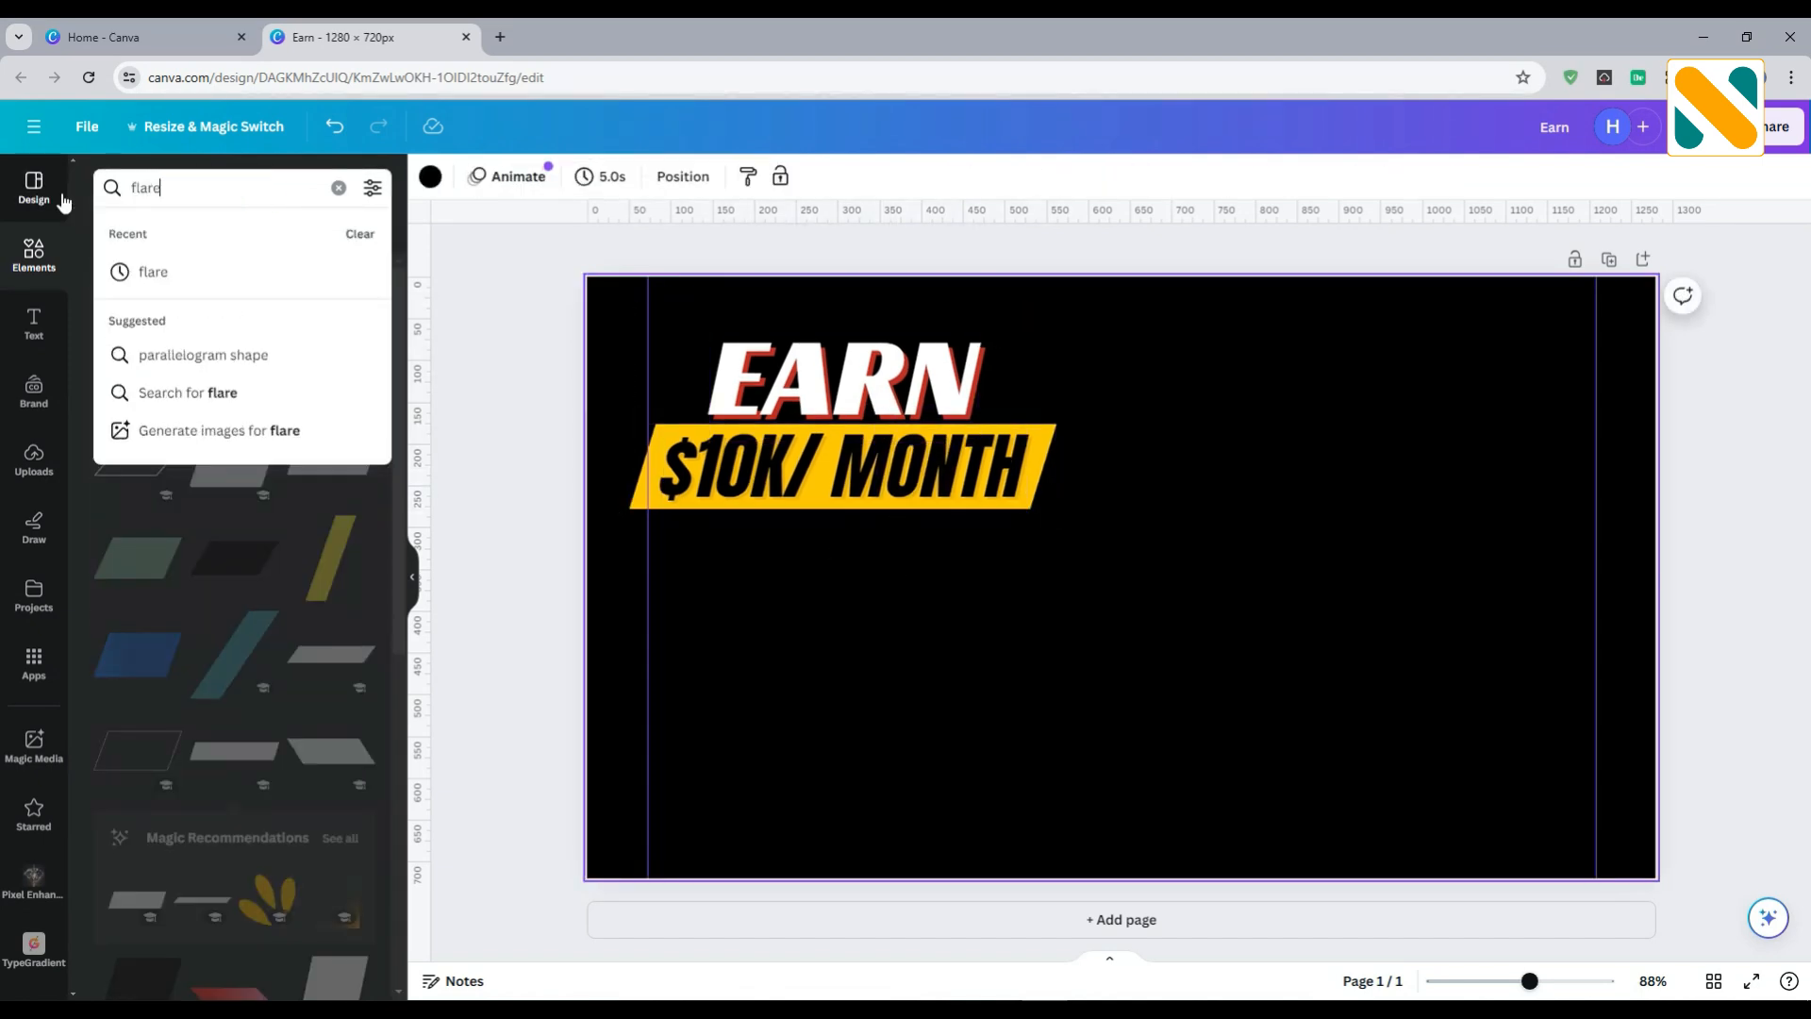
key(Return)
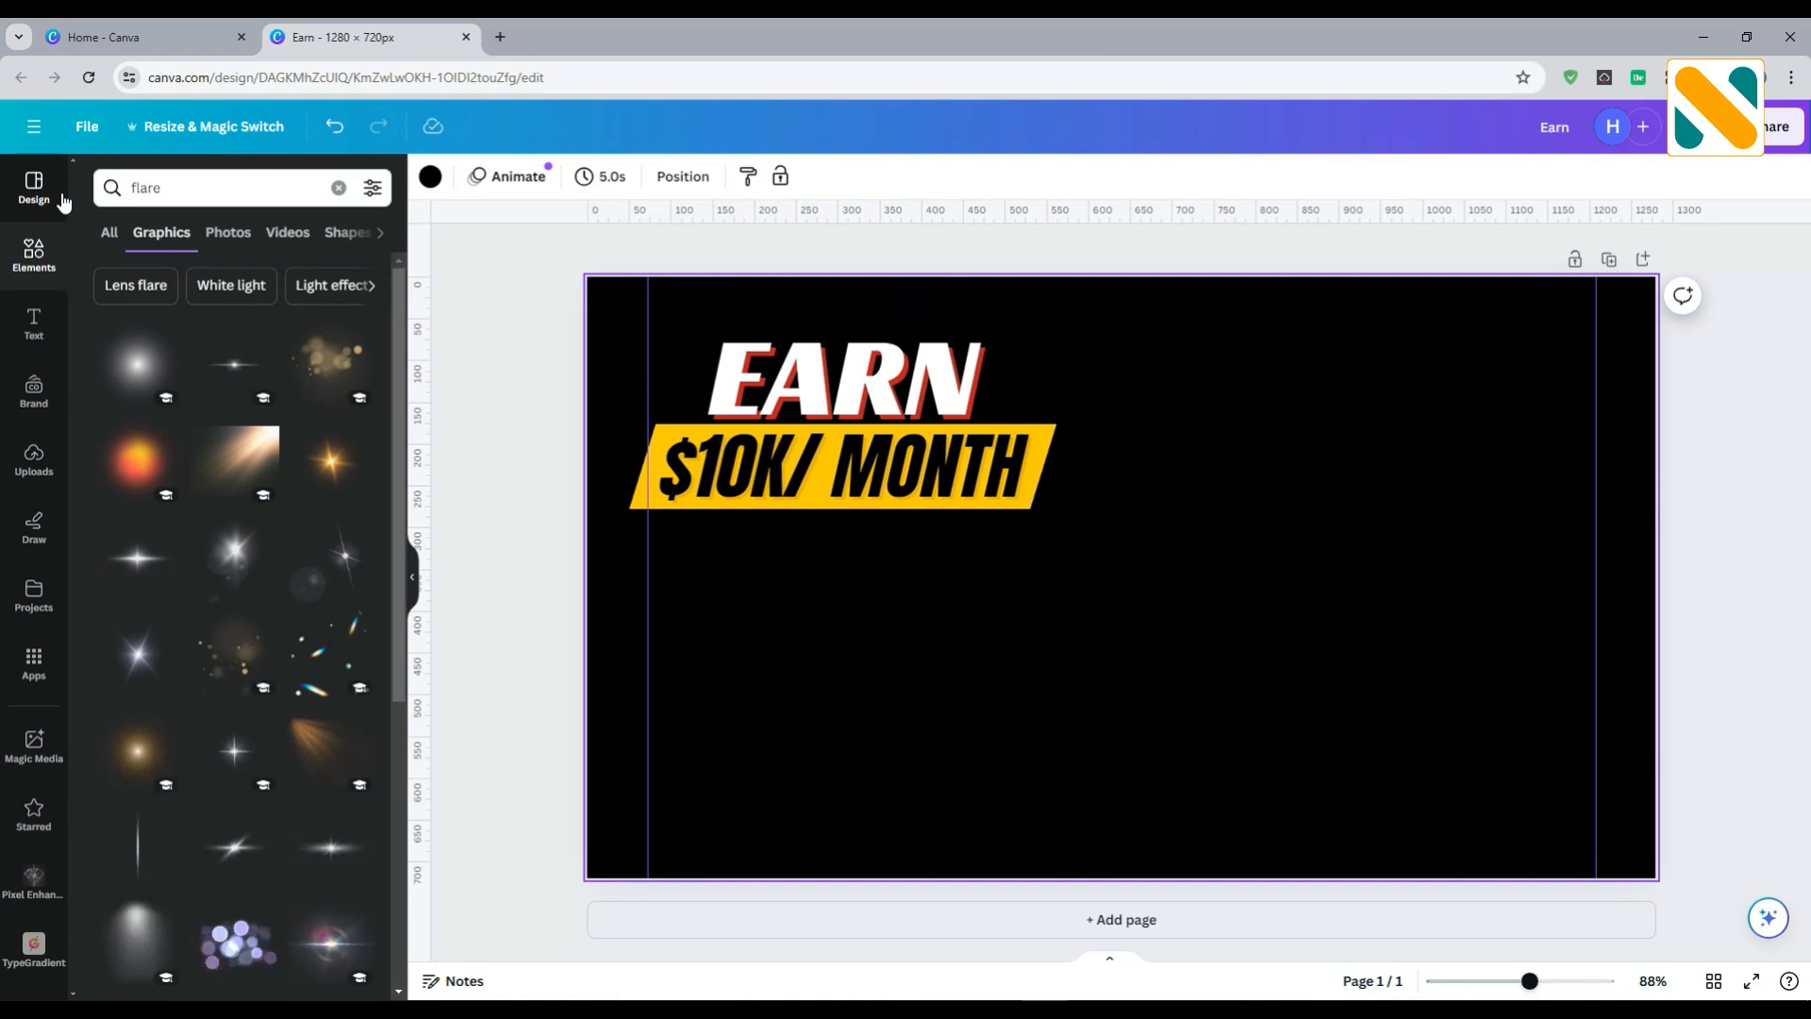
drag(1141, 609, 861, 442)
Set the light flare's transparency value to 90
click(838, 179)
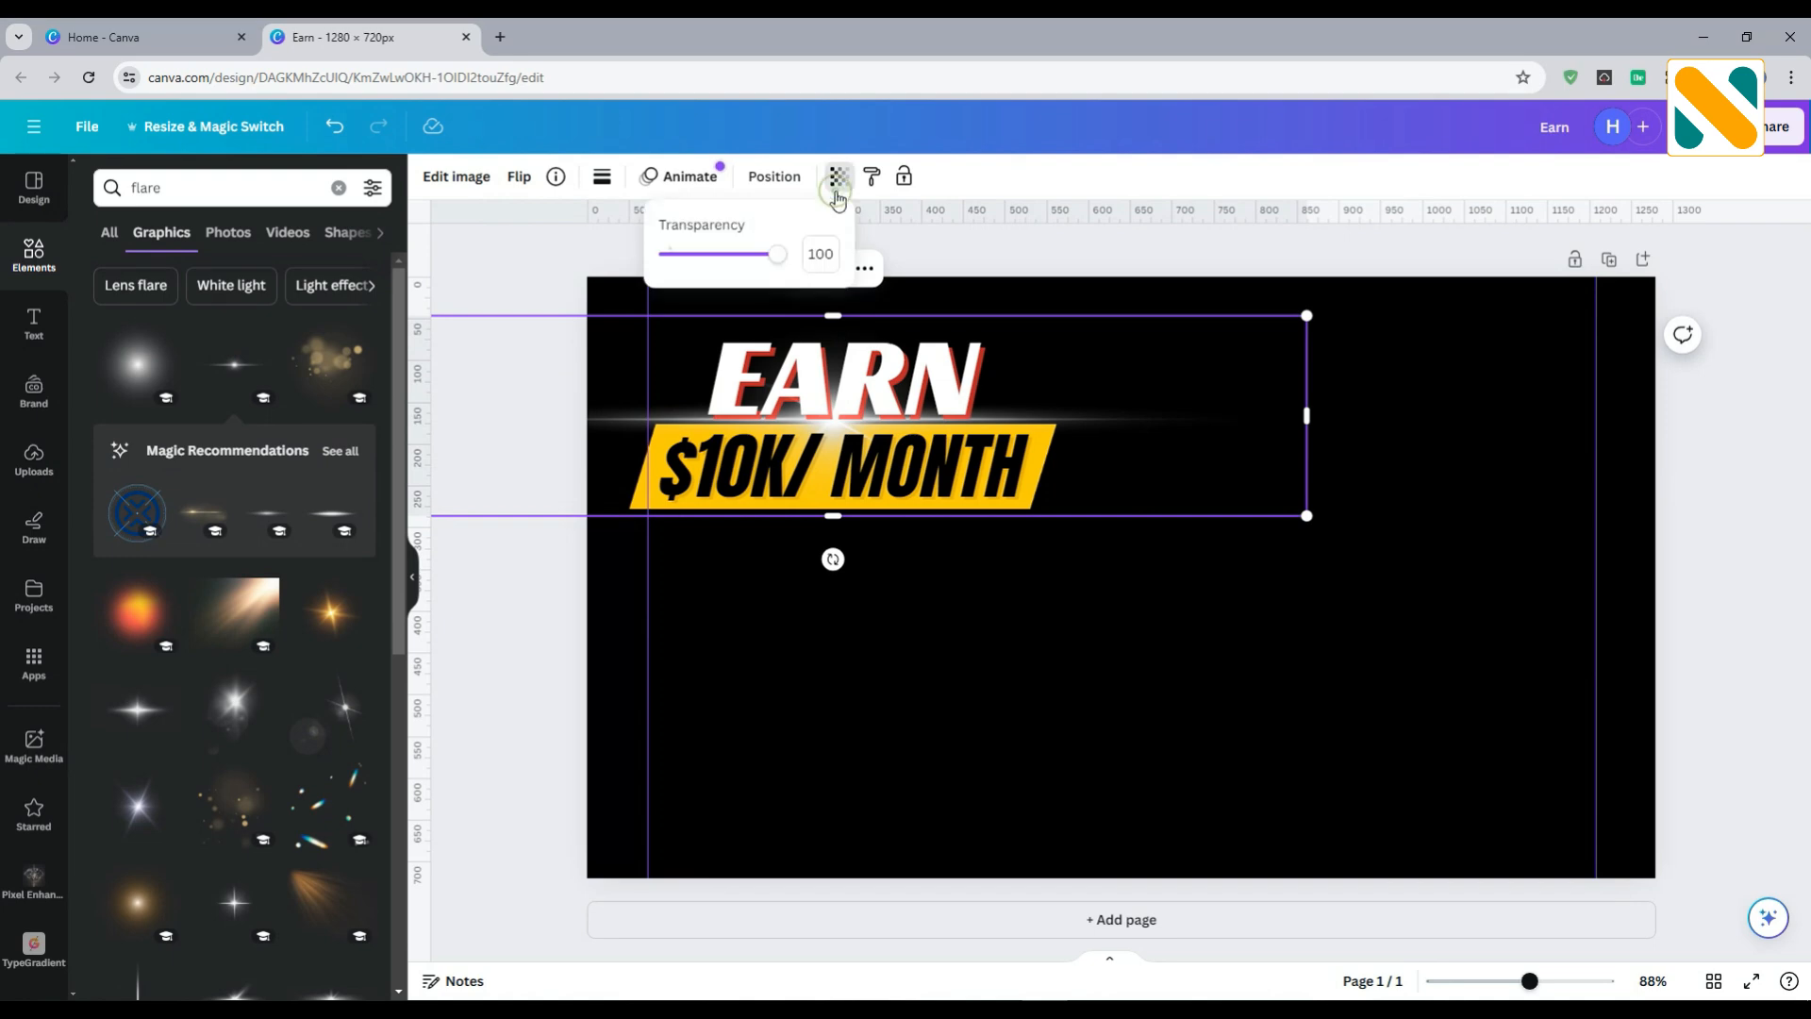
click(817, 254)
text(90)
click(987, 679)
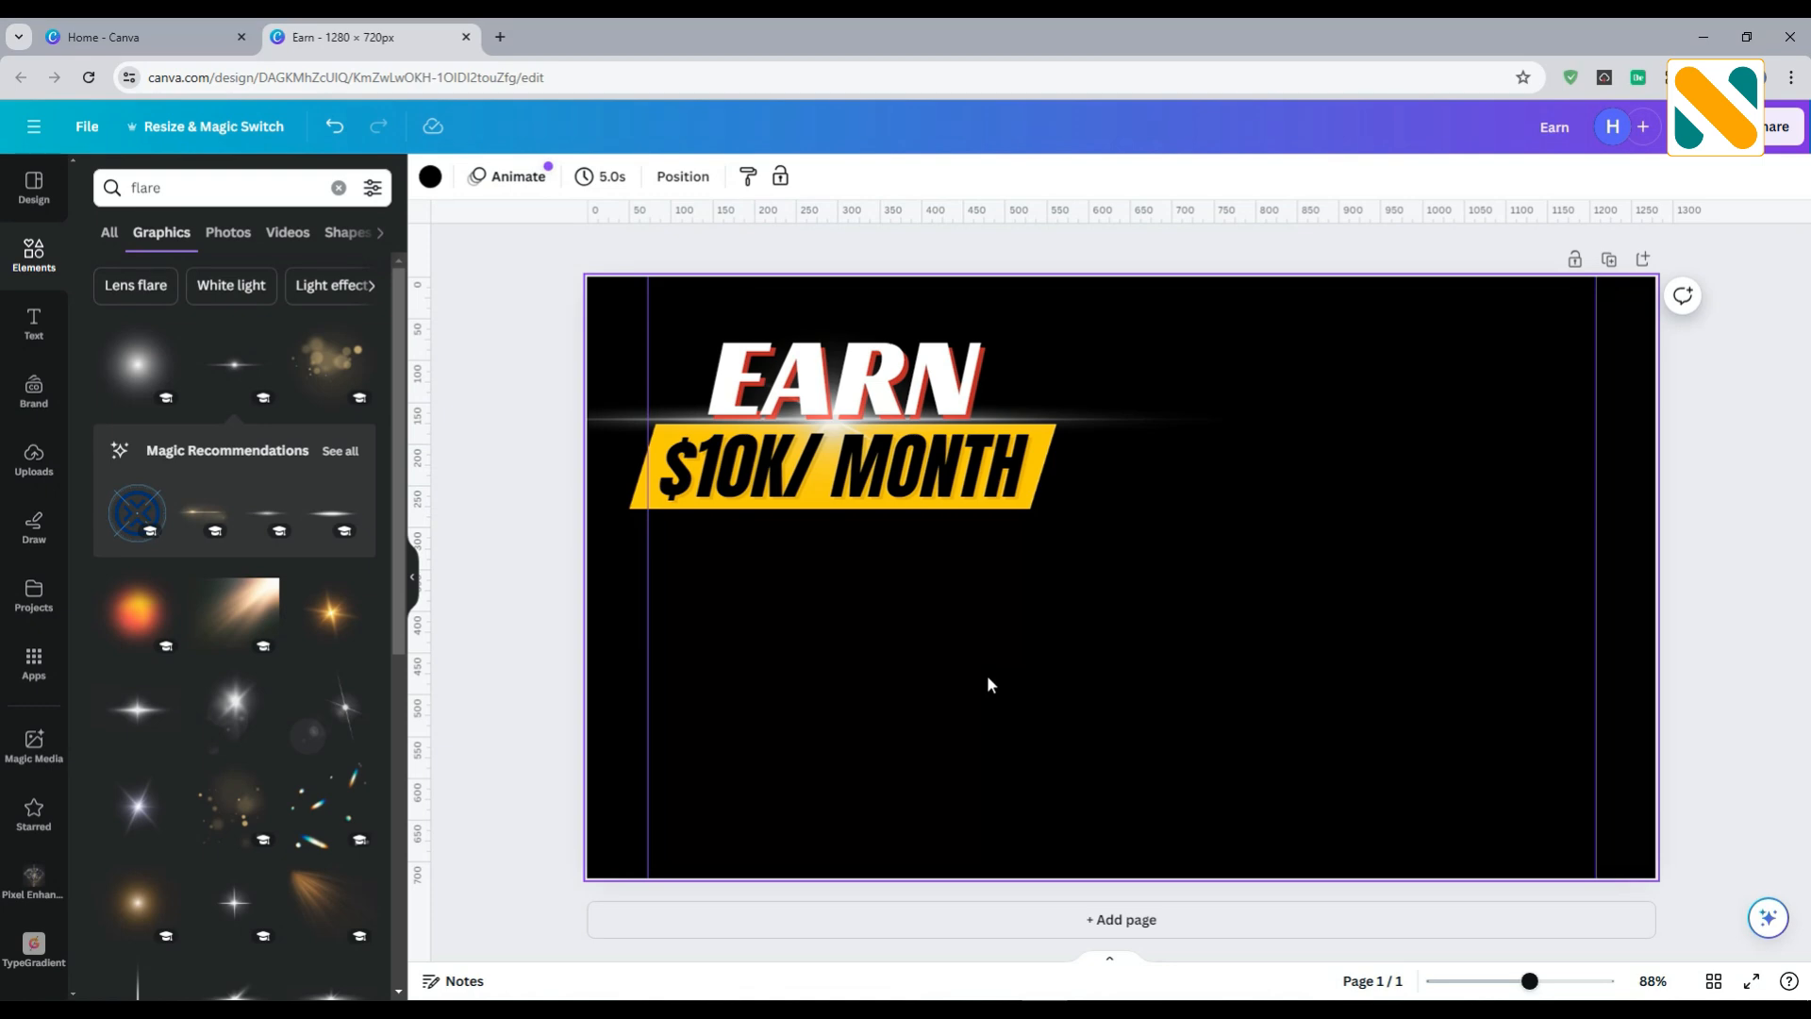
Search the photos for "wow" and add the picture of the smiling woman in a yellow sweater with raised palms
click(240, 187)
text(wow)
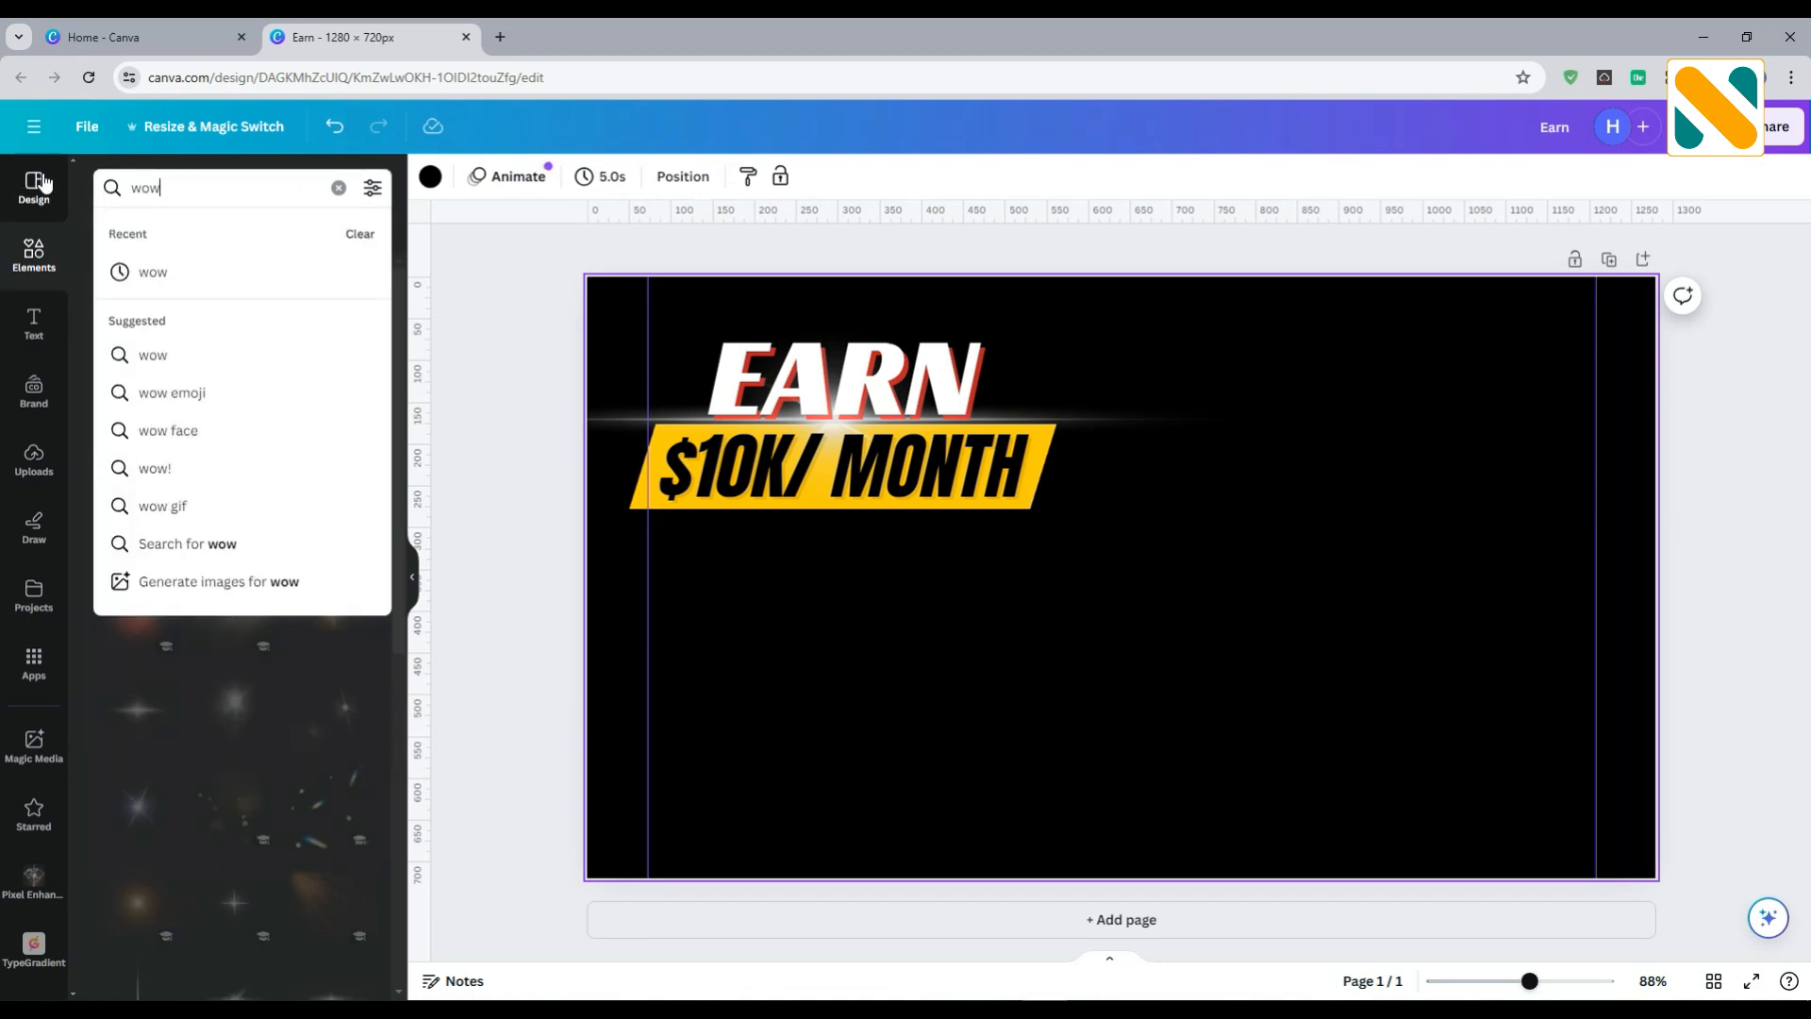
key(Return)
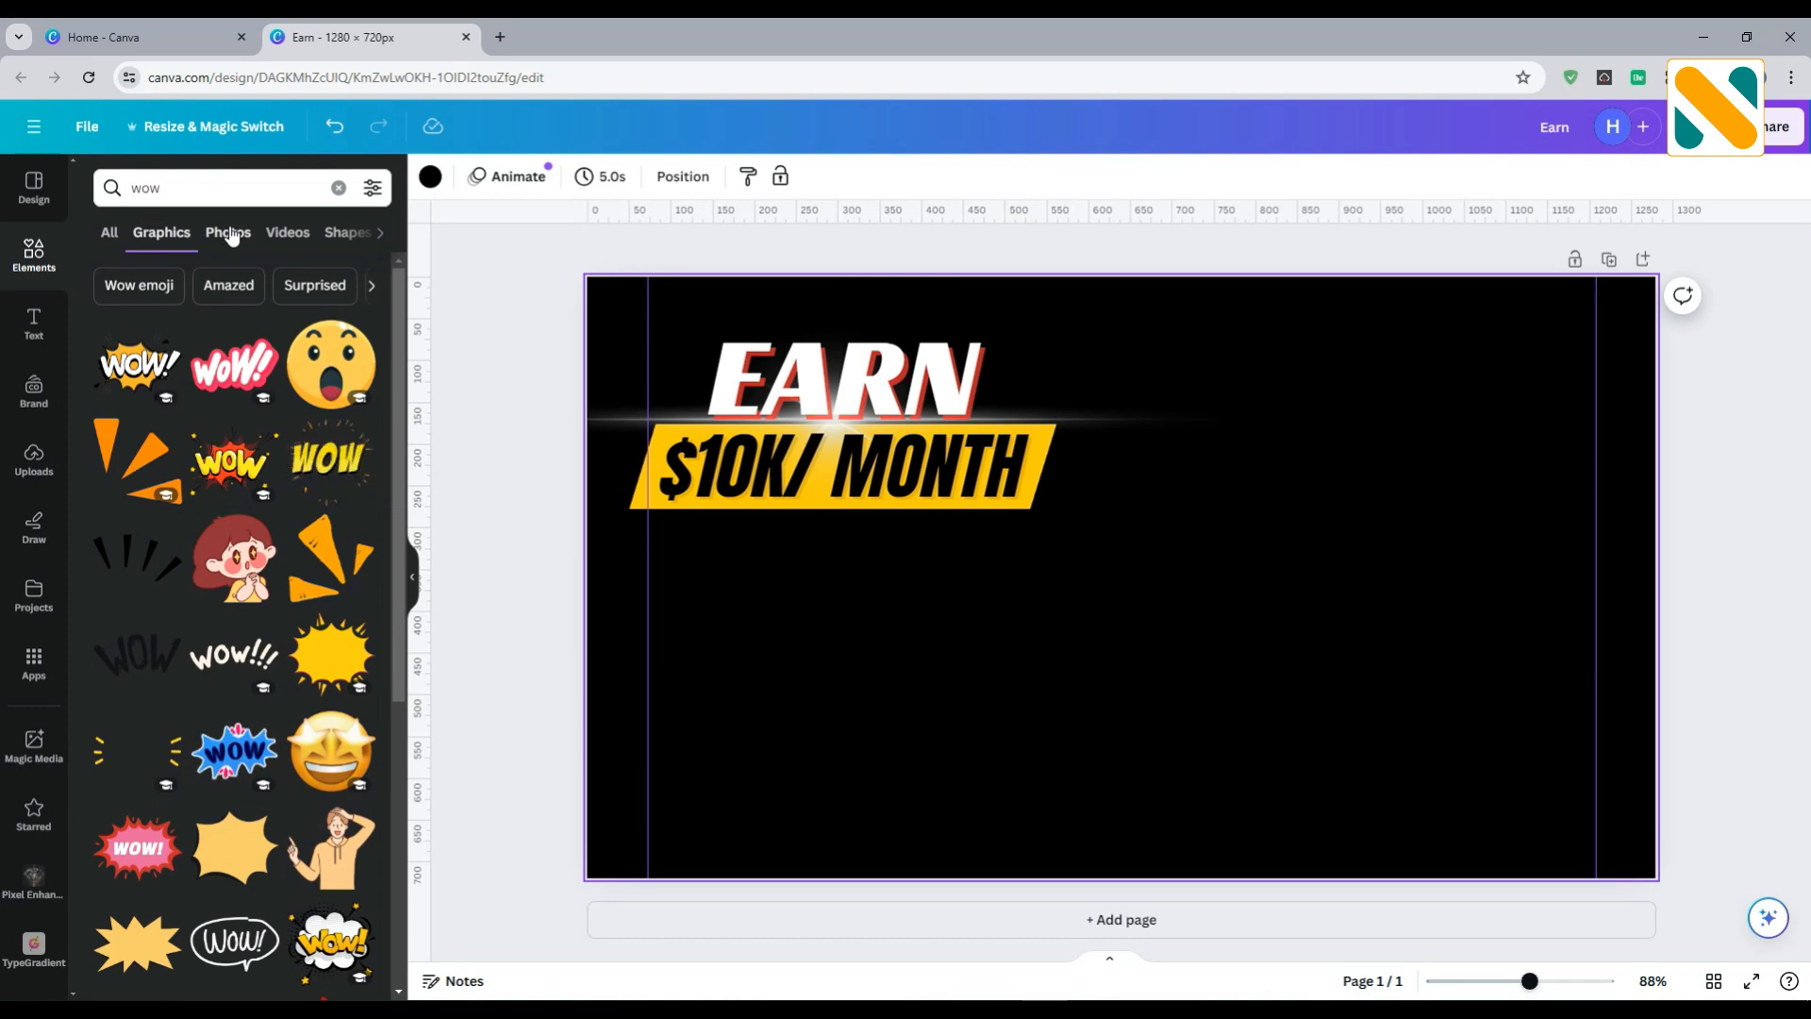
click(229, 234)
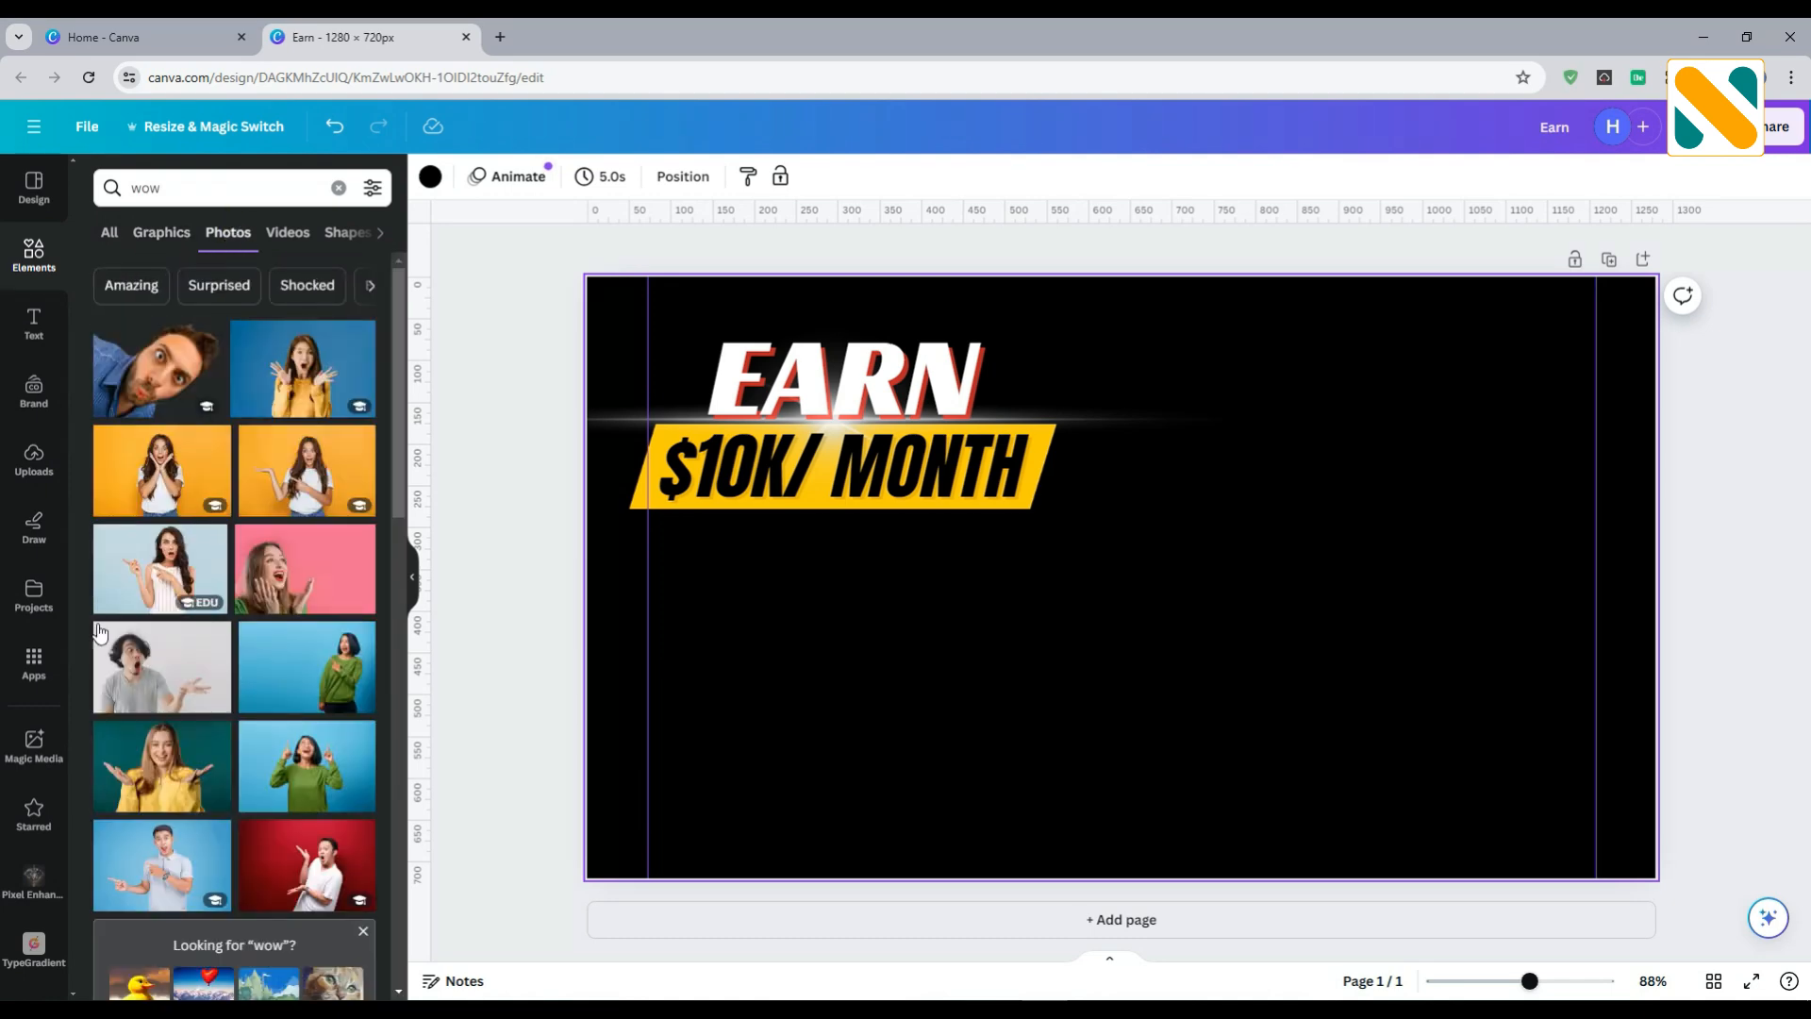
click(158, 790)
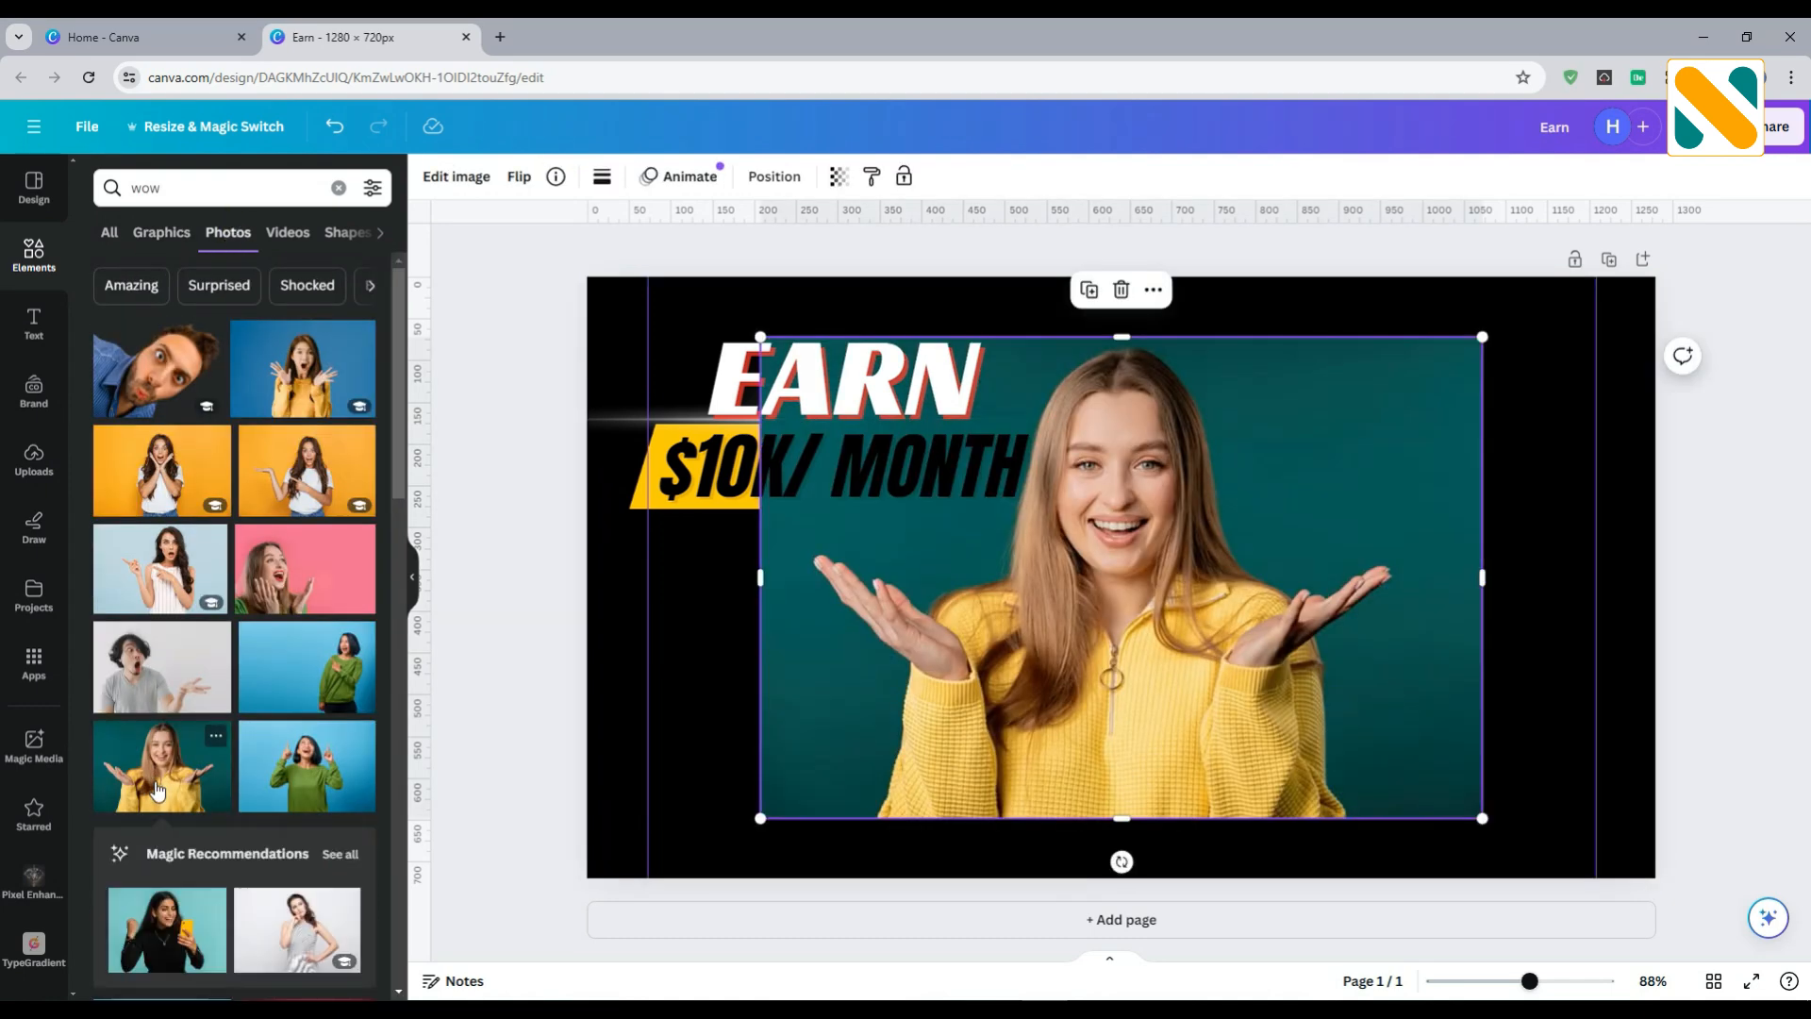
Remove the background from the photo of the woman and apply a Glow shadow around her
click(453, 178)
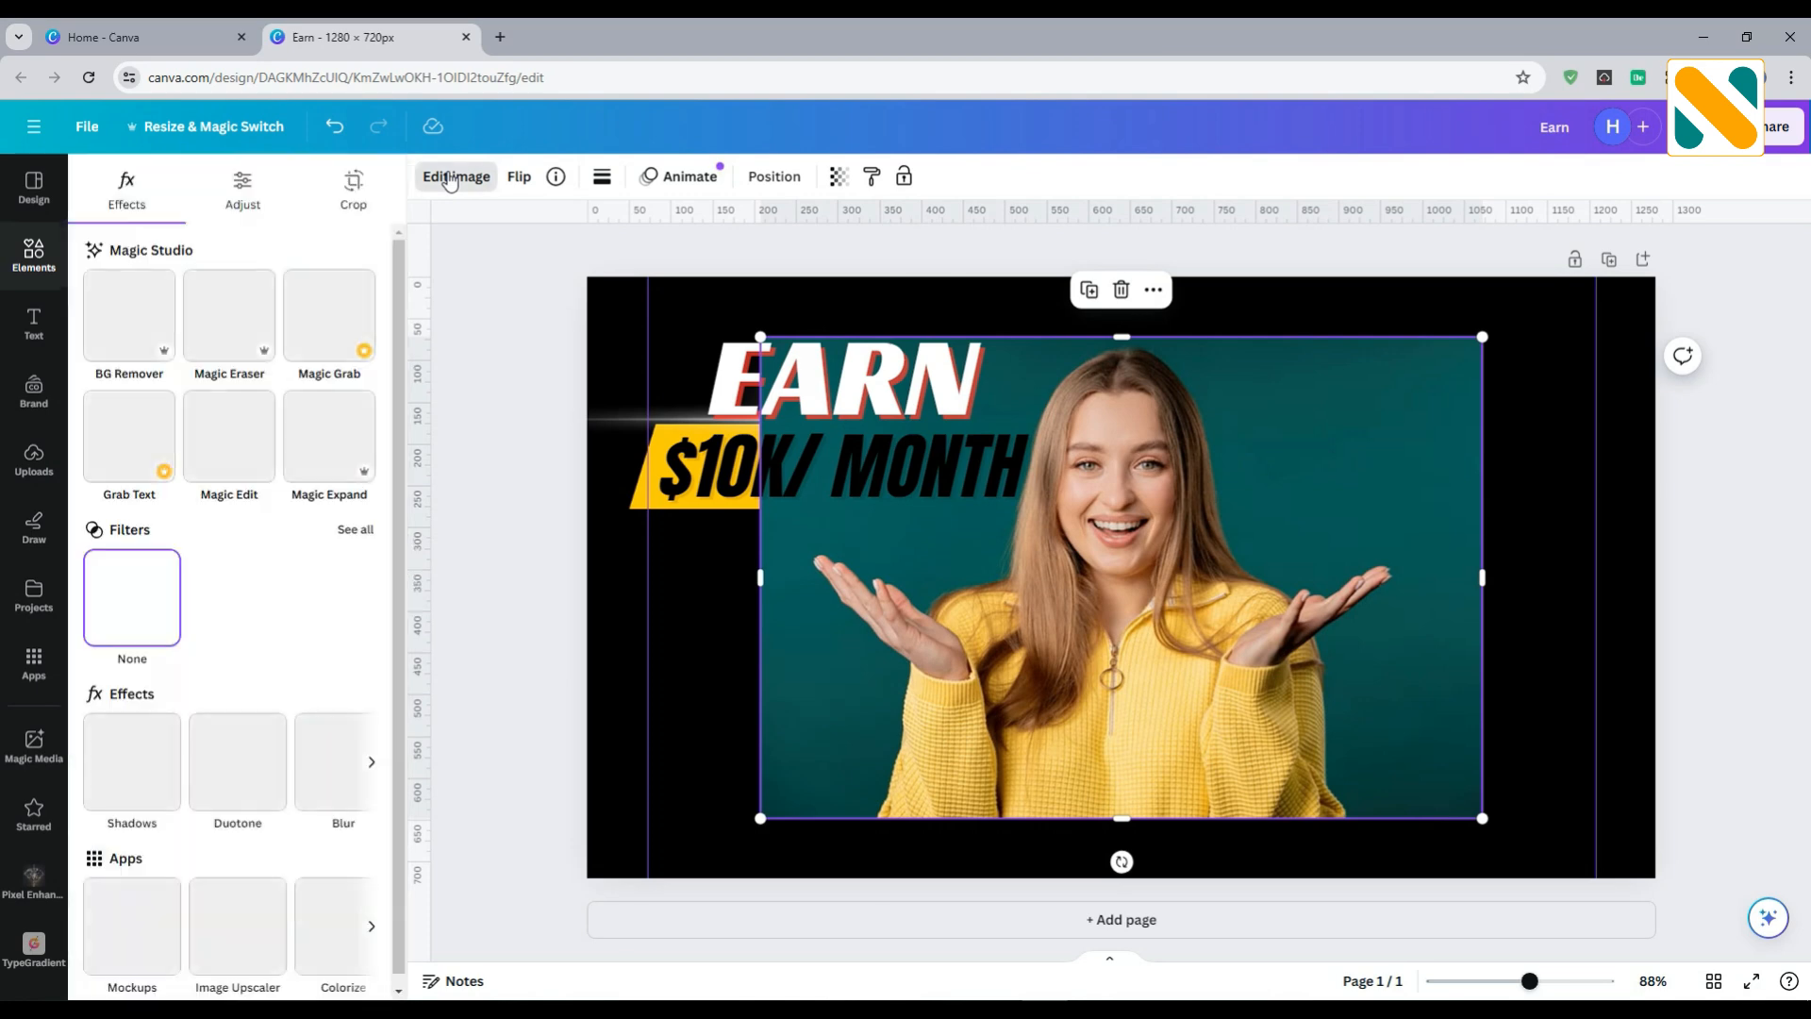
click(151, 316)
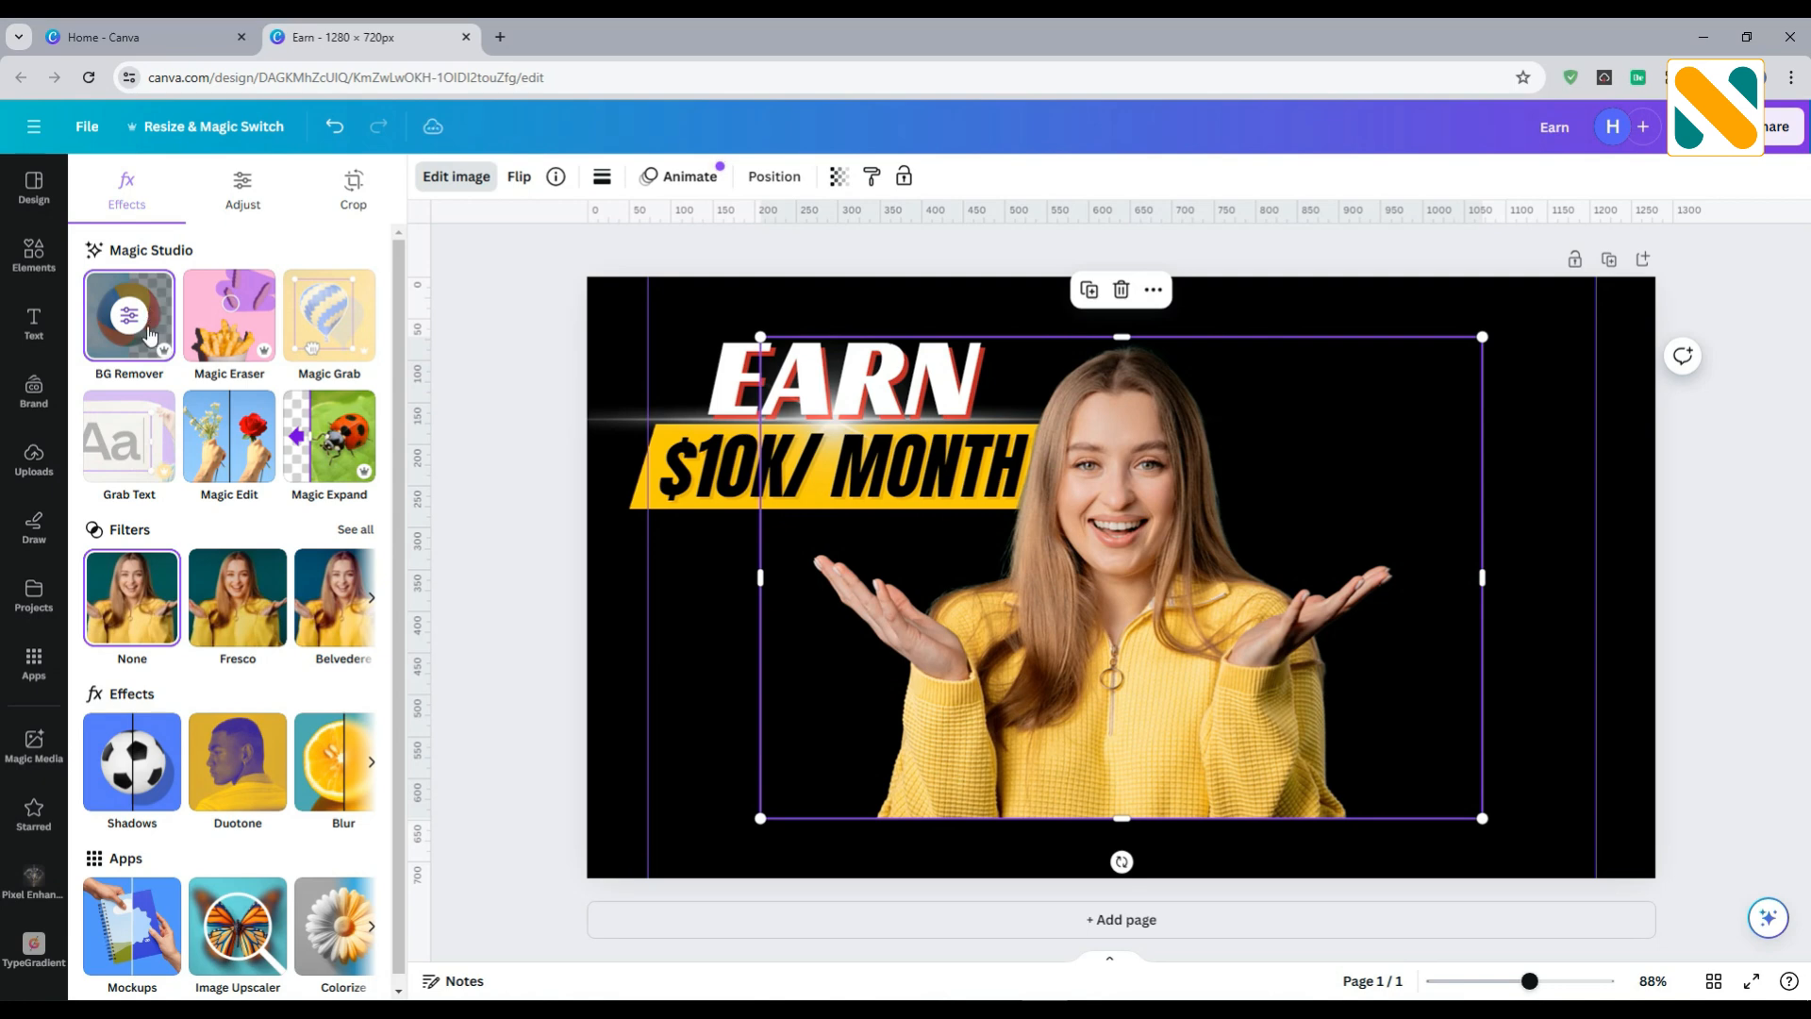
click(125, 755)
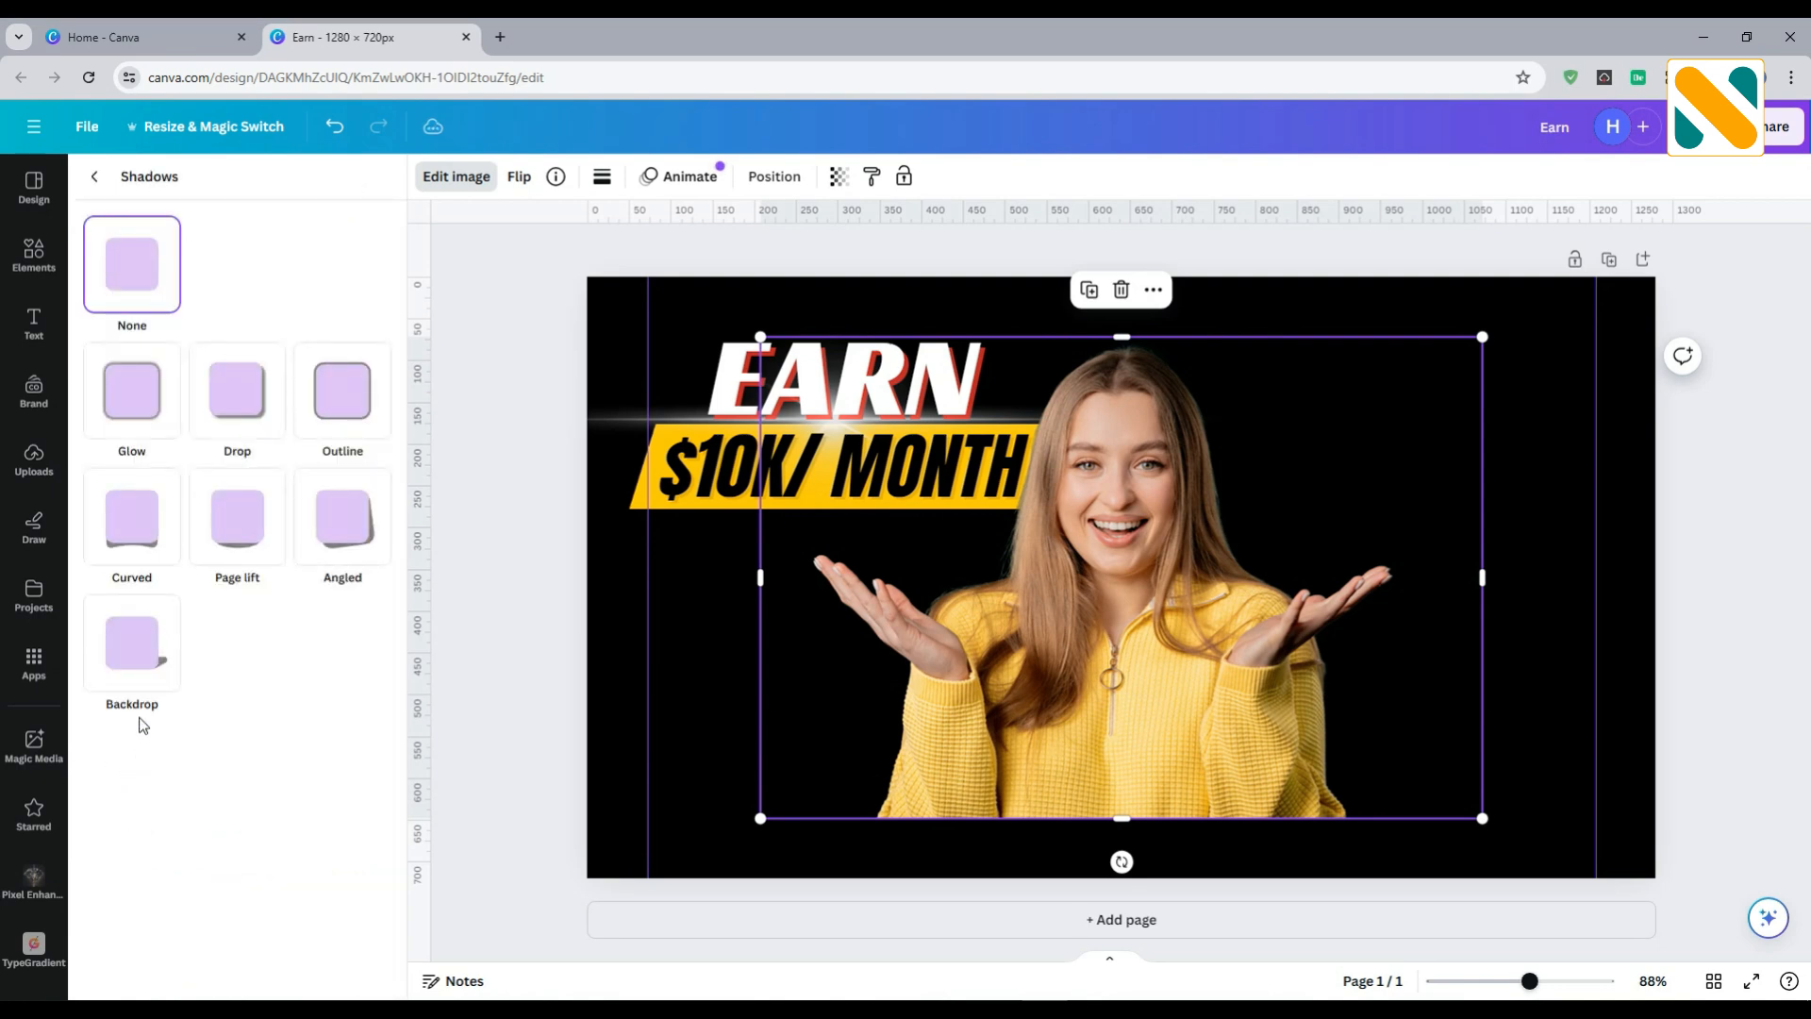
click(147, 395)
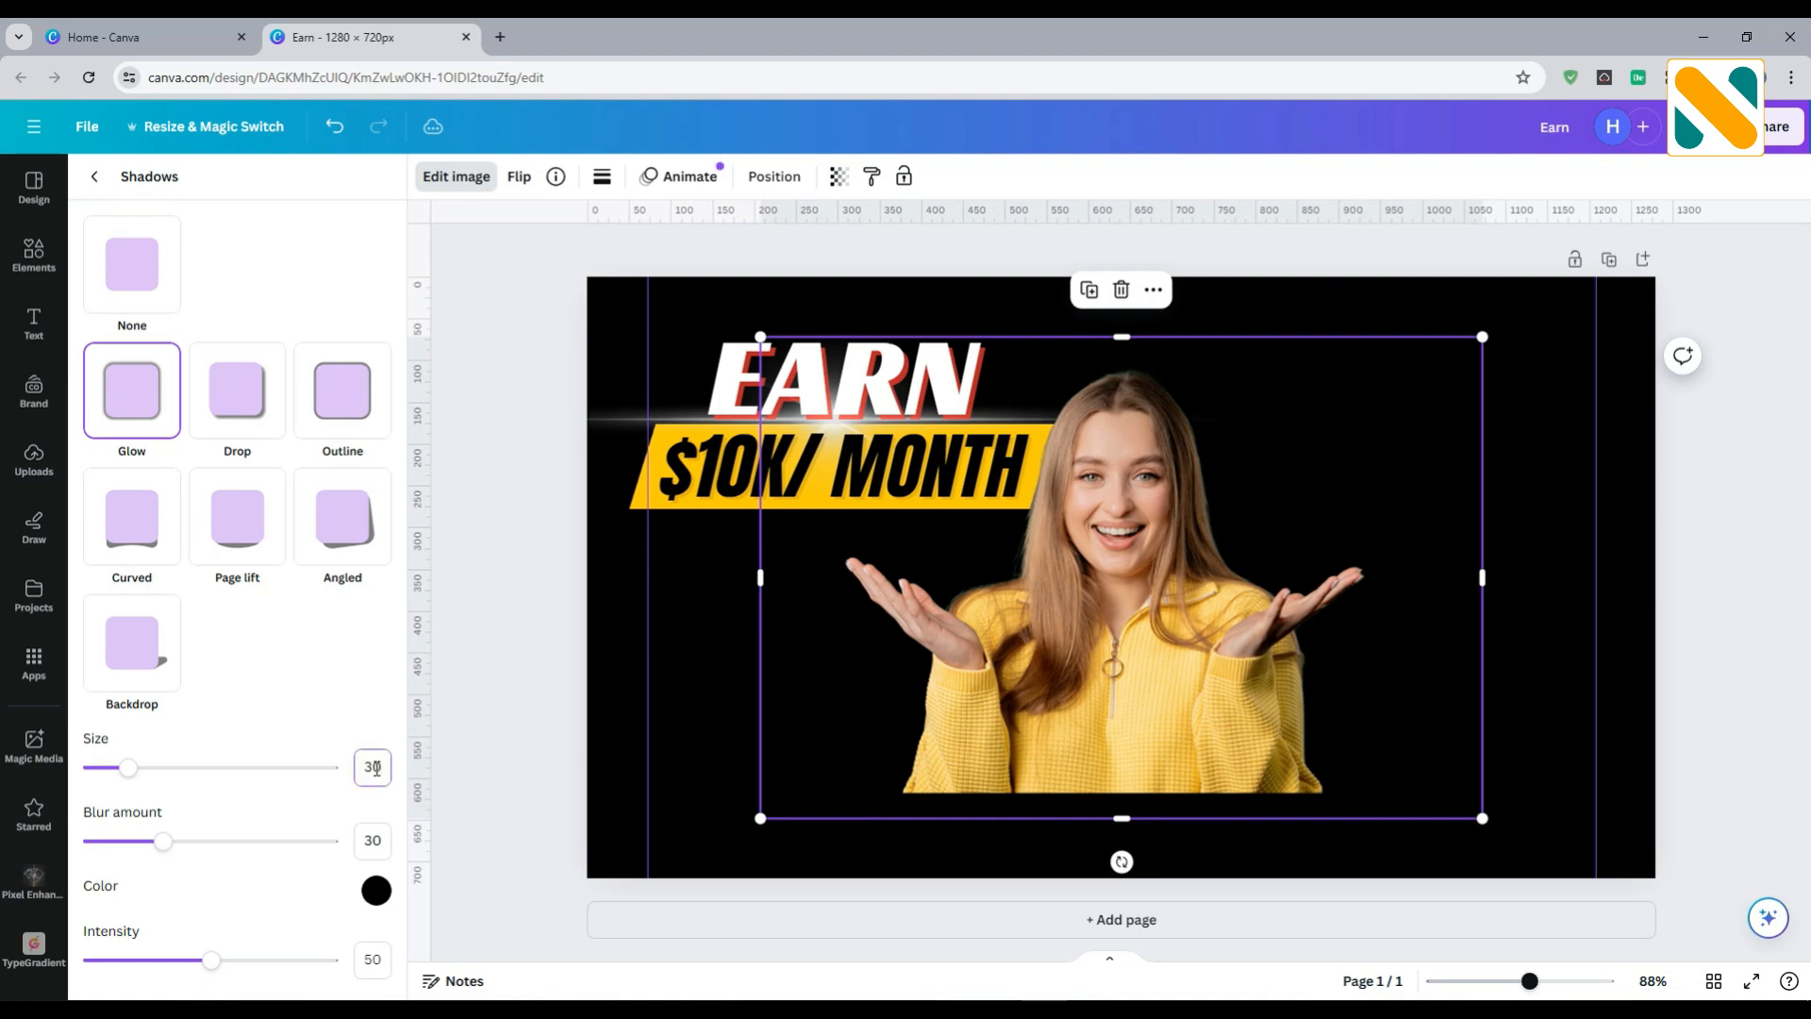
Set the woman's glow to color #FF0000, intensity 100 and size 50
click(376, 890)
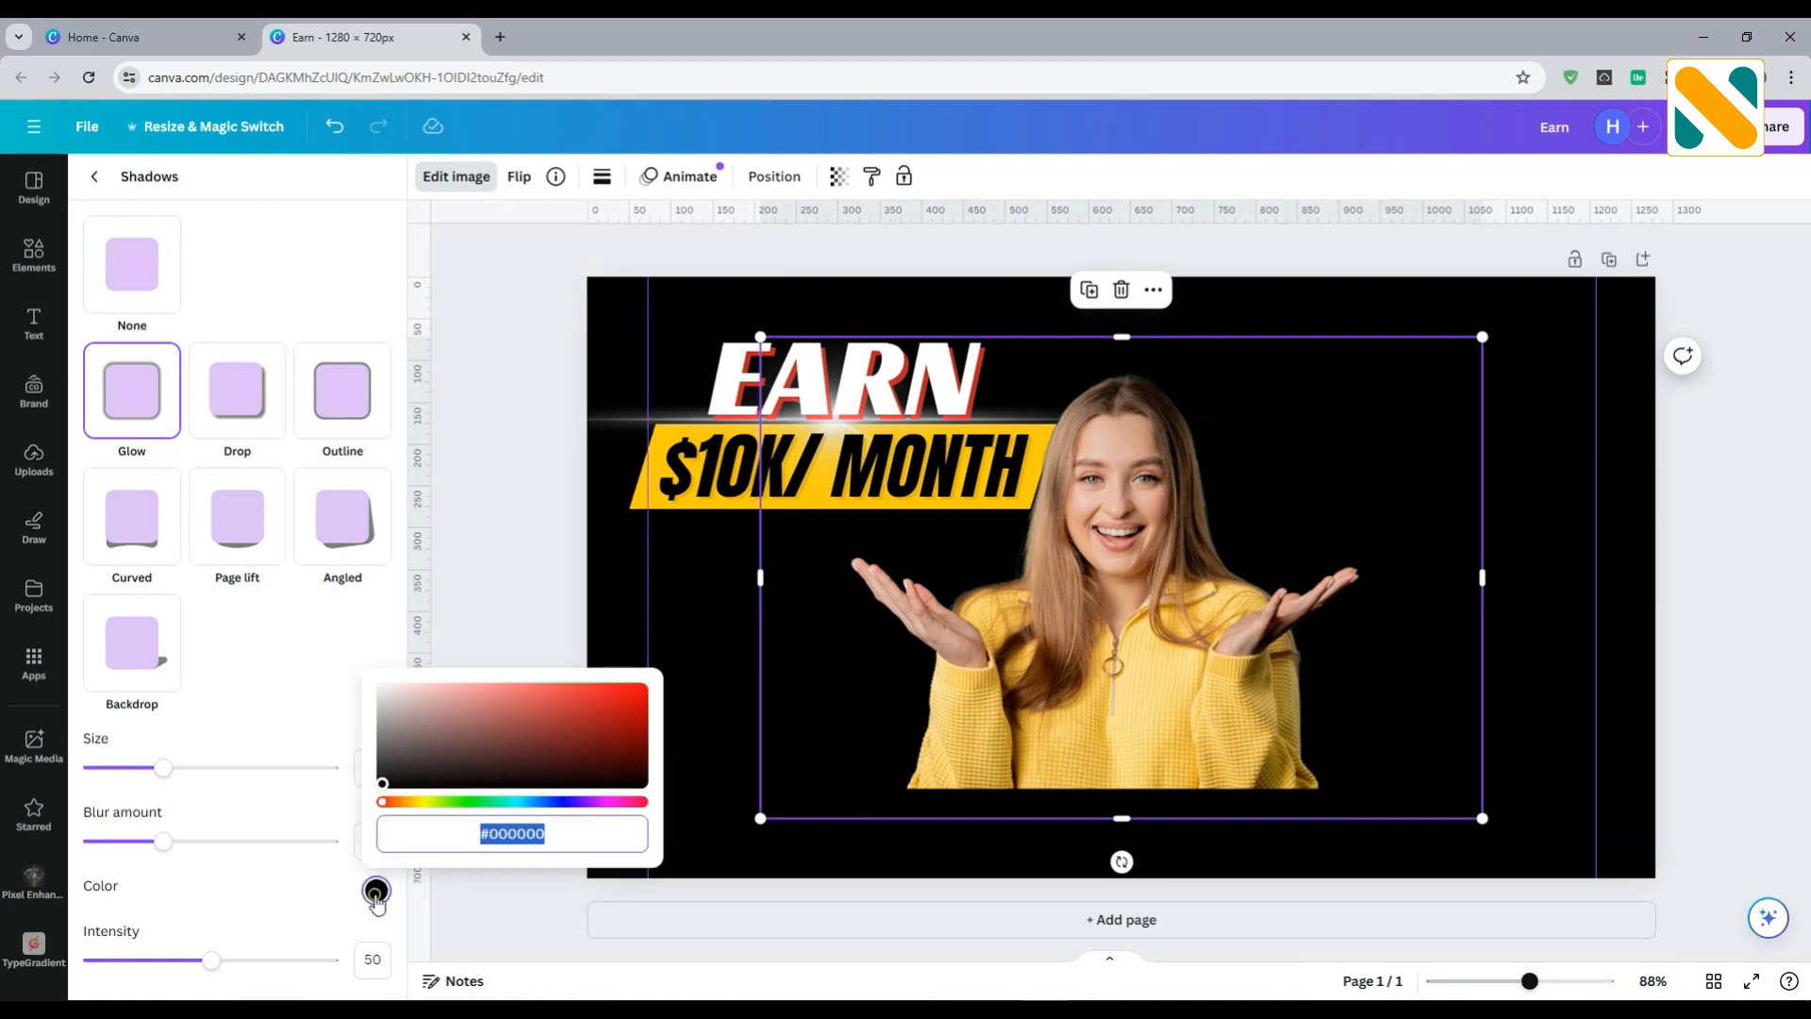
drag(631, 710, 650, 676)
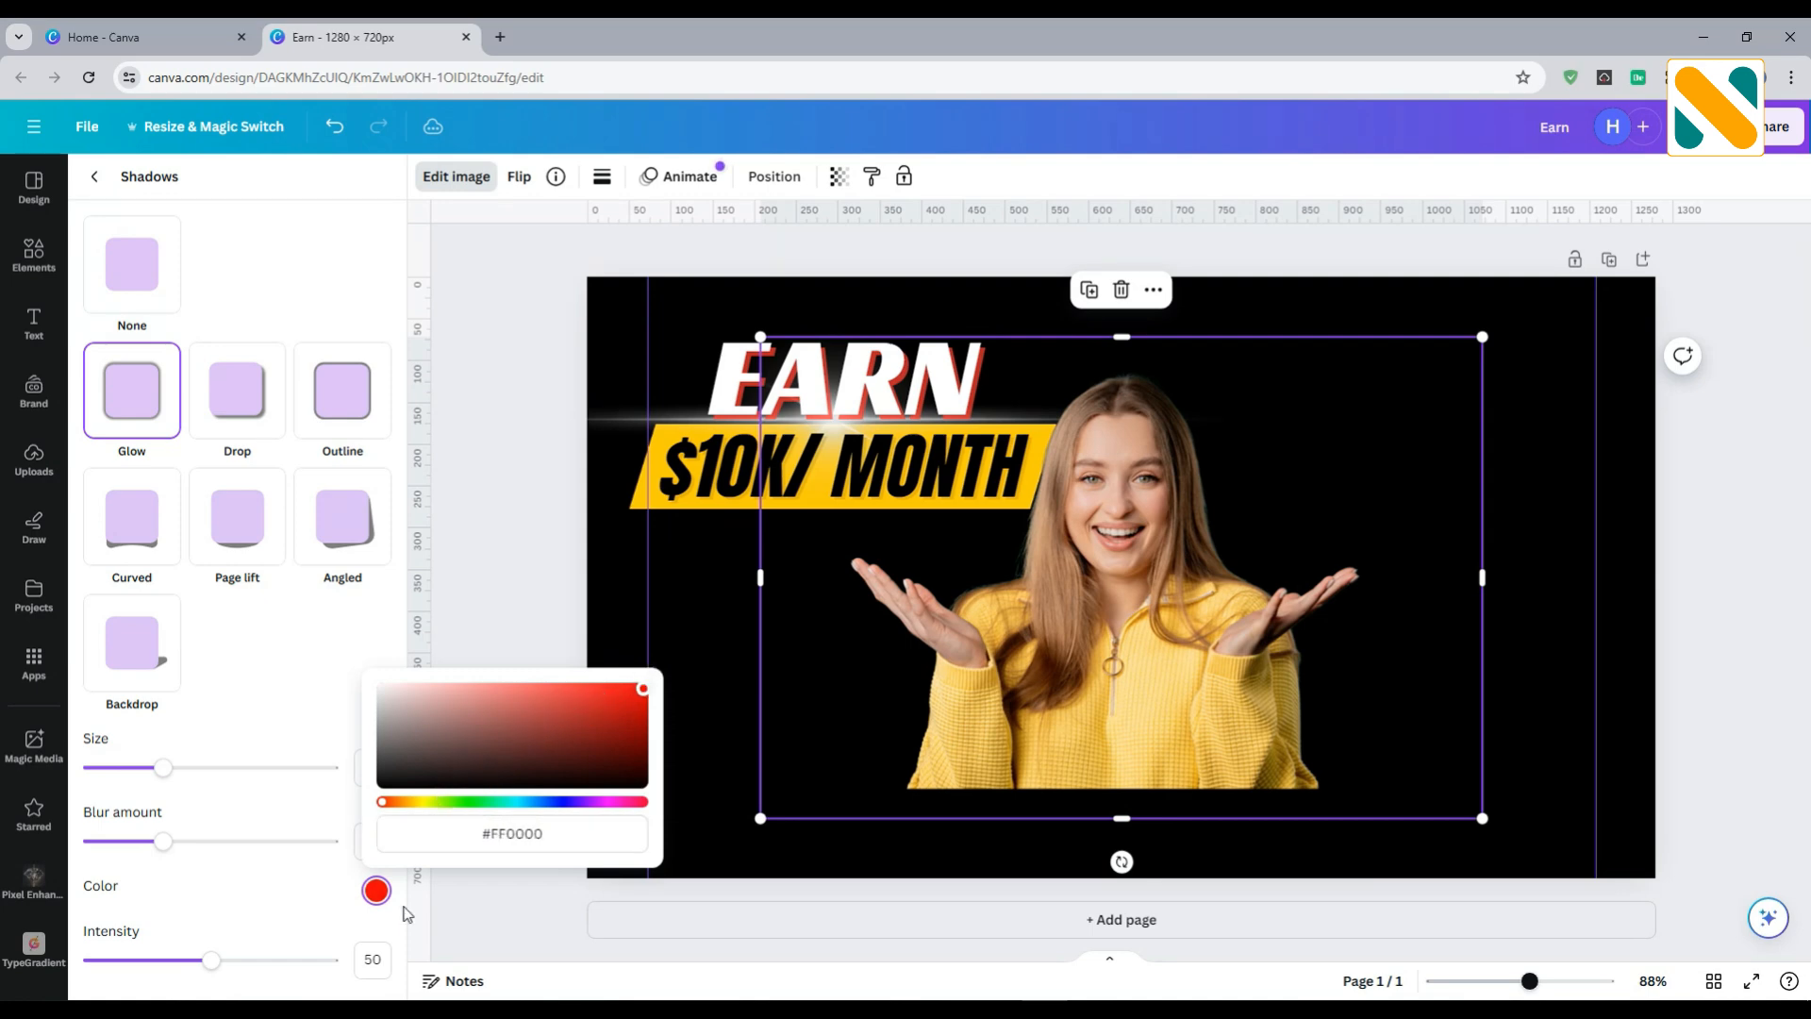
click(374, 960)
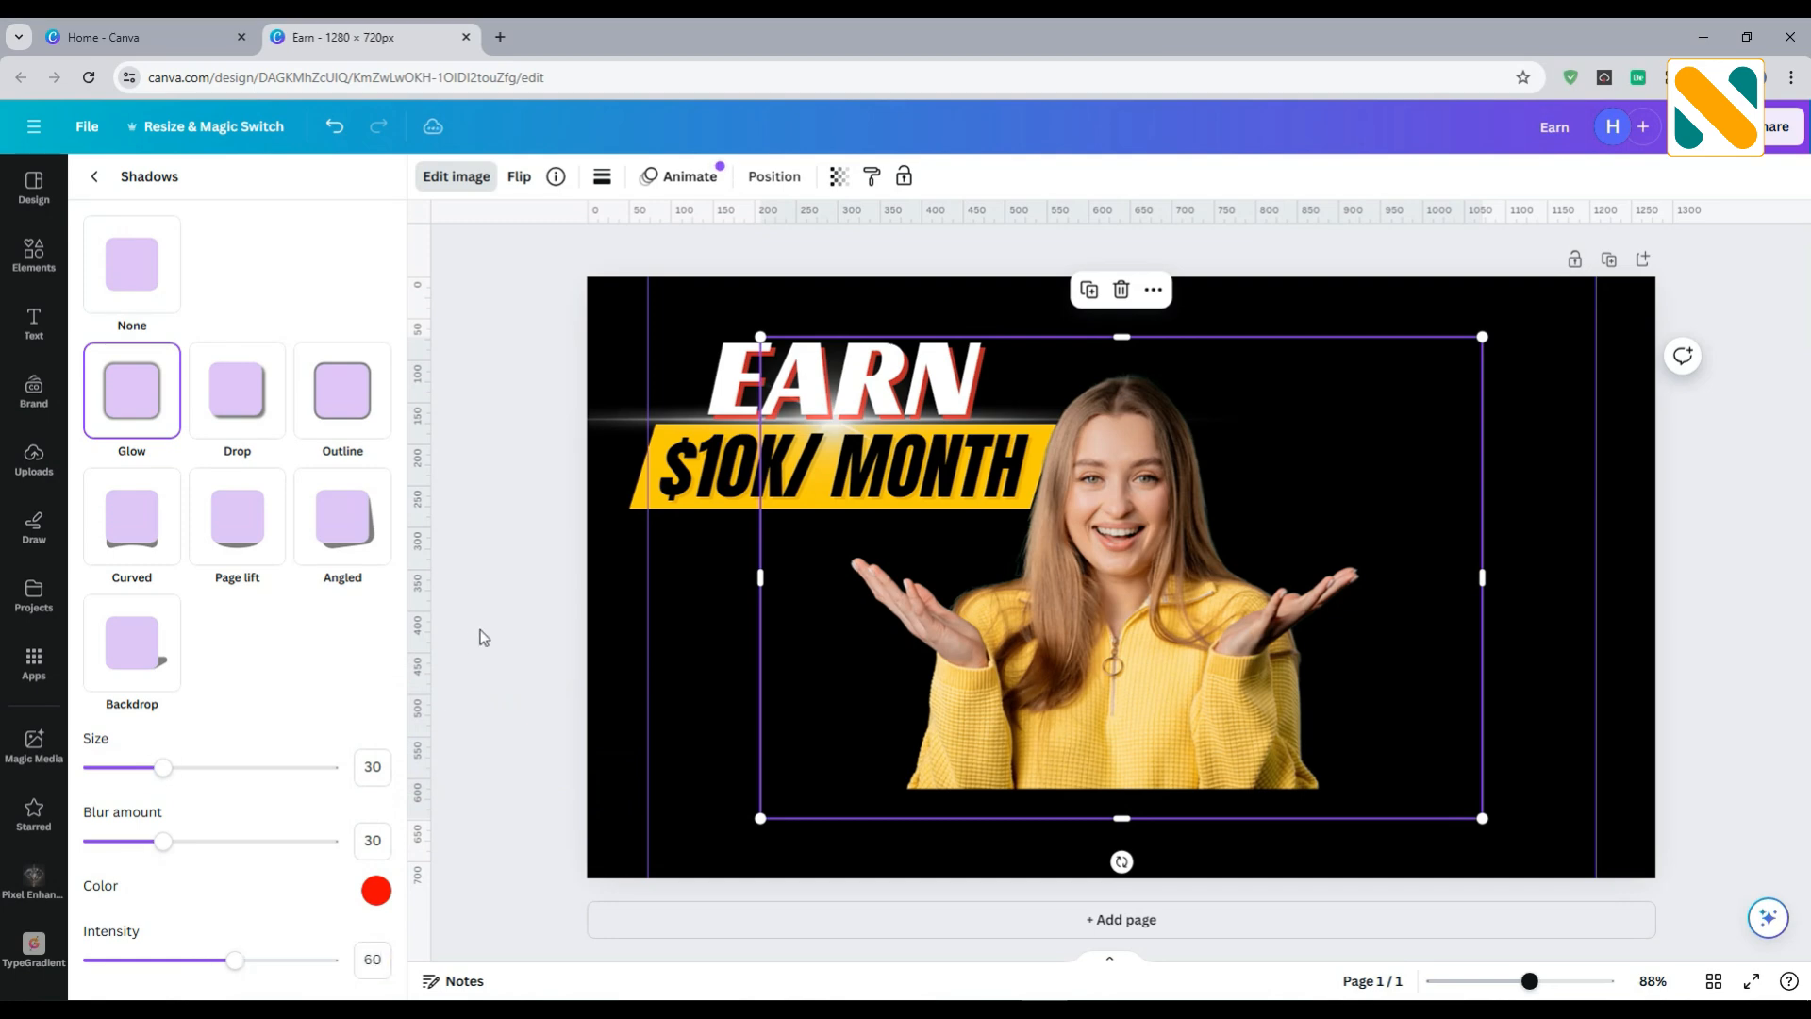
click(235, 960)
key(Right)
key(Right)
key(Right)
key(Right)
key(Right)
key(Right)
key(Right)
key(Right)
key(Right)
key(Right)
key(Right)
key(Right)
key(Right)
key(Right)
key(Right)
key(Right)
key(Right)
key(Right)
key(Right)
key(Right)
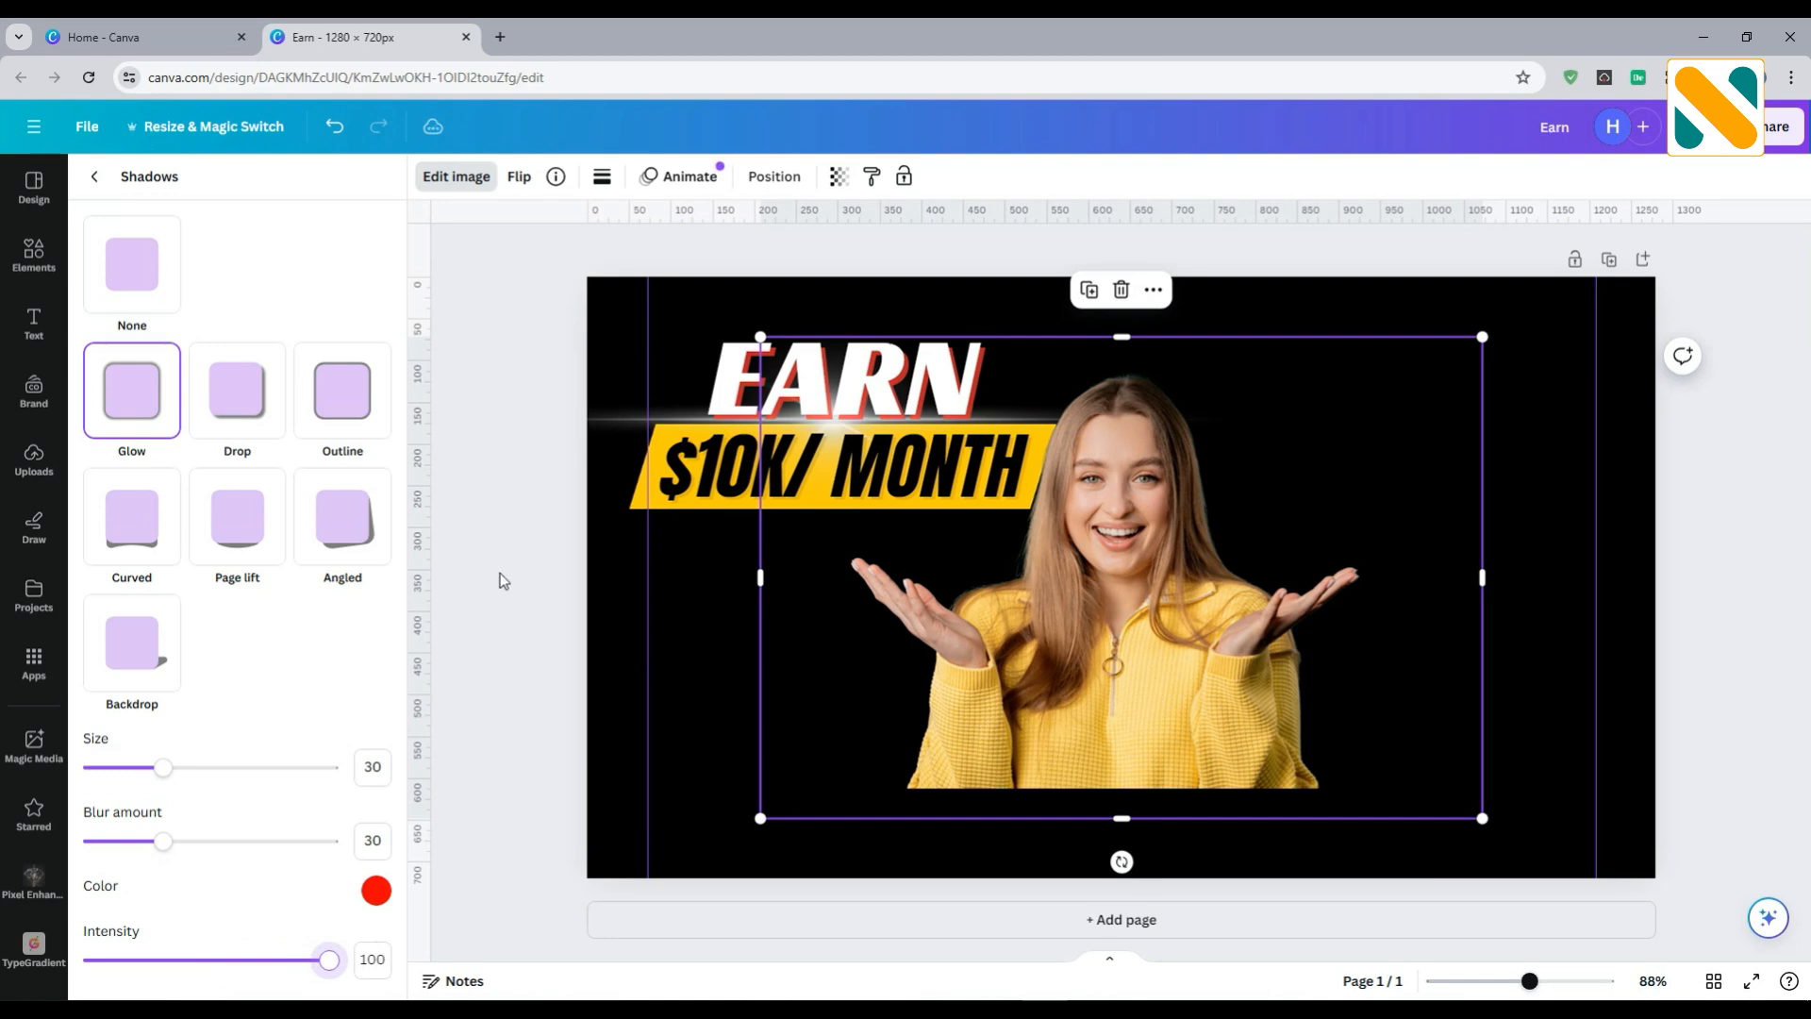
click(372, 766)
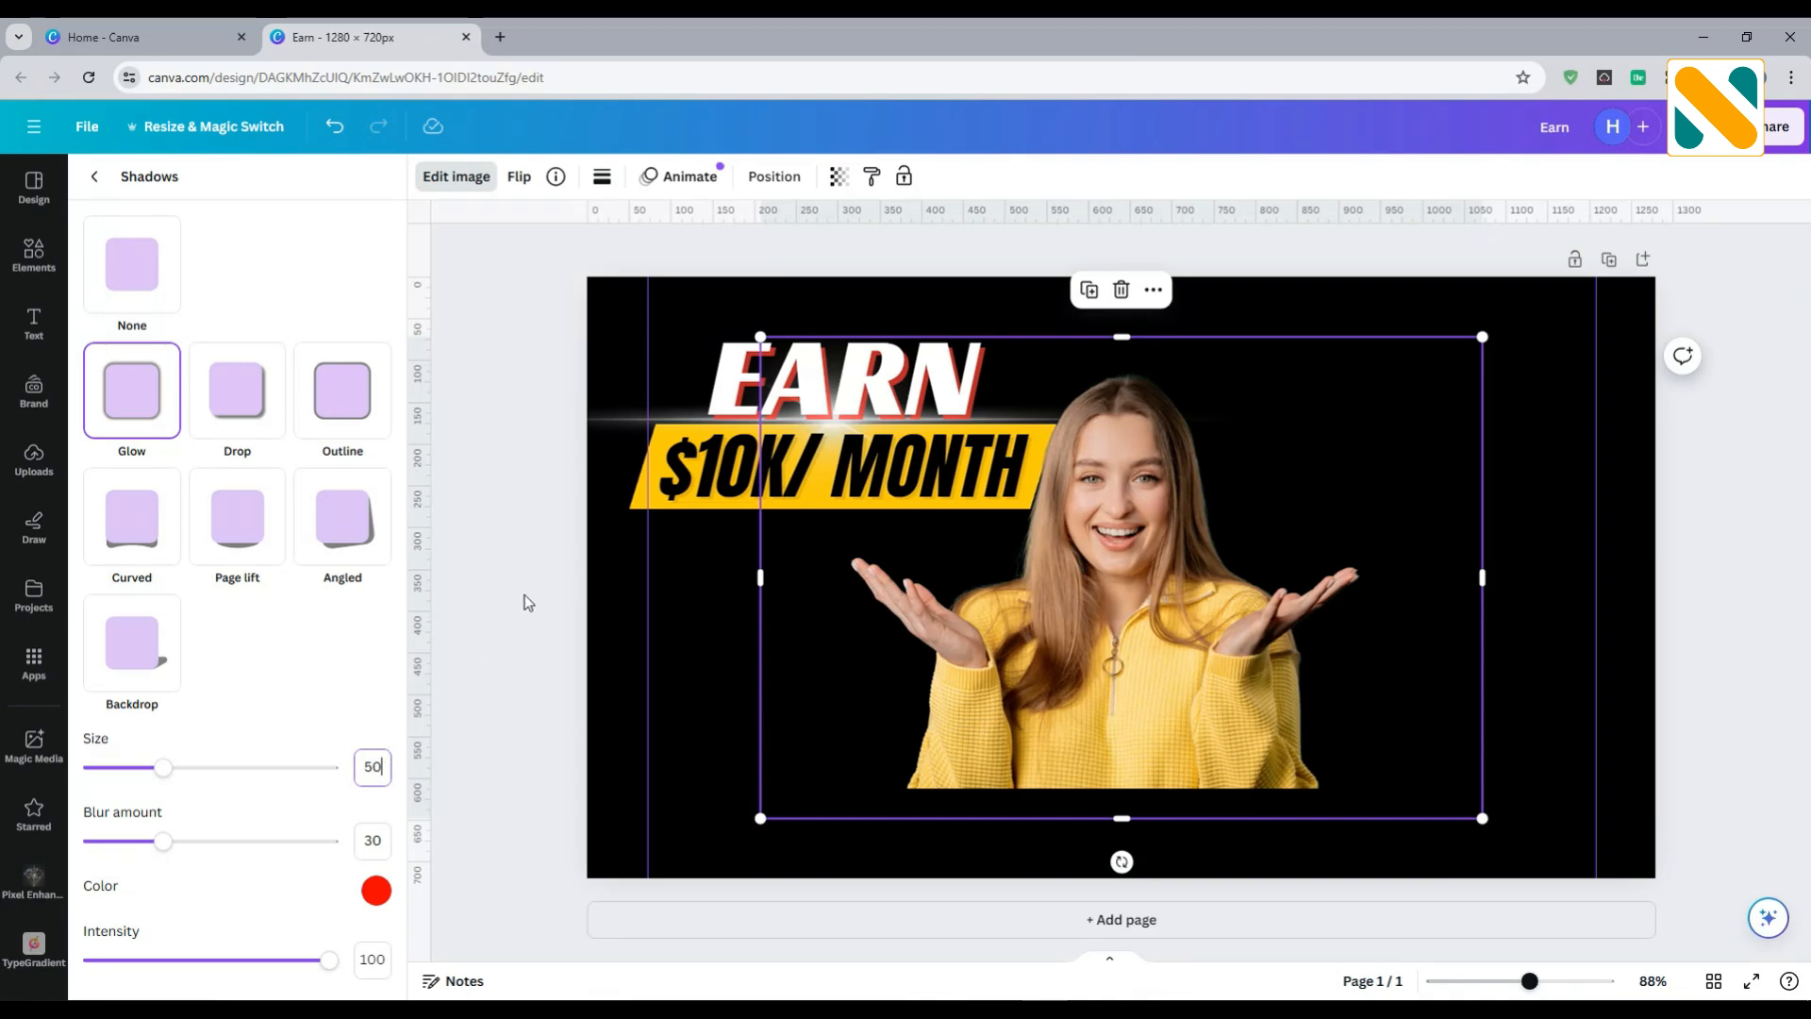
click(545, 515)
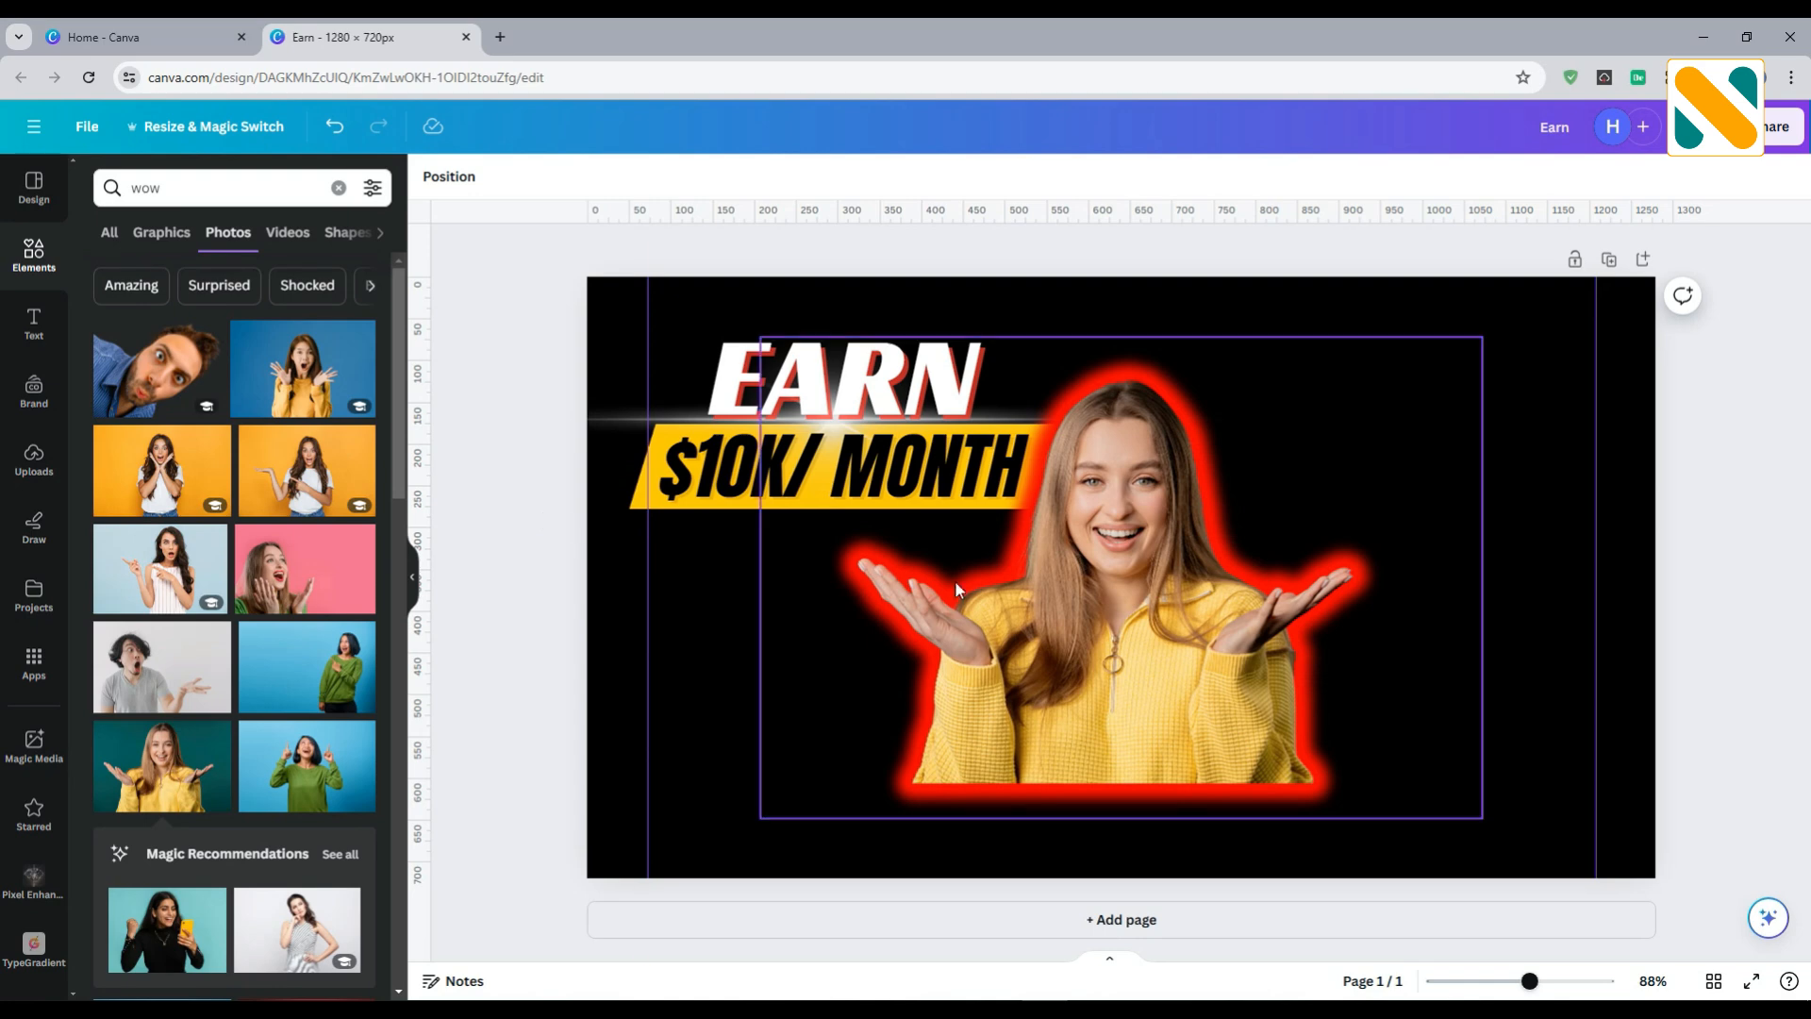
Enlarge the cut-out woman to nearly fill the page height and place her beside the headline, with her sweater cropped by the bottom page edge
click(989, 593)
drag(1490, 331, 1577, 272)
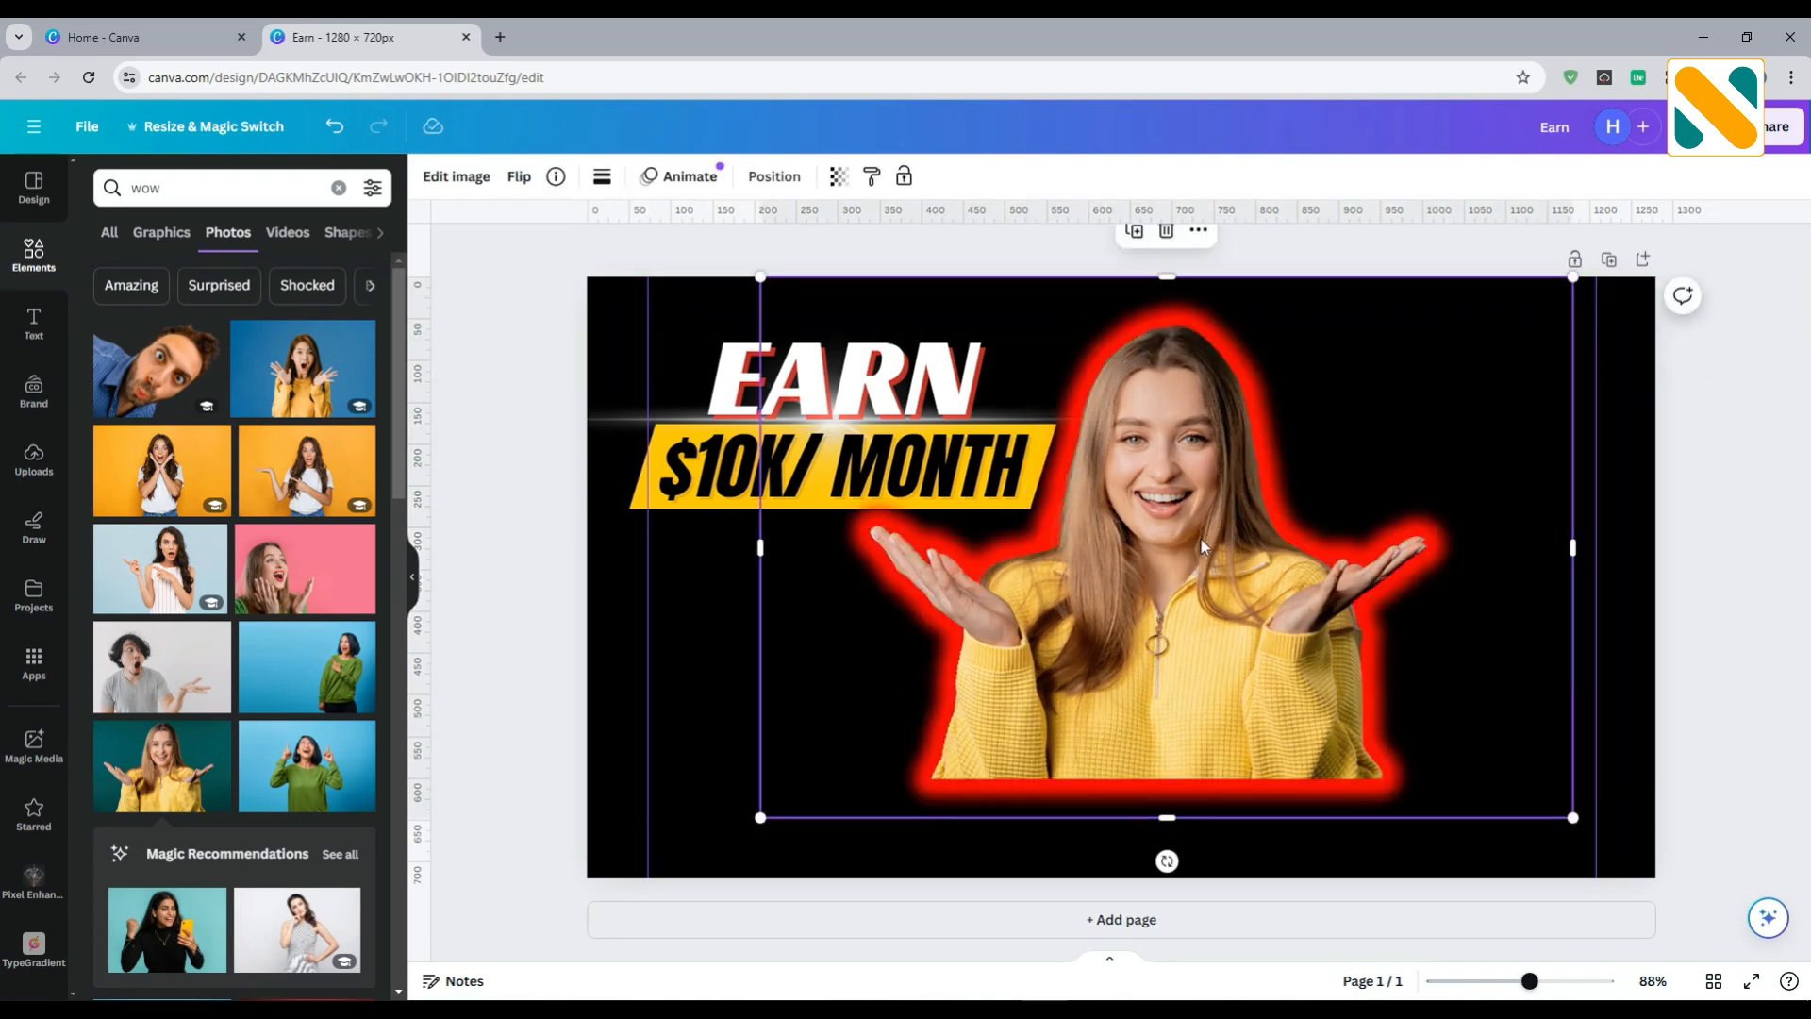
drag(1167, 557, 1154, 523)
drag(1426, 785, 1431, 926)
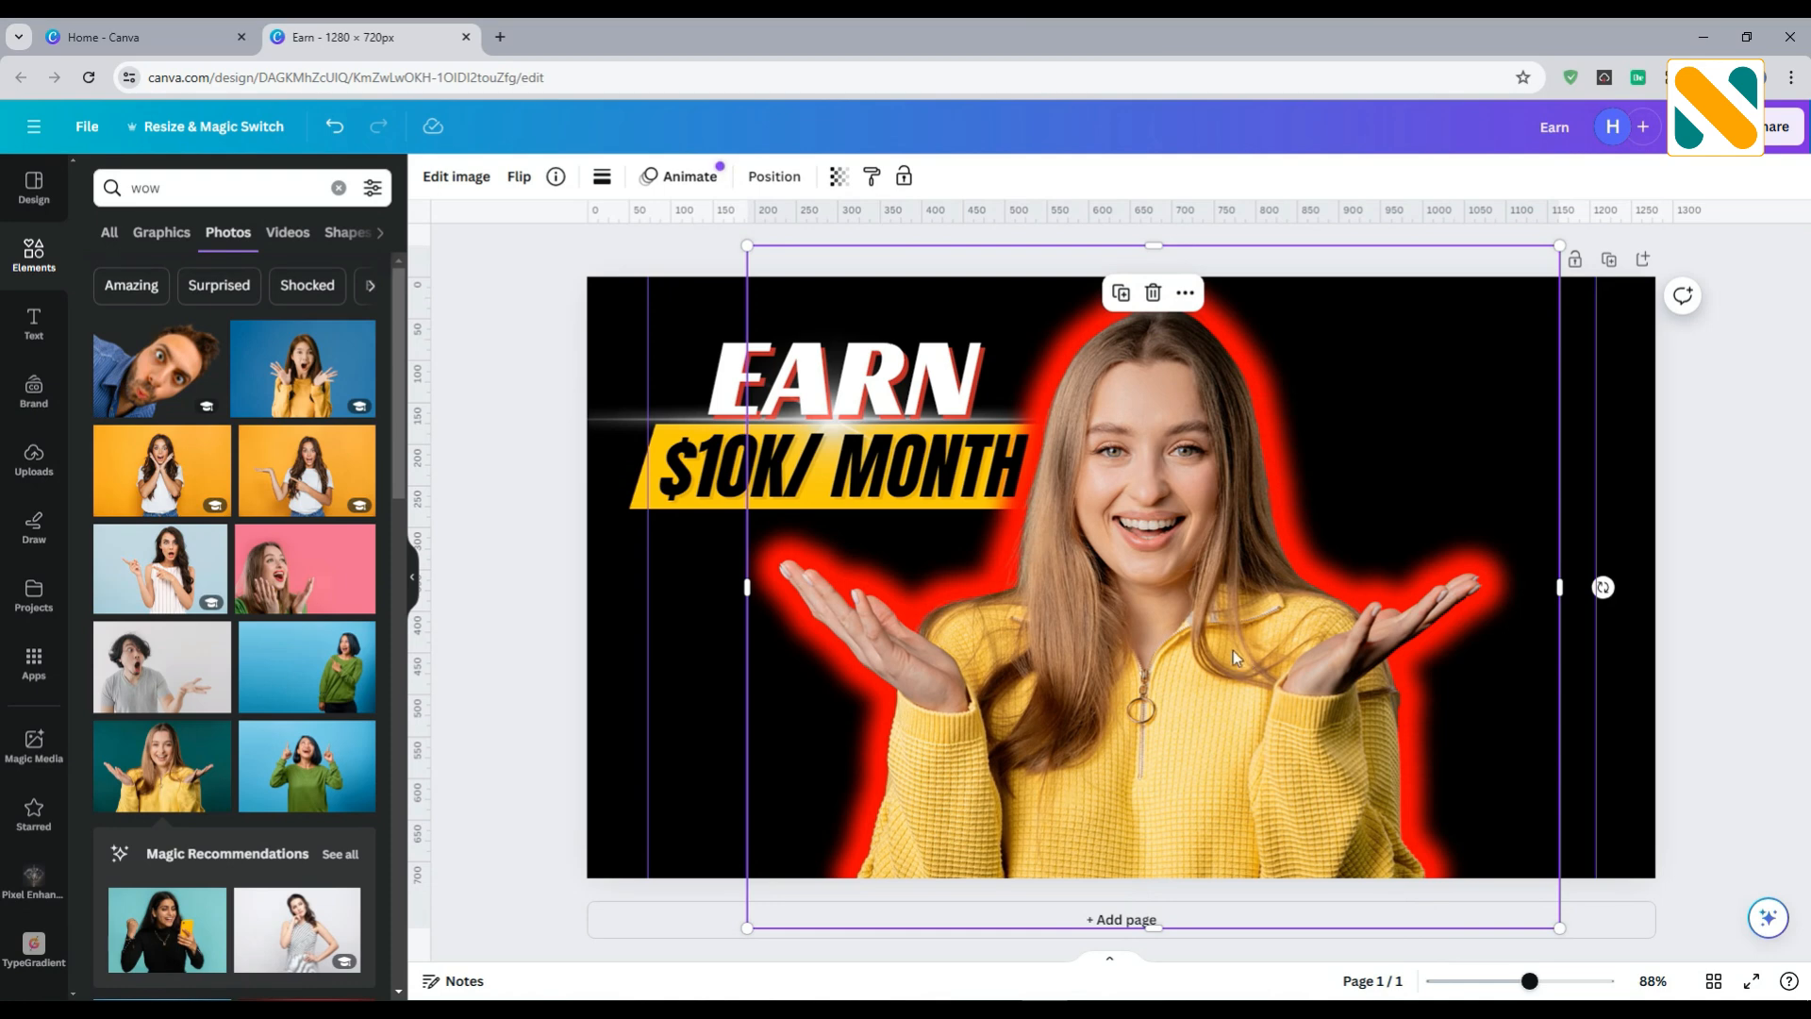
click(539, 513)
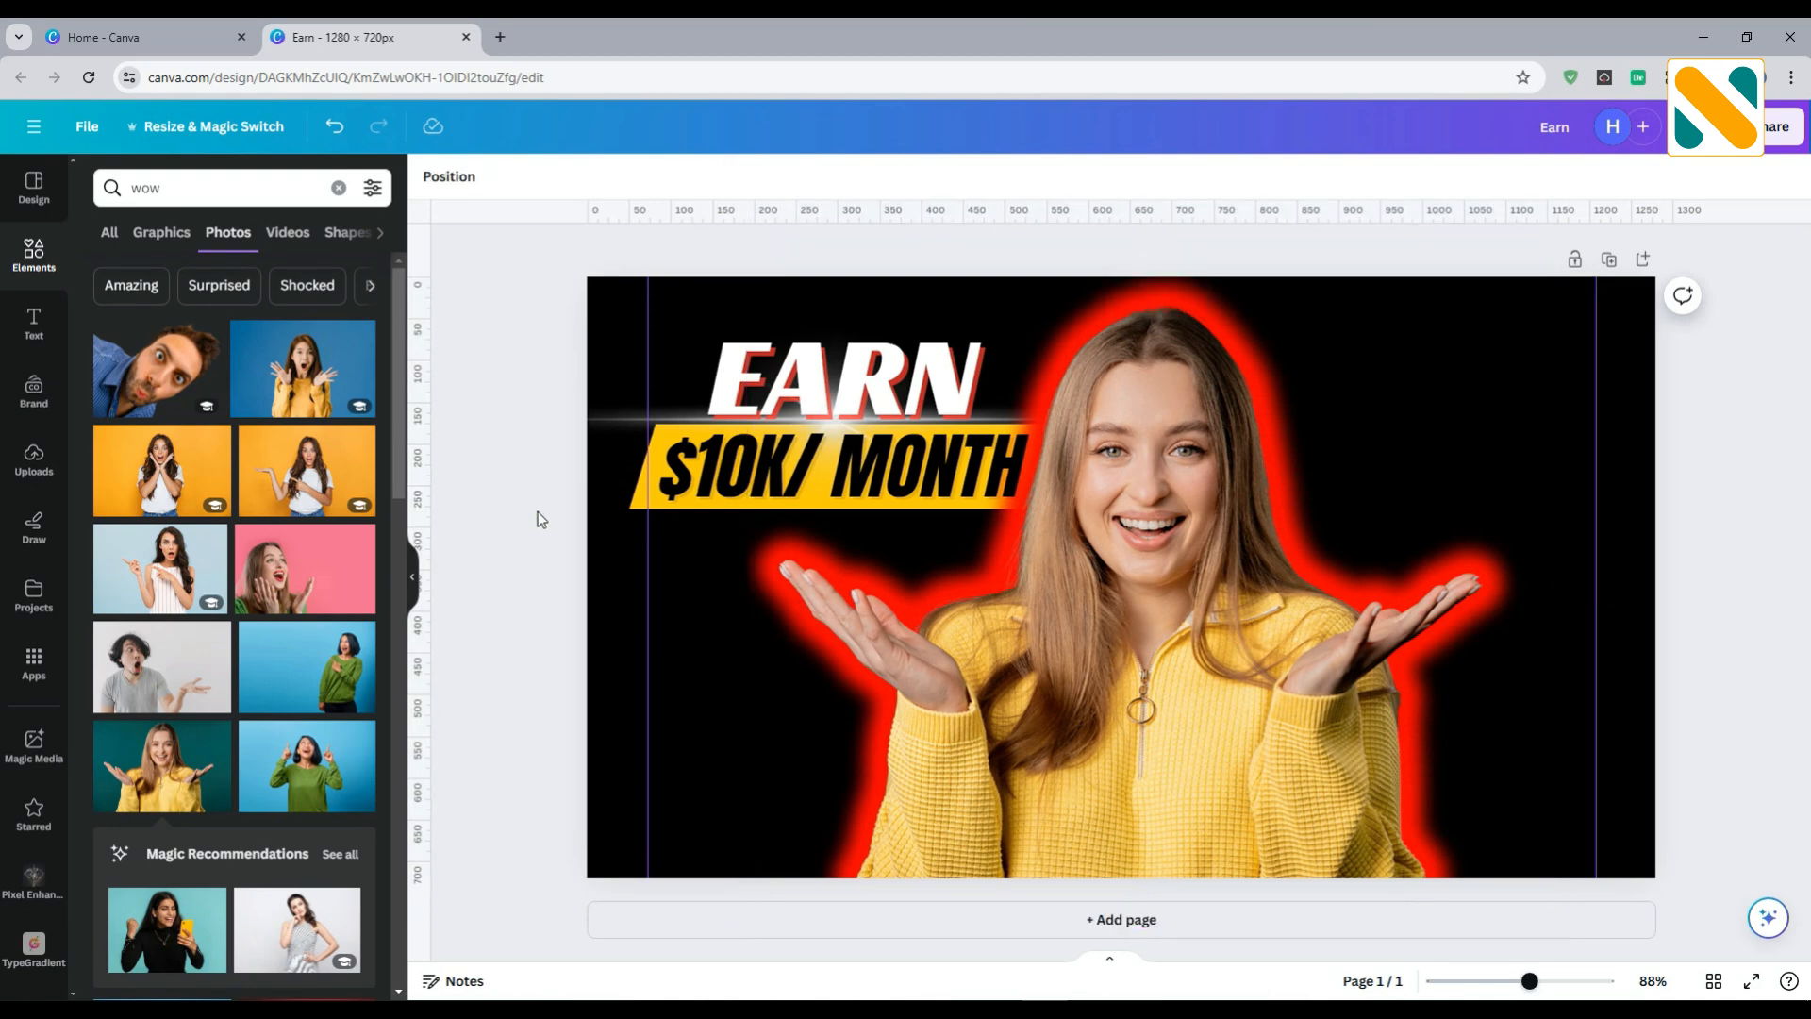
drag(1091, 625, 1110, 627)
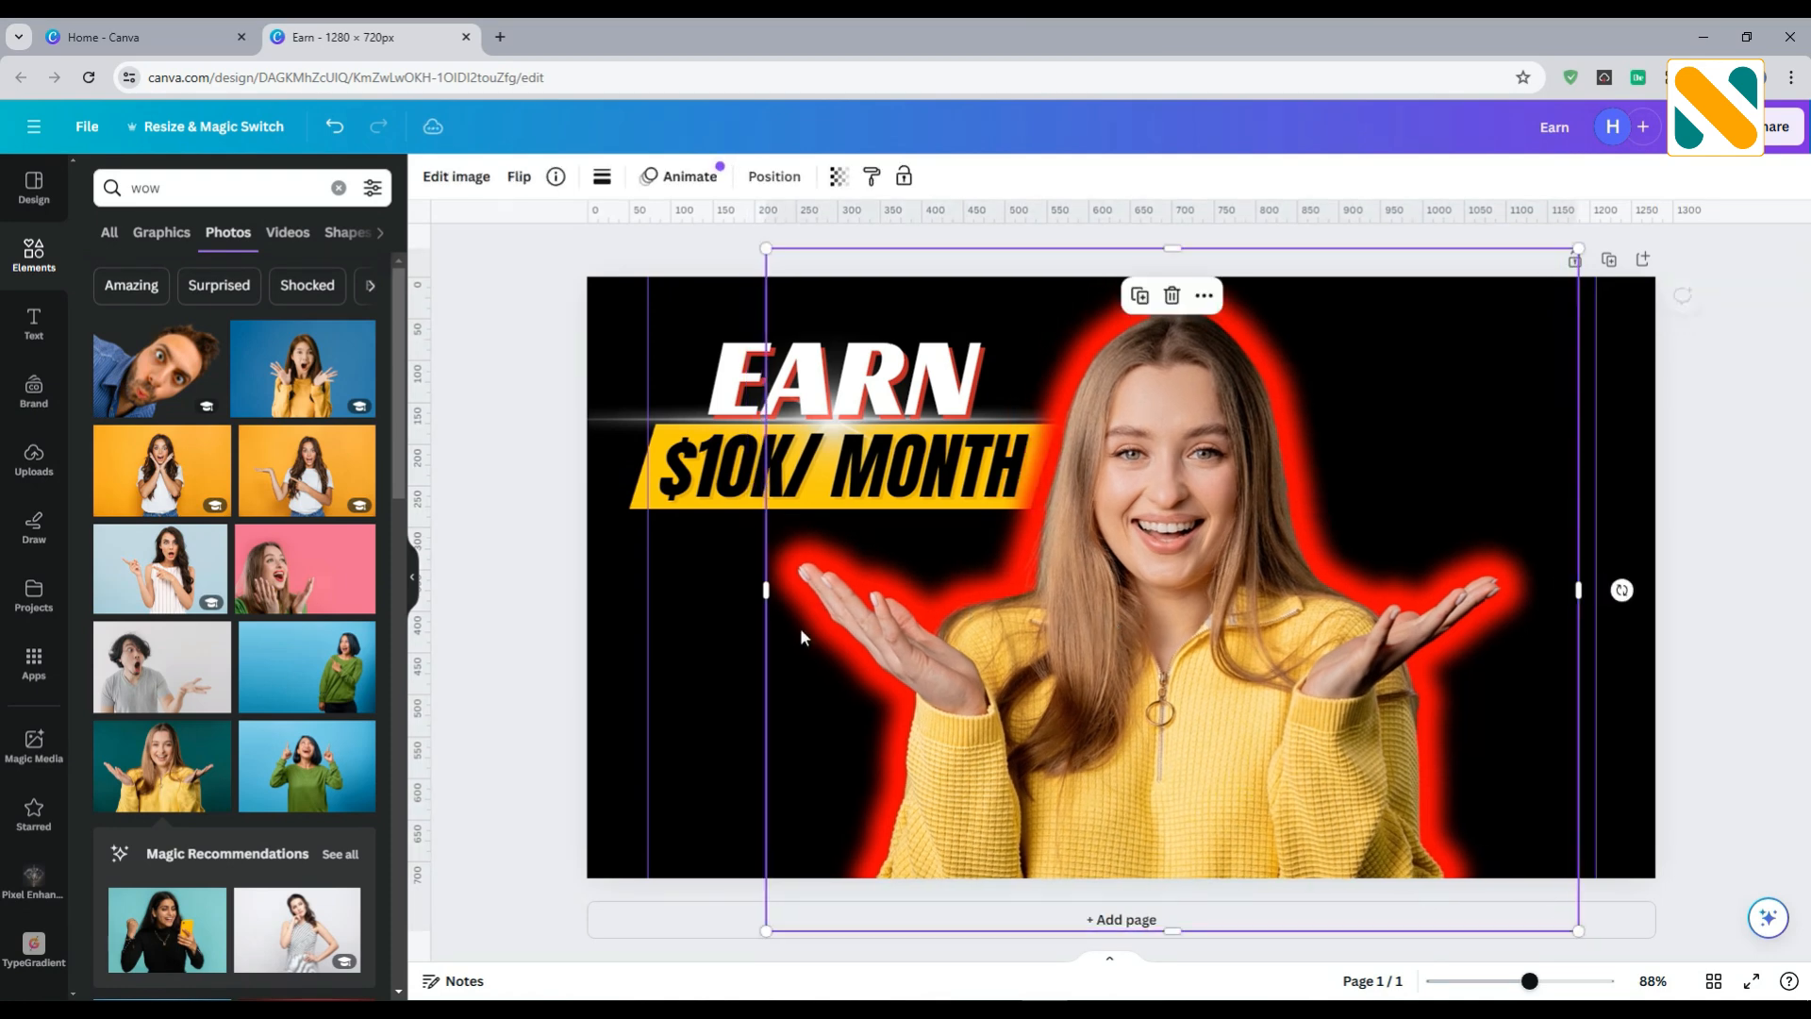
click(523, 534)
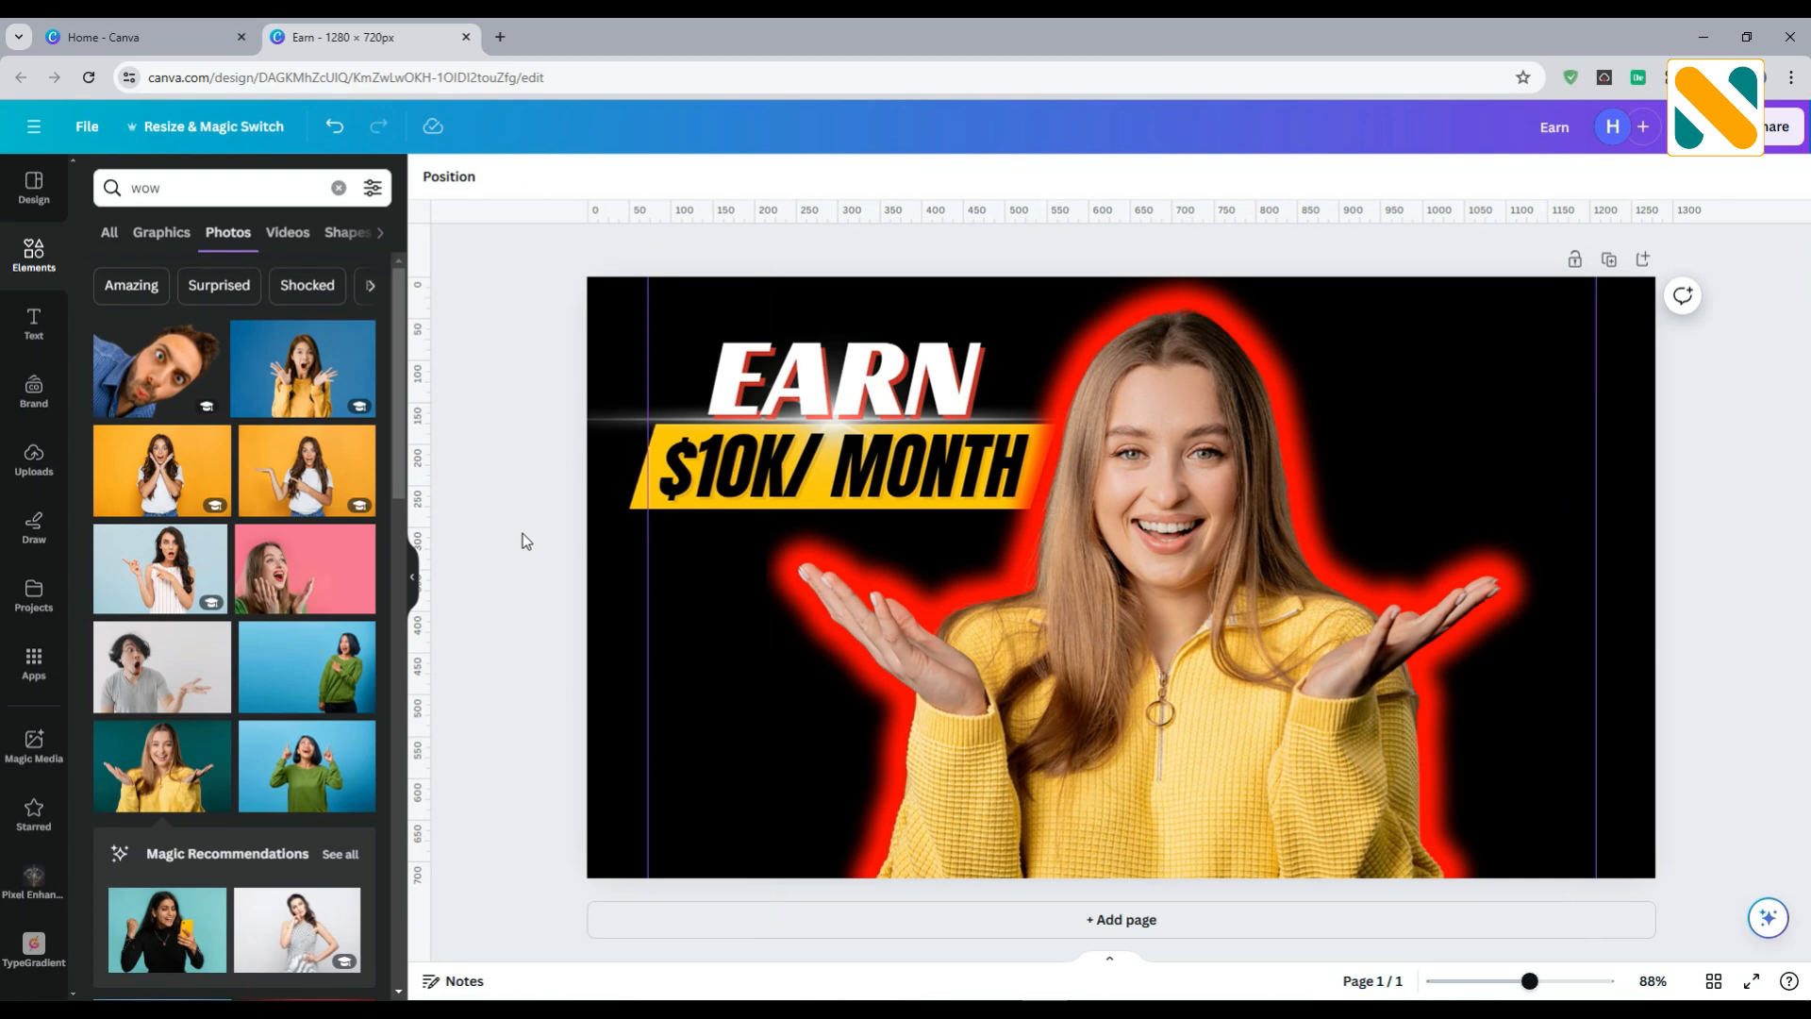
Search the graphics for "arrow graph icon" and add the thick green zigzag arrow that rises to the upper right
click(128, 186)
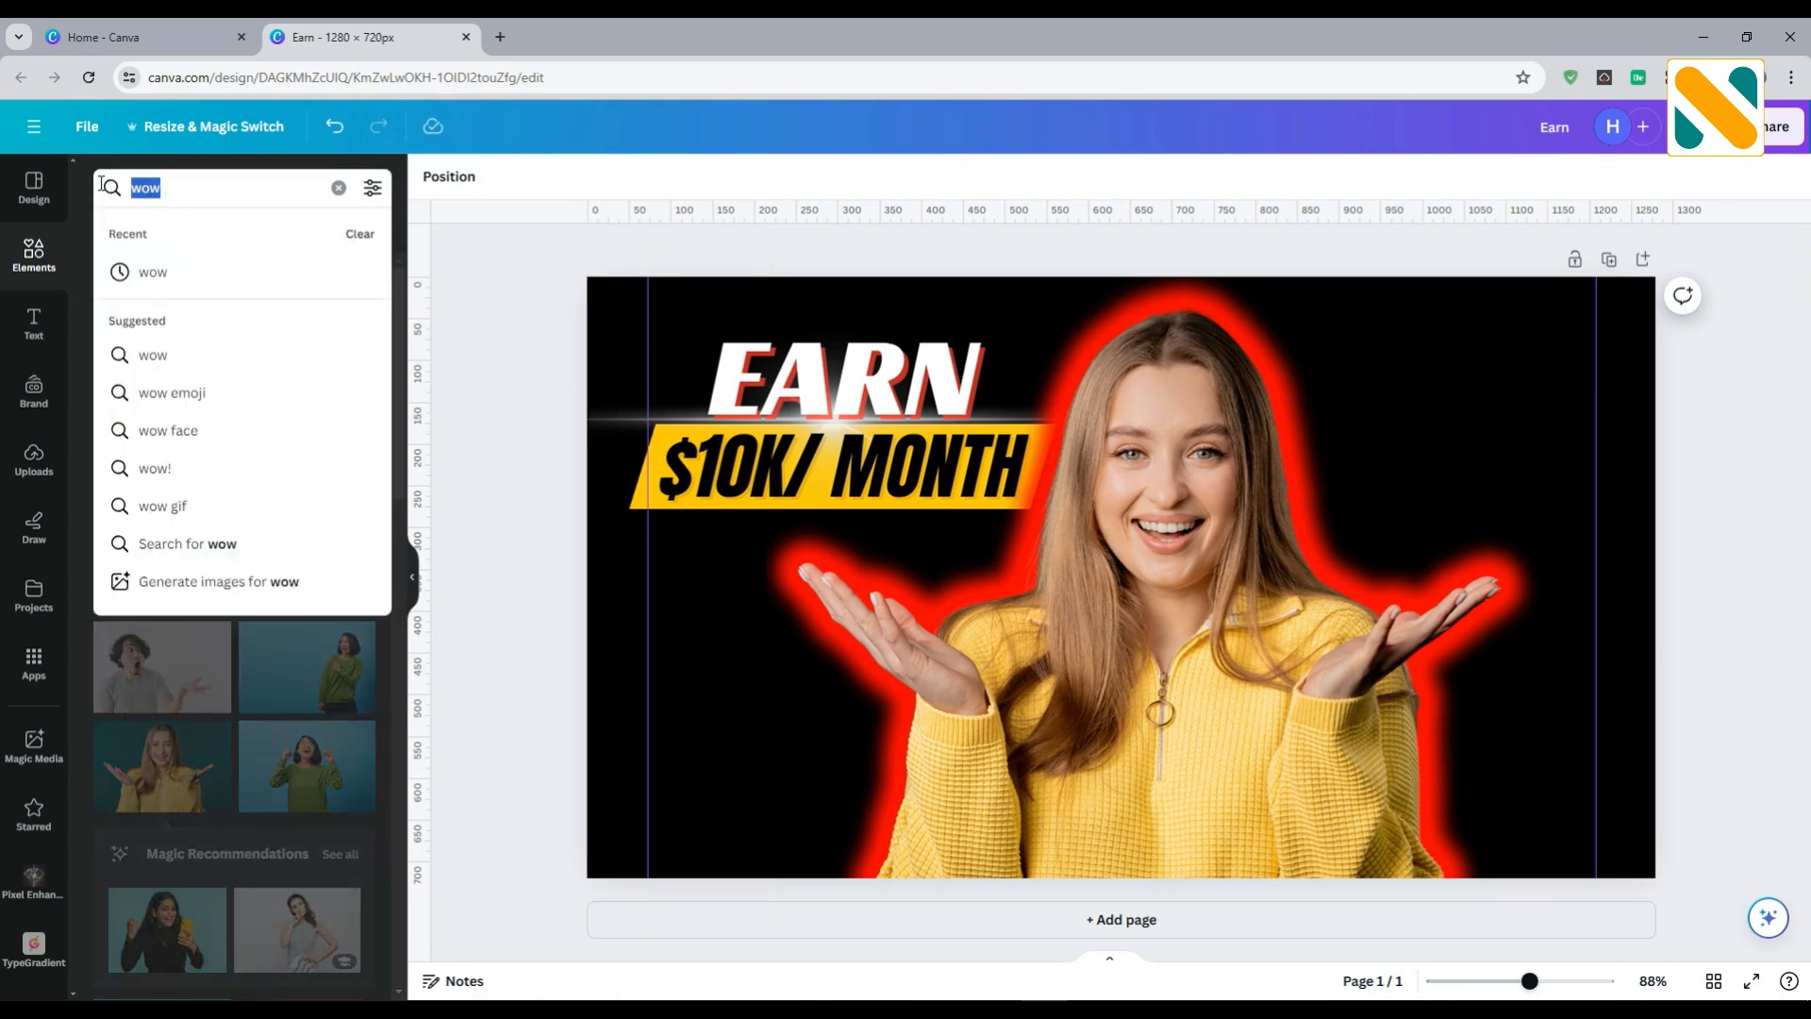
text(arrow)
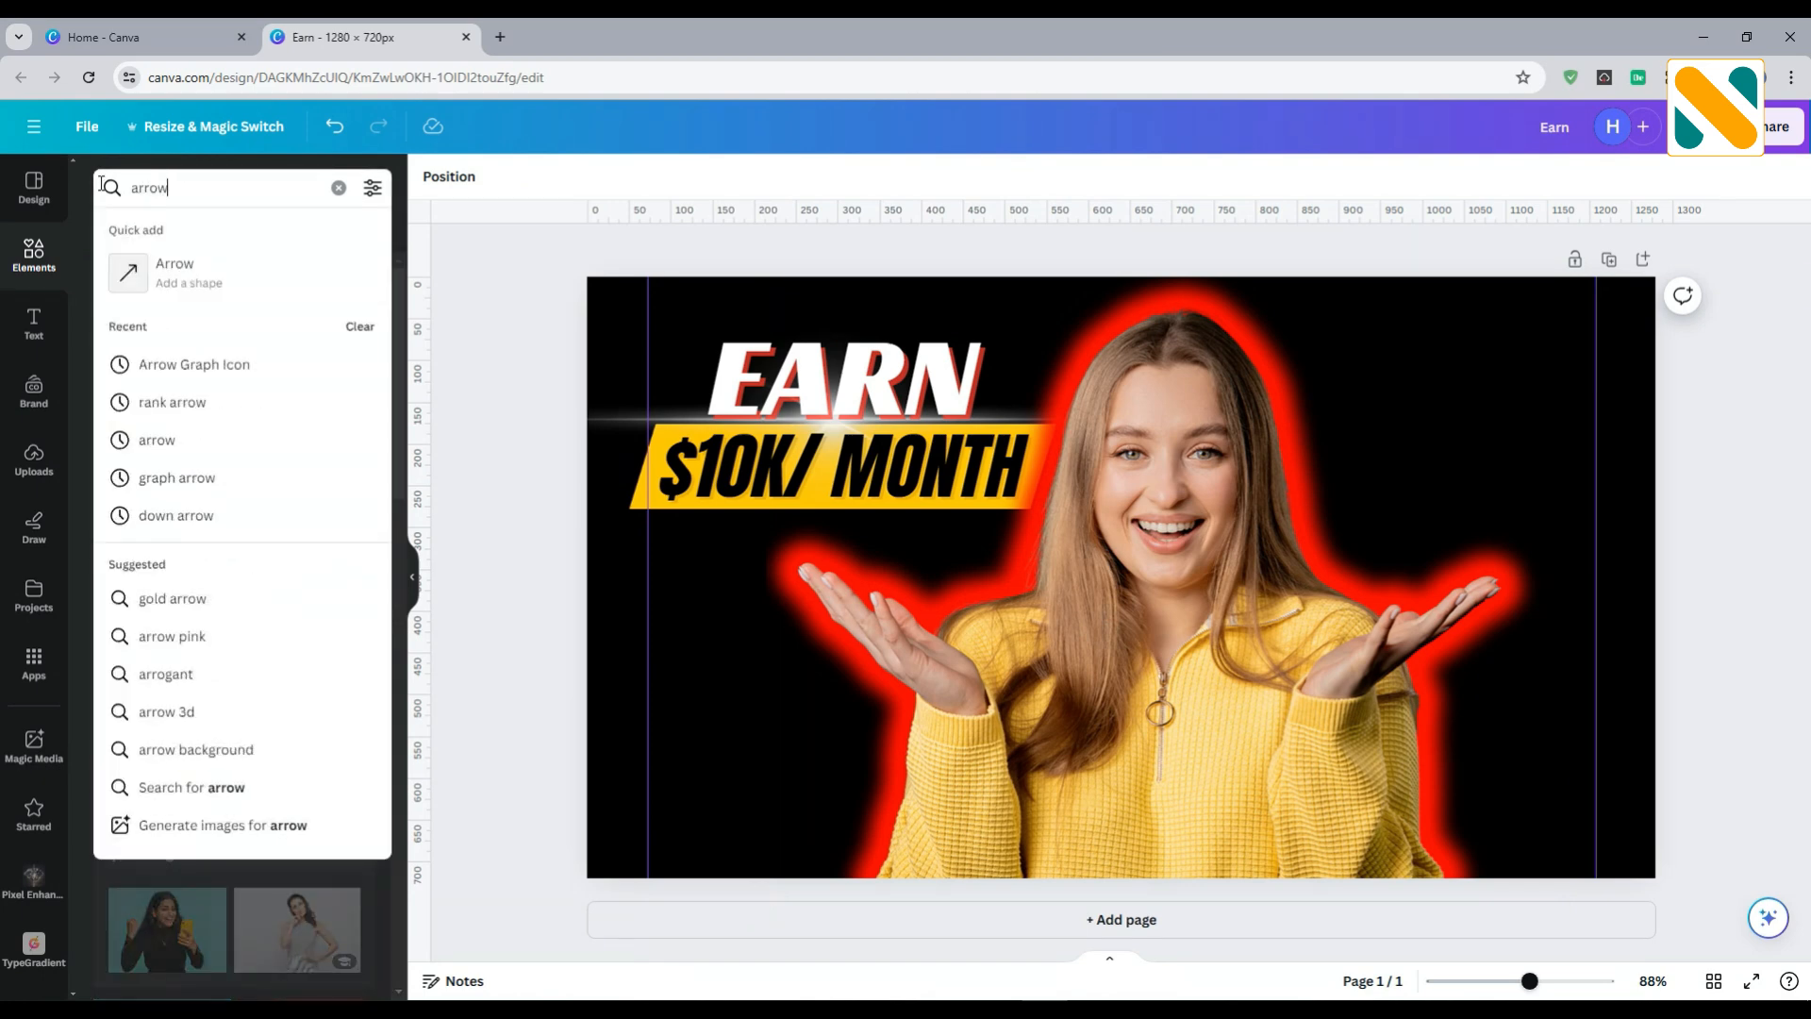
text( graph)
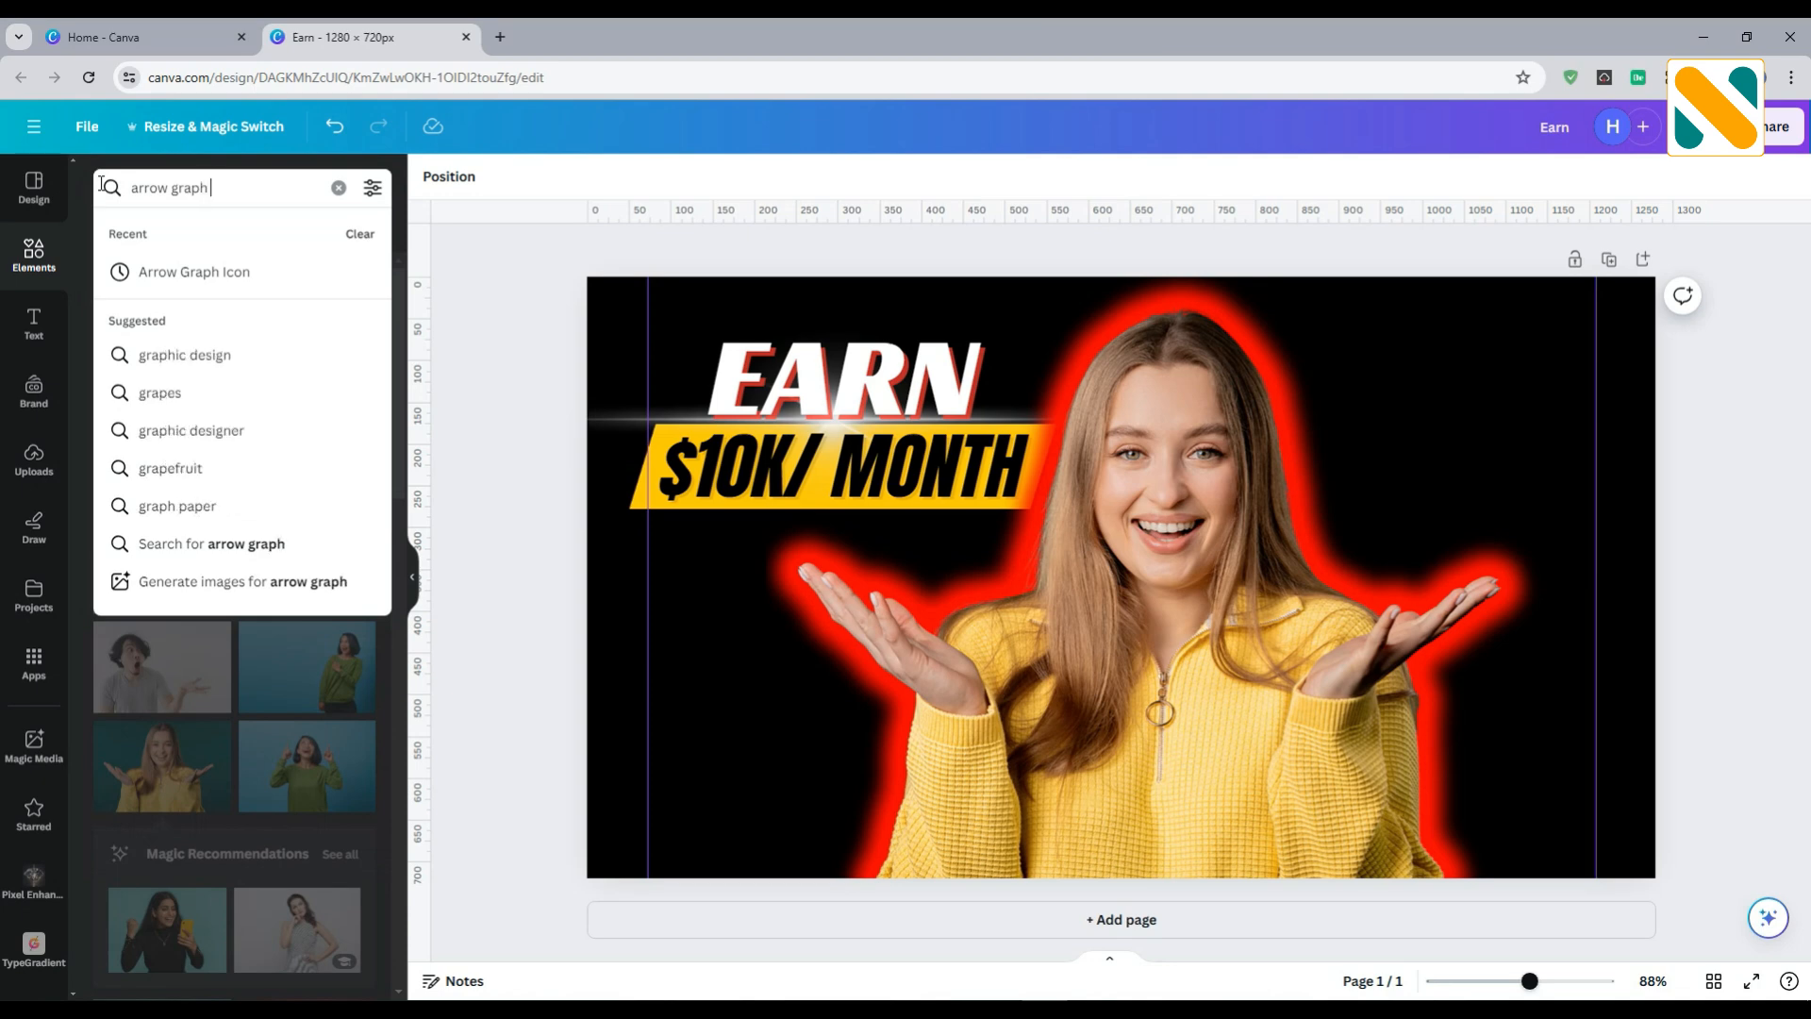
text( icon)
key(Return)
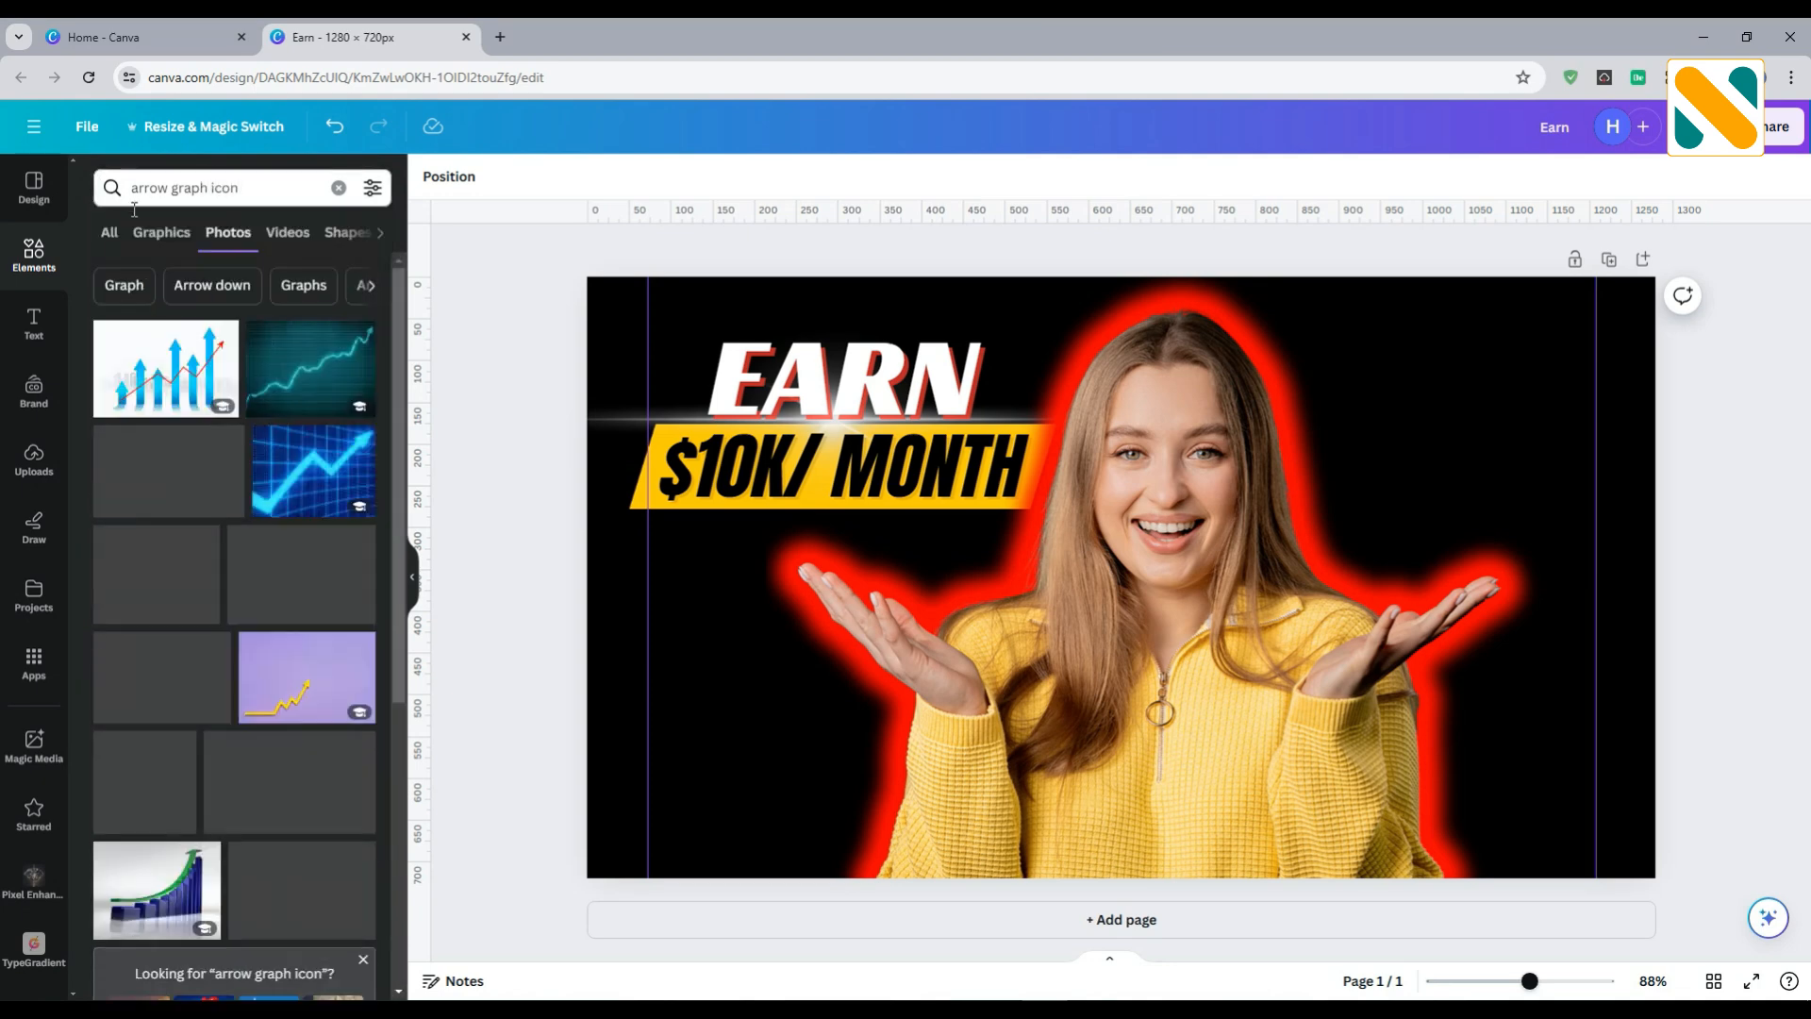
click(161, 244)
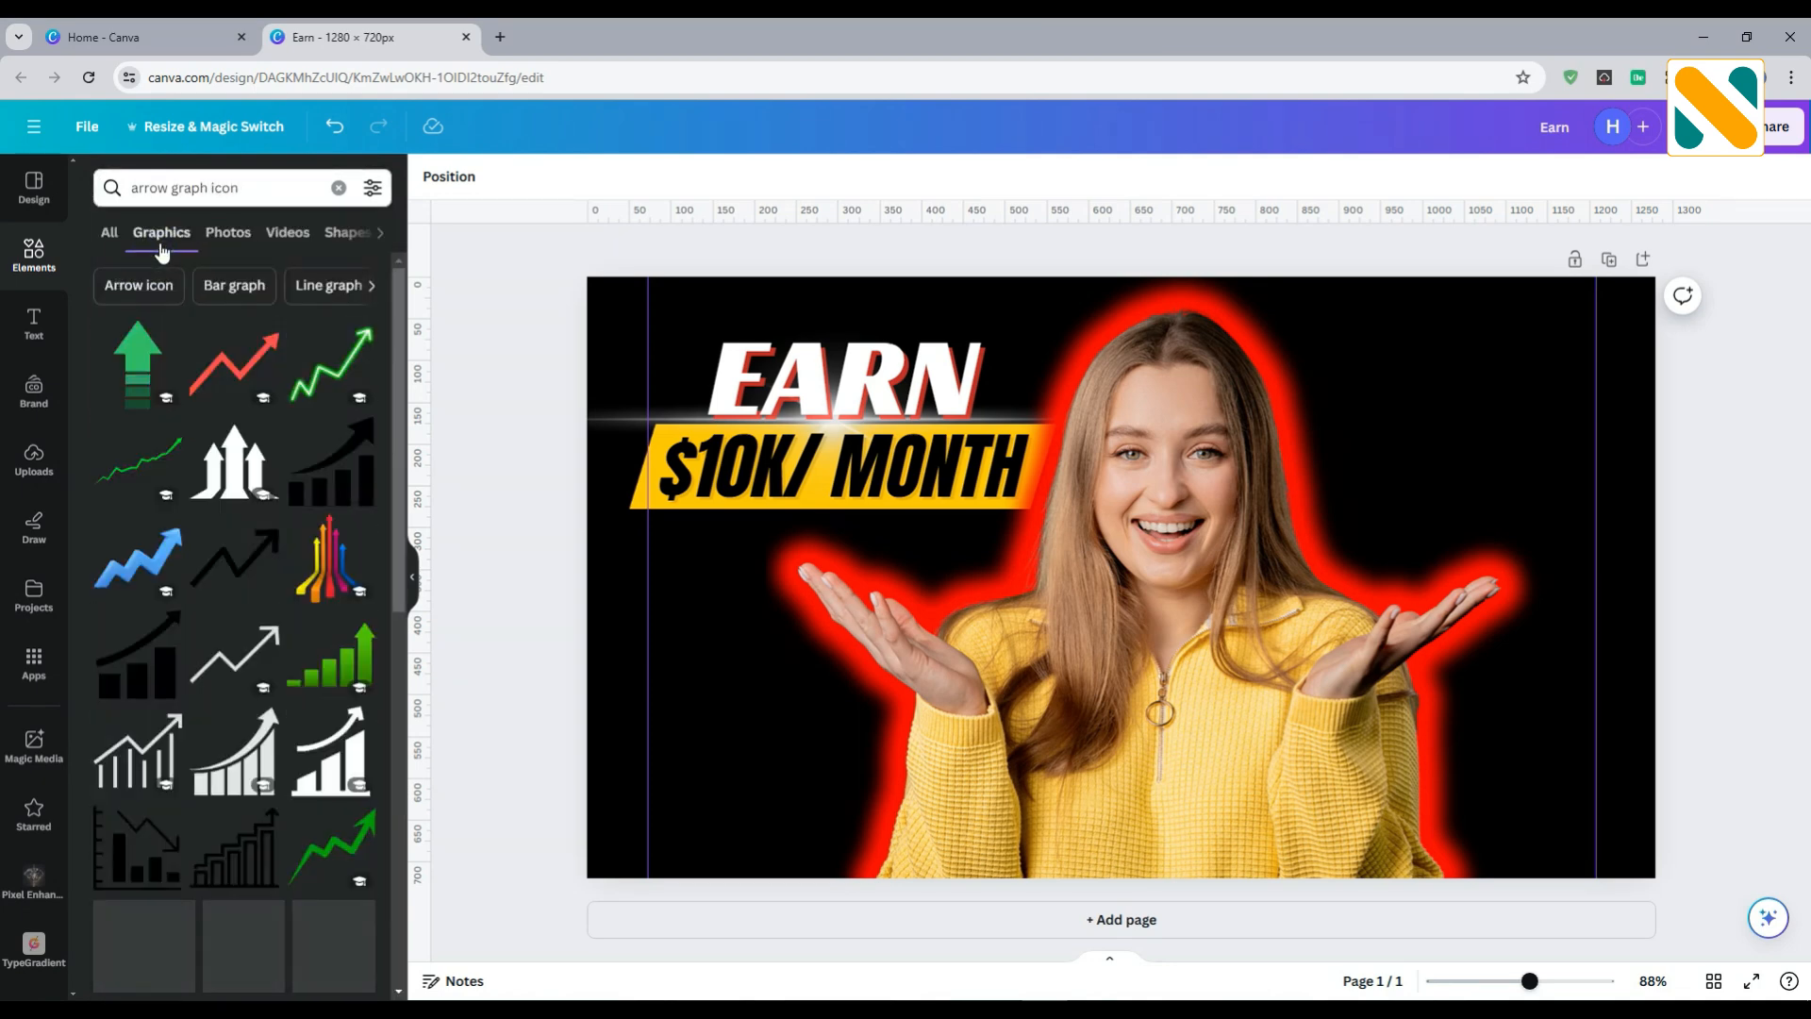
click(336, 852)
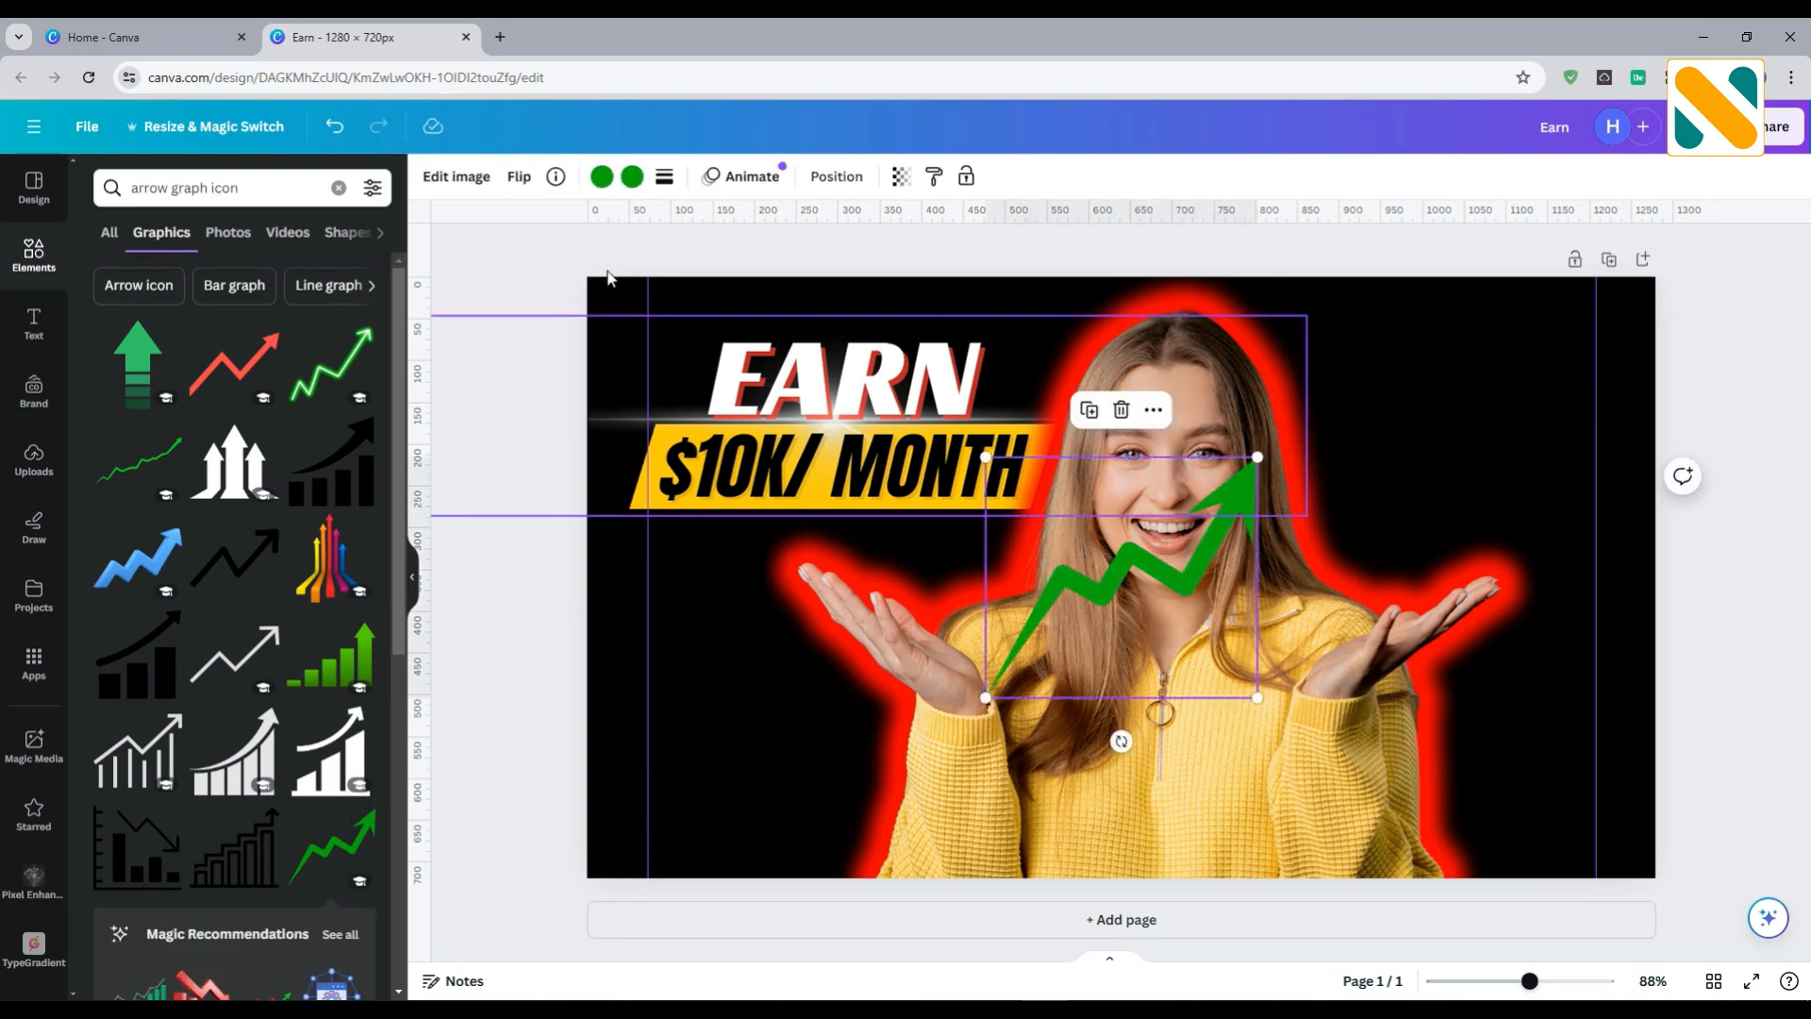
Recolor both green parts of the zigzag arrow to bright green #04FF0B
click(603, 178)
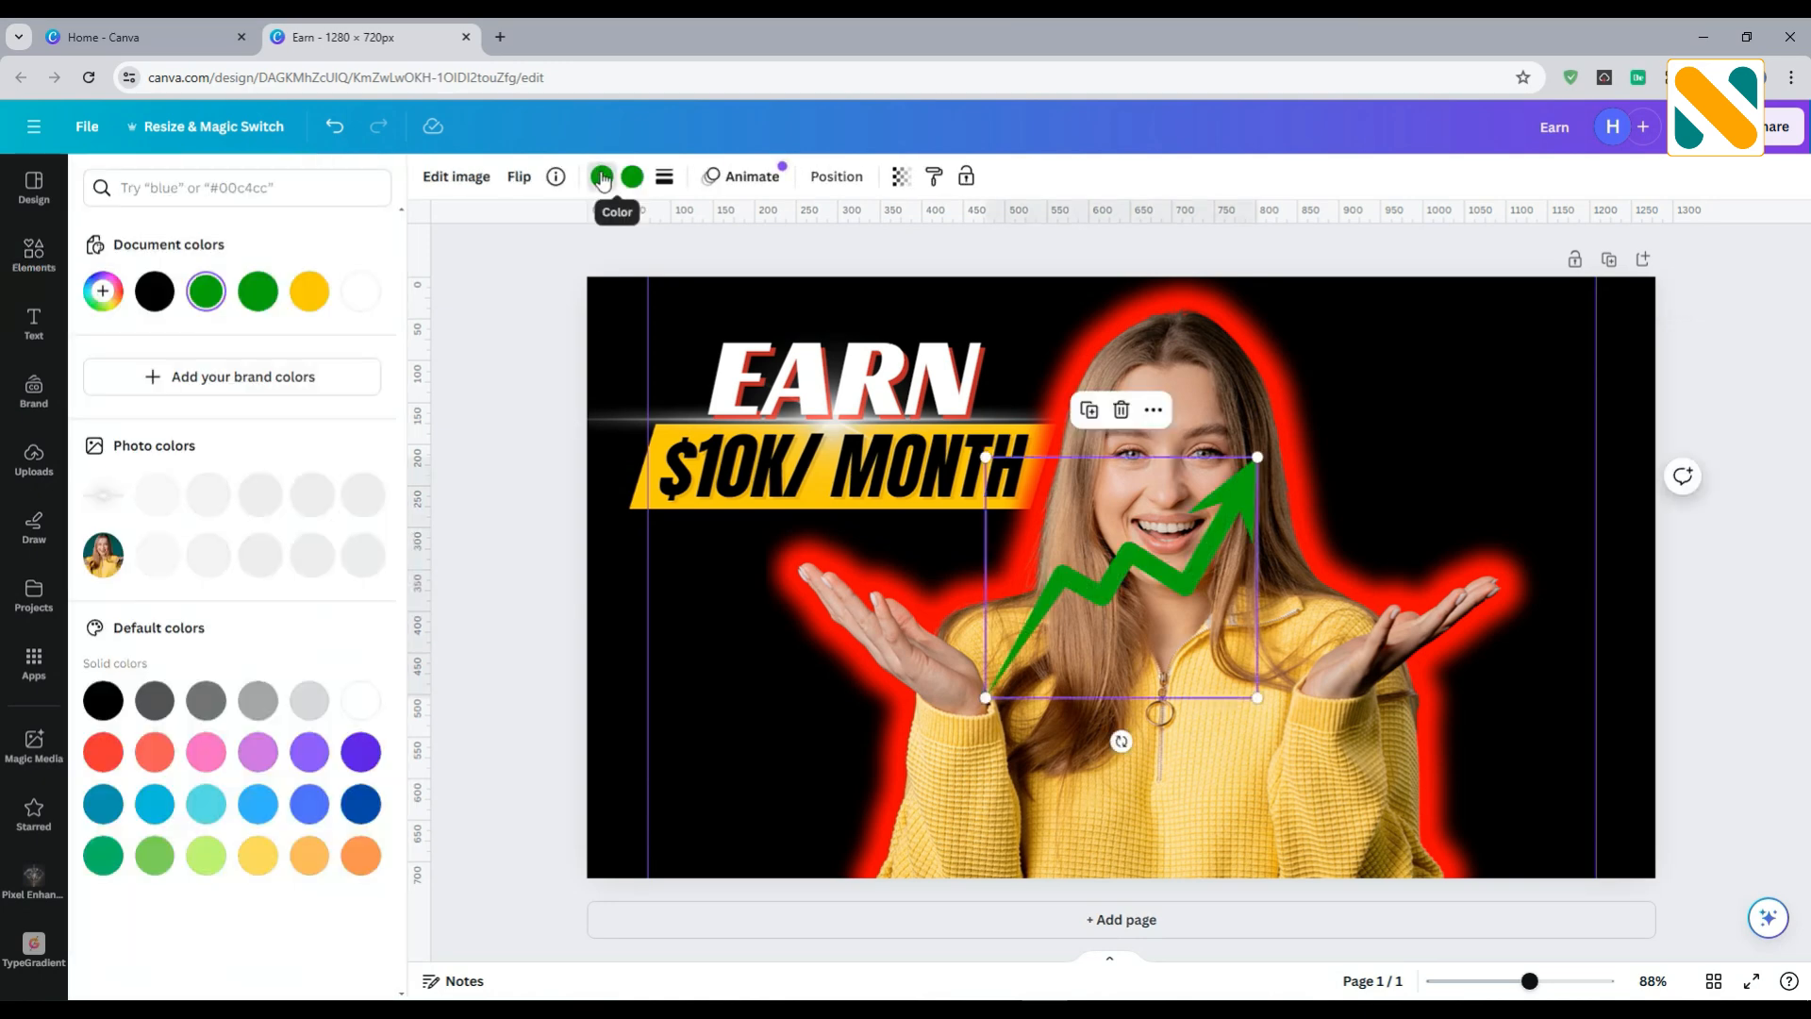
click(207, 293)
click(356, 339)
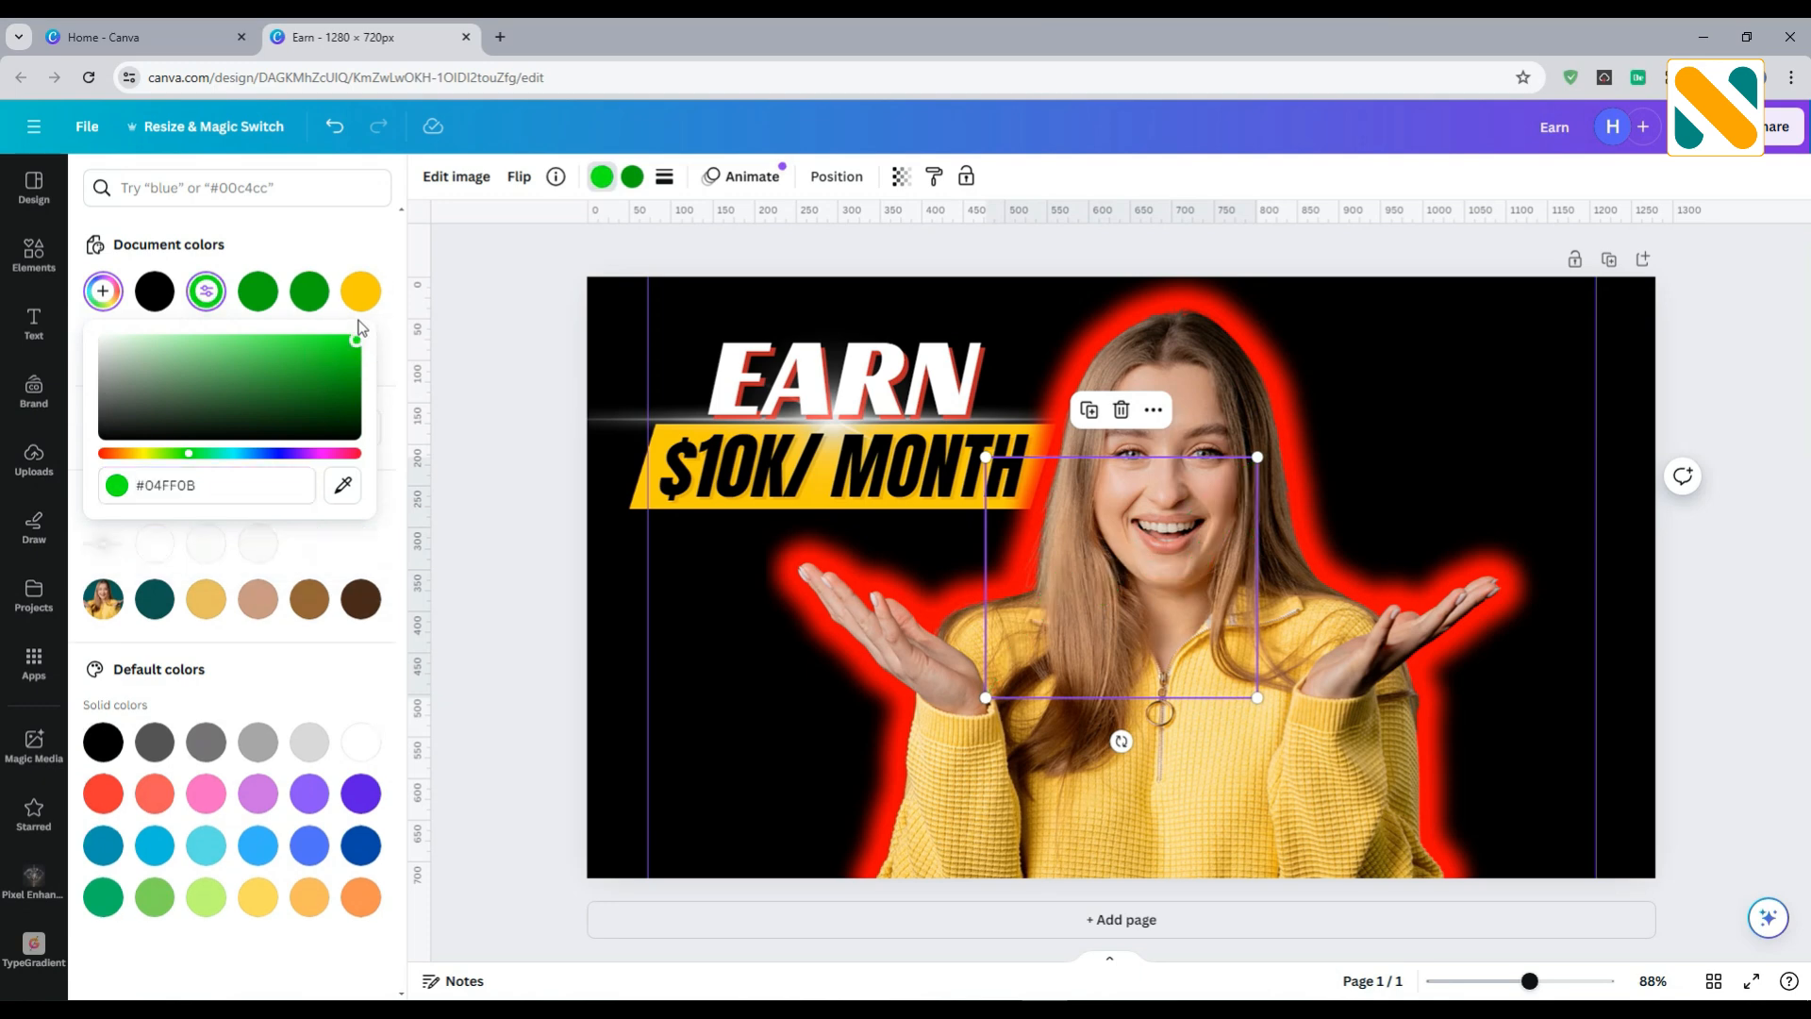
click(631, 177)
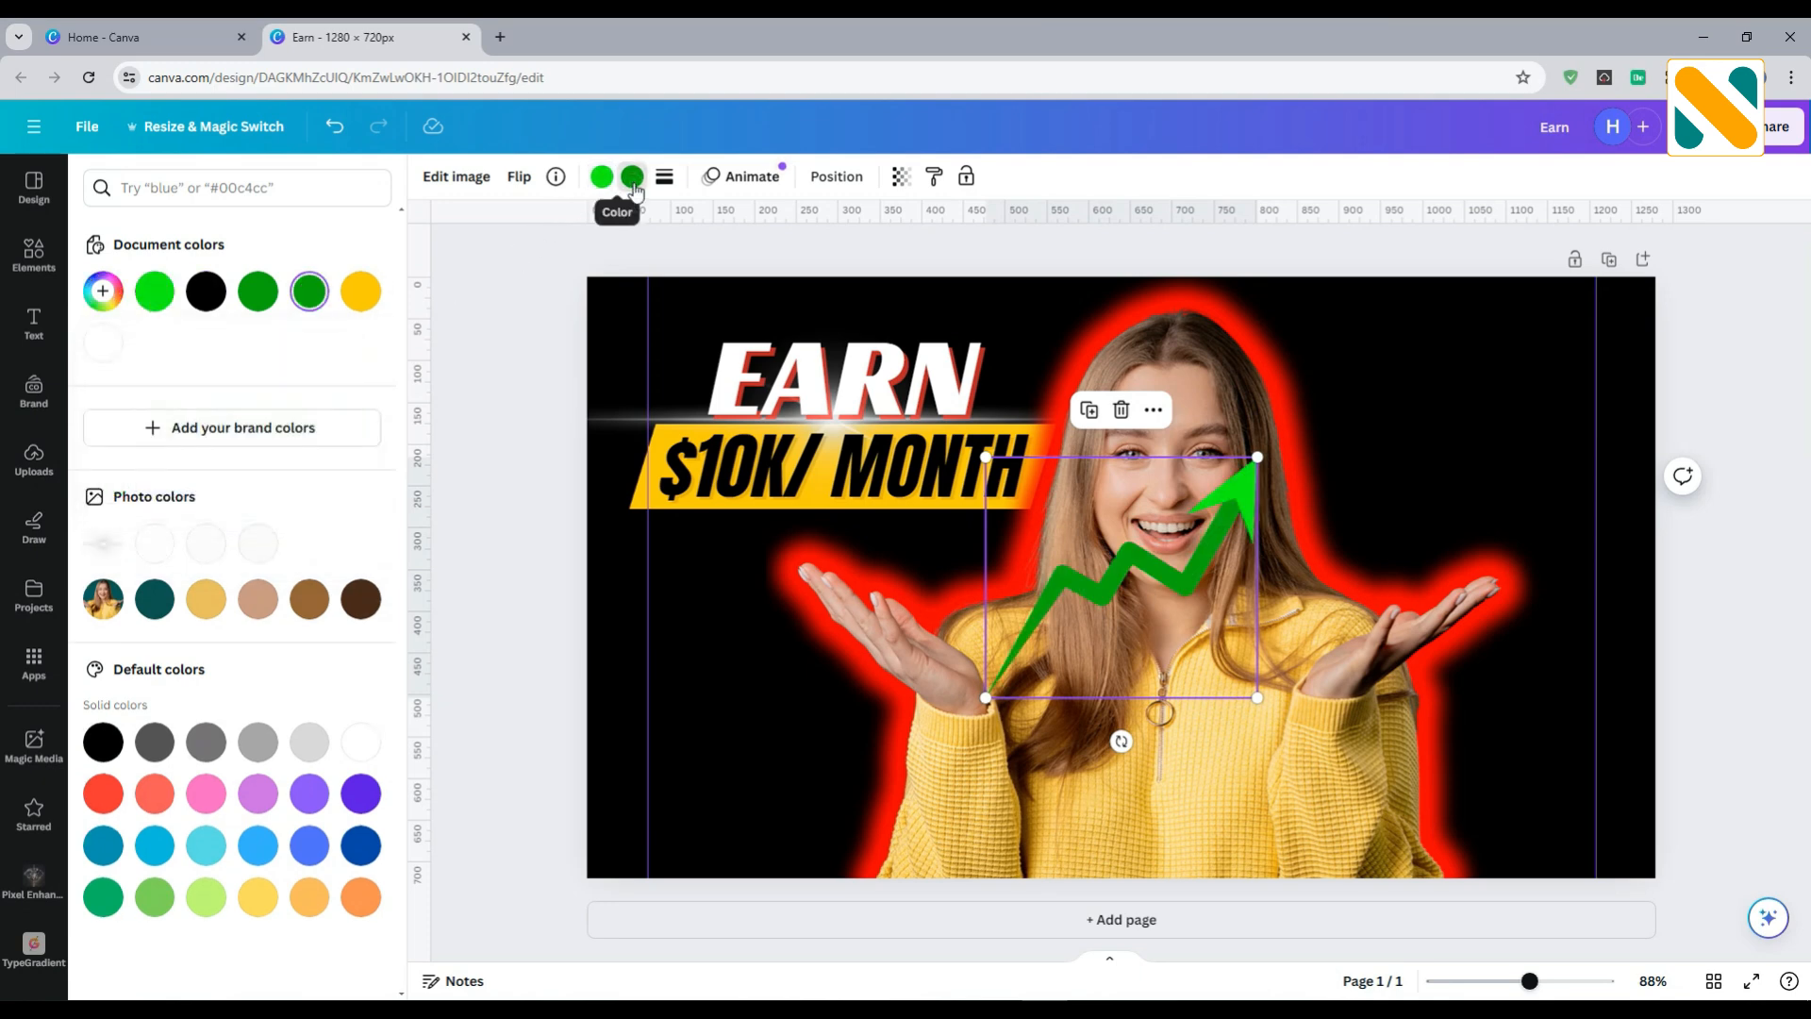
click(154, 292)
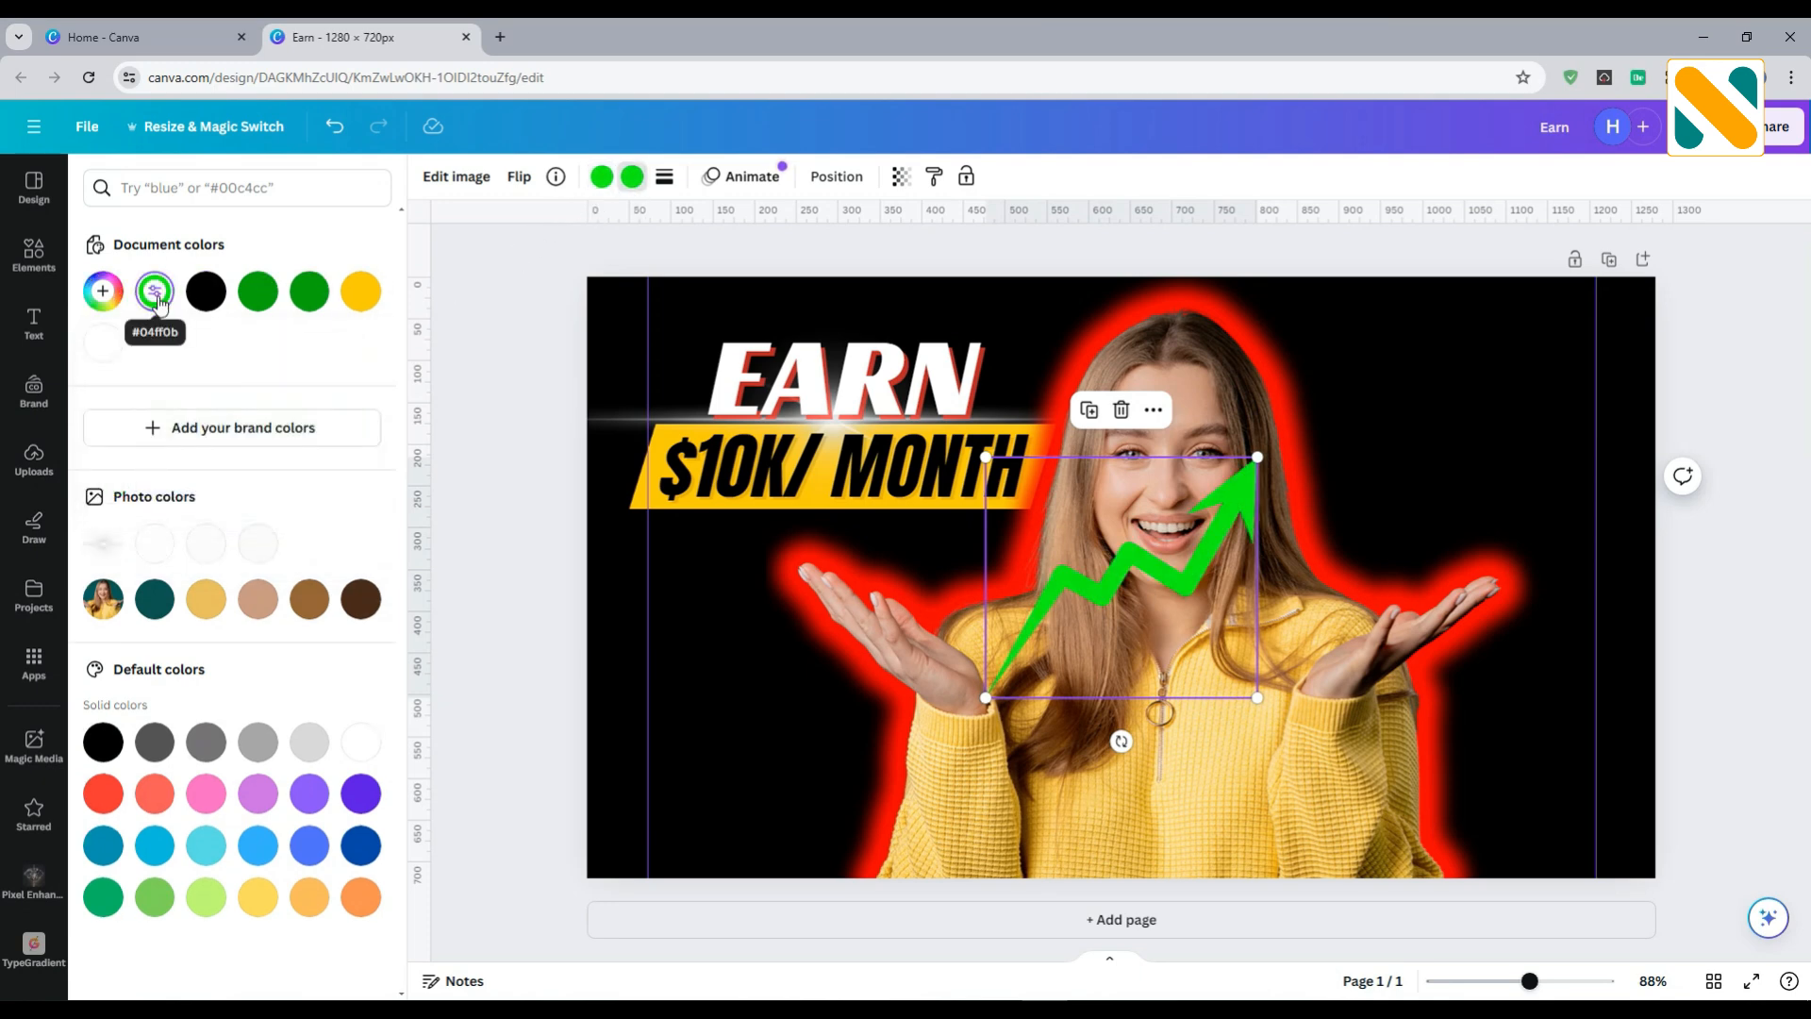
Enlarge the green arrow to about 826 × 732 px, center it horizontally on the page and send it backward behind the woman
drag(1259, 457, 1460, 276)
drag(987, 699, 771, 887)
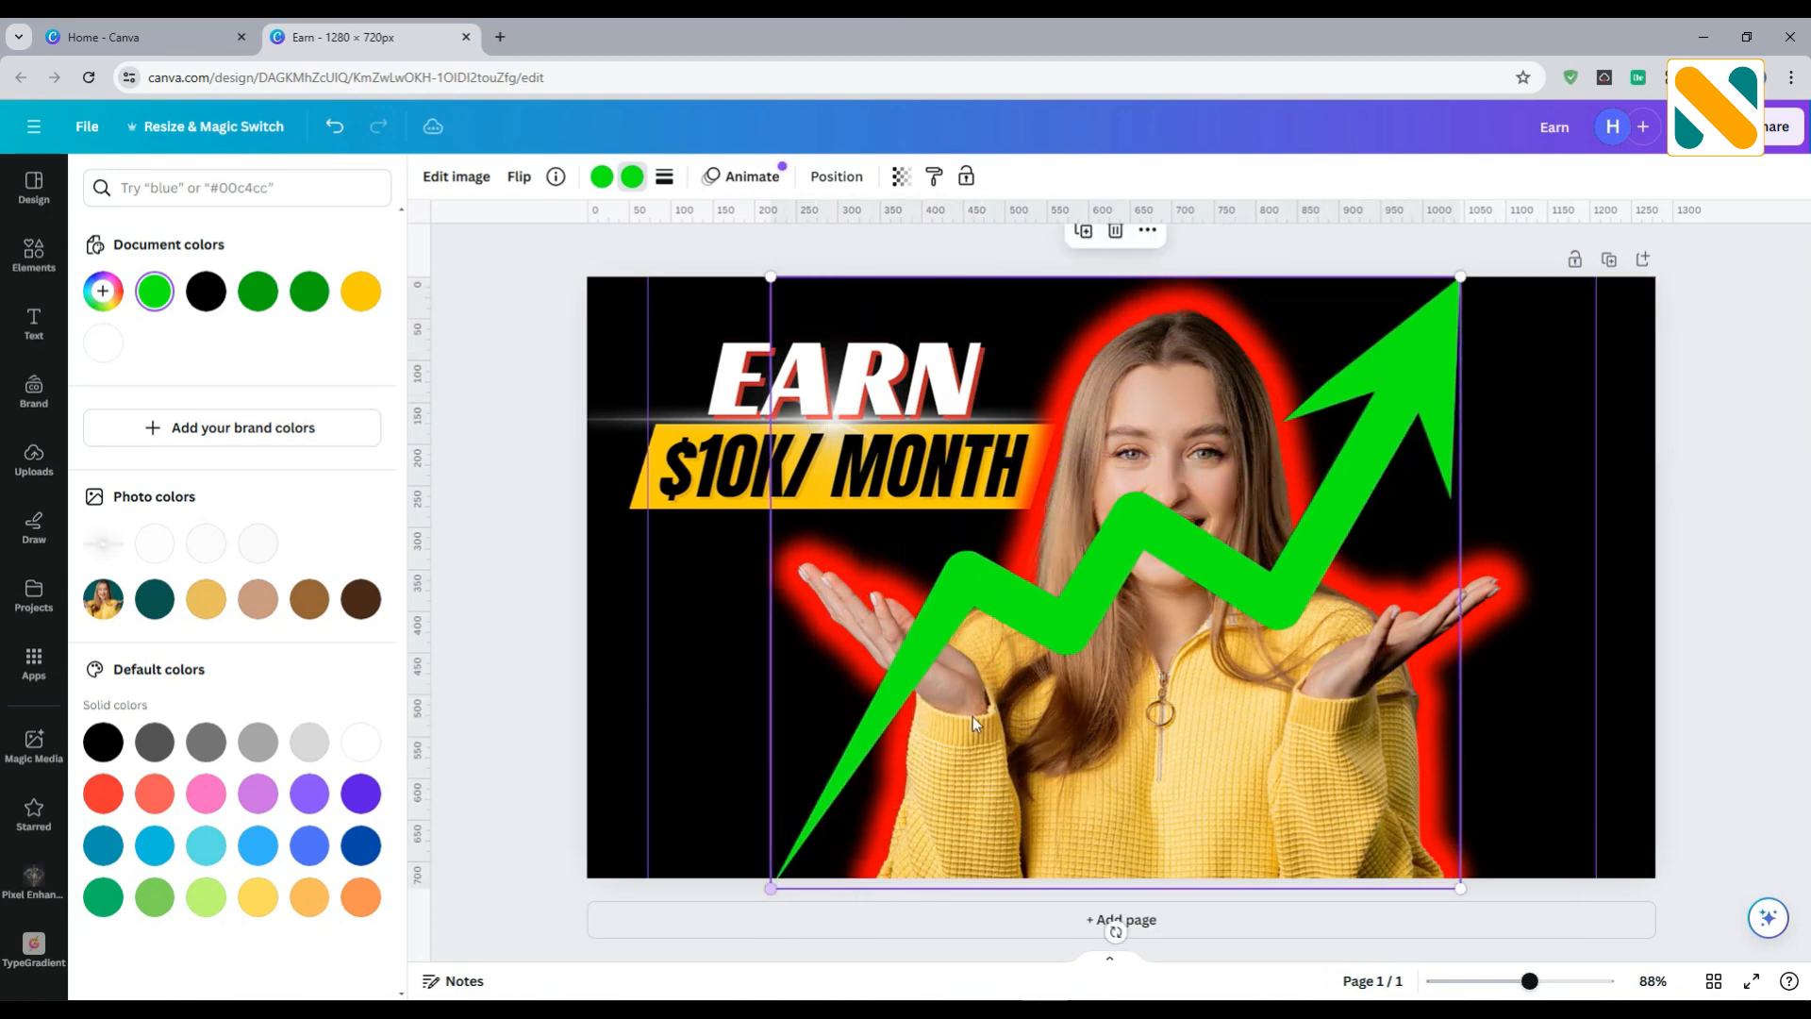
drag(1030, 598, 1037, 617)
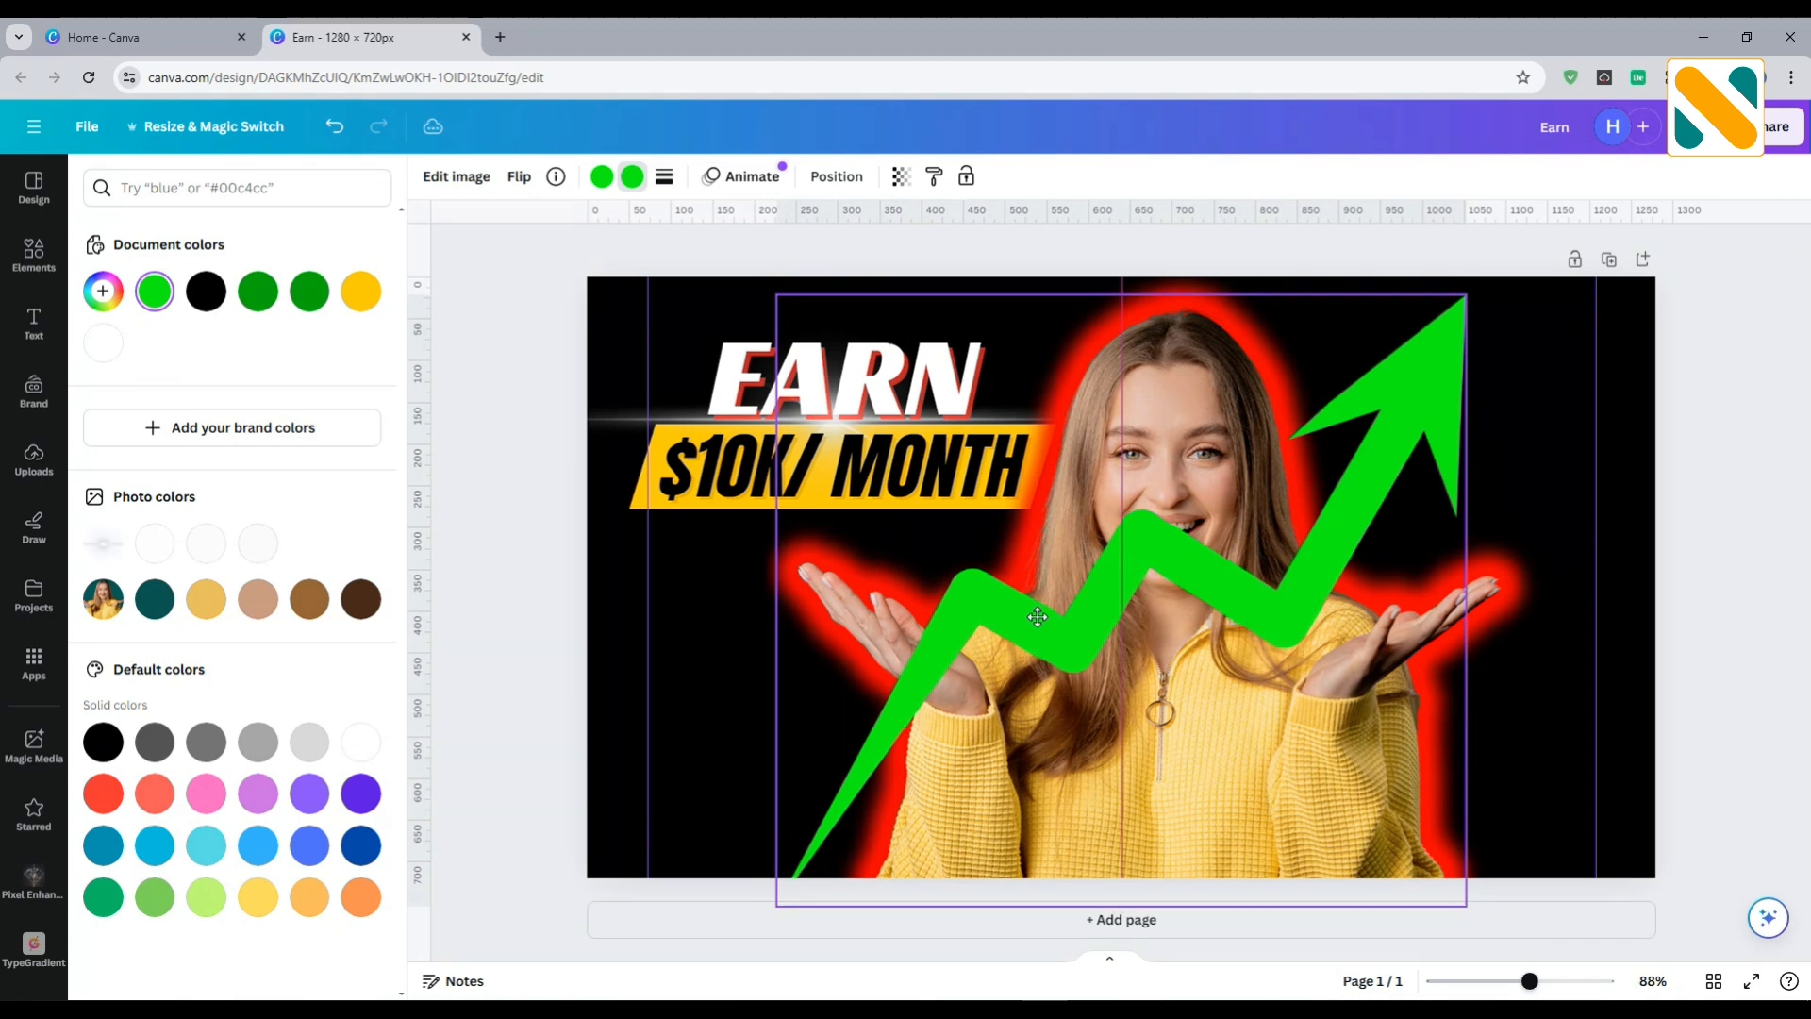
click(834, 180)
click(317, 226)
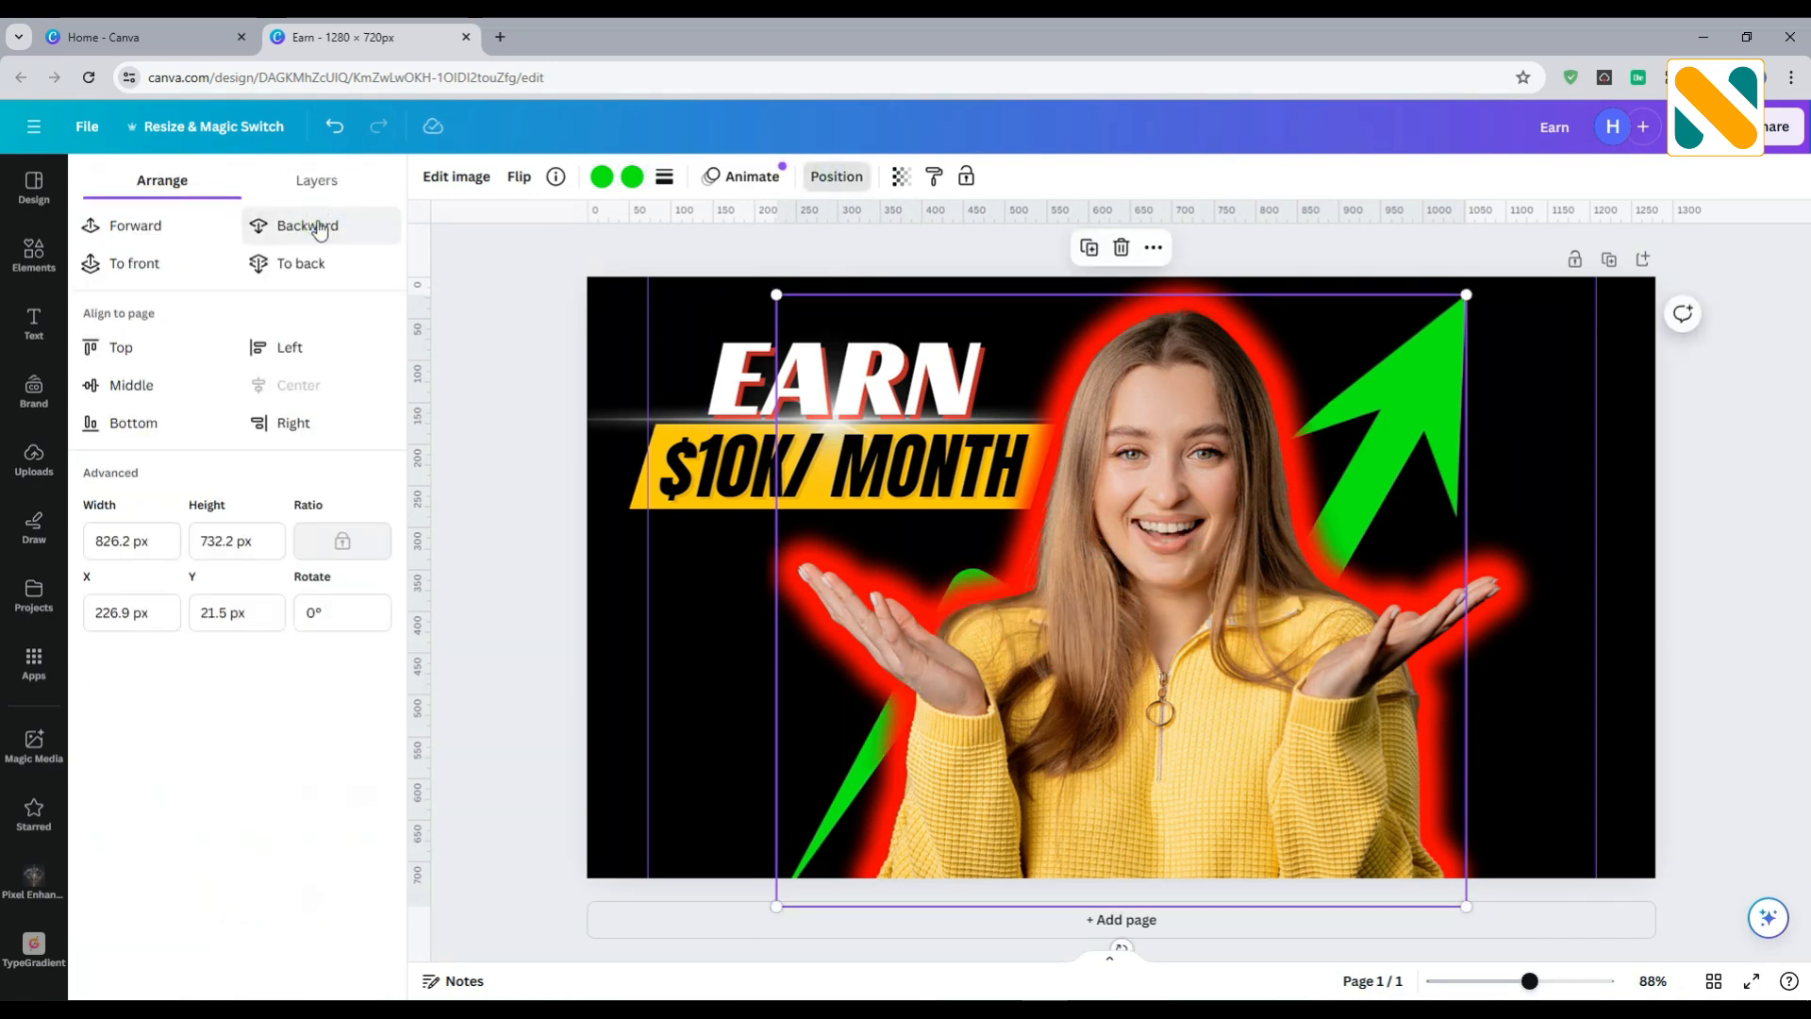
Enlarge the green arrow slightly toward the page's lower-left corner, keeping its tip near the top edge, and deselect it
drag(776, 907, 688, 939)
drag(757, 791, 756, 780)
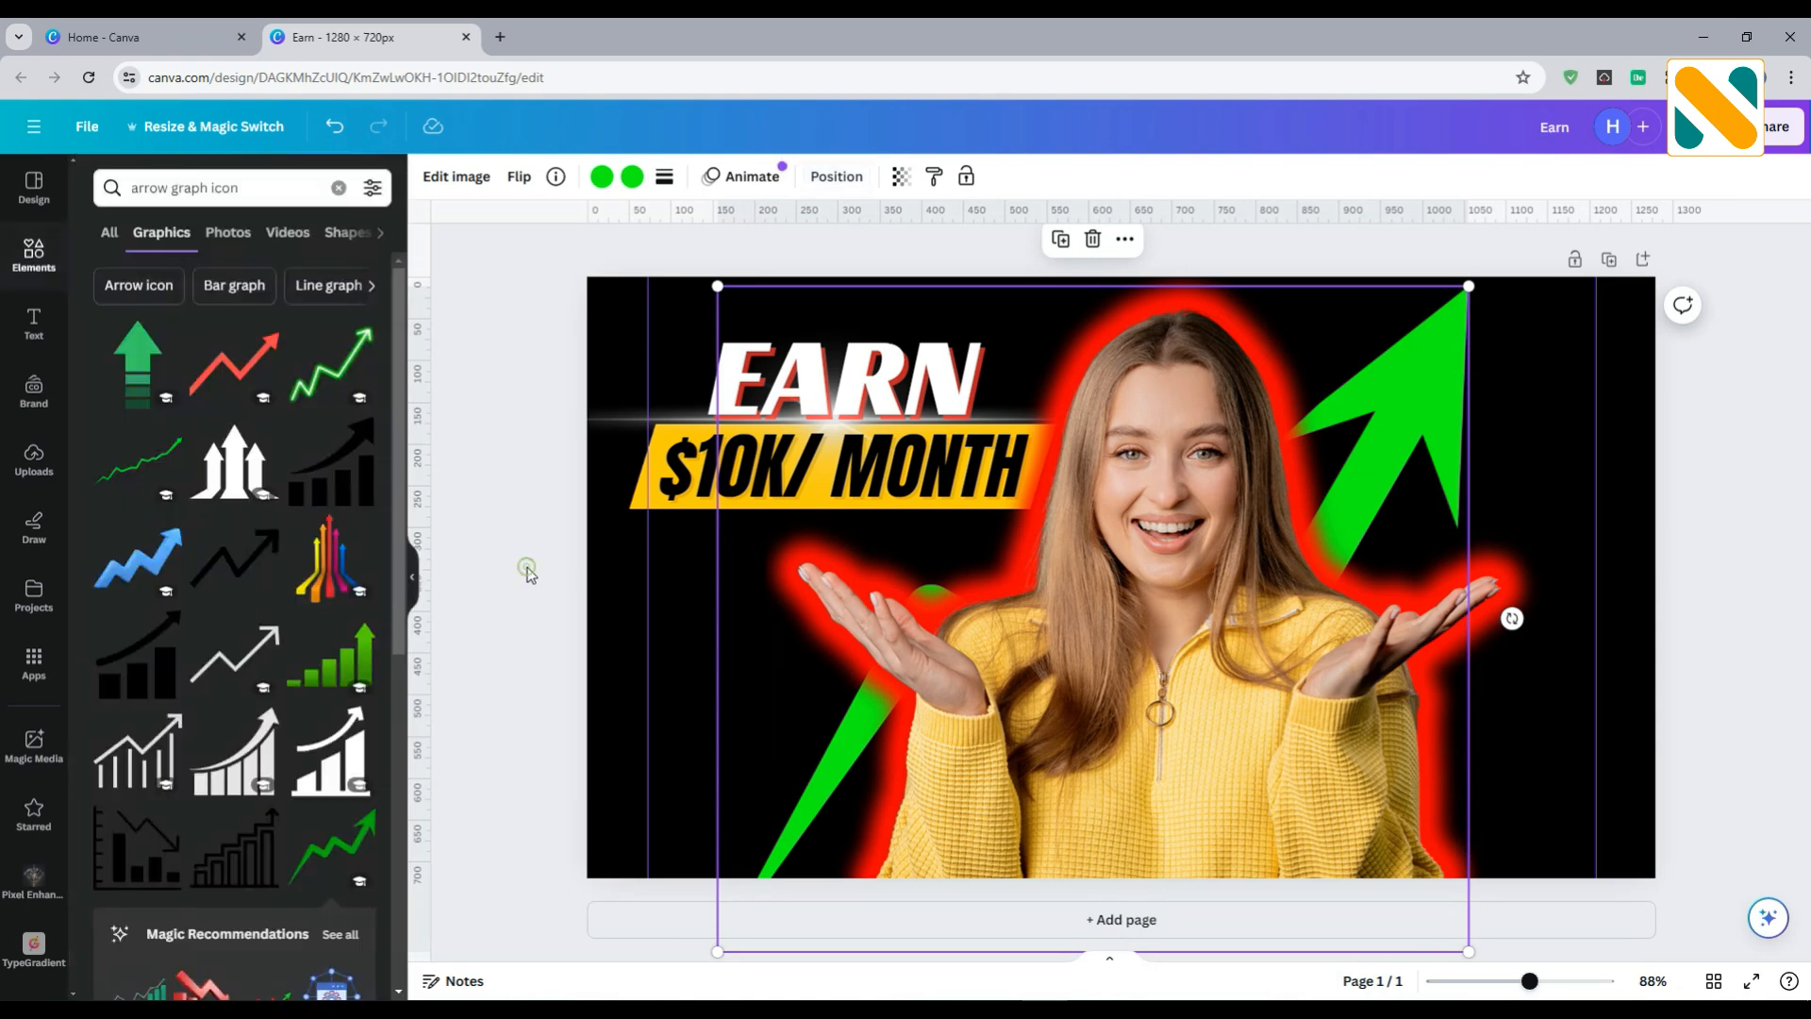
click(528, 568)
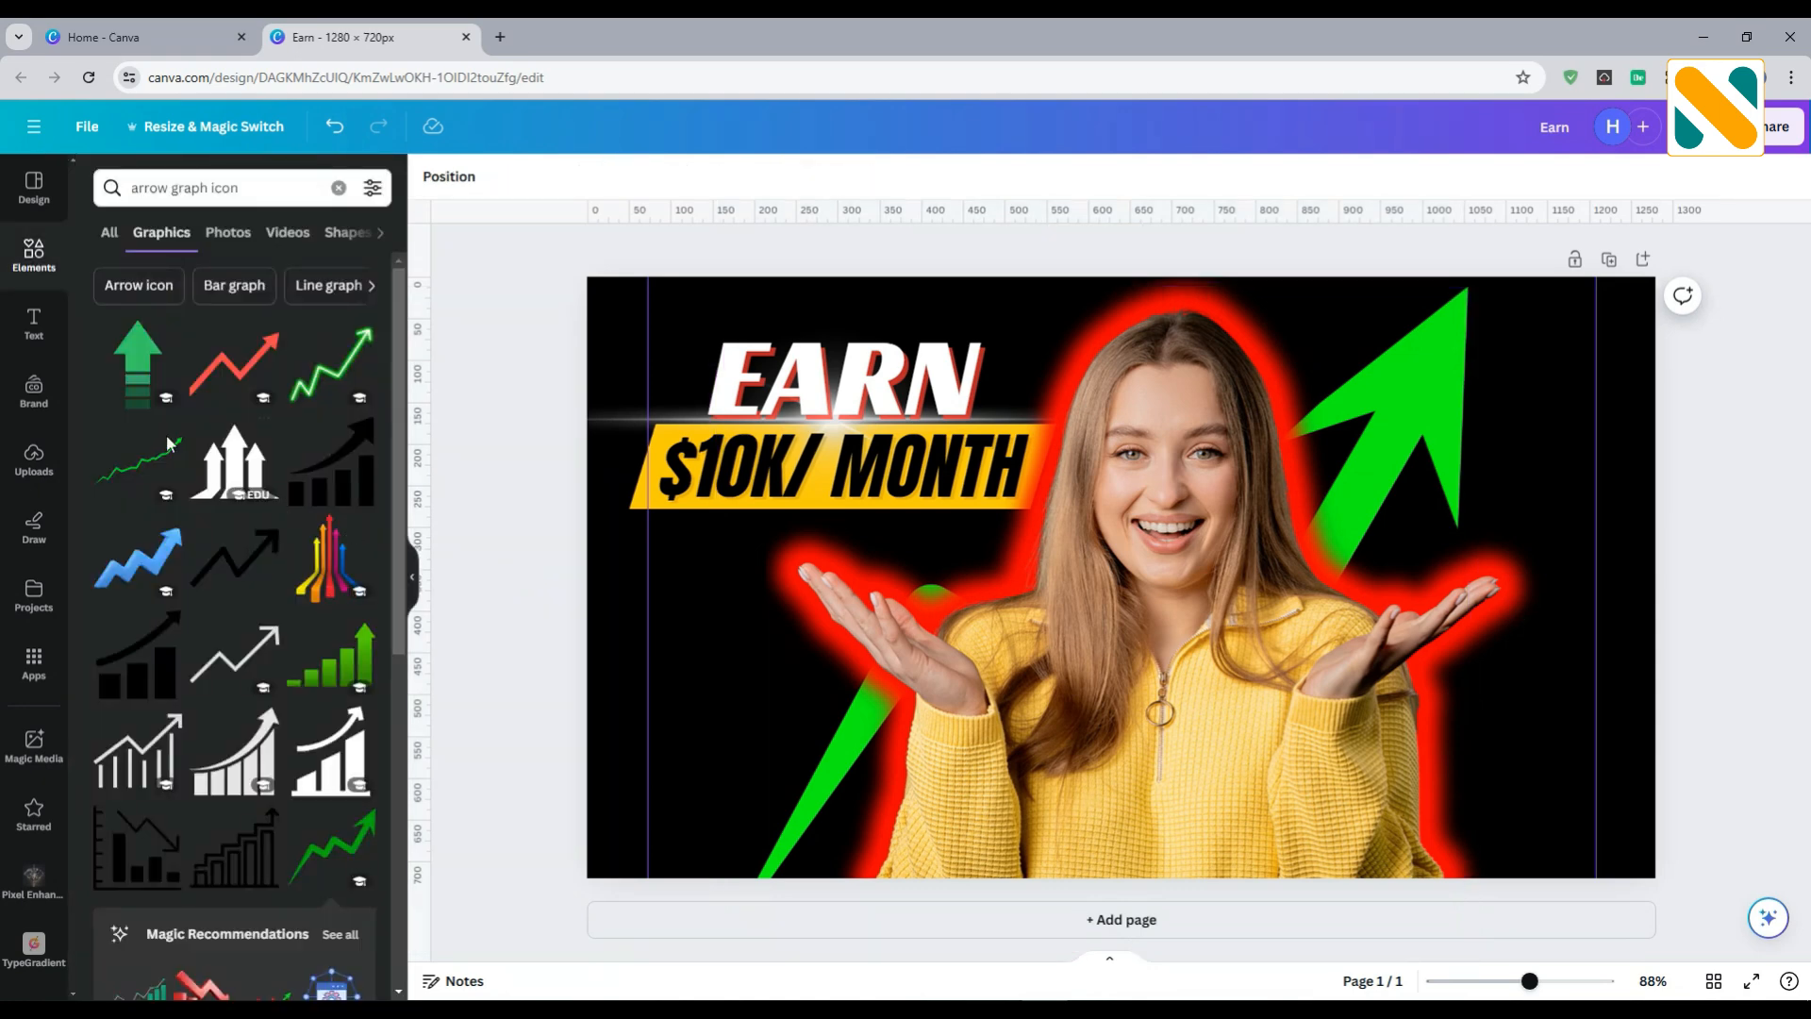
Add the front-facing open laptop from the computer mockups to the page
click(34, 269)
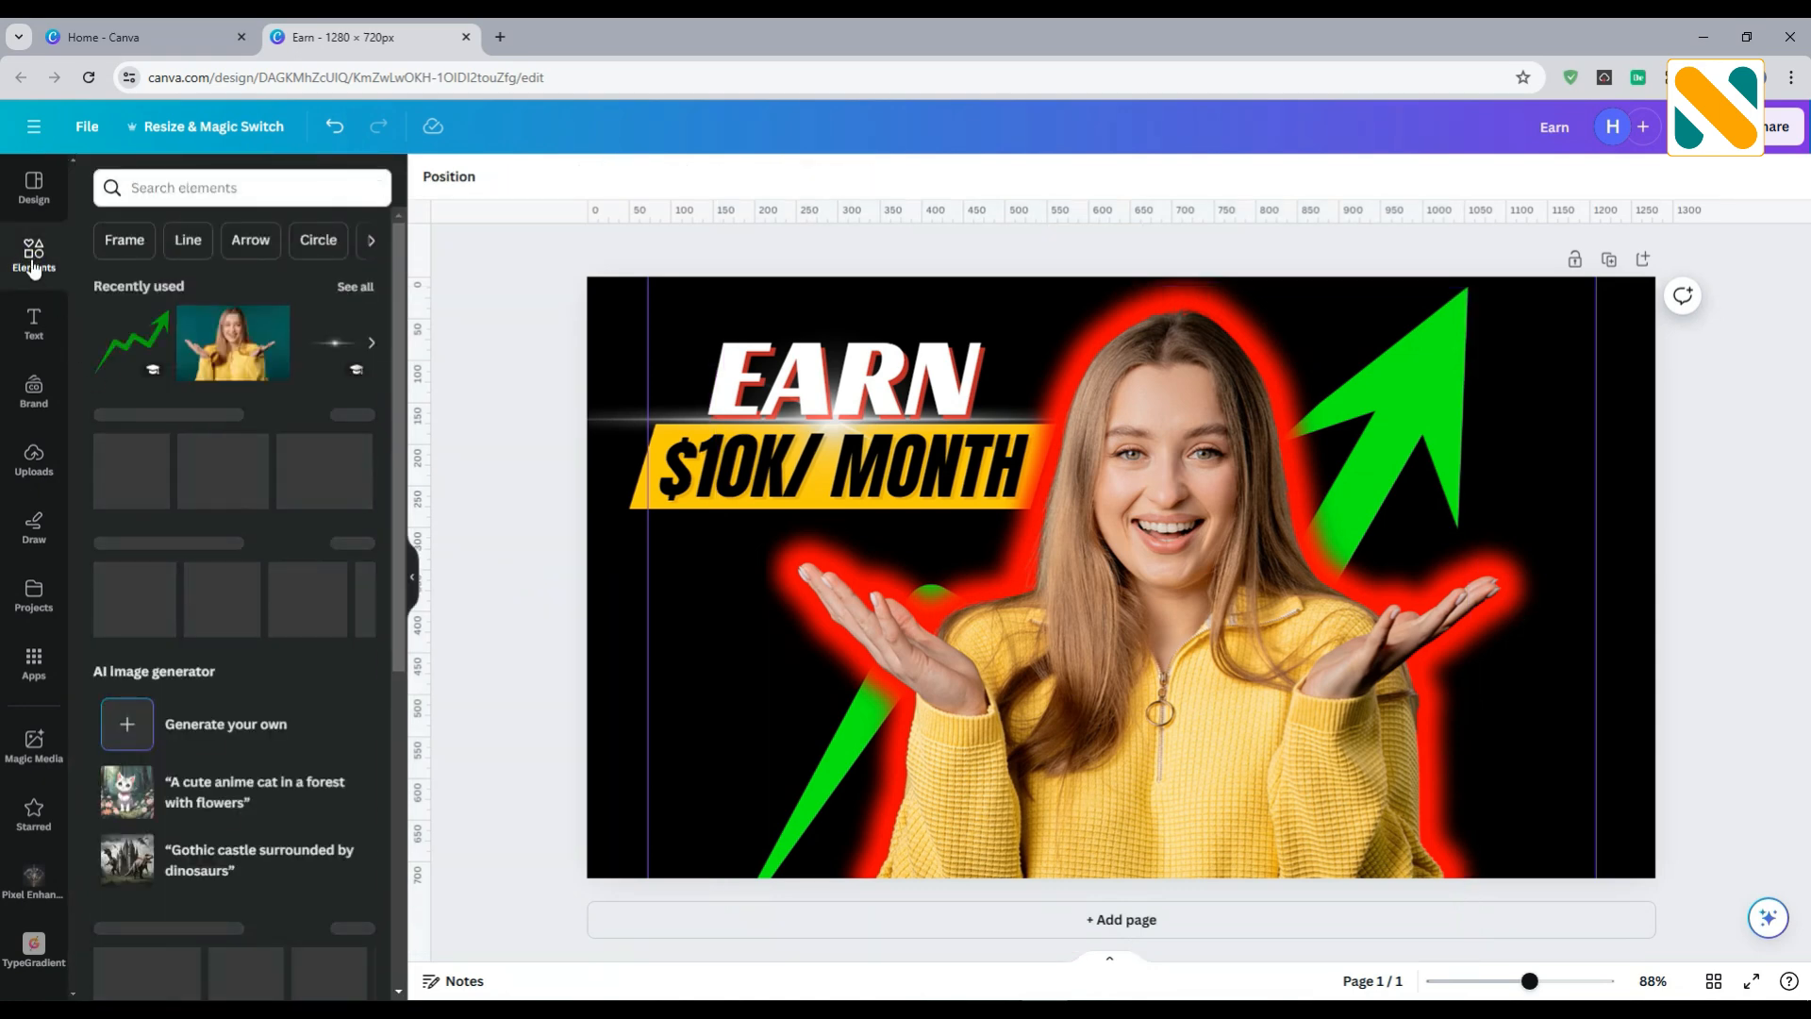
scroll(281, 670, down, 10)
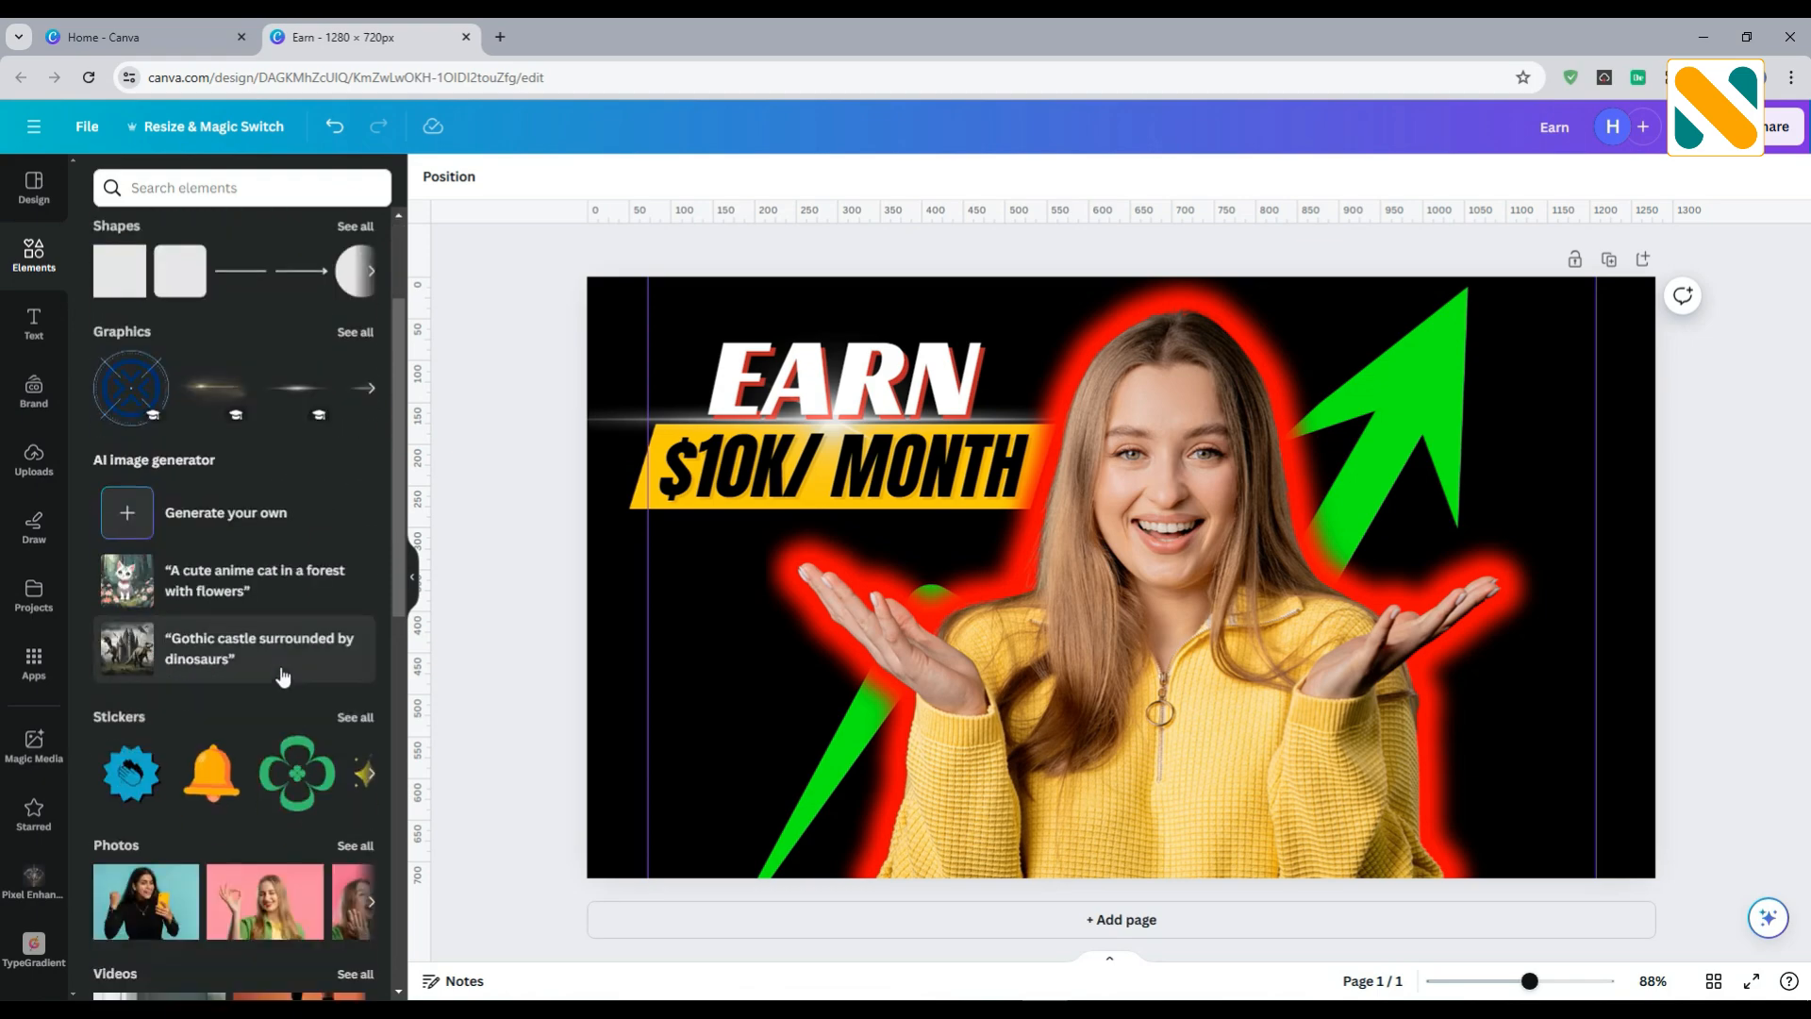
scroll(280, 672, down, 5)
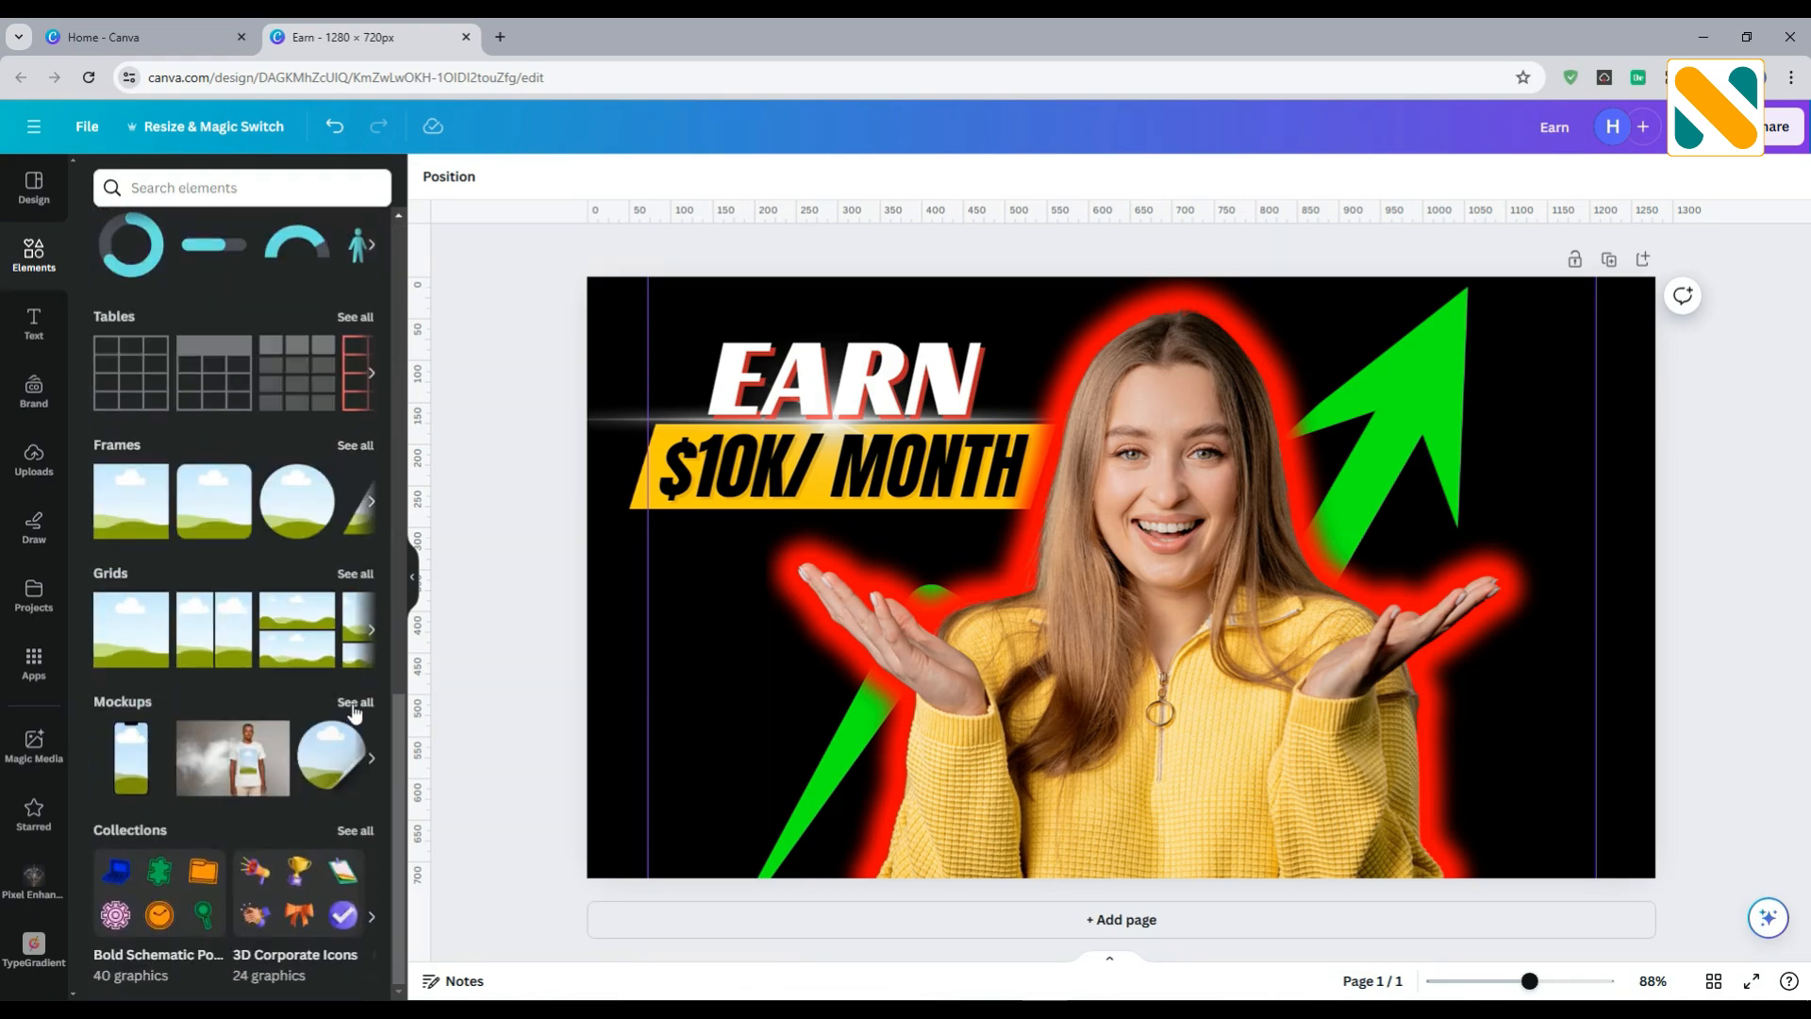
click(355, 704)
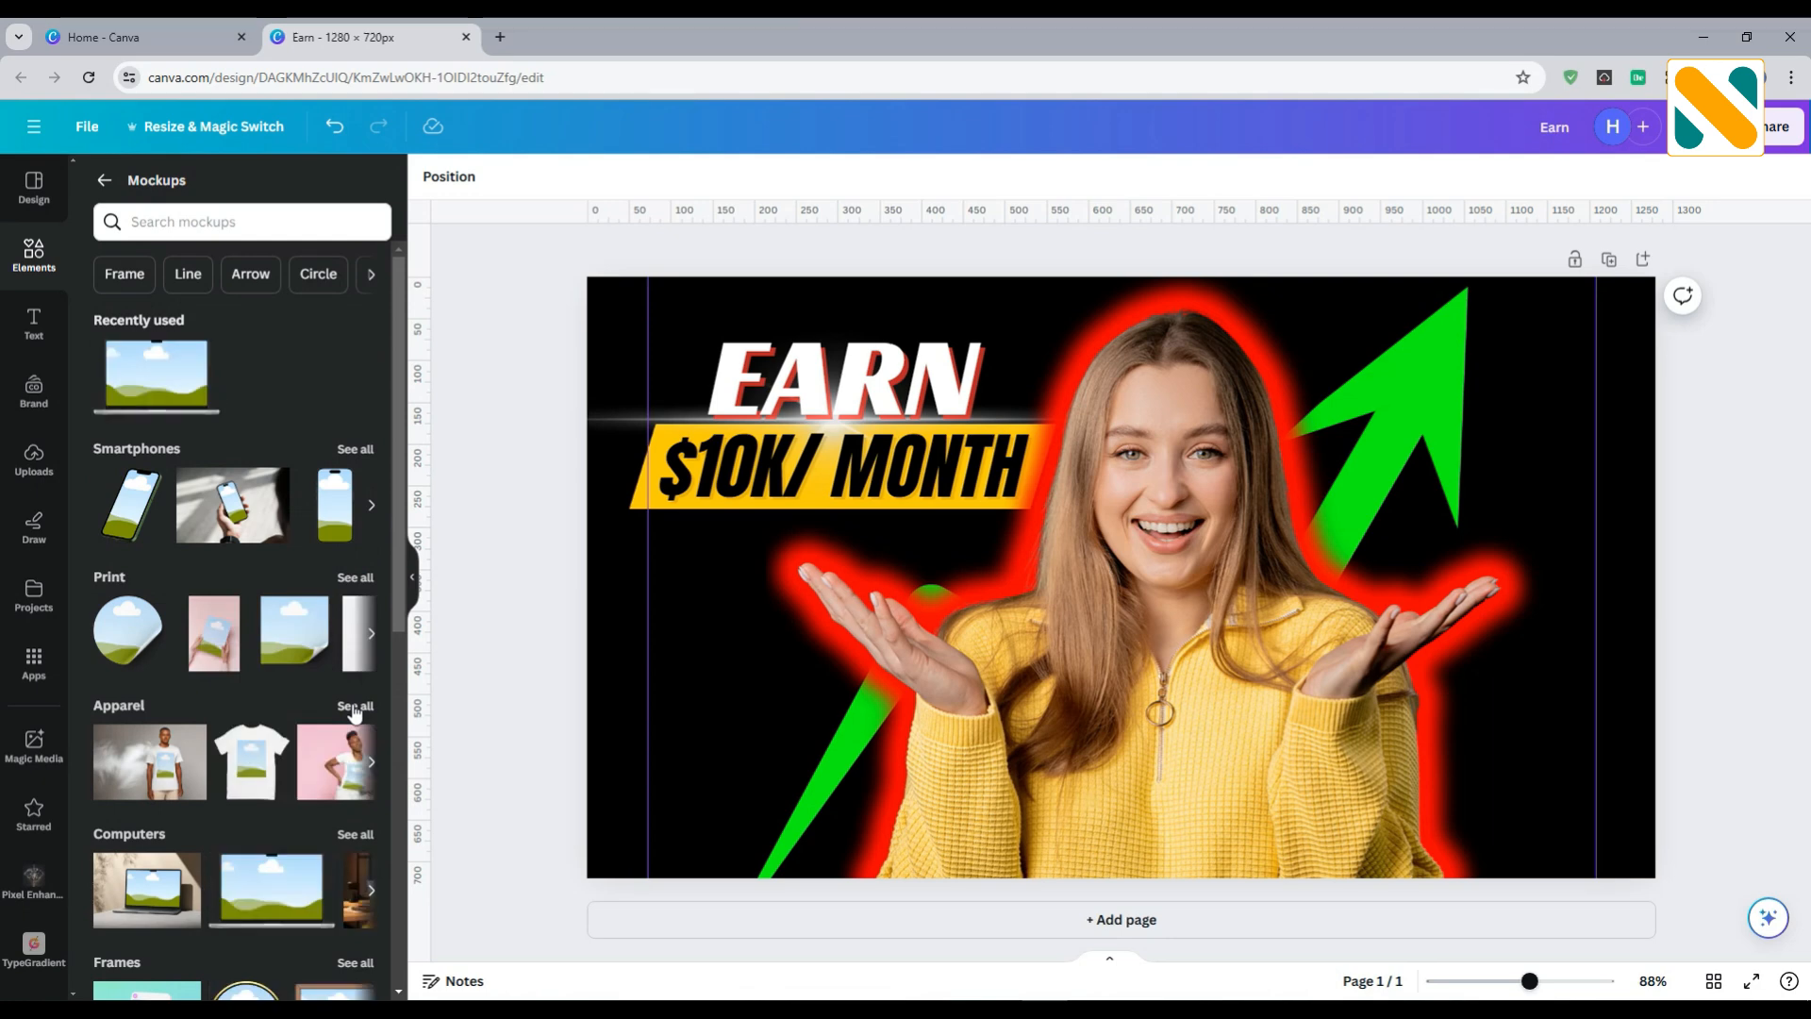
click(354, 834)
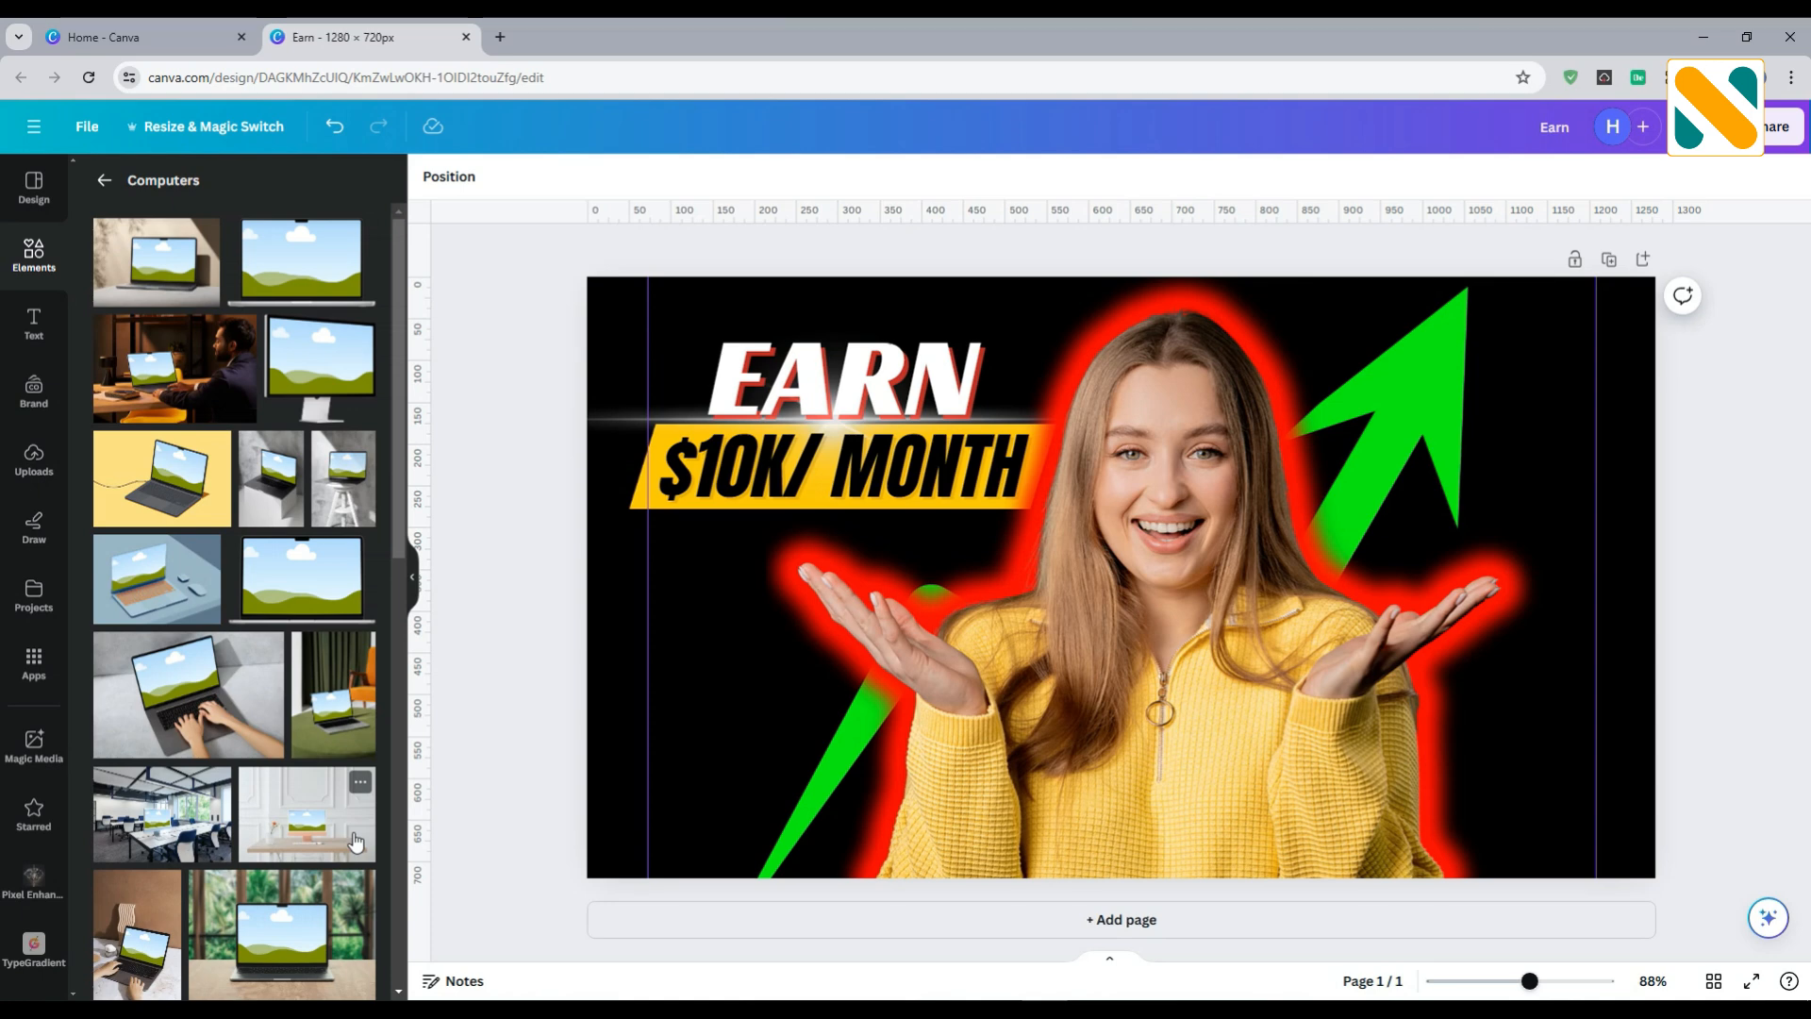
click(295, 276)
Enlarge the laptop mockup slightly and place it on the page's bottom edge, centered in front of the woman's torso, and deselect it
drag(1128, 637, 1123, 820)
drag(1325, 639, 1376, 606)
drag(1123, 760, 1143, 755)
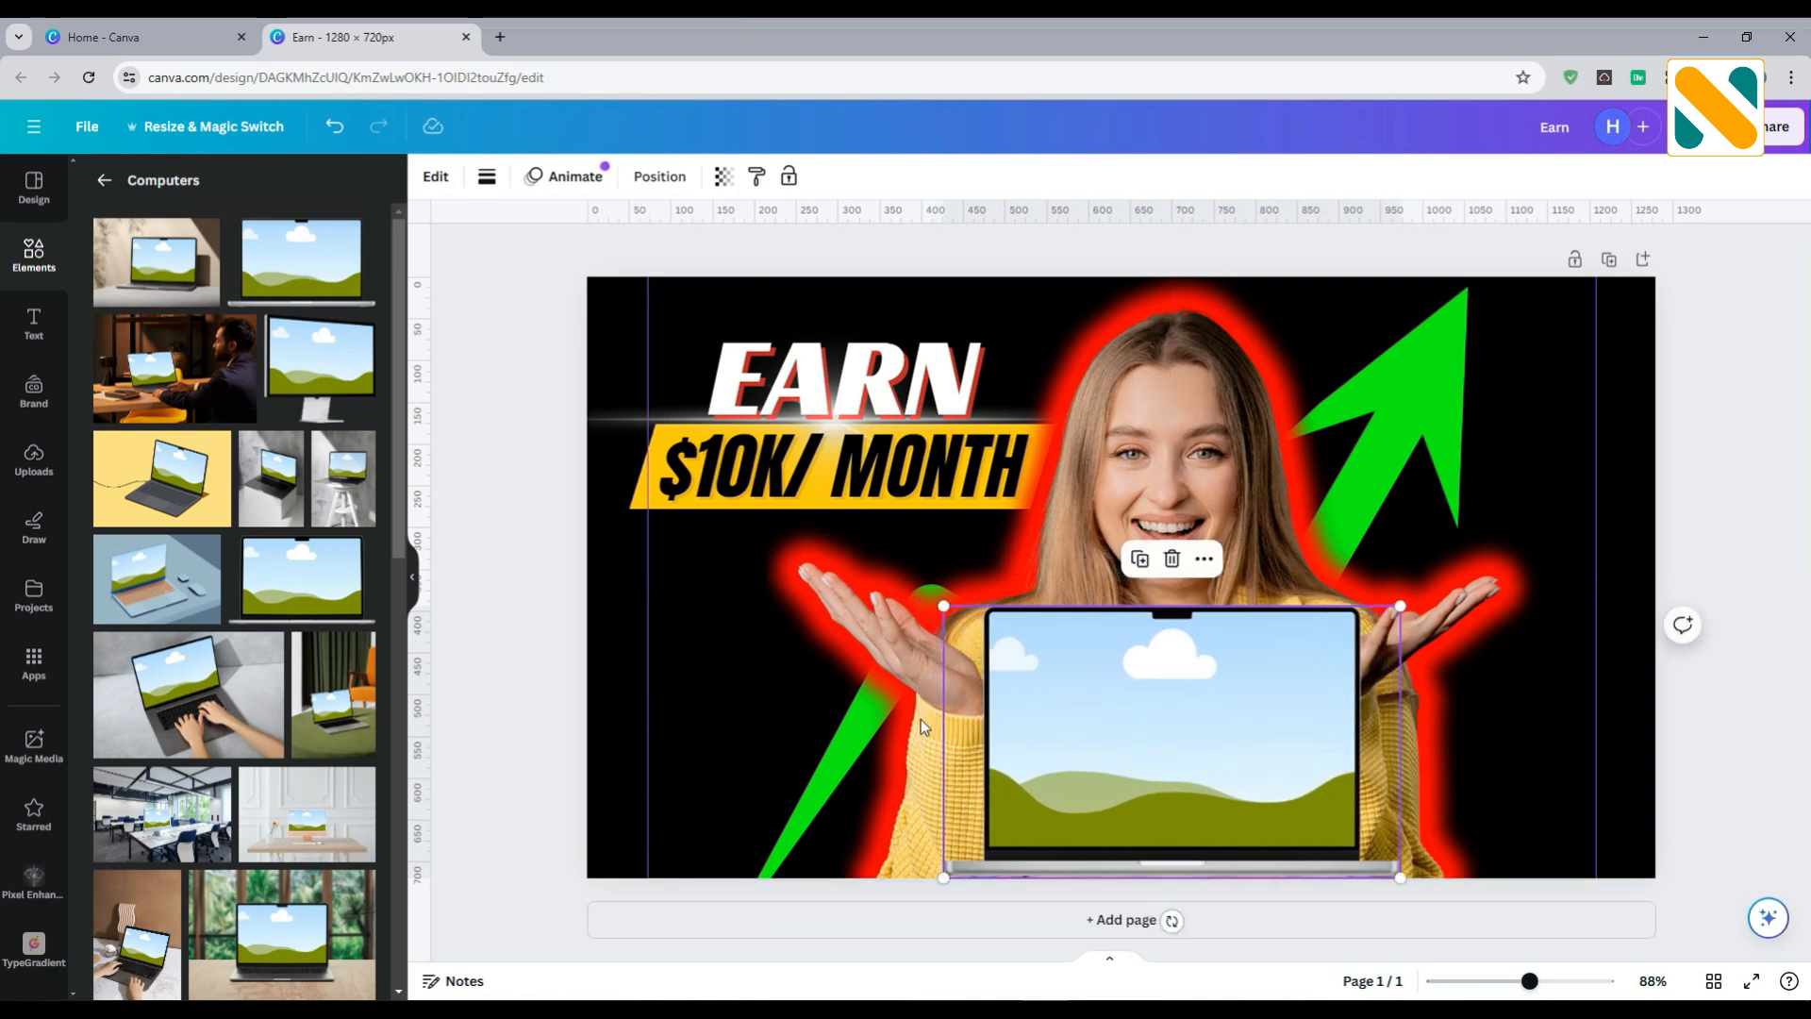
click(525, 565)
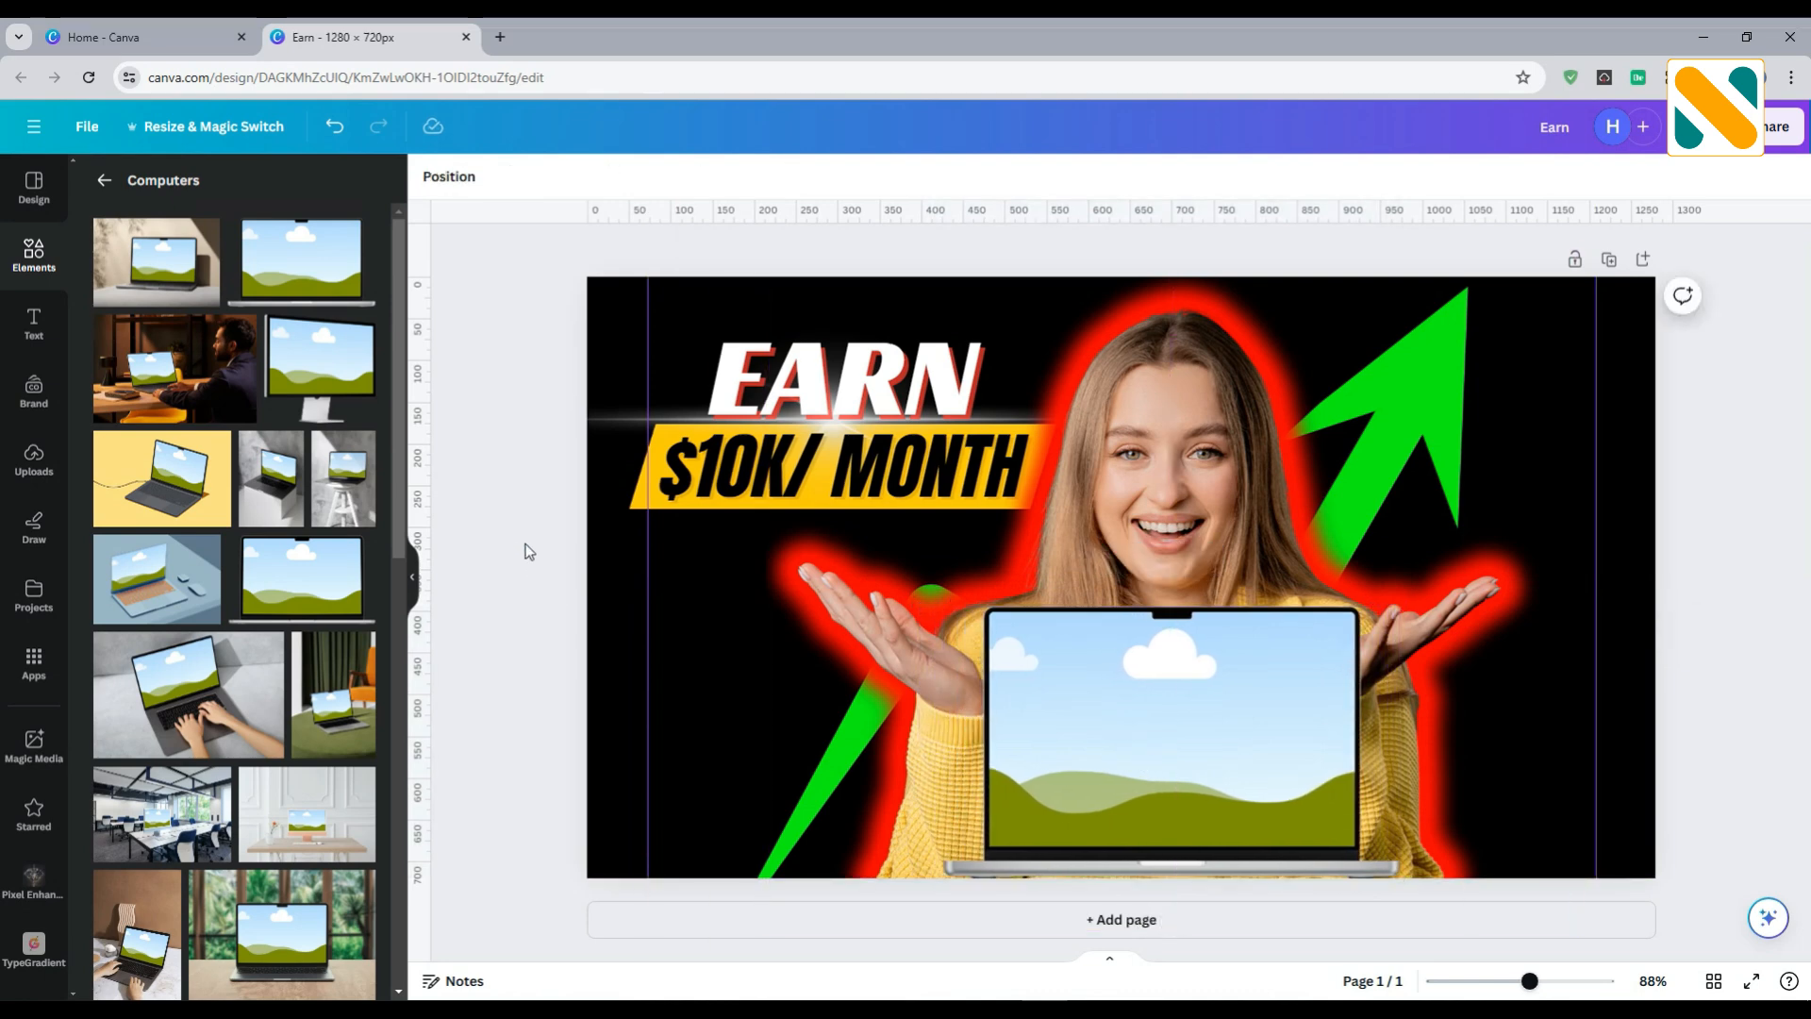
In a new browser tab, search Google Images for "paypal screenshot pc"
click(501, 37)
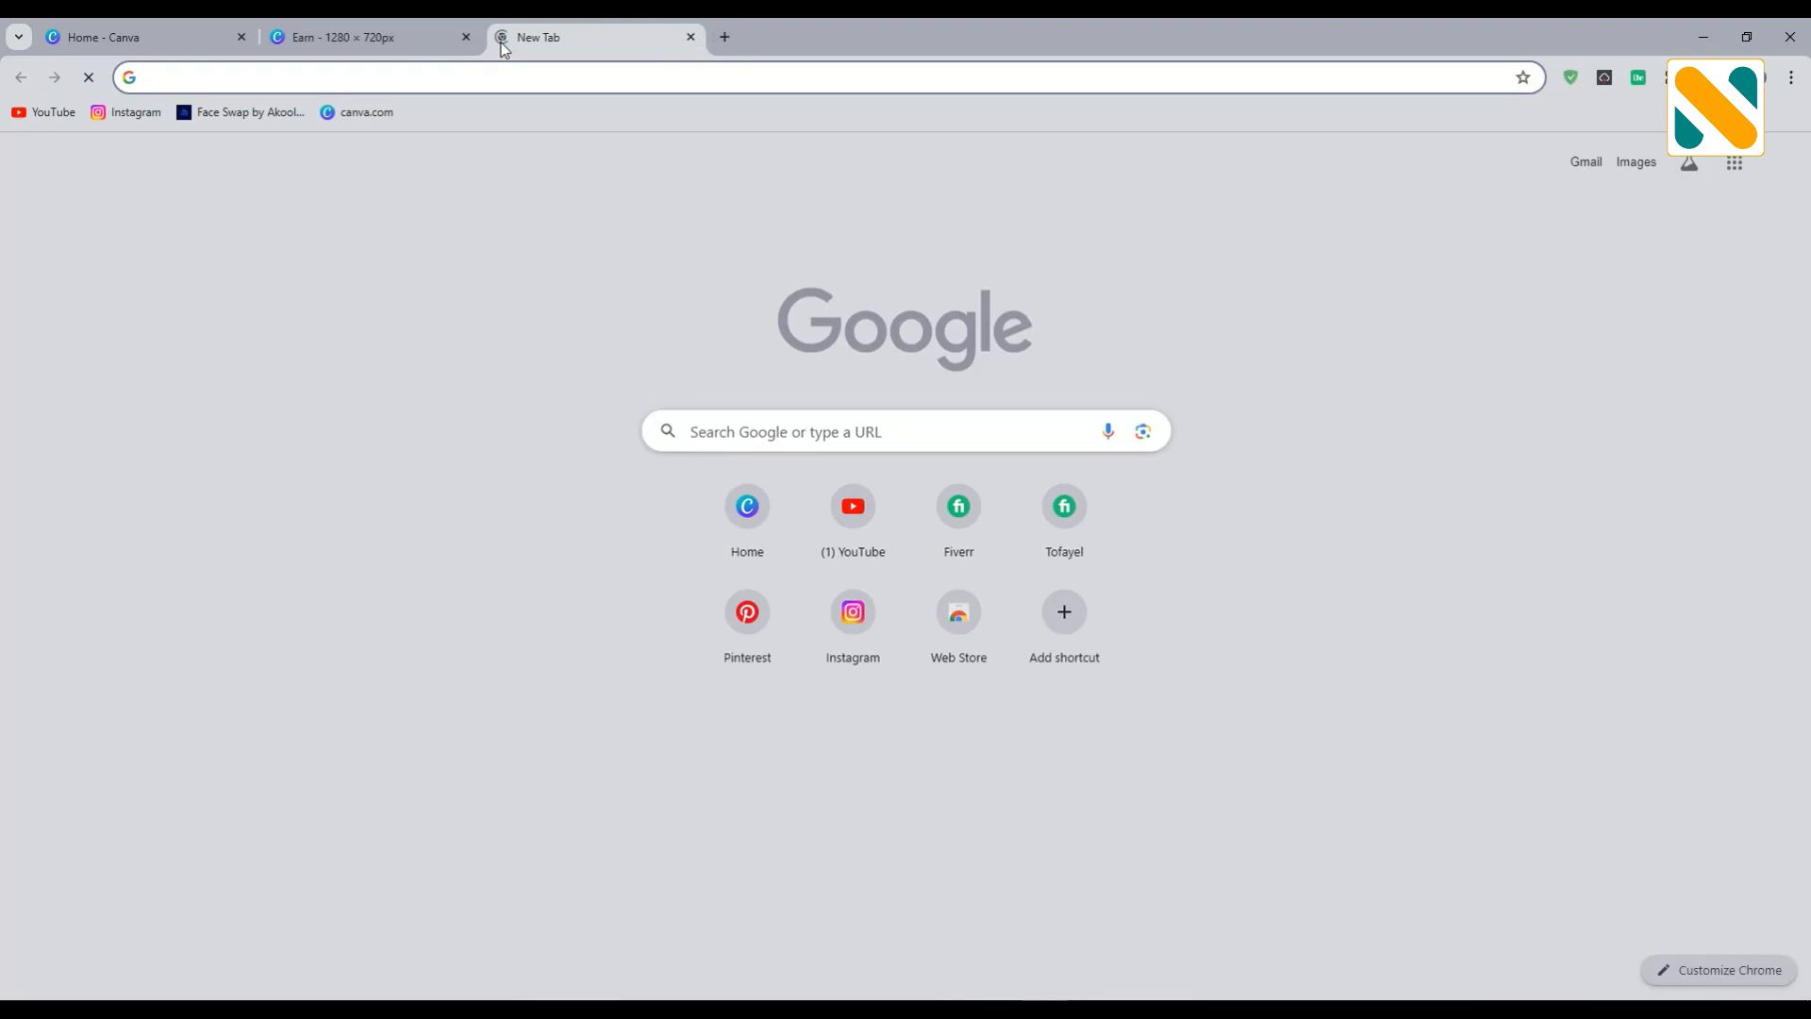
text(paypa)
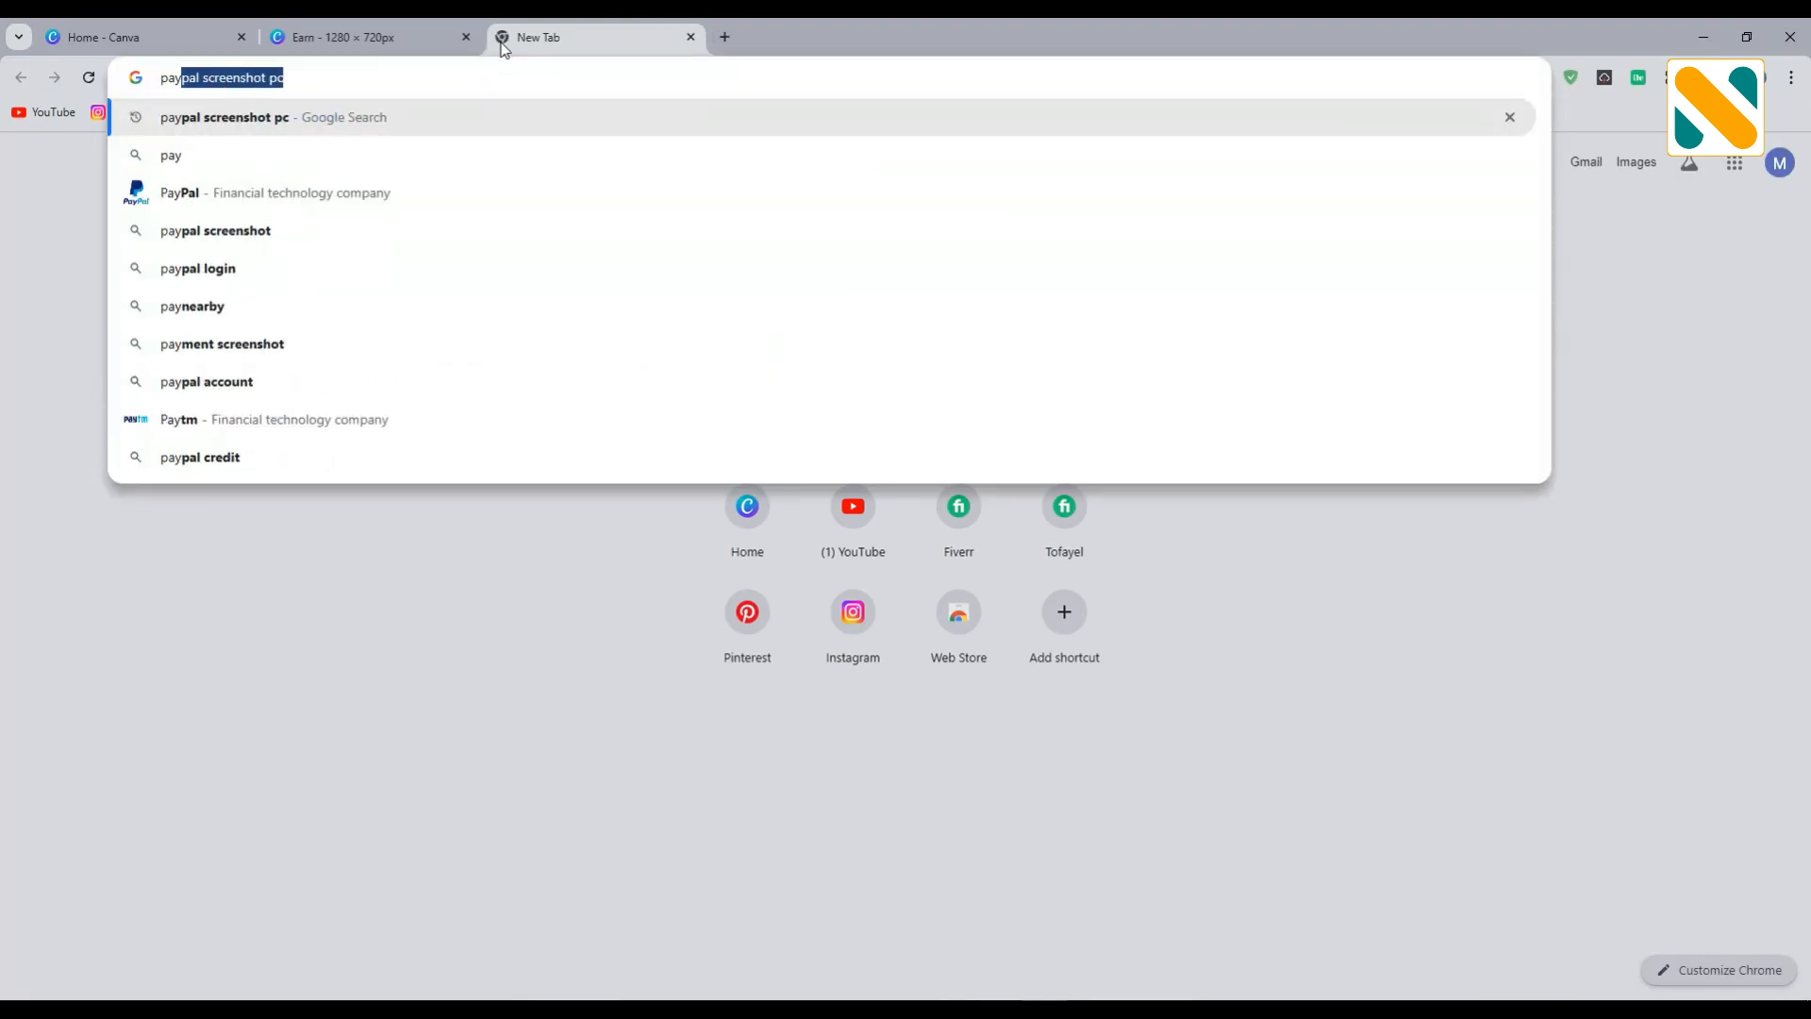
text(l scree)
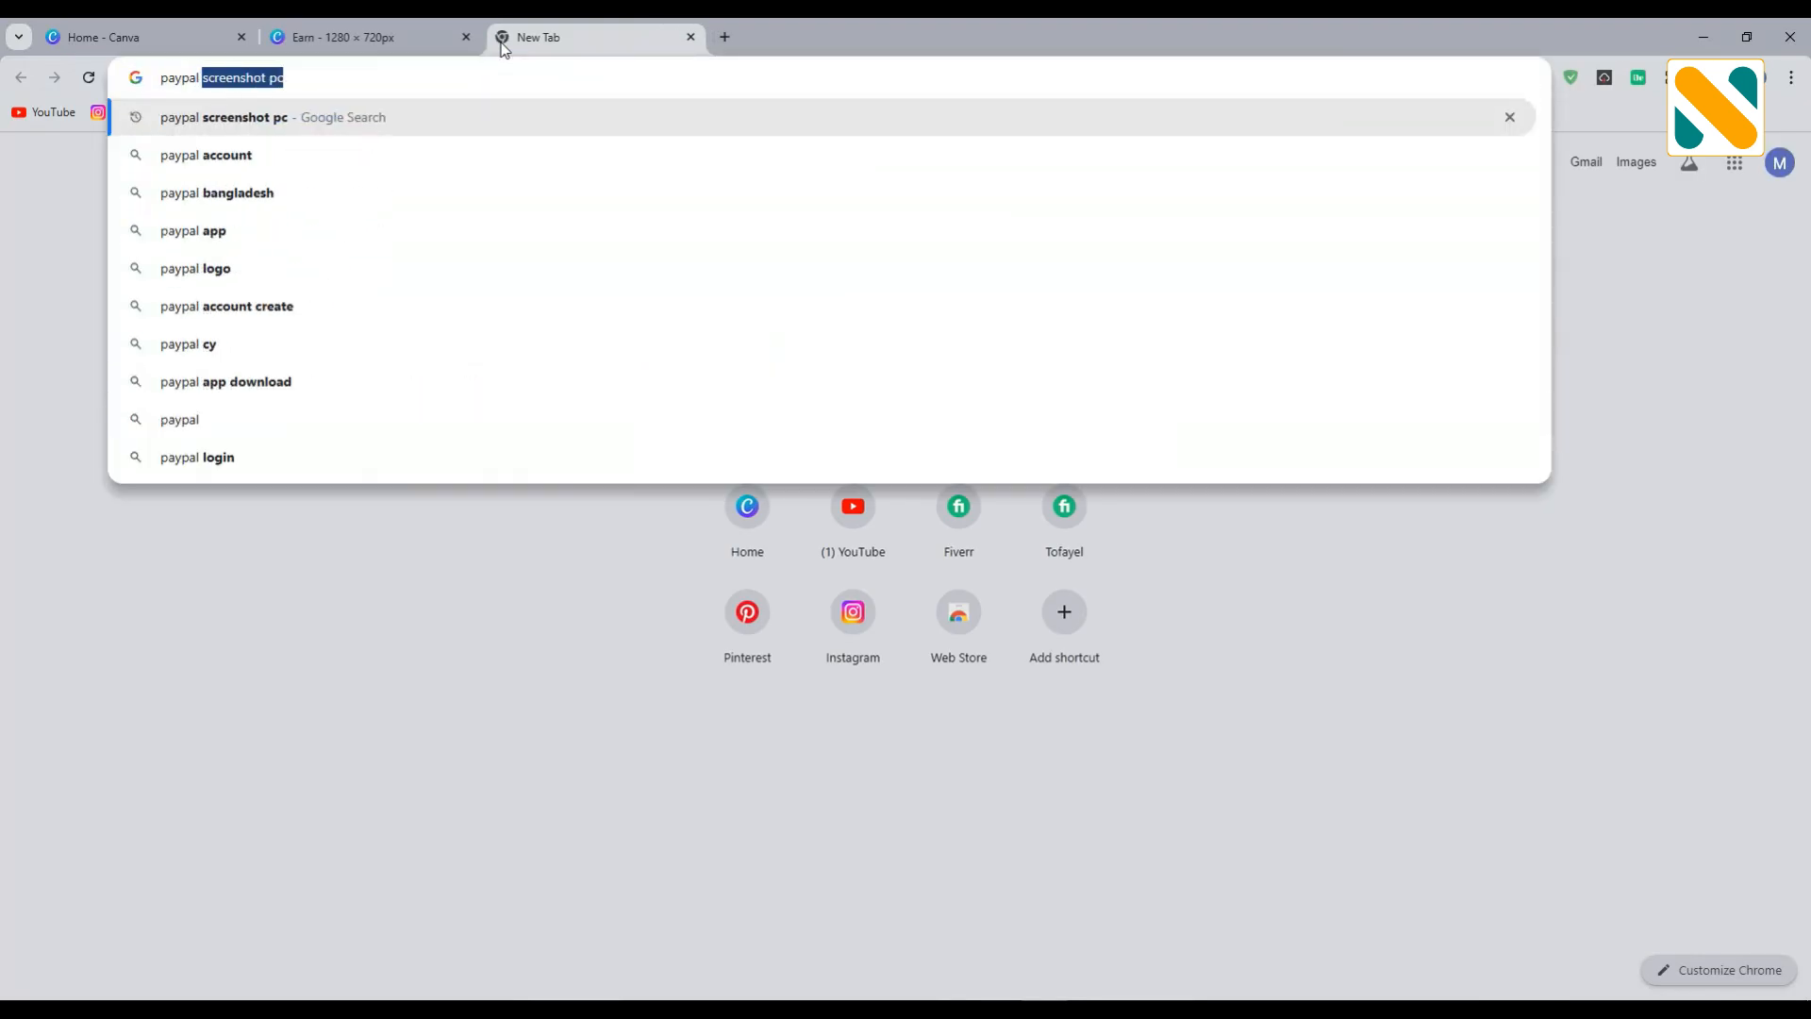
text(nshot p)
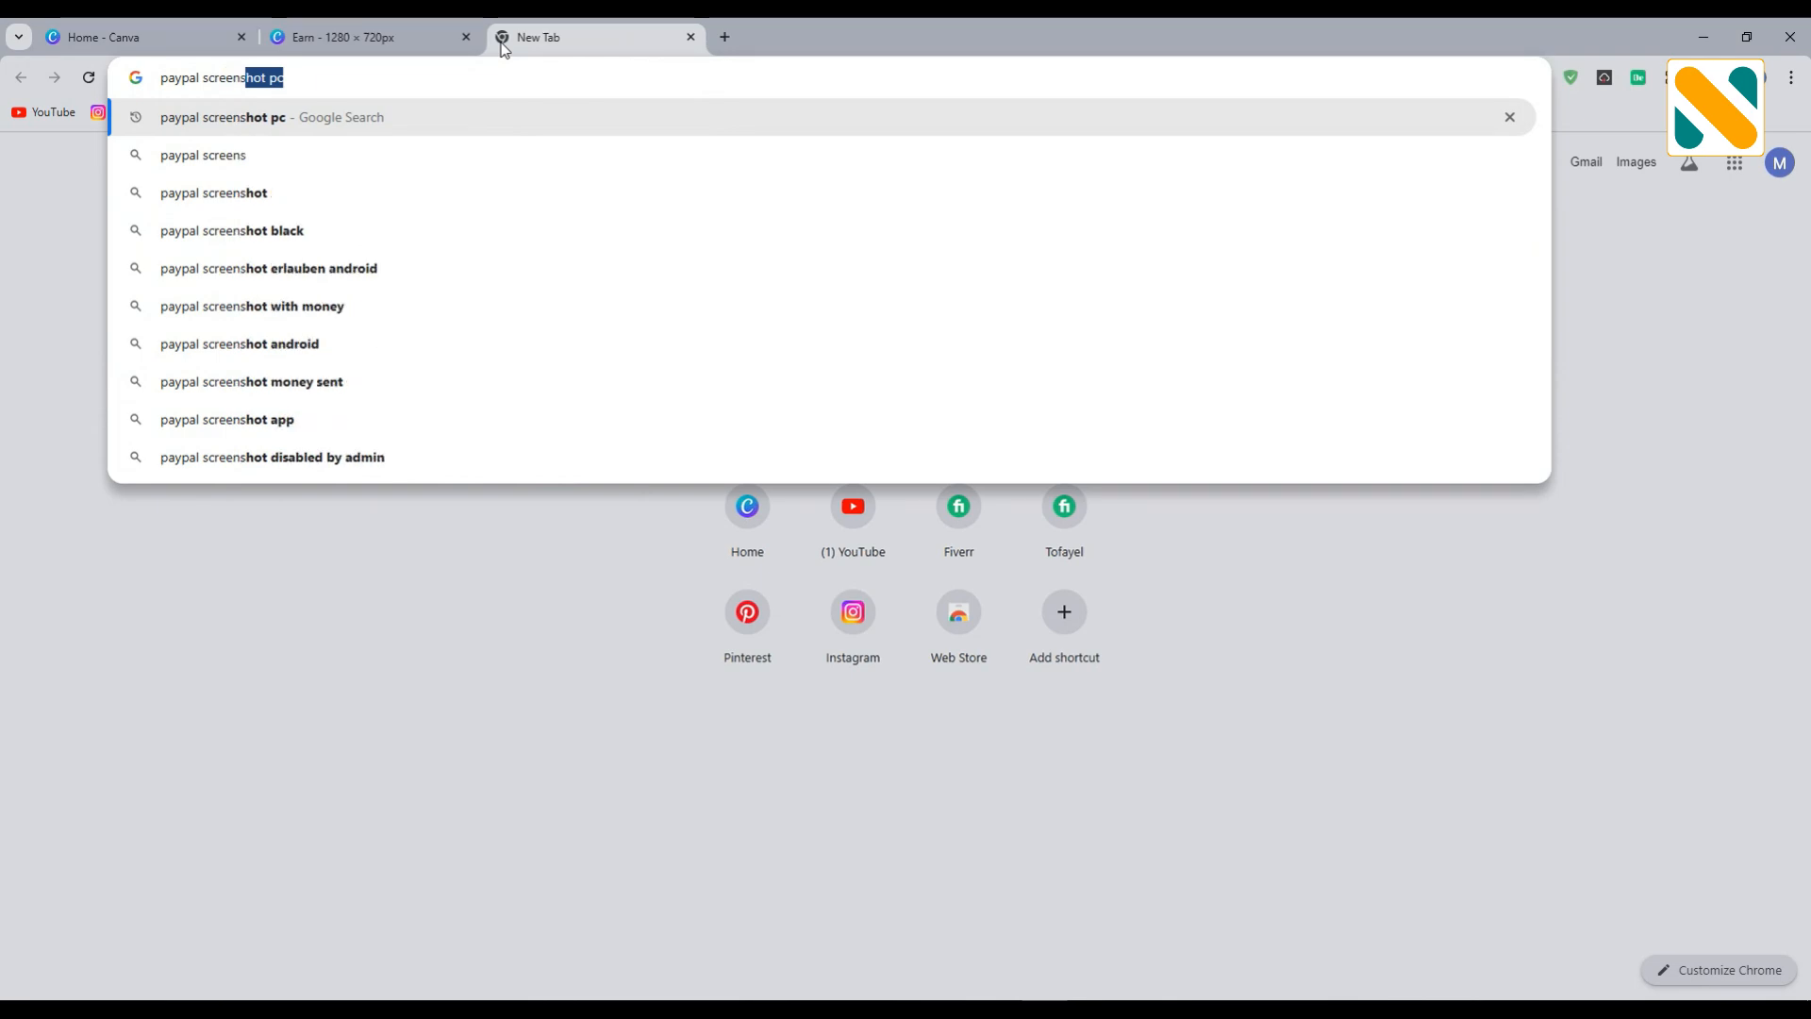
key(Return)
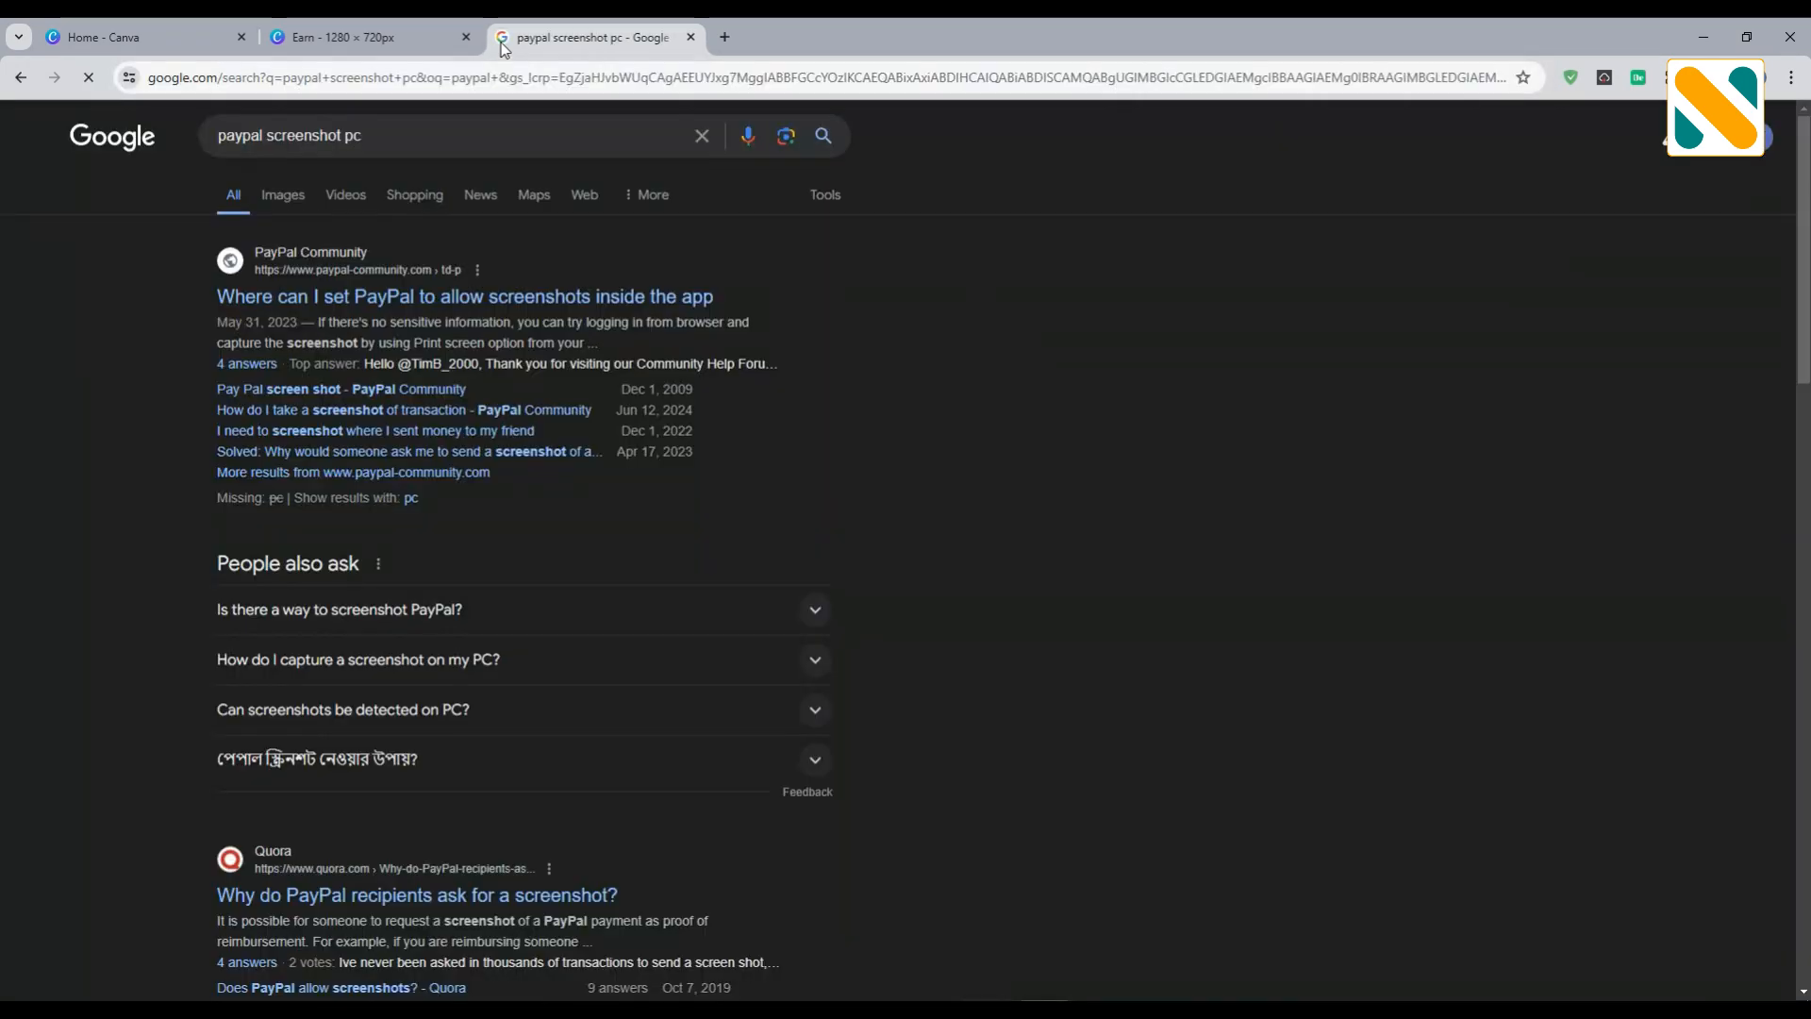
click(281, 193)
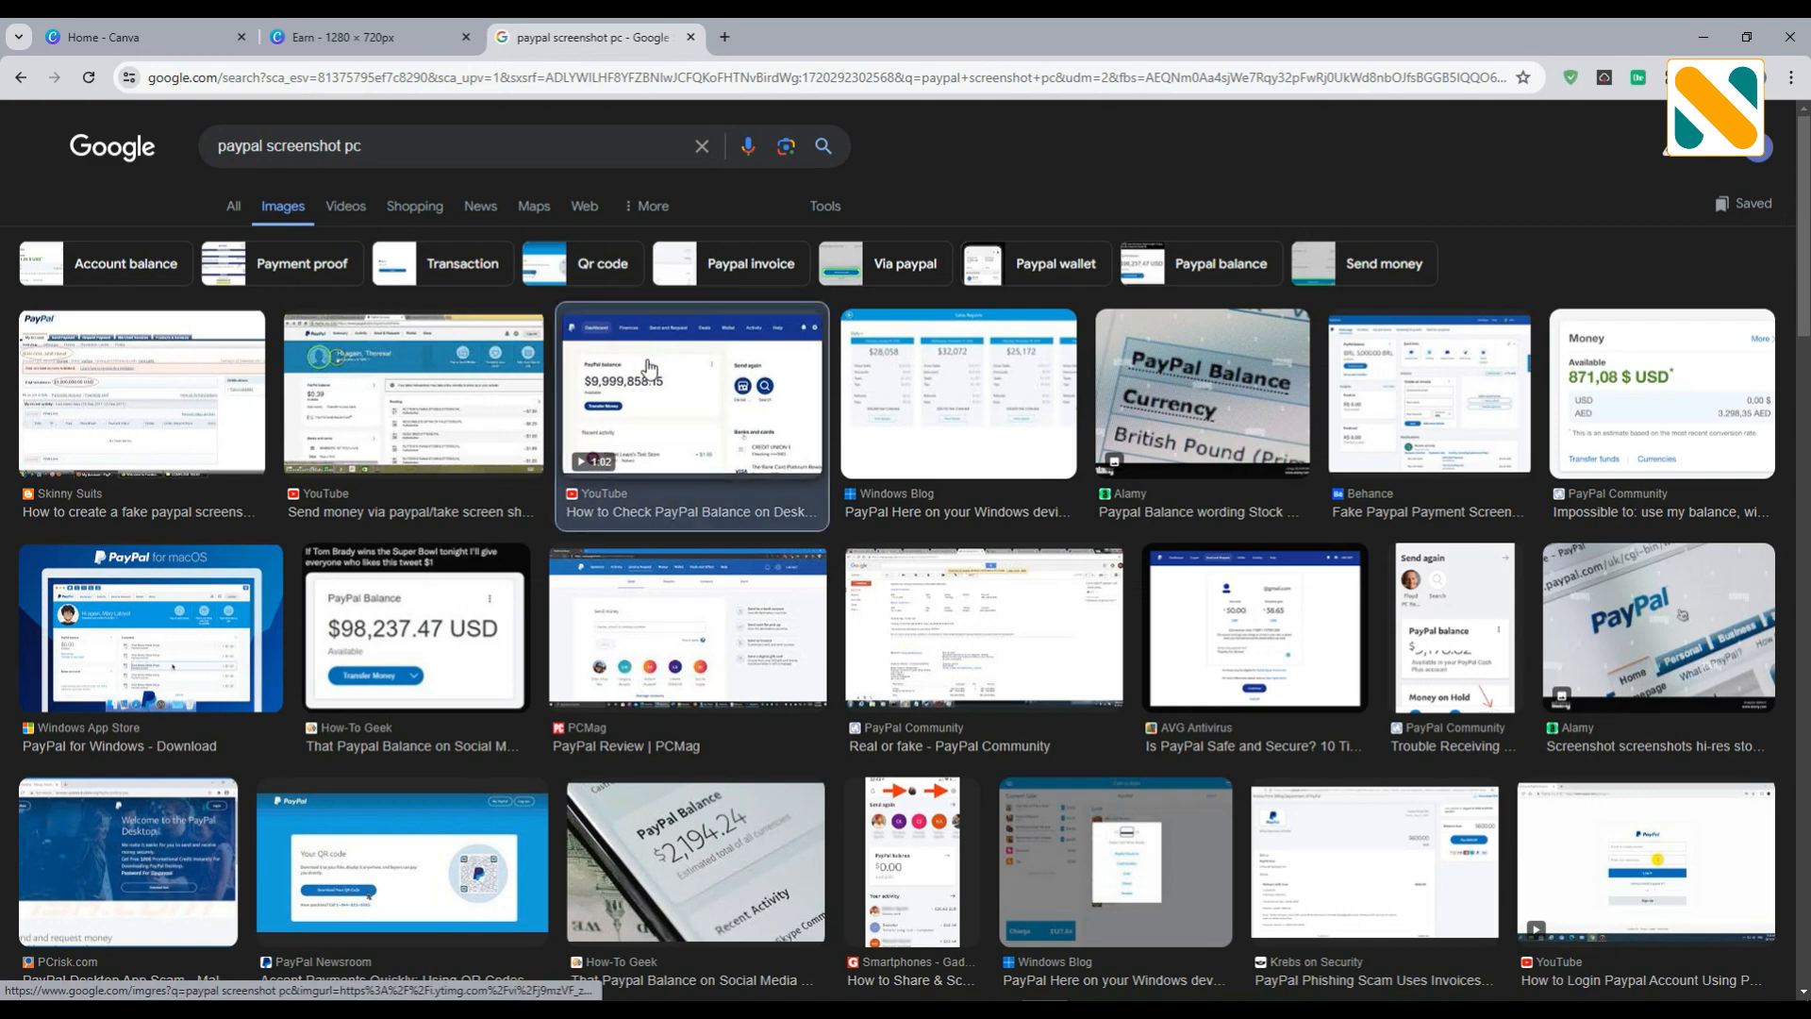
Open the YouTube result showing the PayPal desktop dashboard and copy its image
click(641, 356)
right_click(1218, 436)
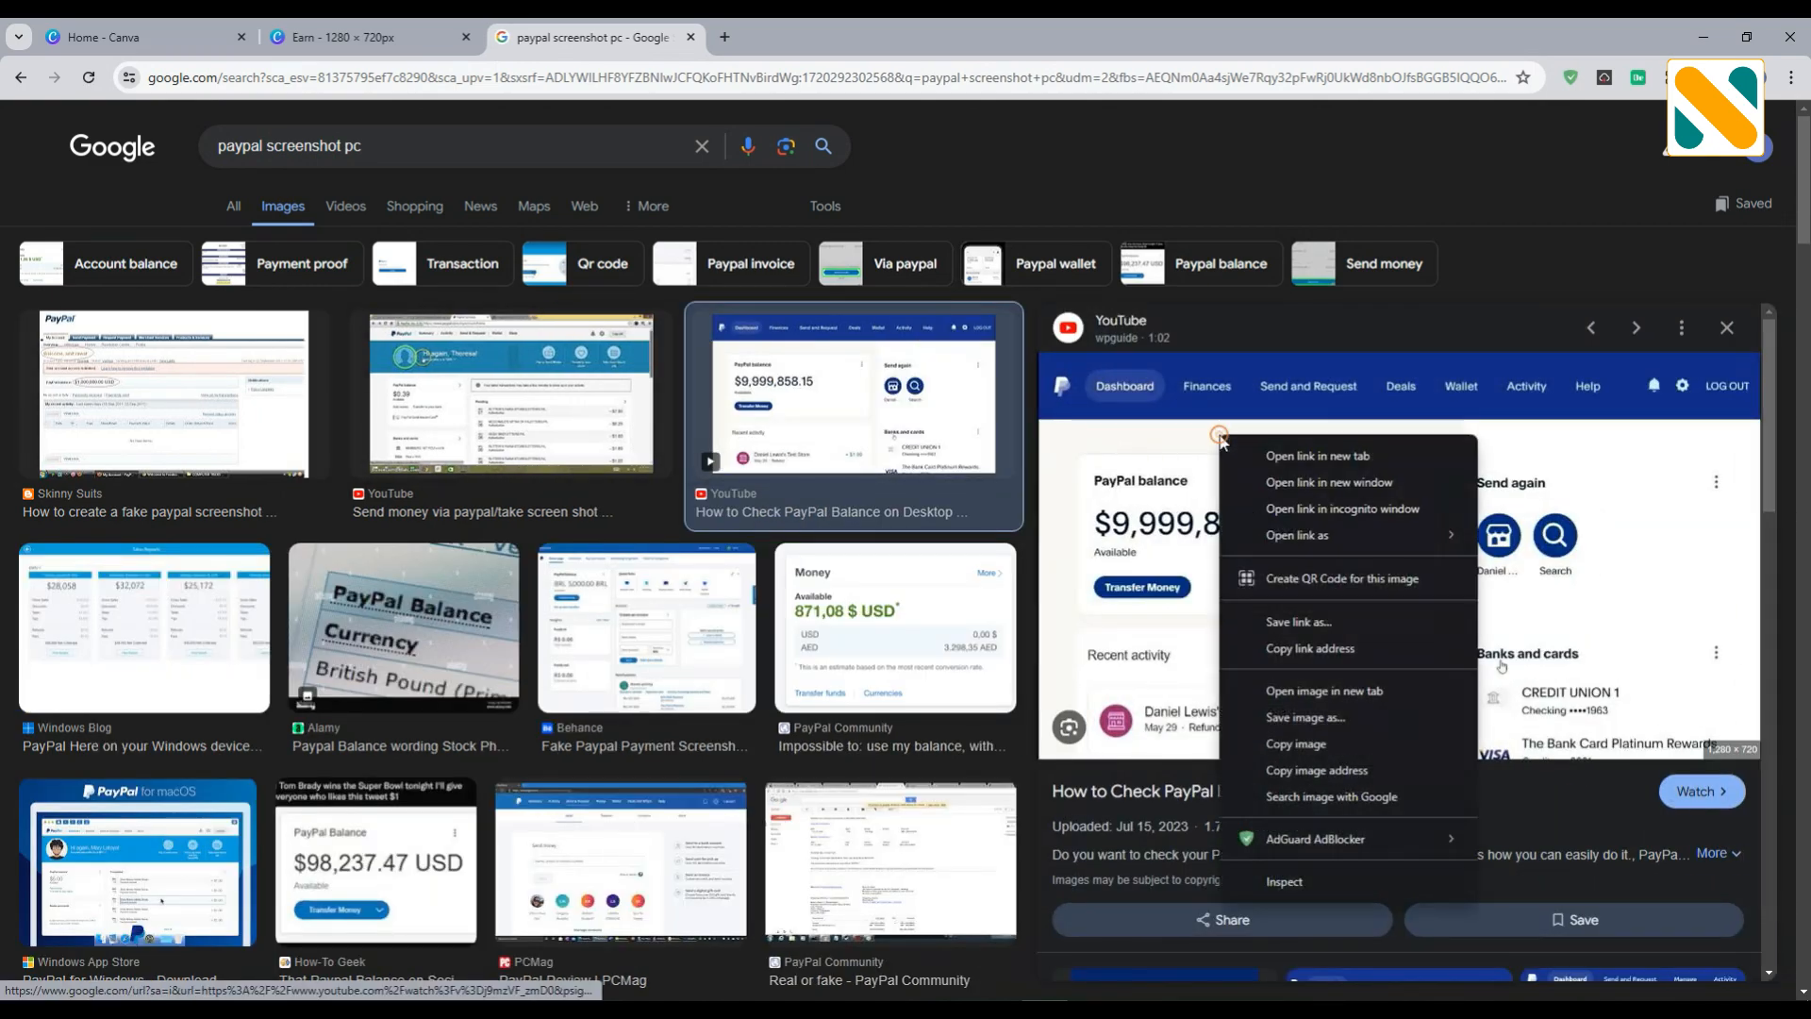
click(1288, 745)
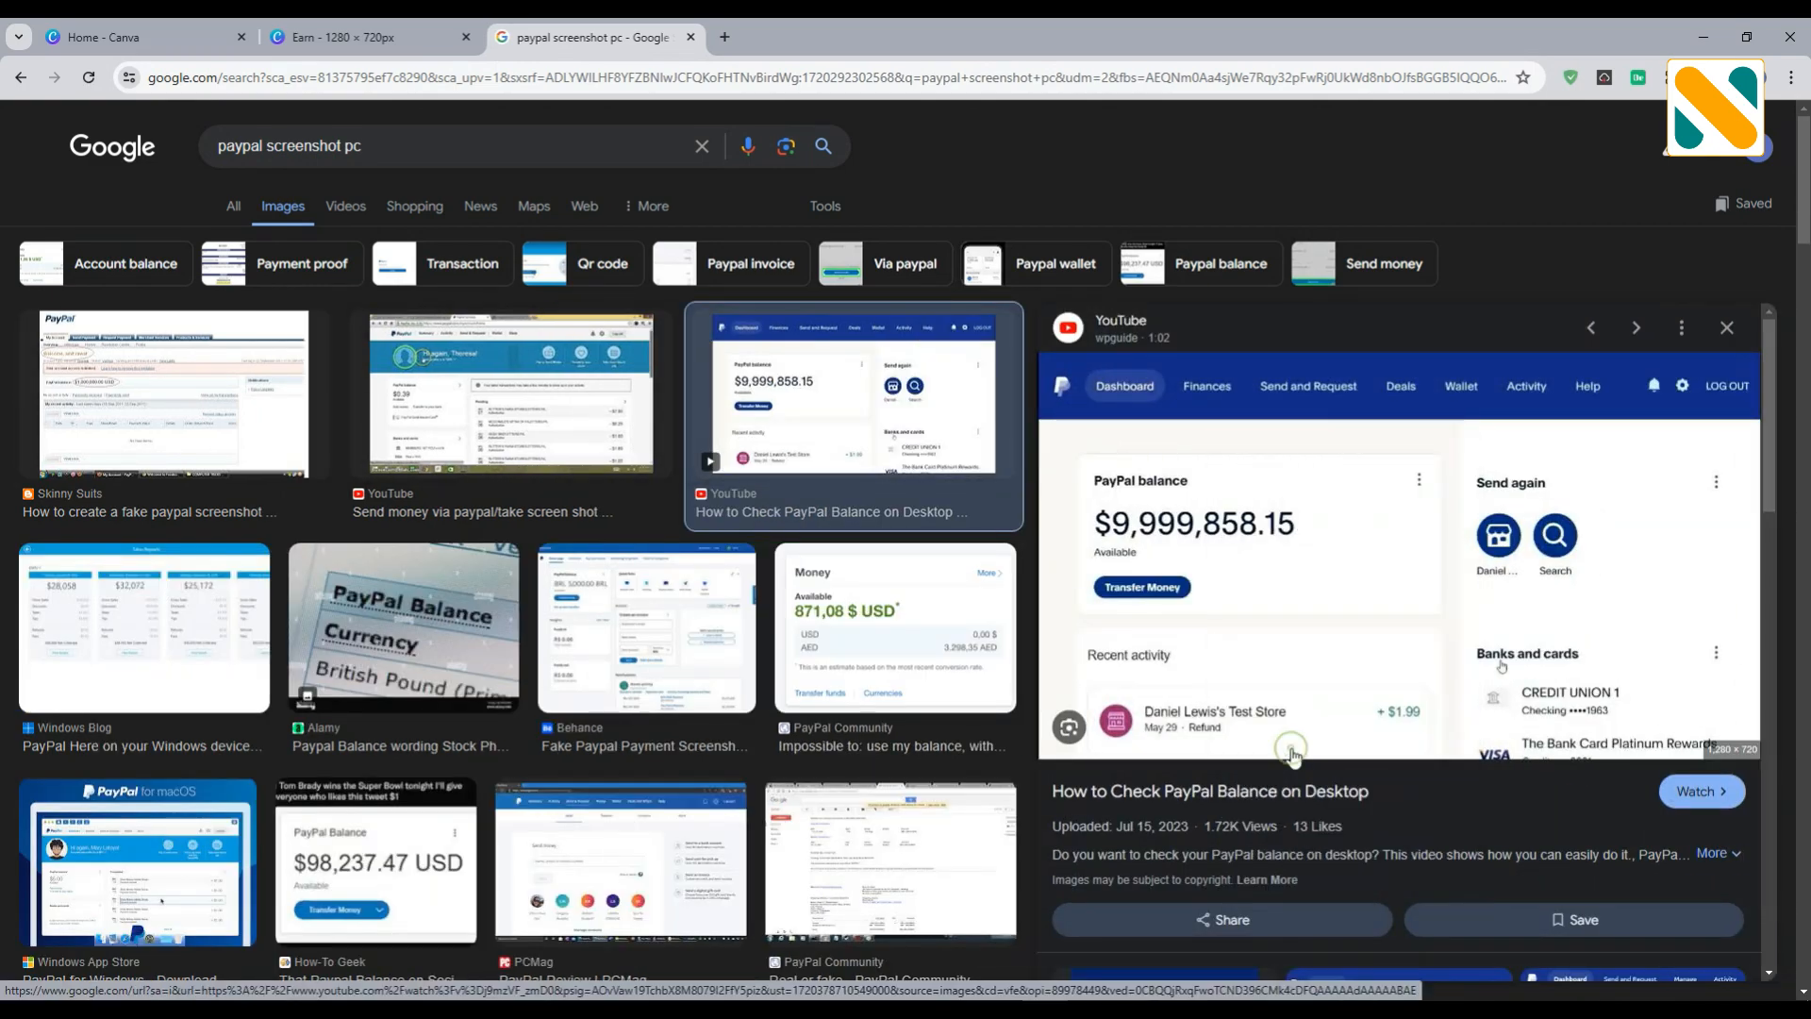
Switch back to the Canva design, paste the PayPal dashboard image with clipboard access allowed, and place it inside the laptop mockup's screen
click(433, 28)
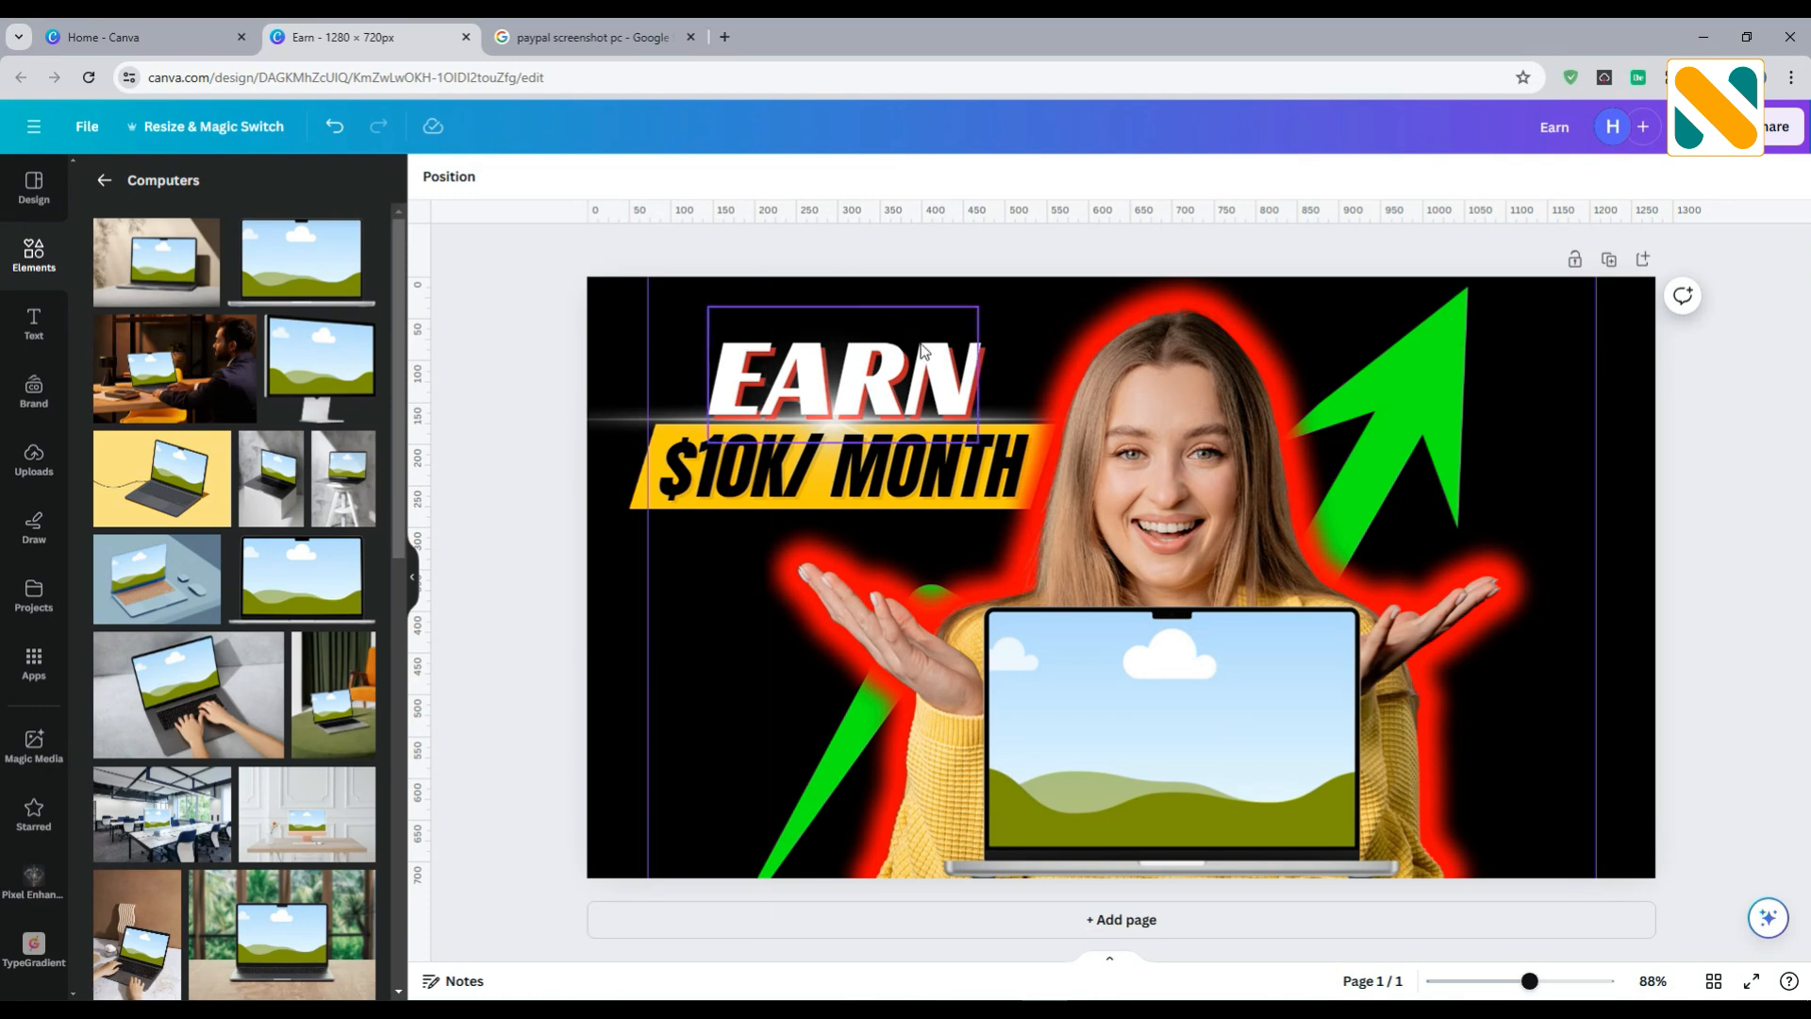
right_click(1001, 344)
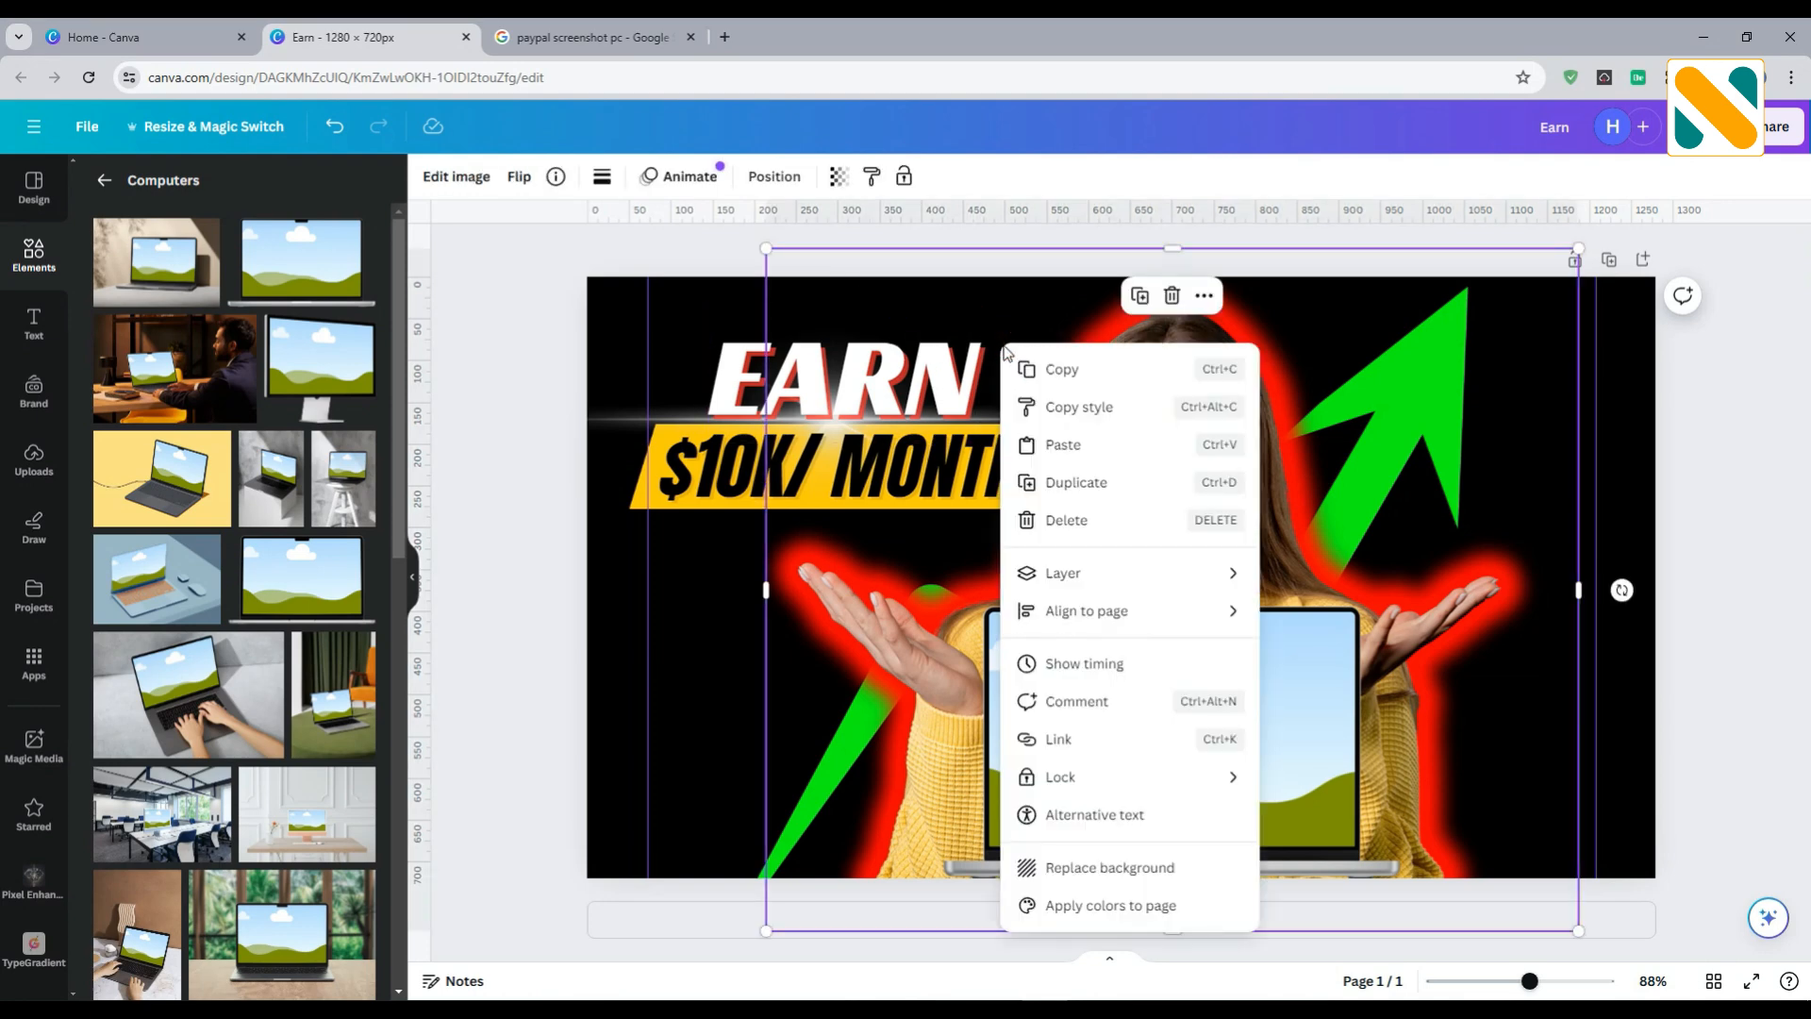
click(1066, 444)
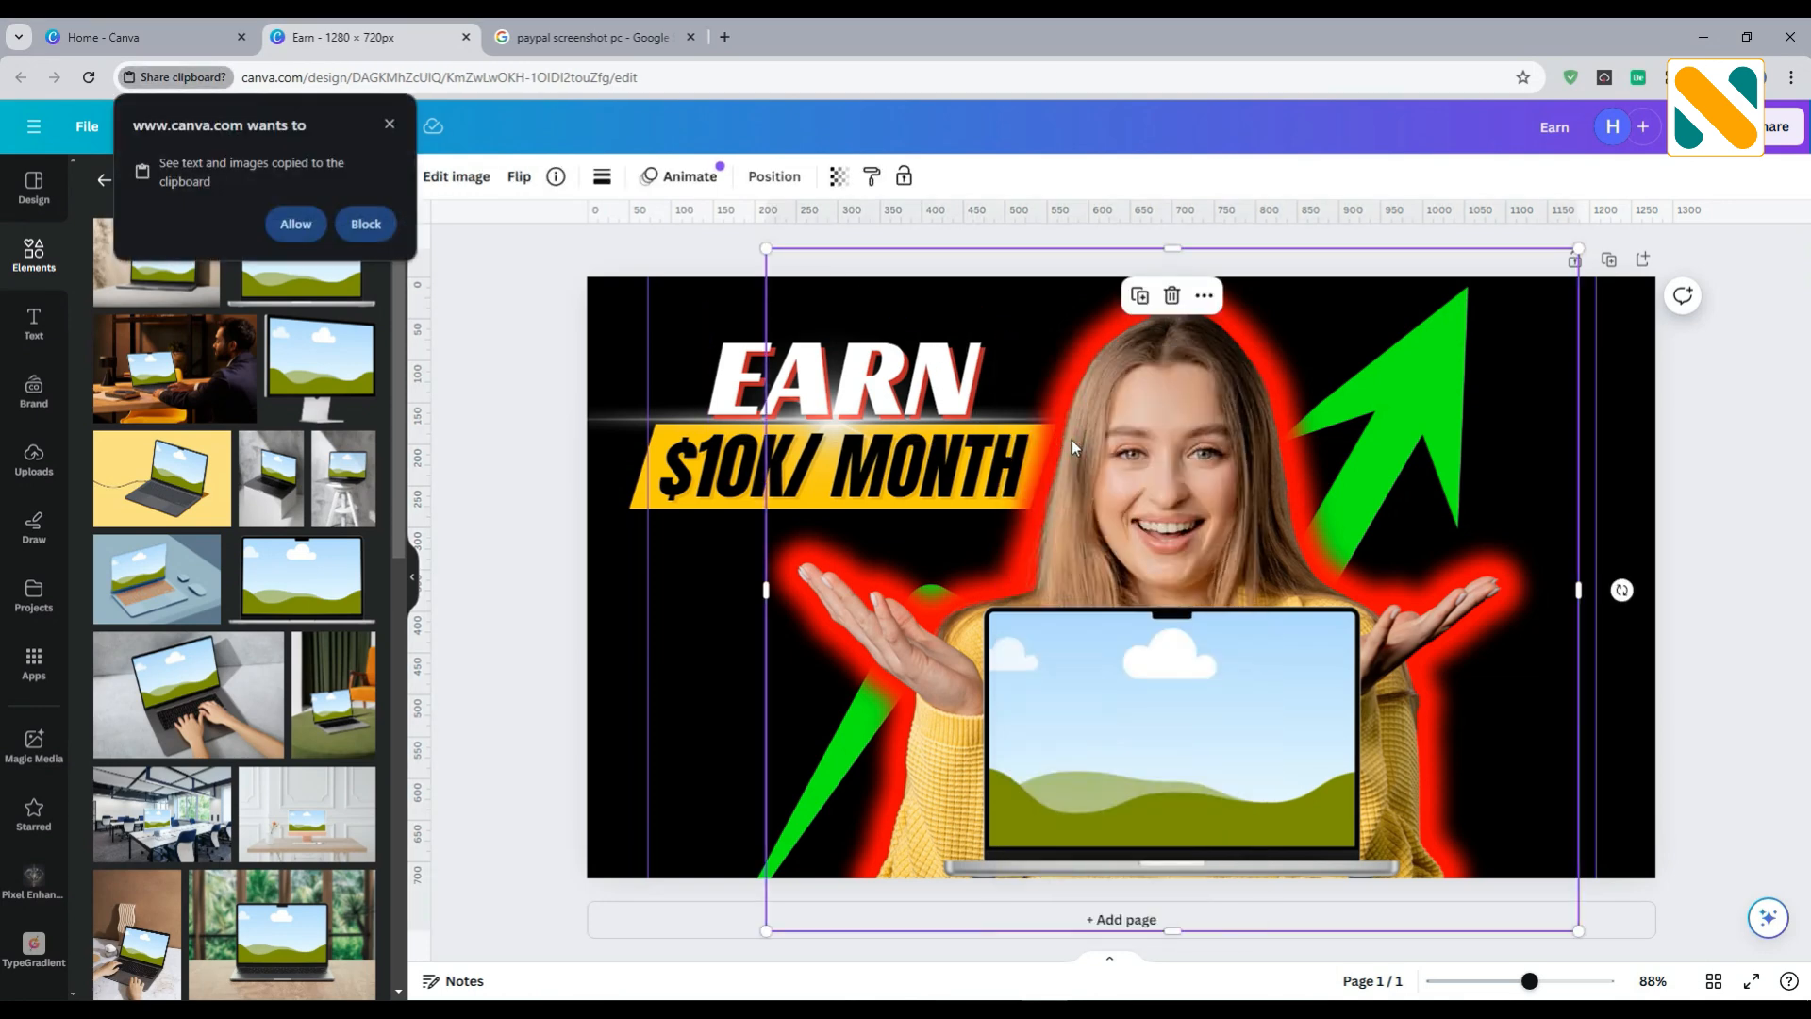
click(294, 225)
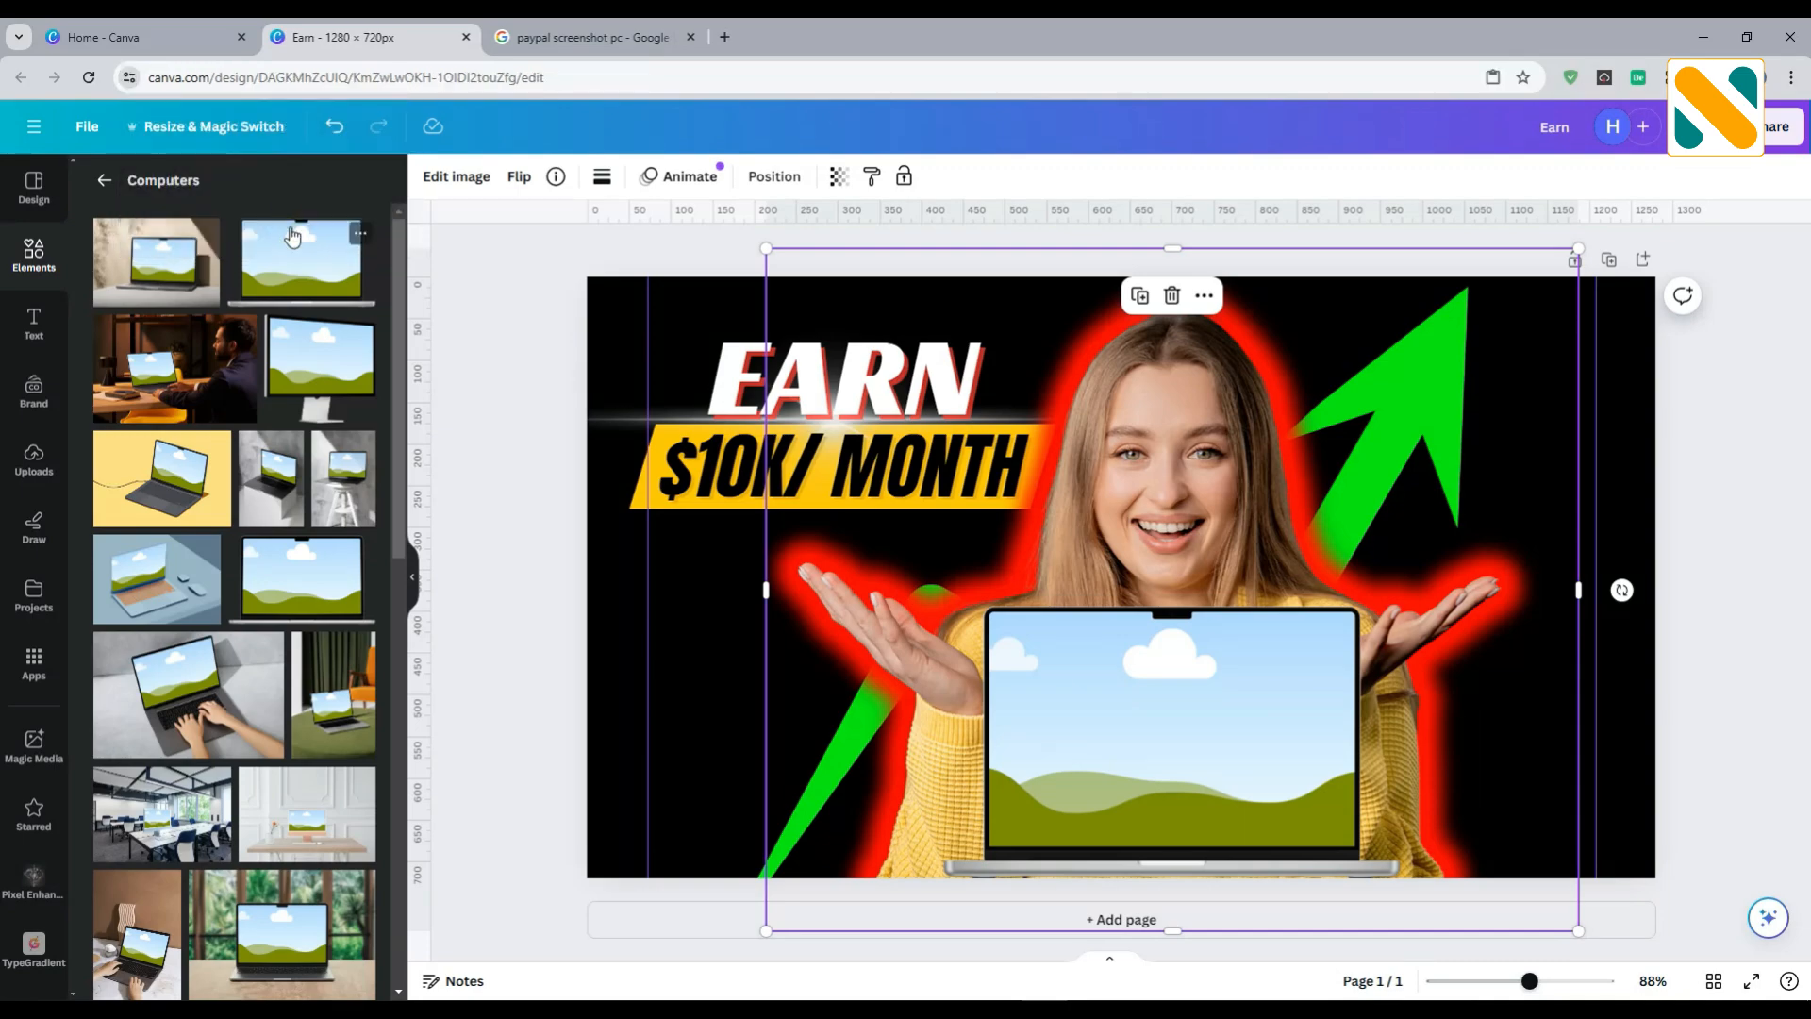
drag(1122, 621, 1122, 687)
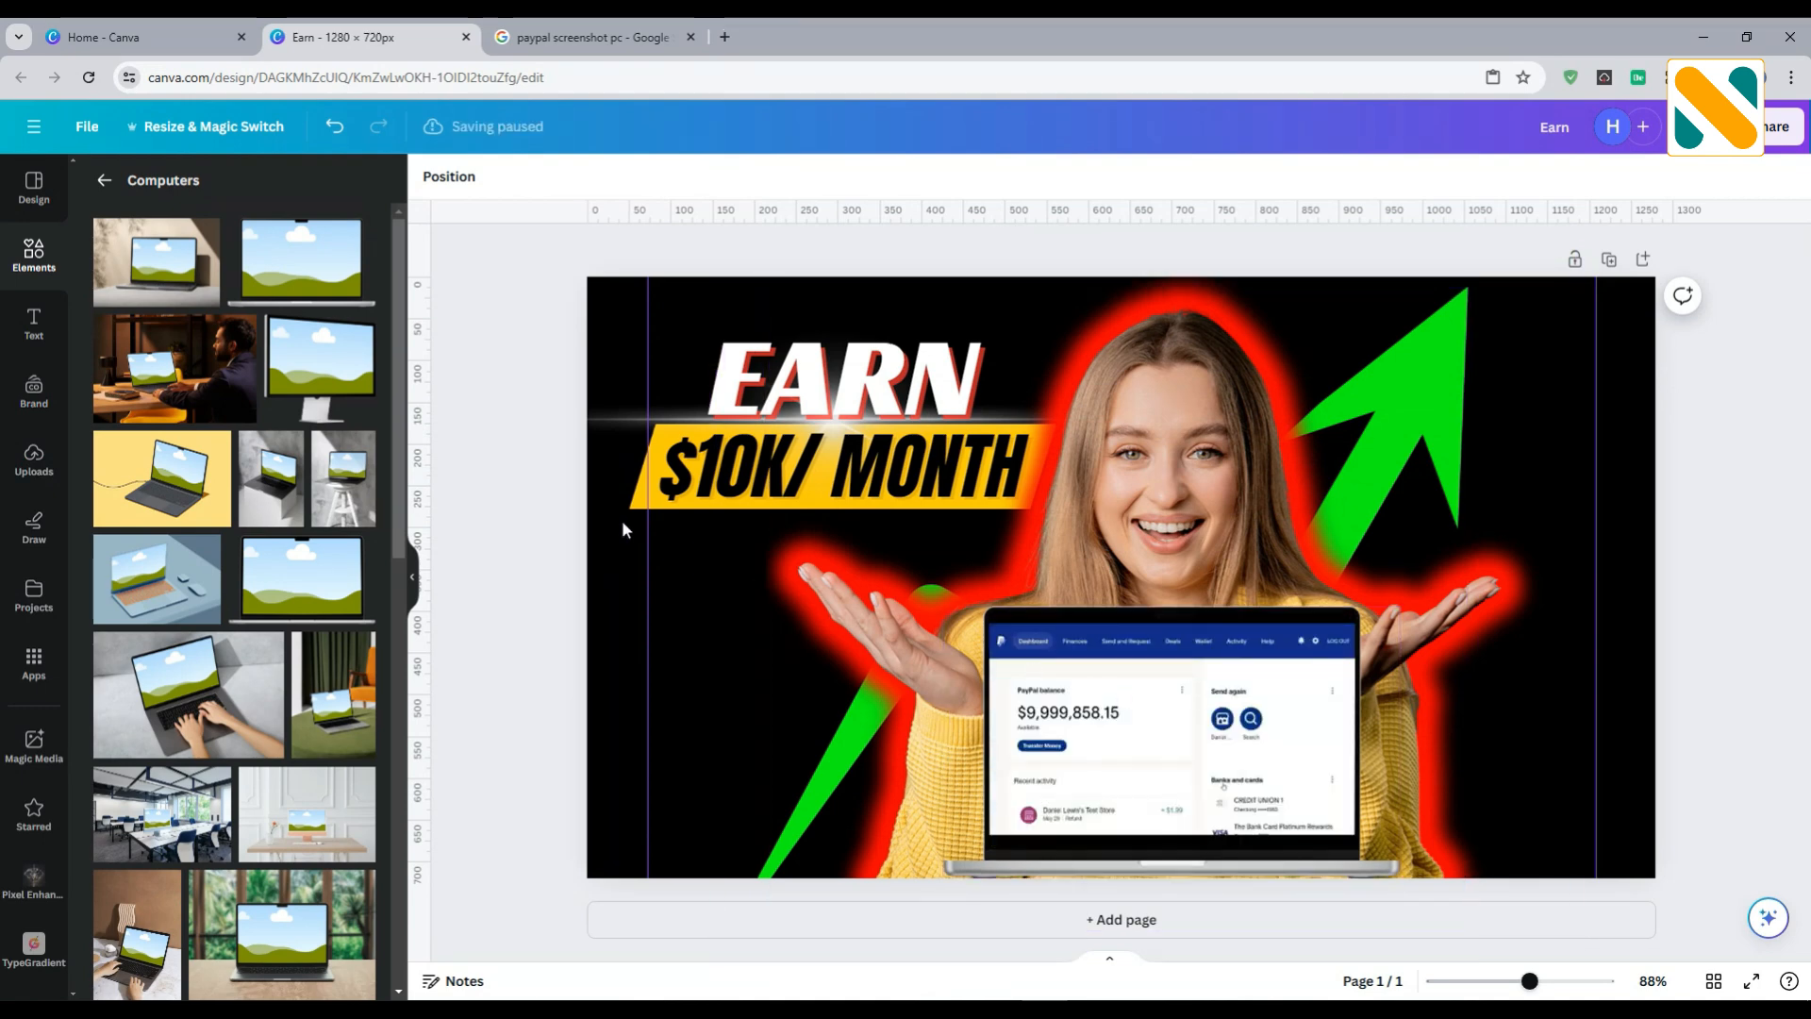
Add a square shape and reshape it into a wide rectangle over the upper-right part of the laptop's dashboard screen
click(38, 263)
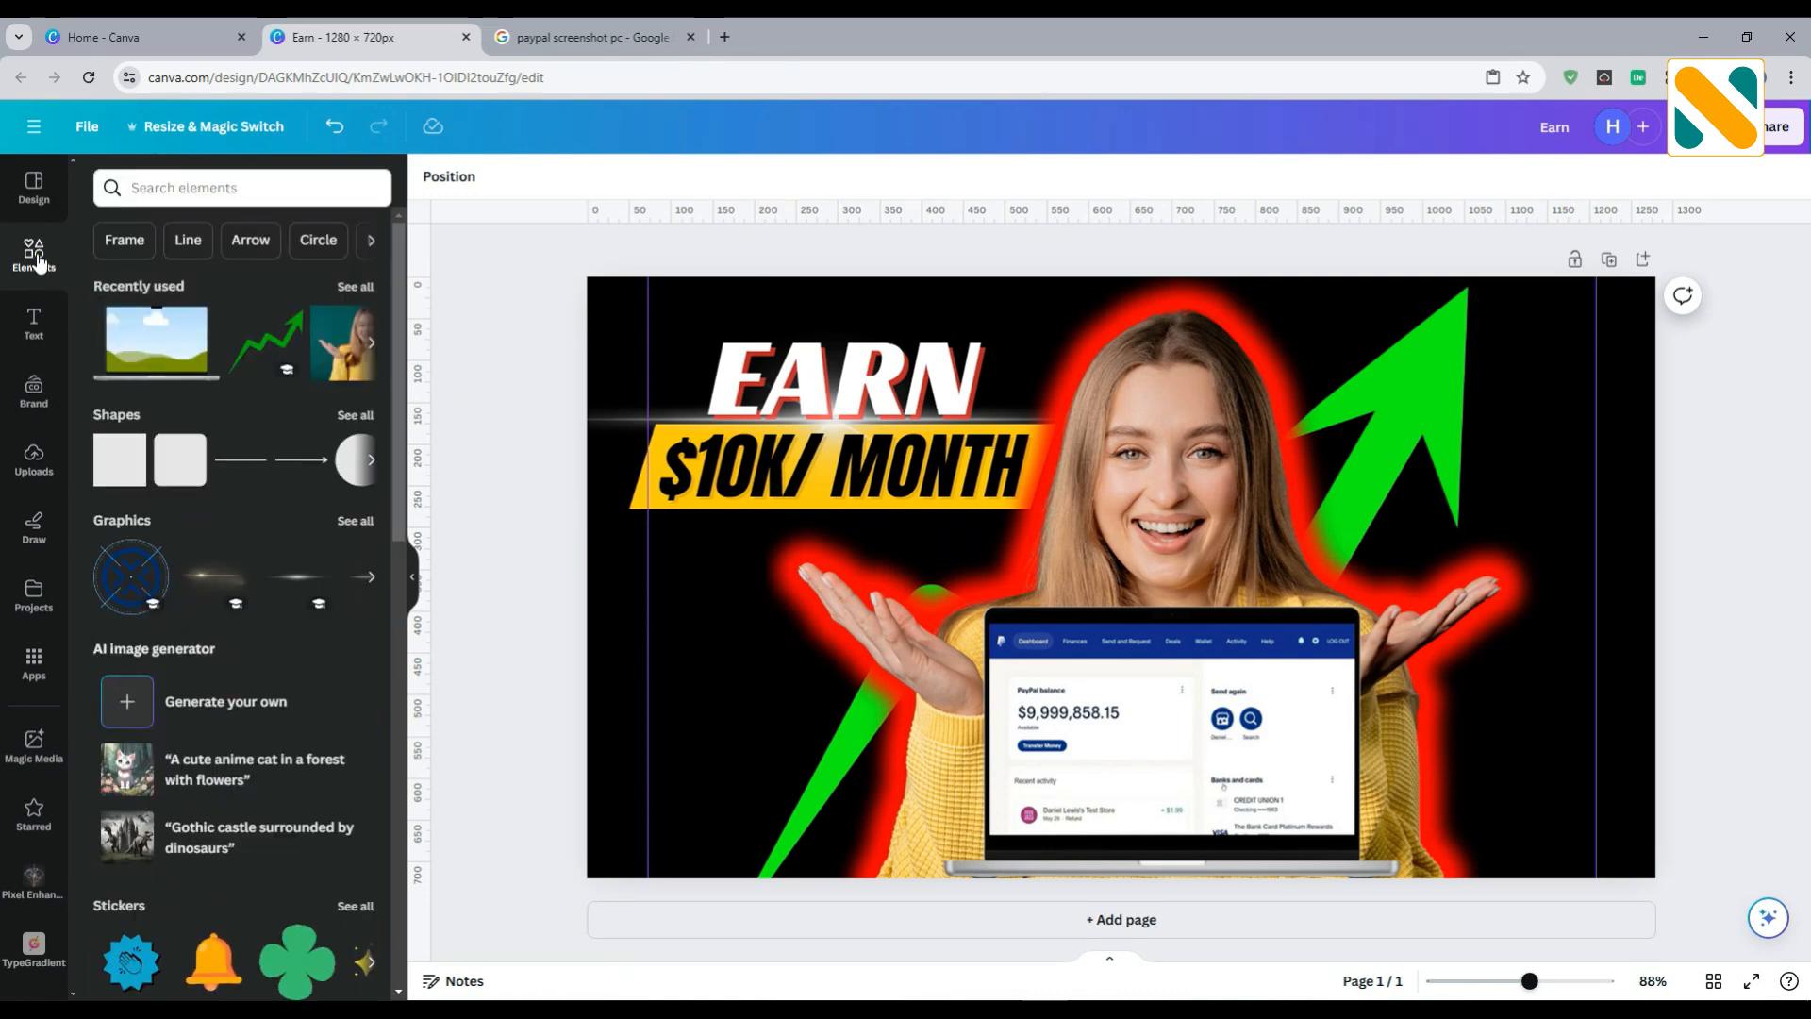
drag(1122, 556, 1167, 694)
drag(1167, 631, 1283, 689)
drag(1166, 664, 1120, 659)
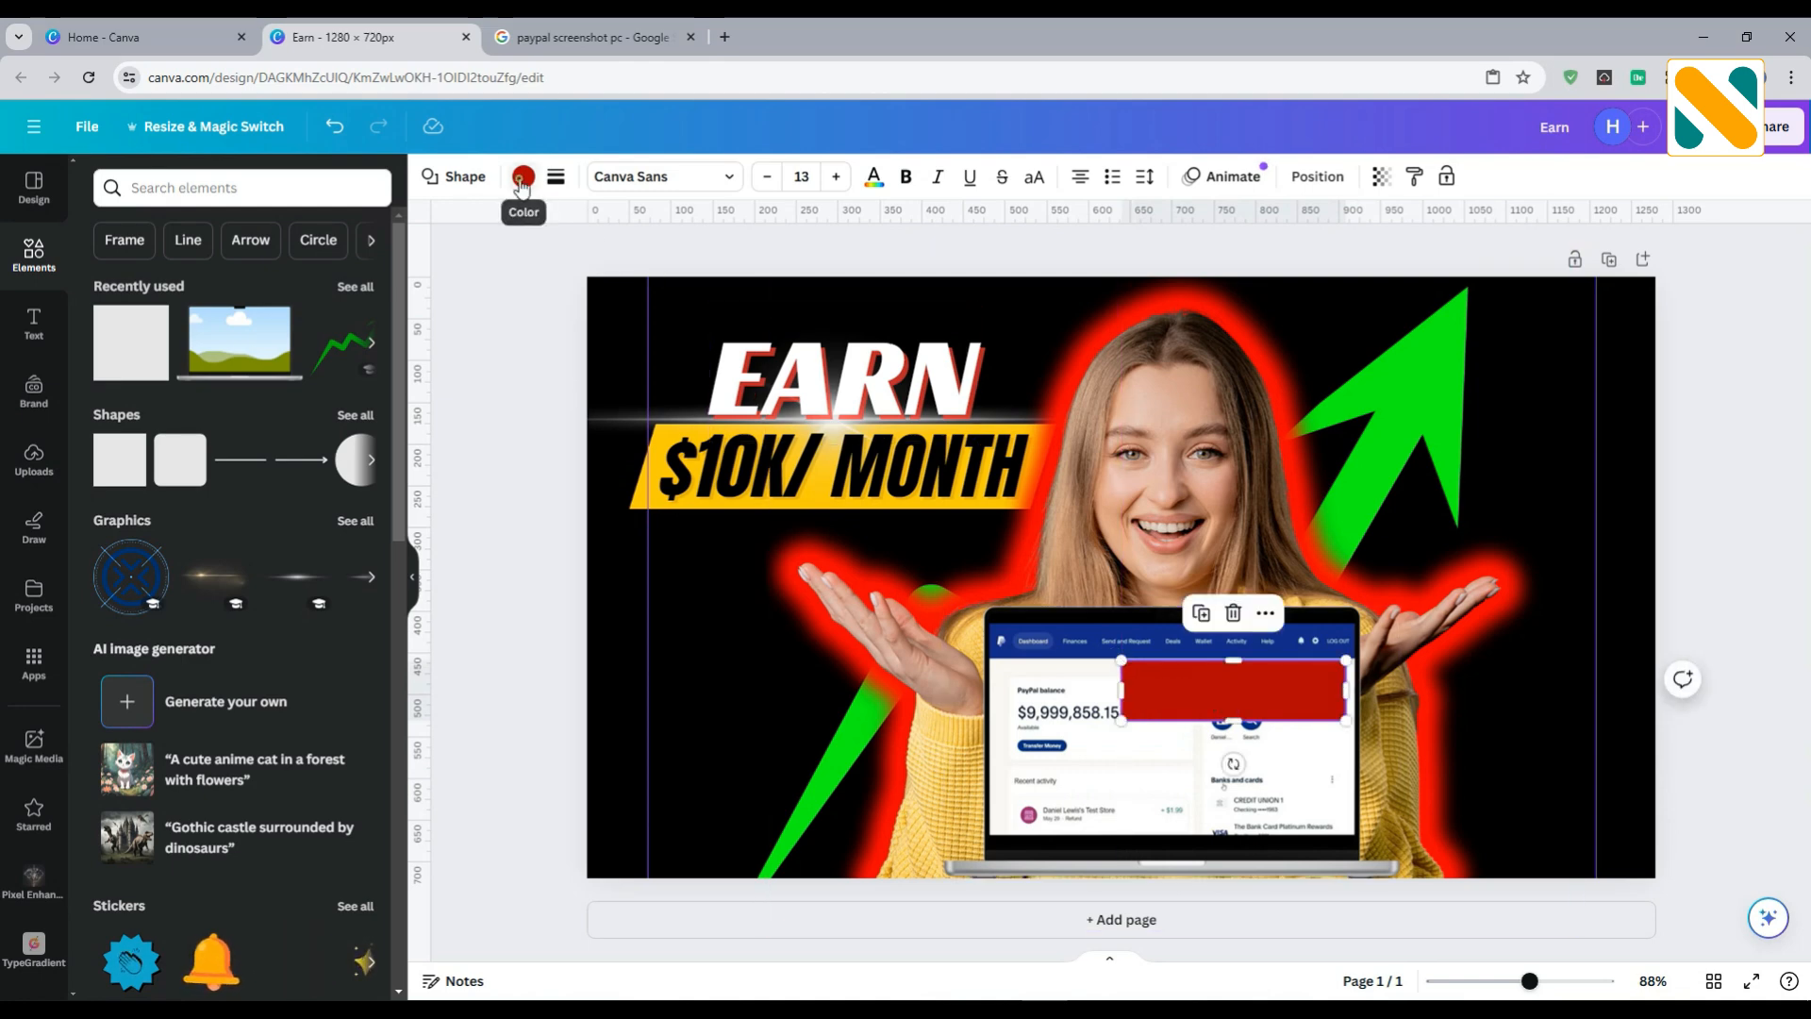
Recolor the rectangle to the arrow's bright green and enlarge it slightly toward its lower-left corner
click(523, 178)
click(257, 294)
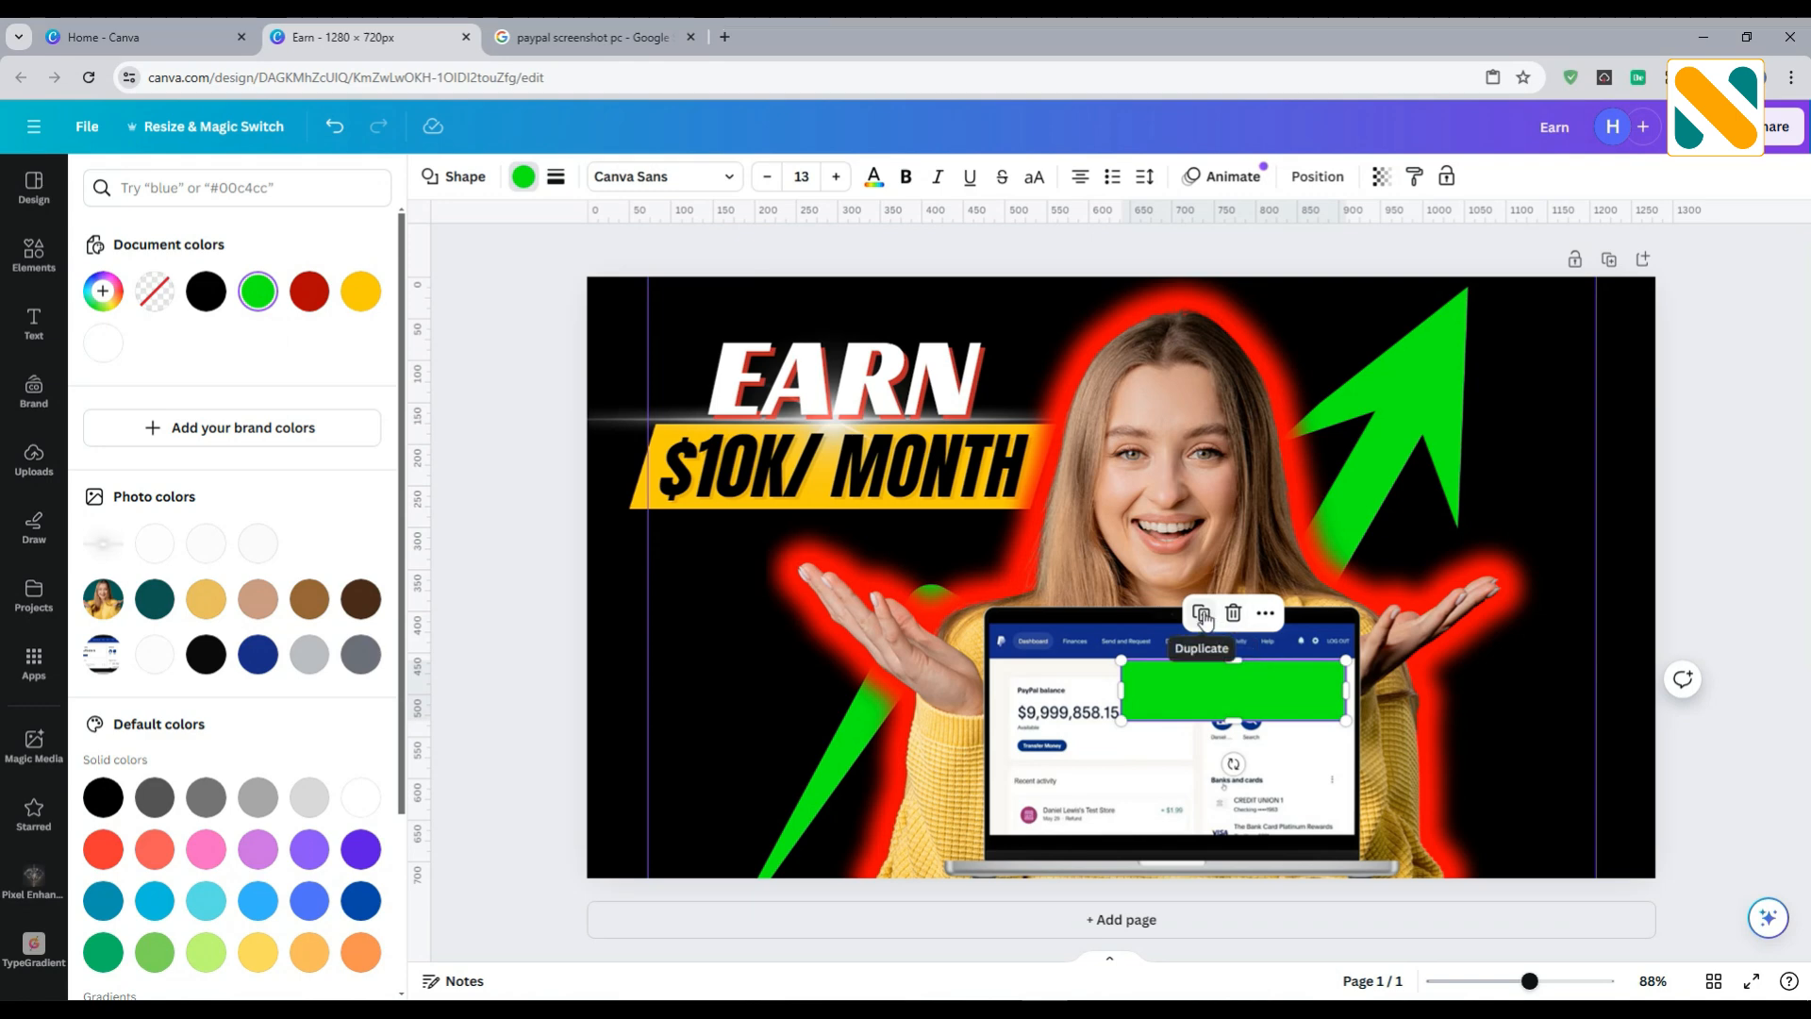
drag(1109, 730, 1092, 728)
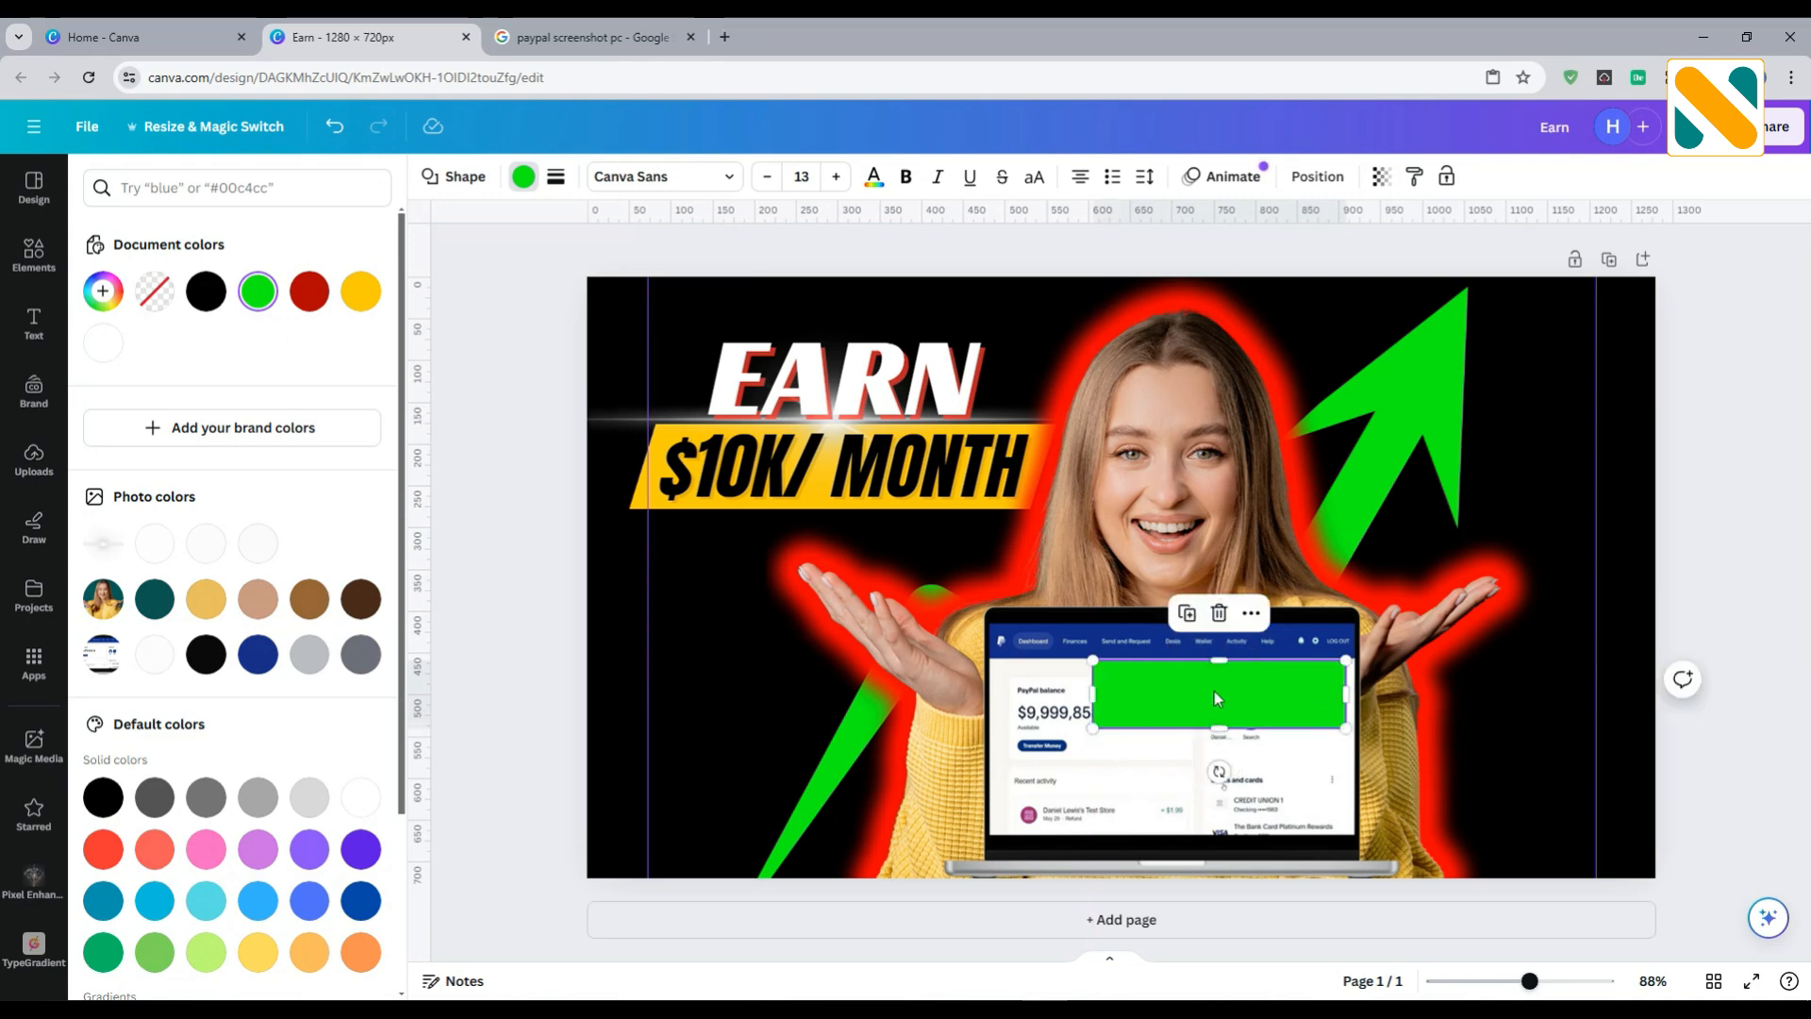
Duplicate the green rectangle, color the copy white, and shrink and center it inside the green one to leave a thin border
click(1190, 618)
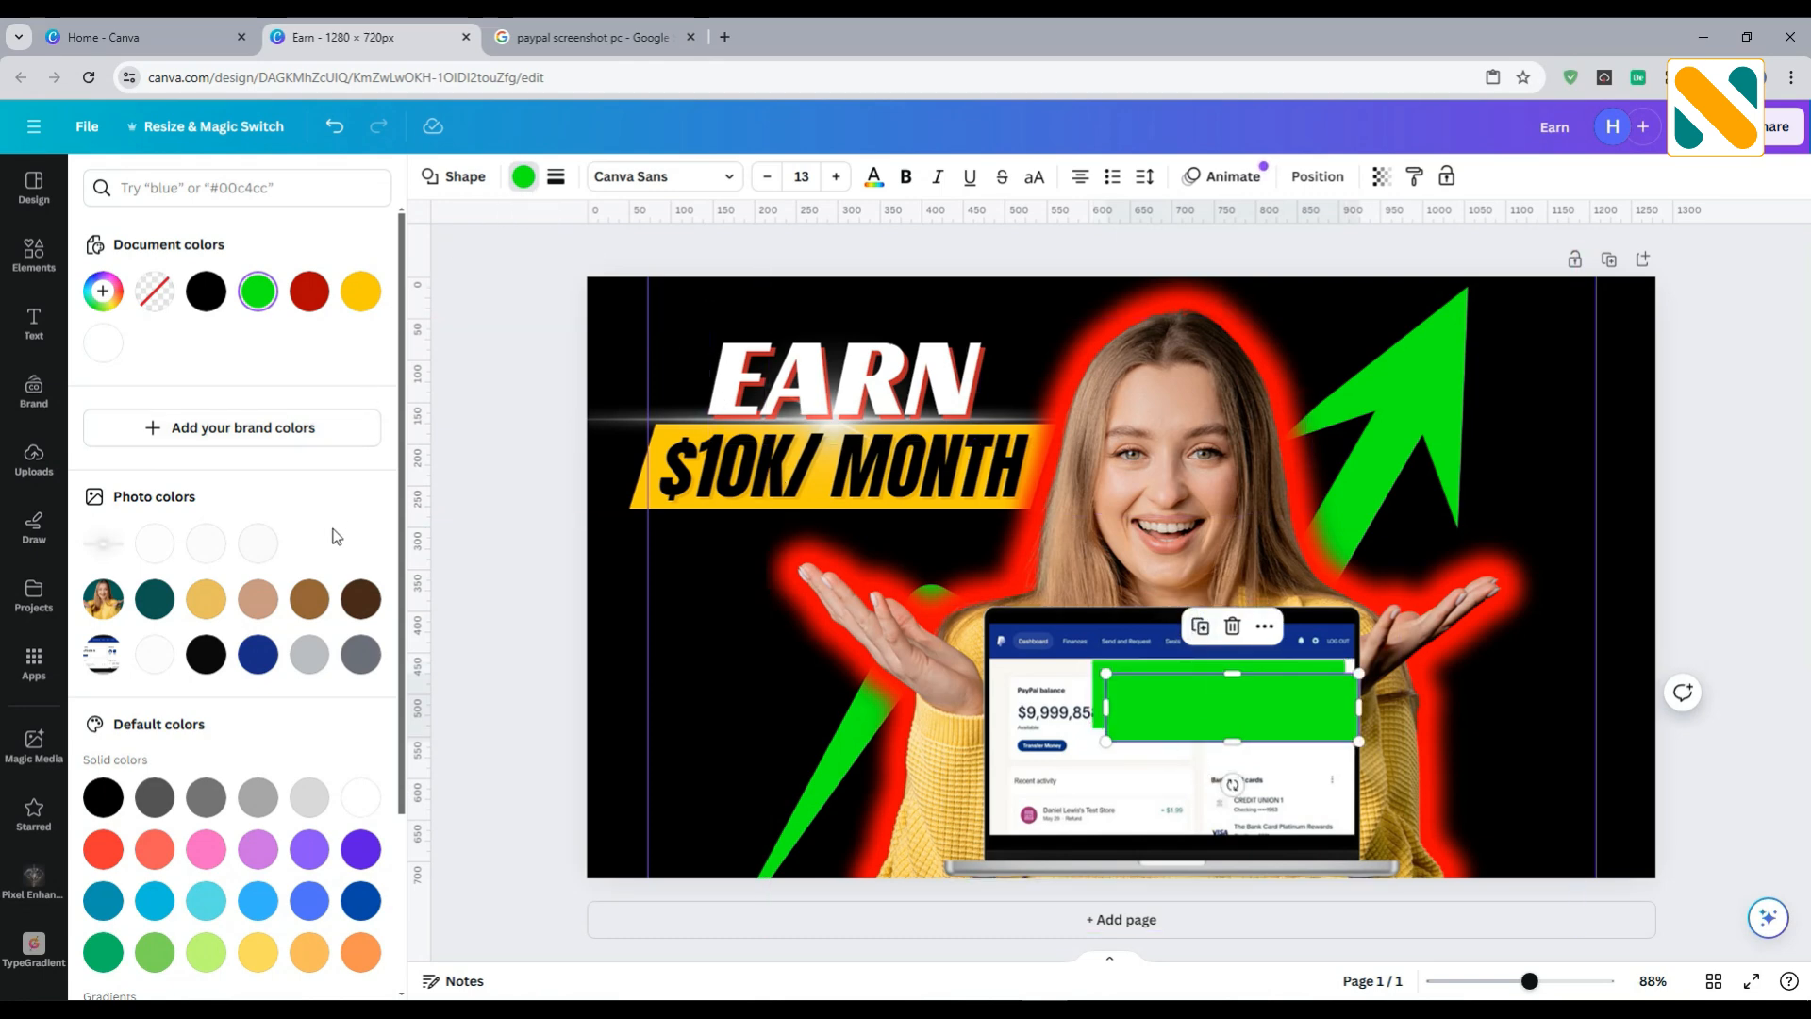
click(364, 797)
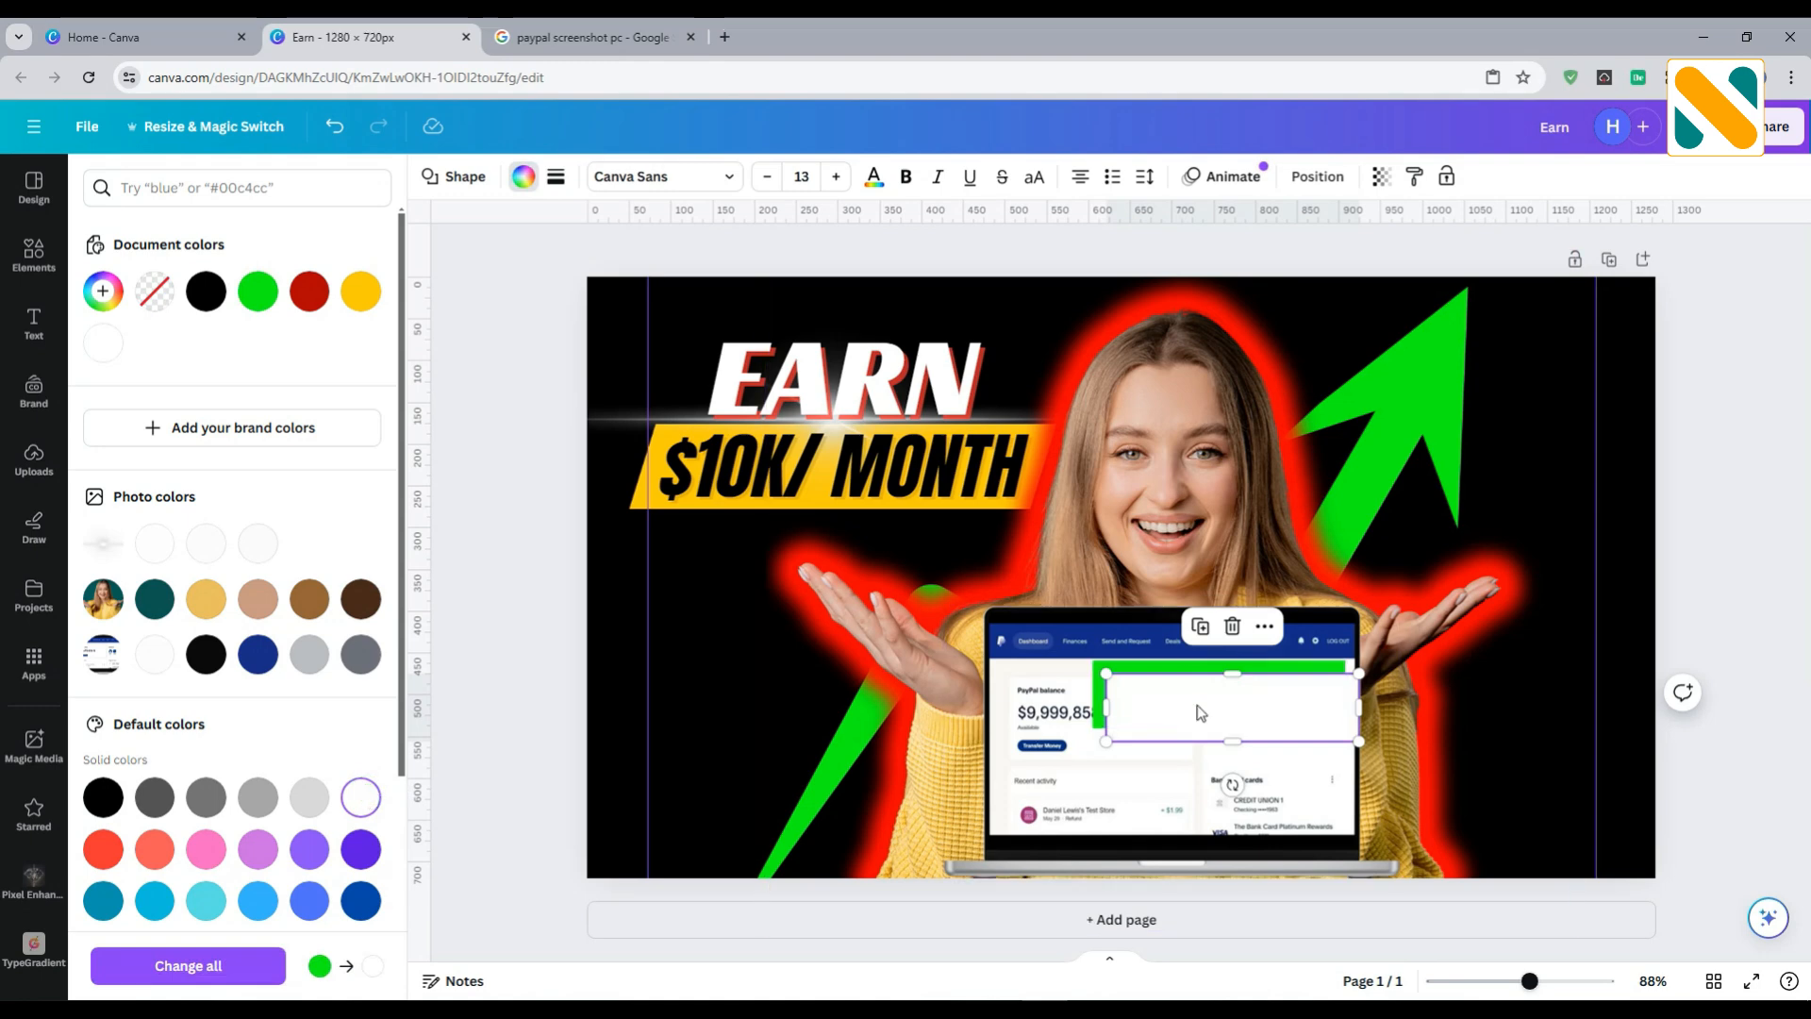
drag(1361, 747, 1297, 695)
click(1470, 706)
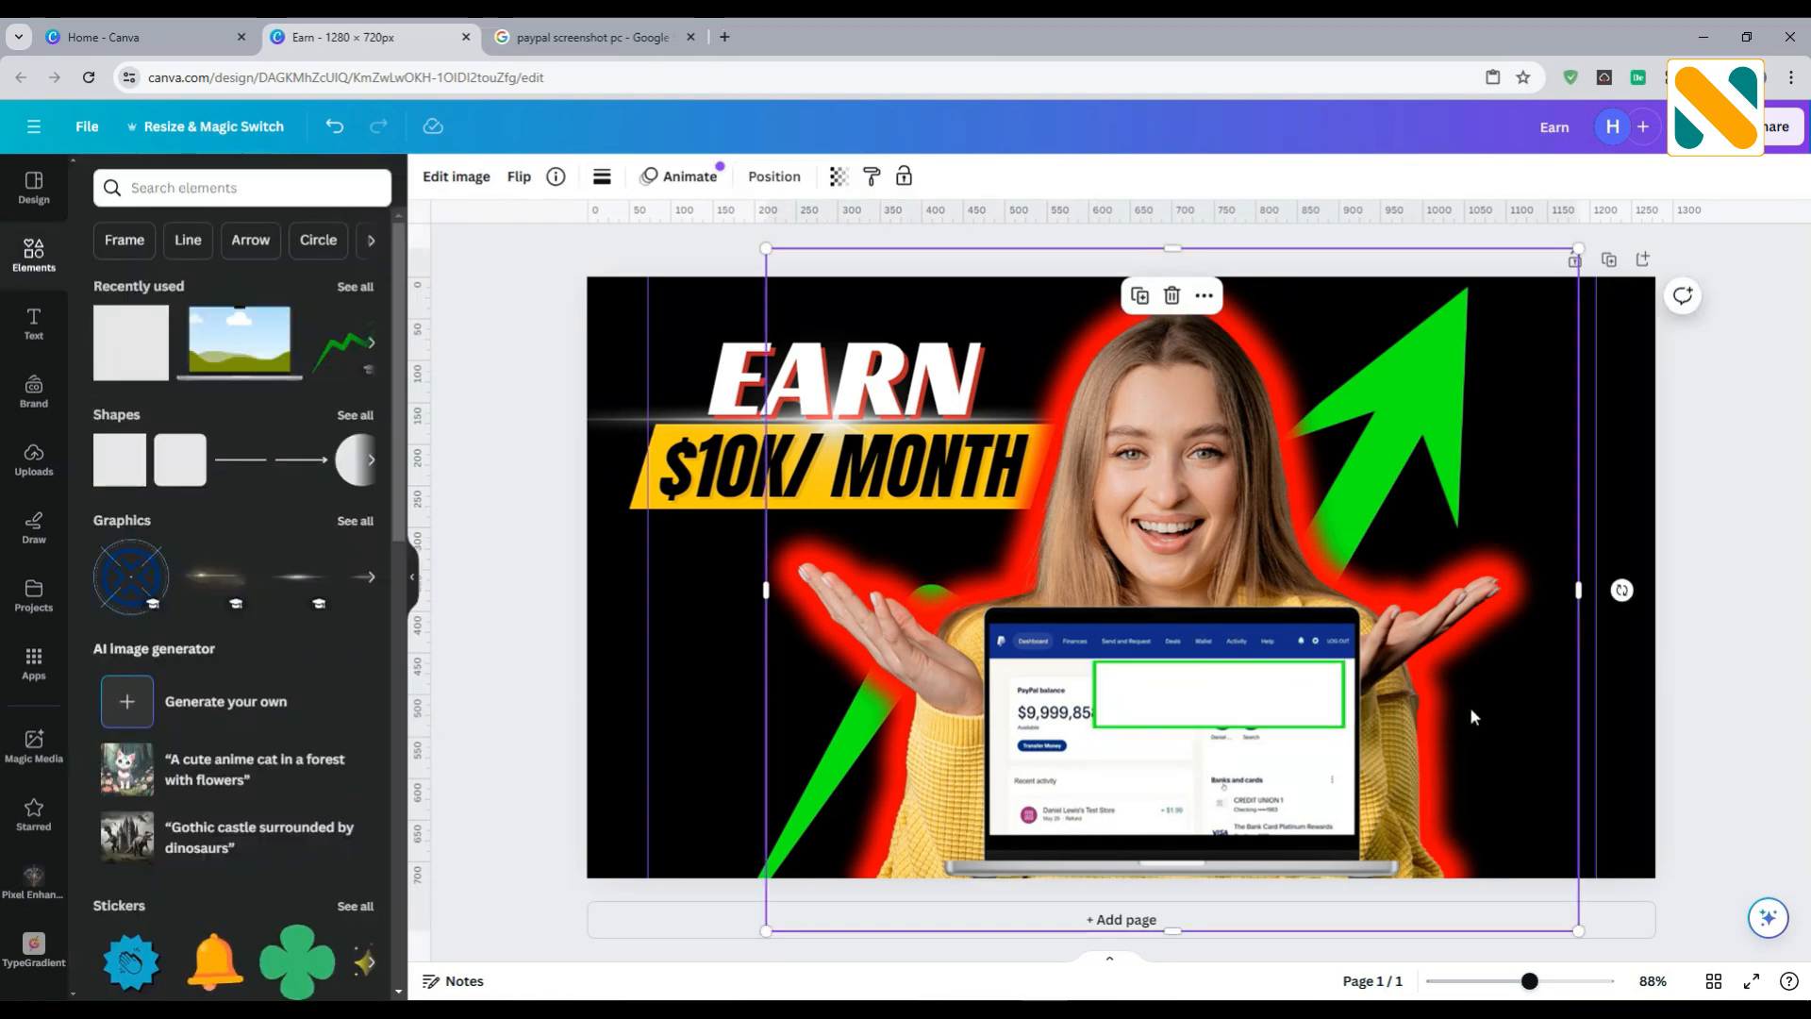
Add a subheading over the white rectangle on the laptop screen and replace its text with "+ $10,000"
click(18, 326)
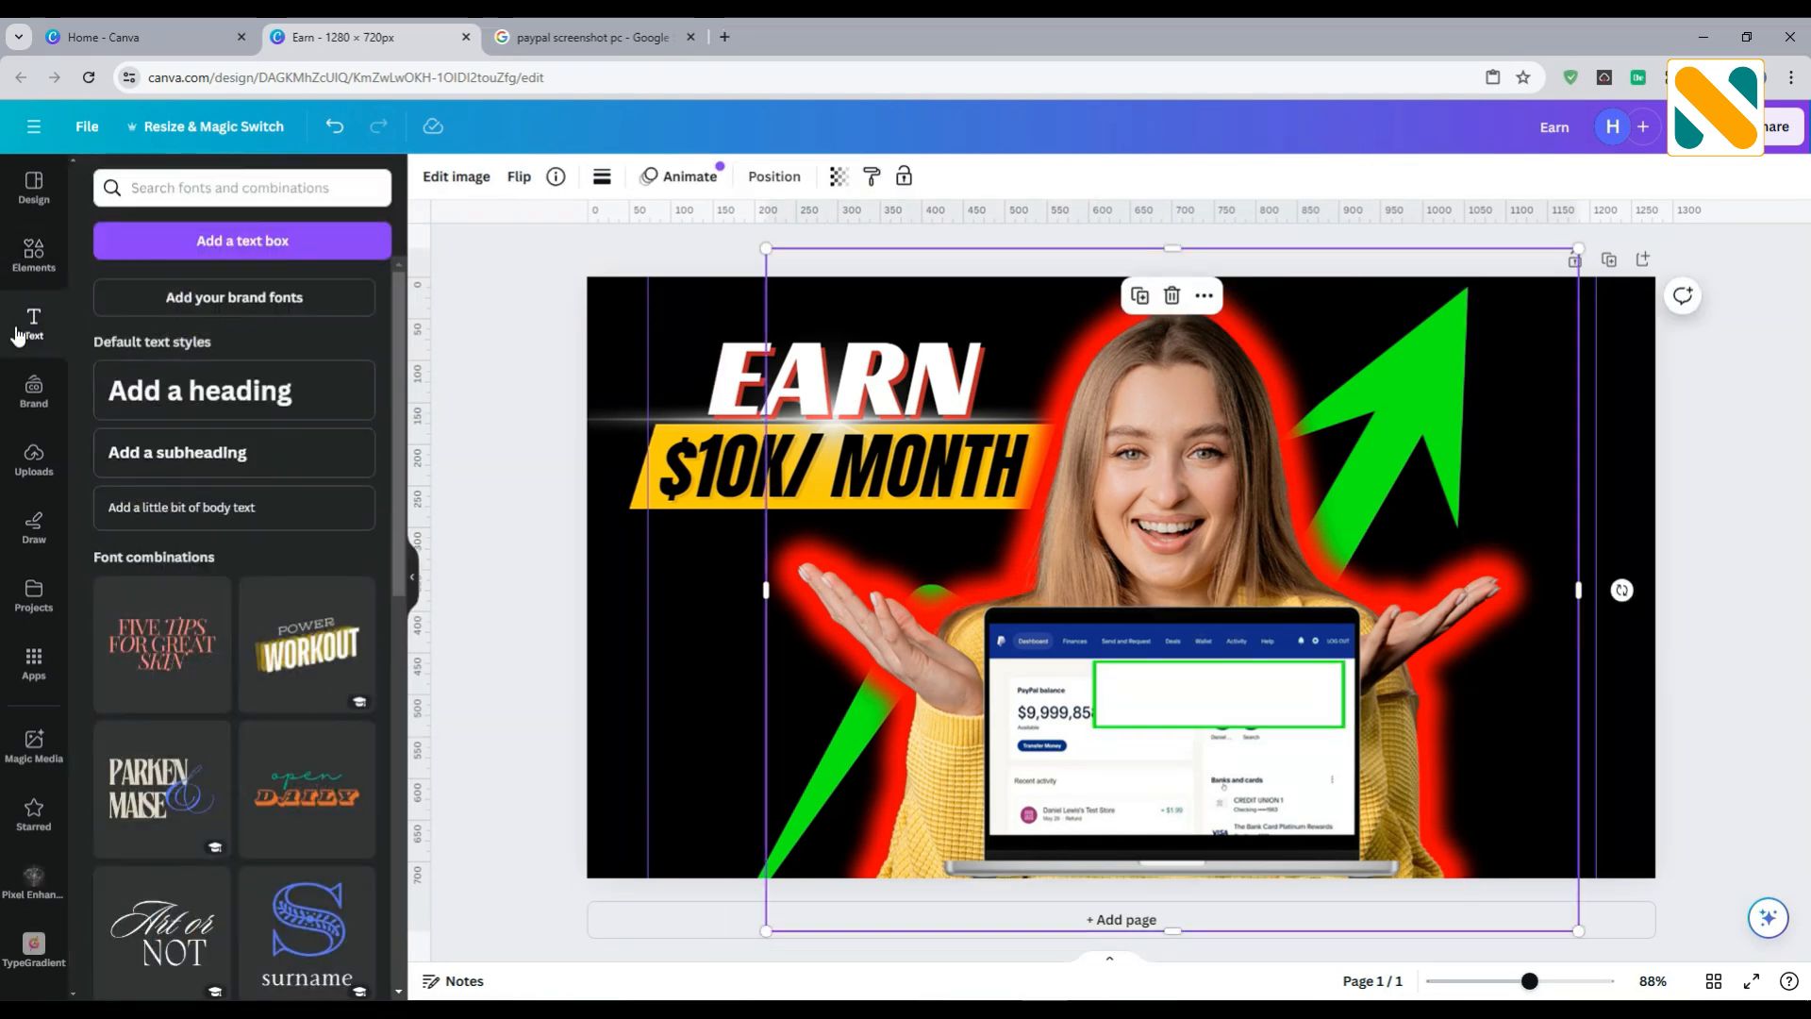
click(151, 452)
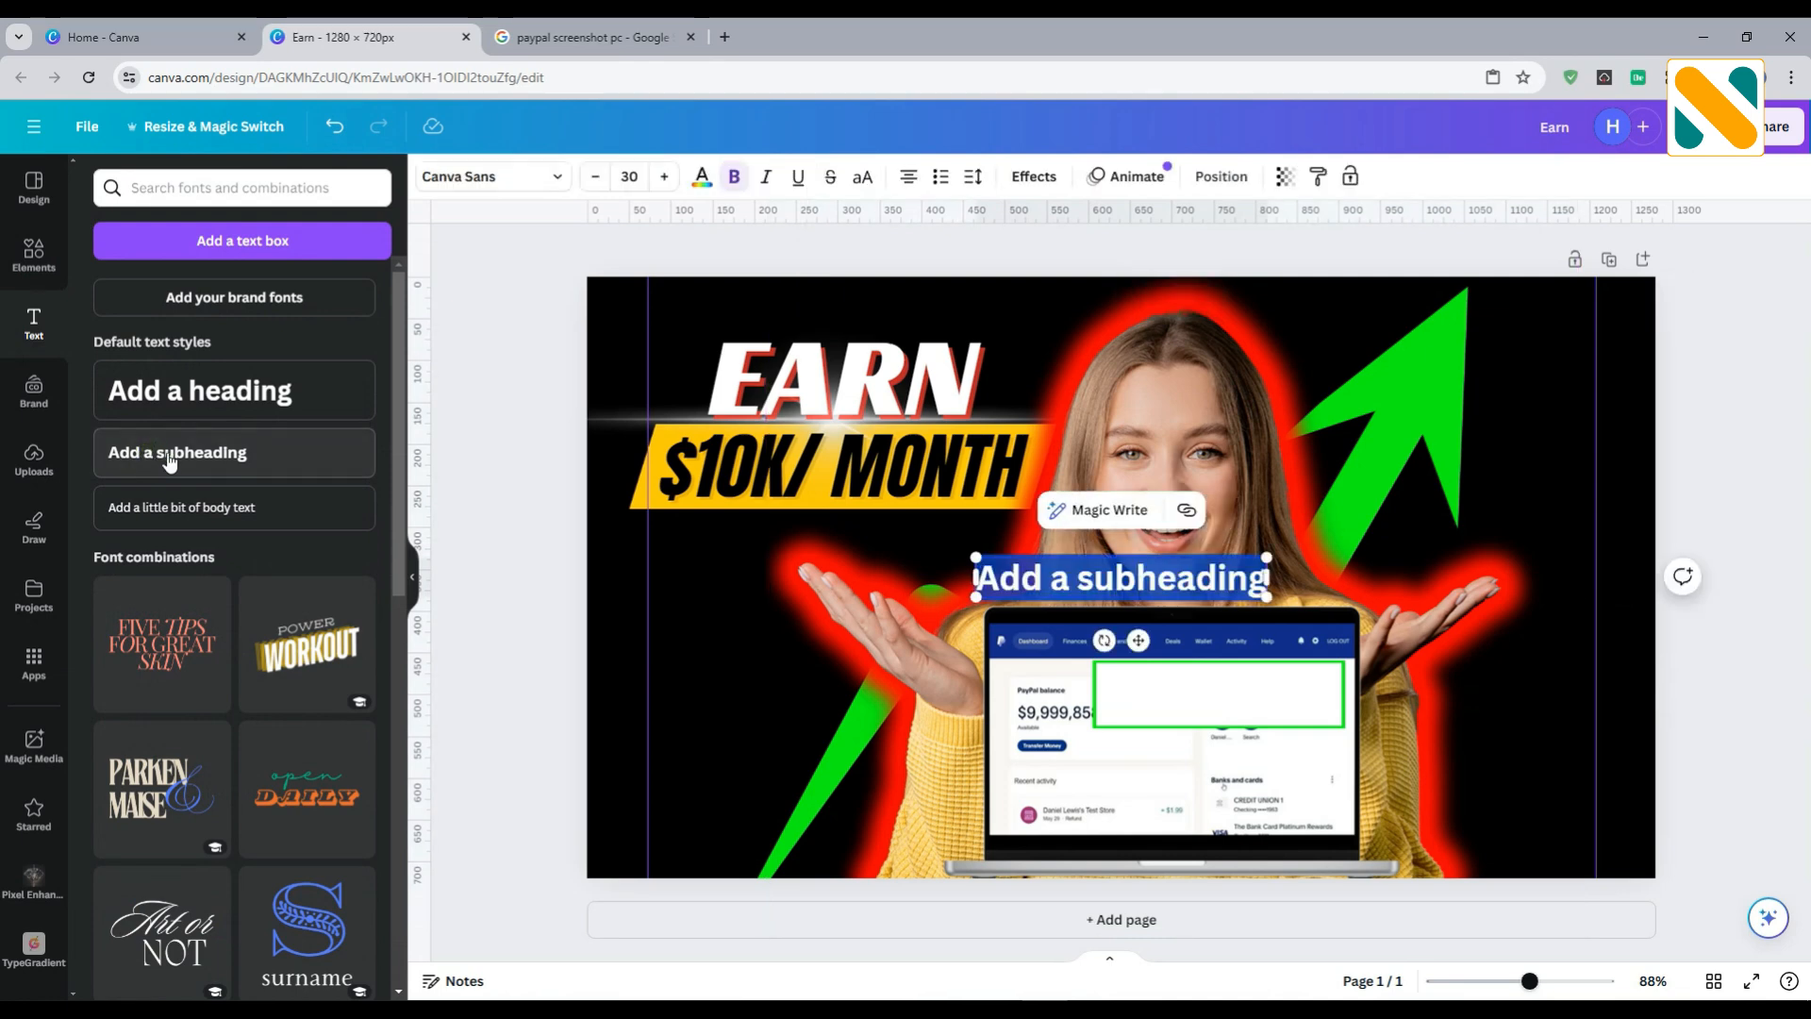
drag(1130, 644, 1208, 758)
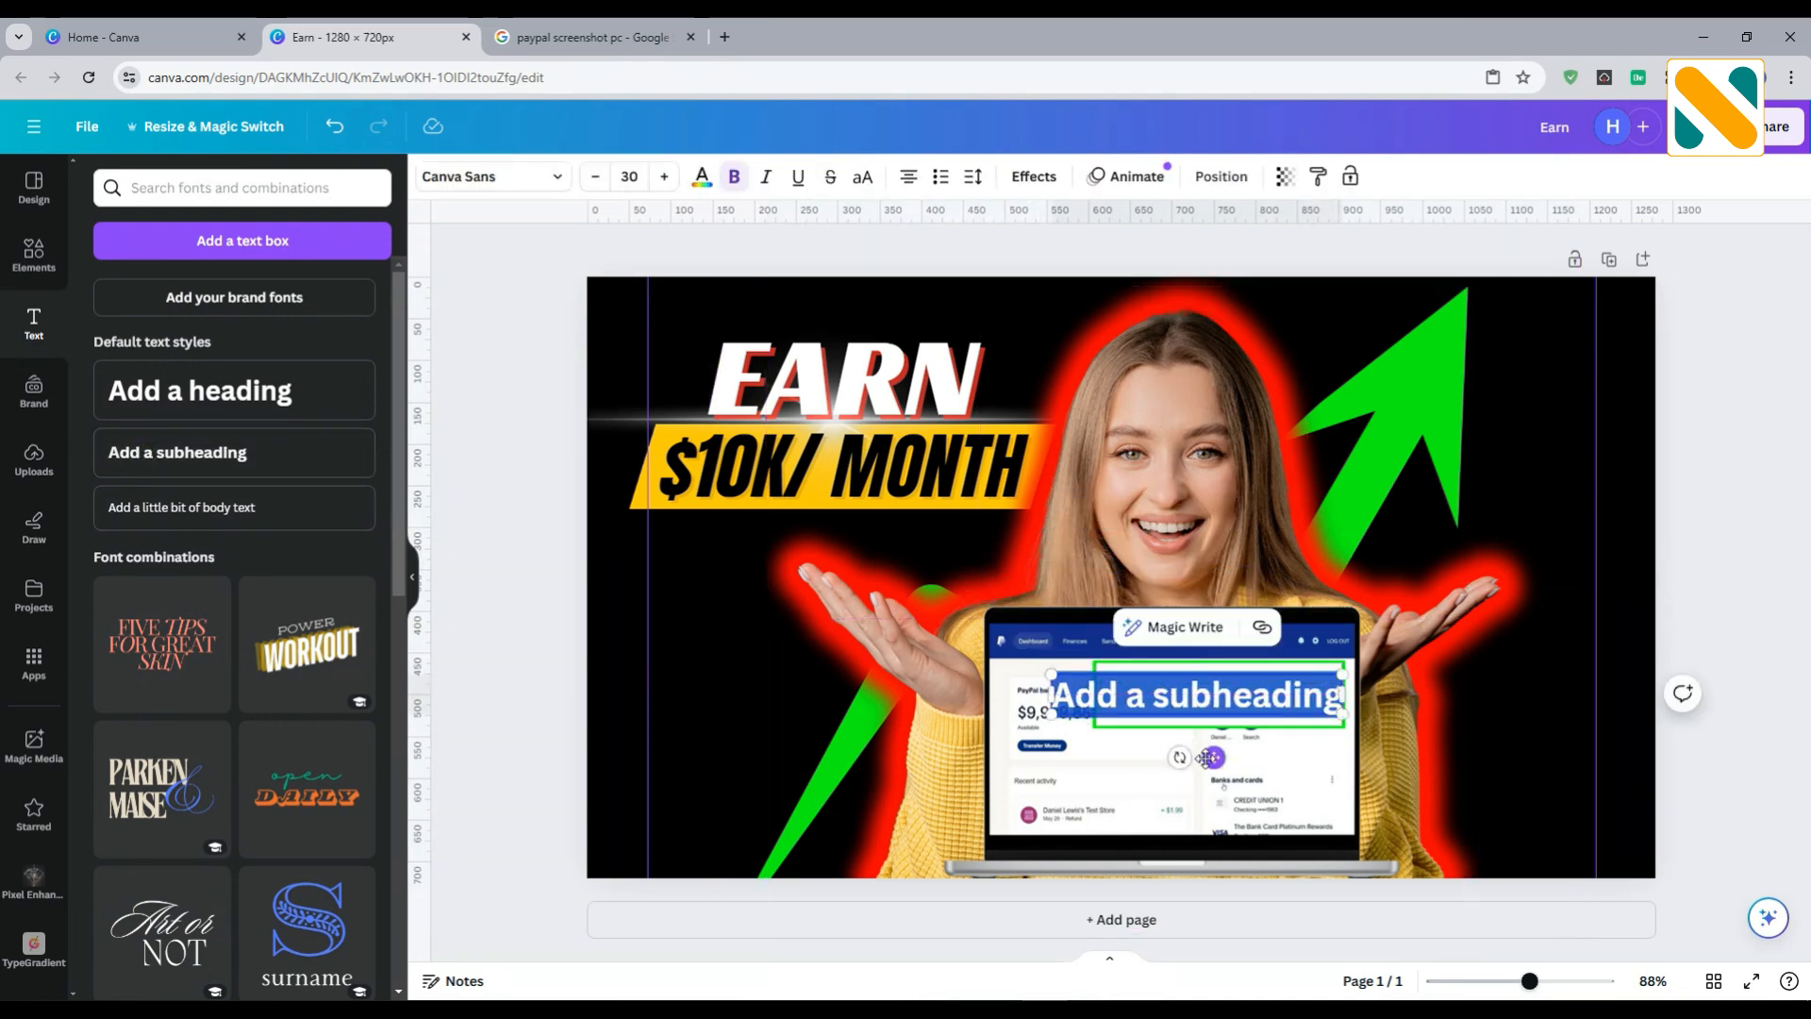
key(BackSpace)
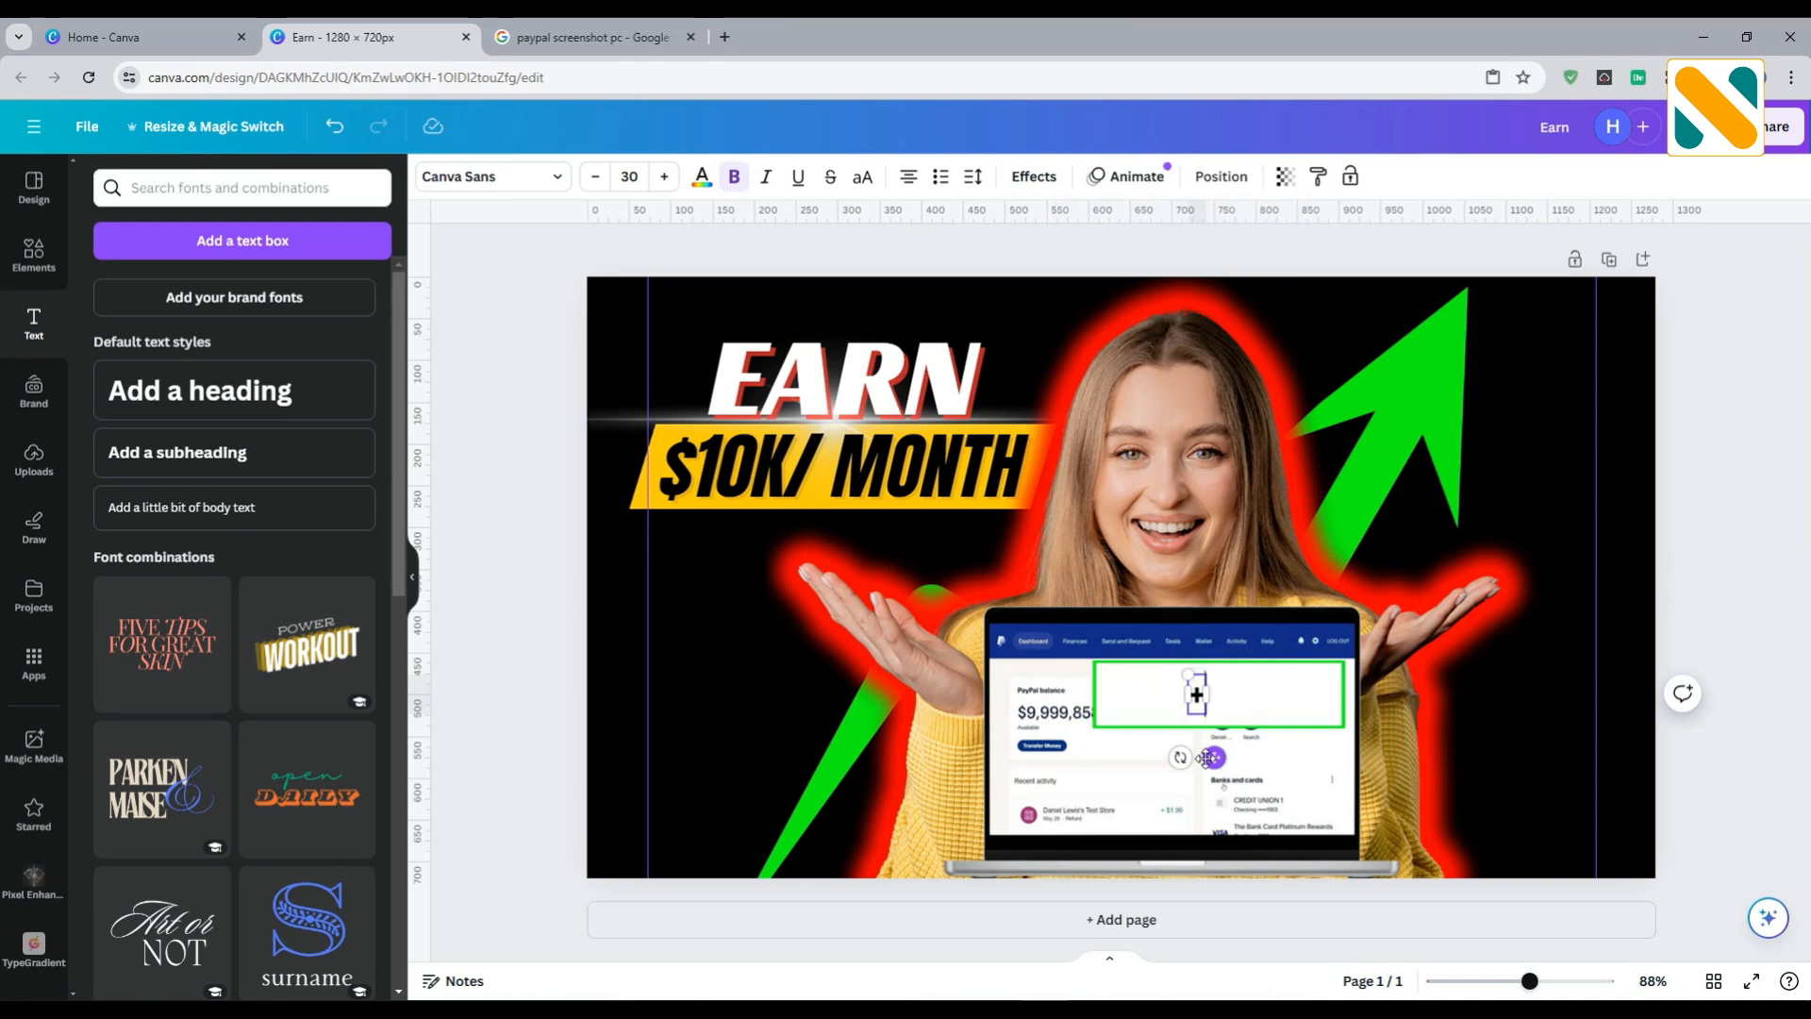
text(+ $10)
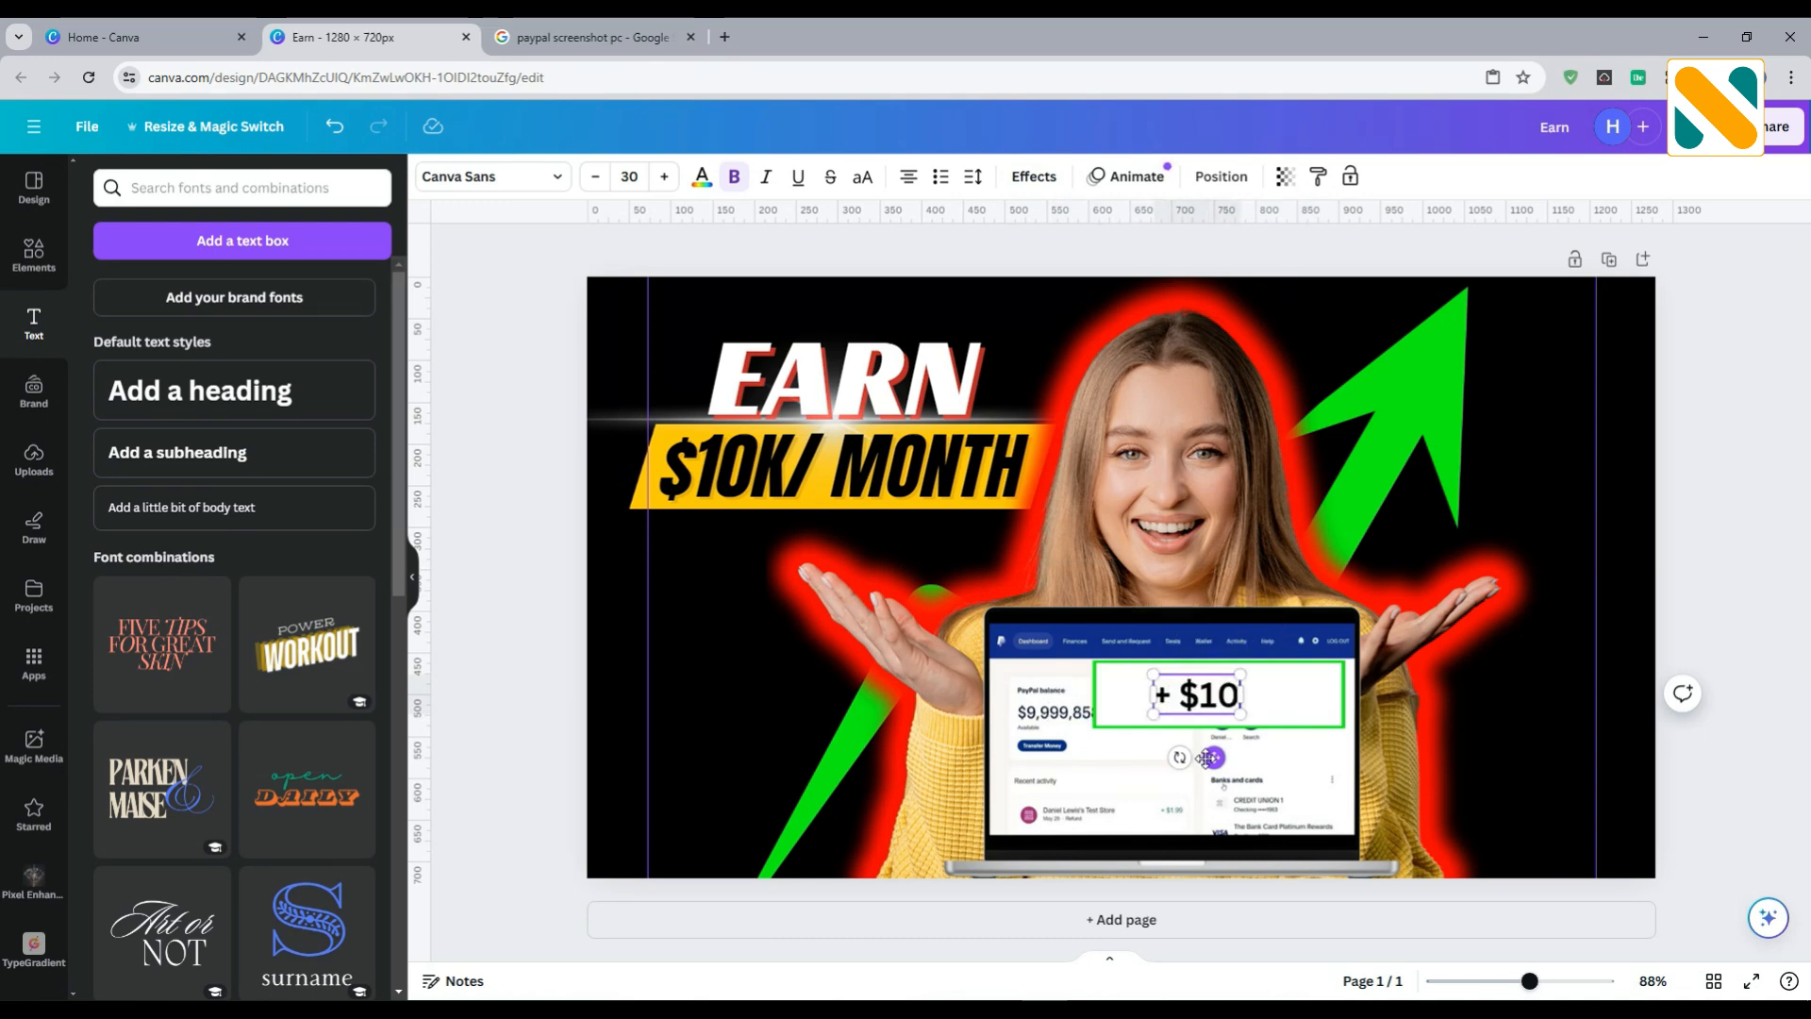
text(,000)
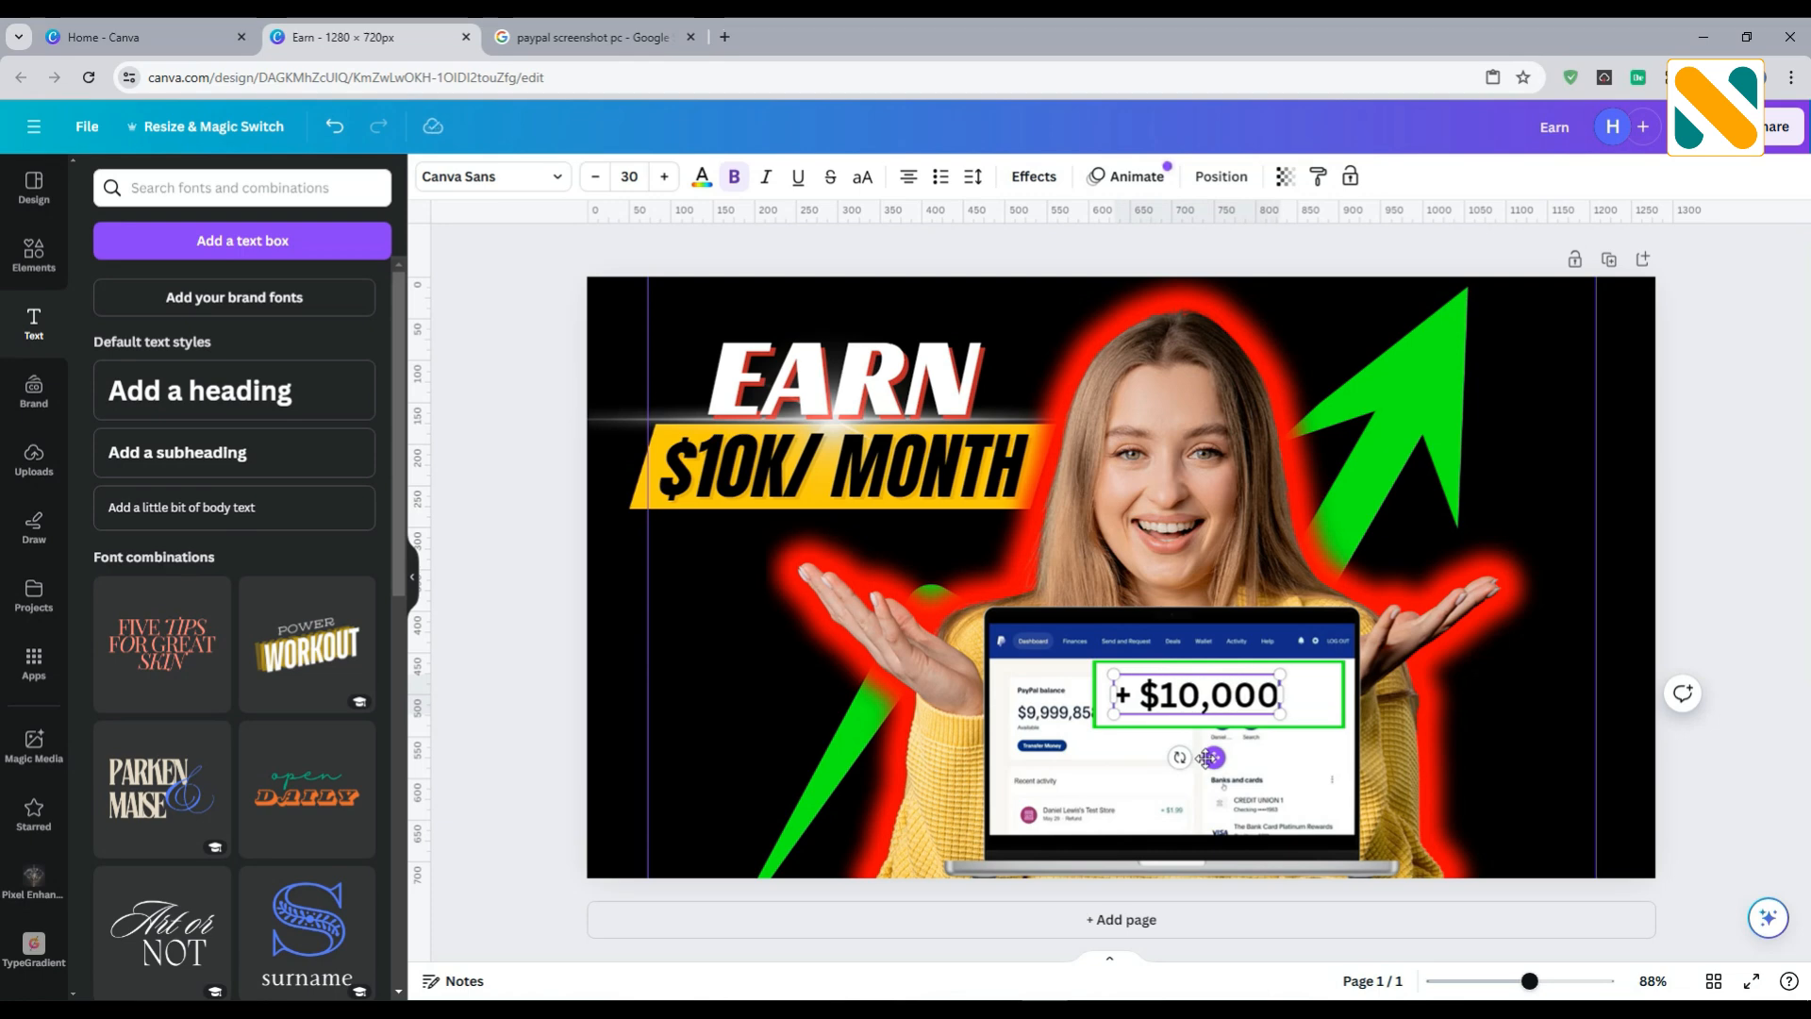
click(525, 547)
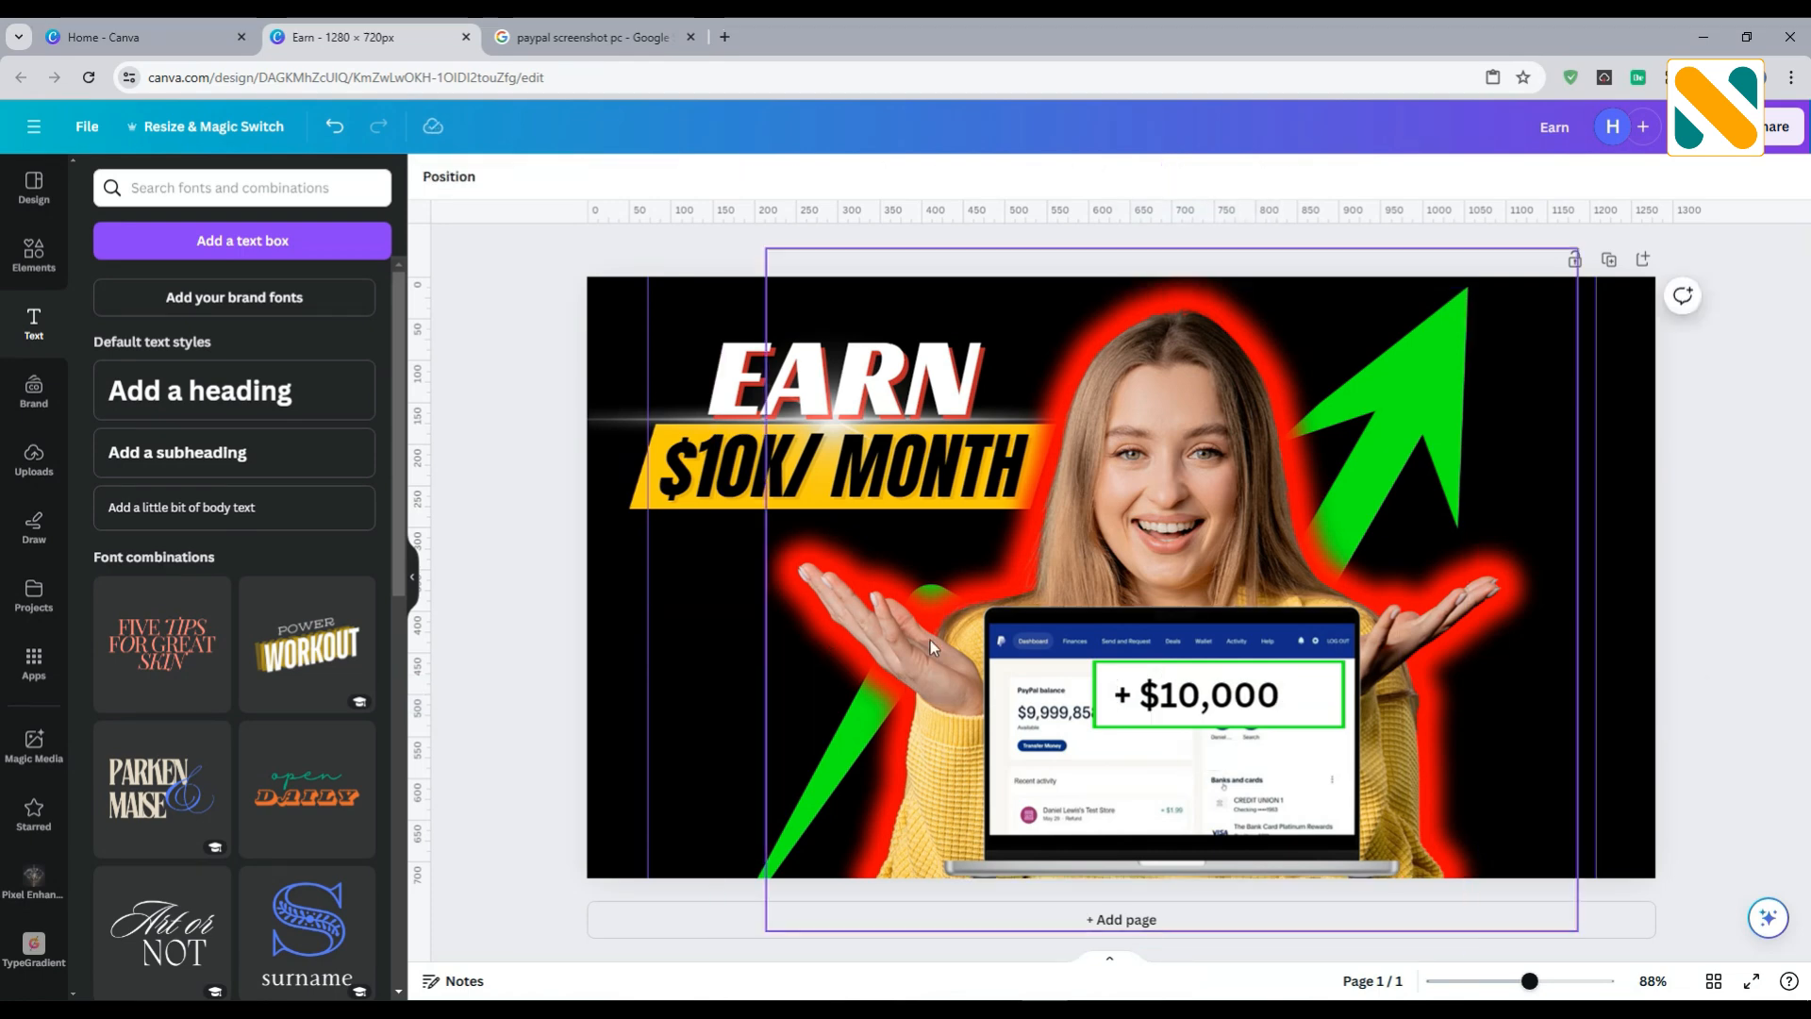
Enlarge the "+ $10,000" text to about size 43.1 and center it in the green-bordered white box
click(1186, 695)
mouse_move(1290, 719)
mouse_down()
mouse_move(1363, 736)
mouse_move(1267, 694)
mouse_up()
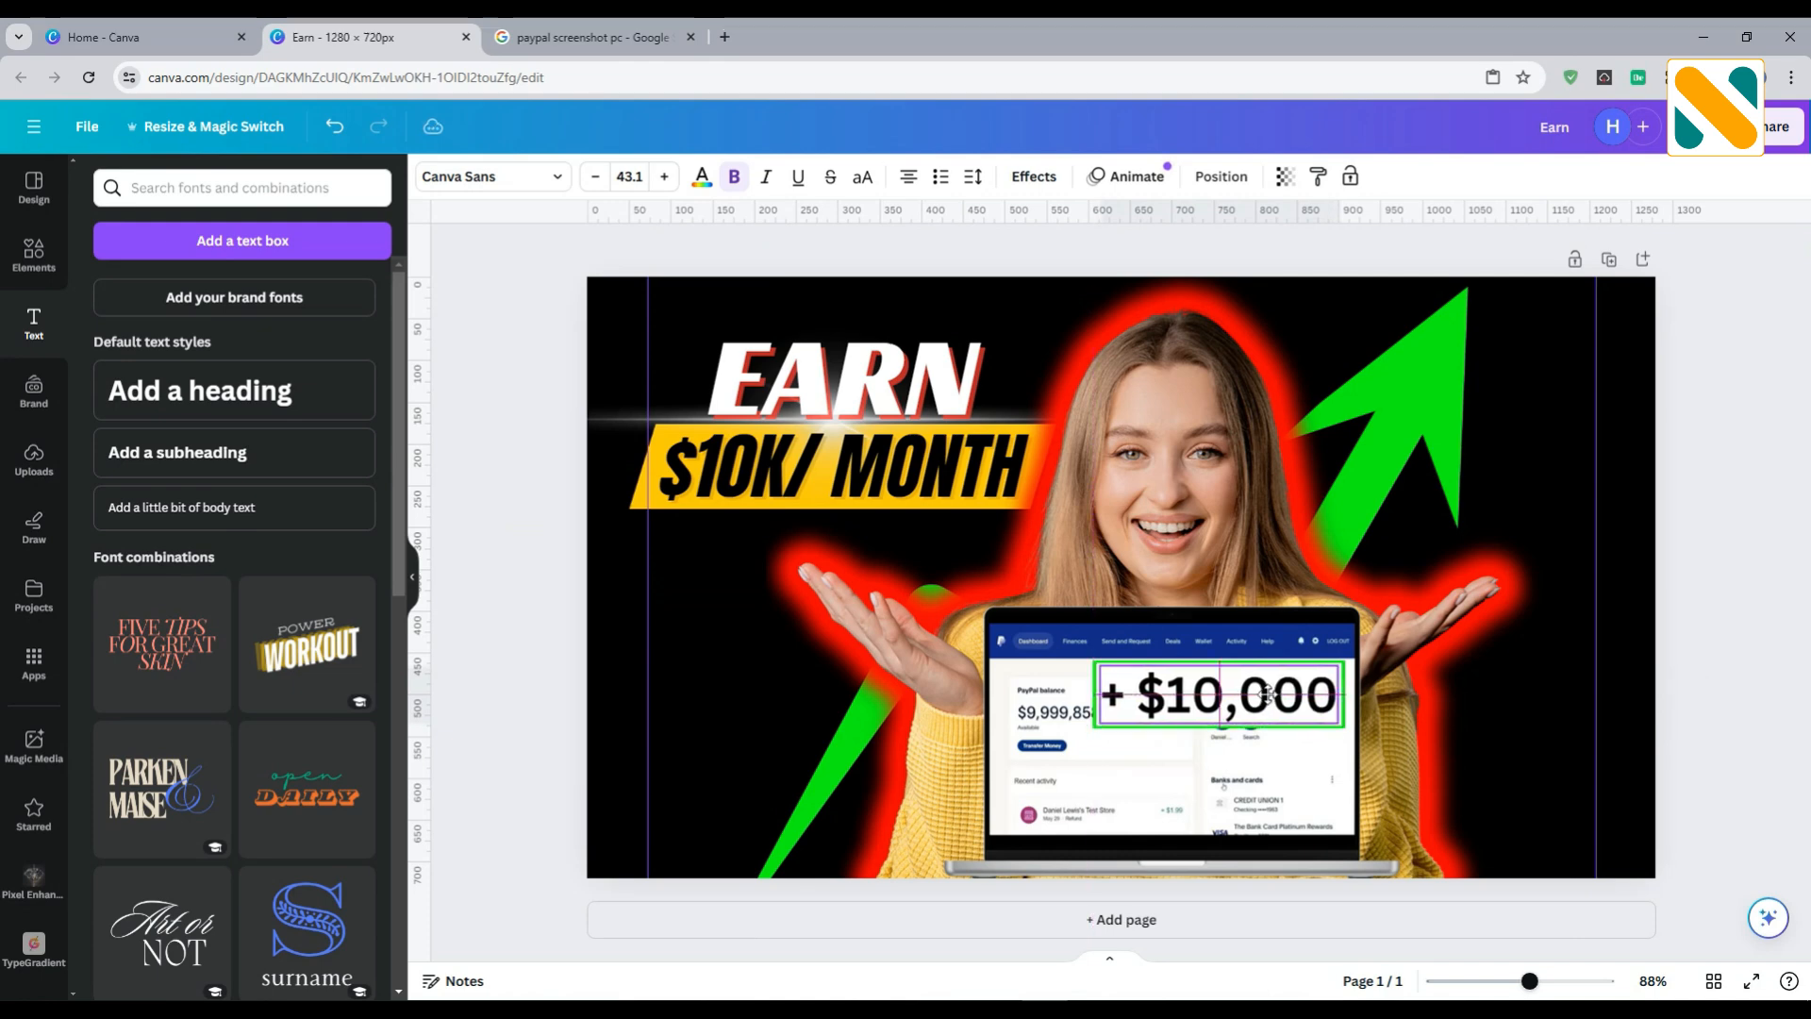
Search the element graphics for "shadow" and add the soft dark rectangular shadow to the design
click(35, 253)
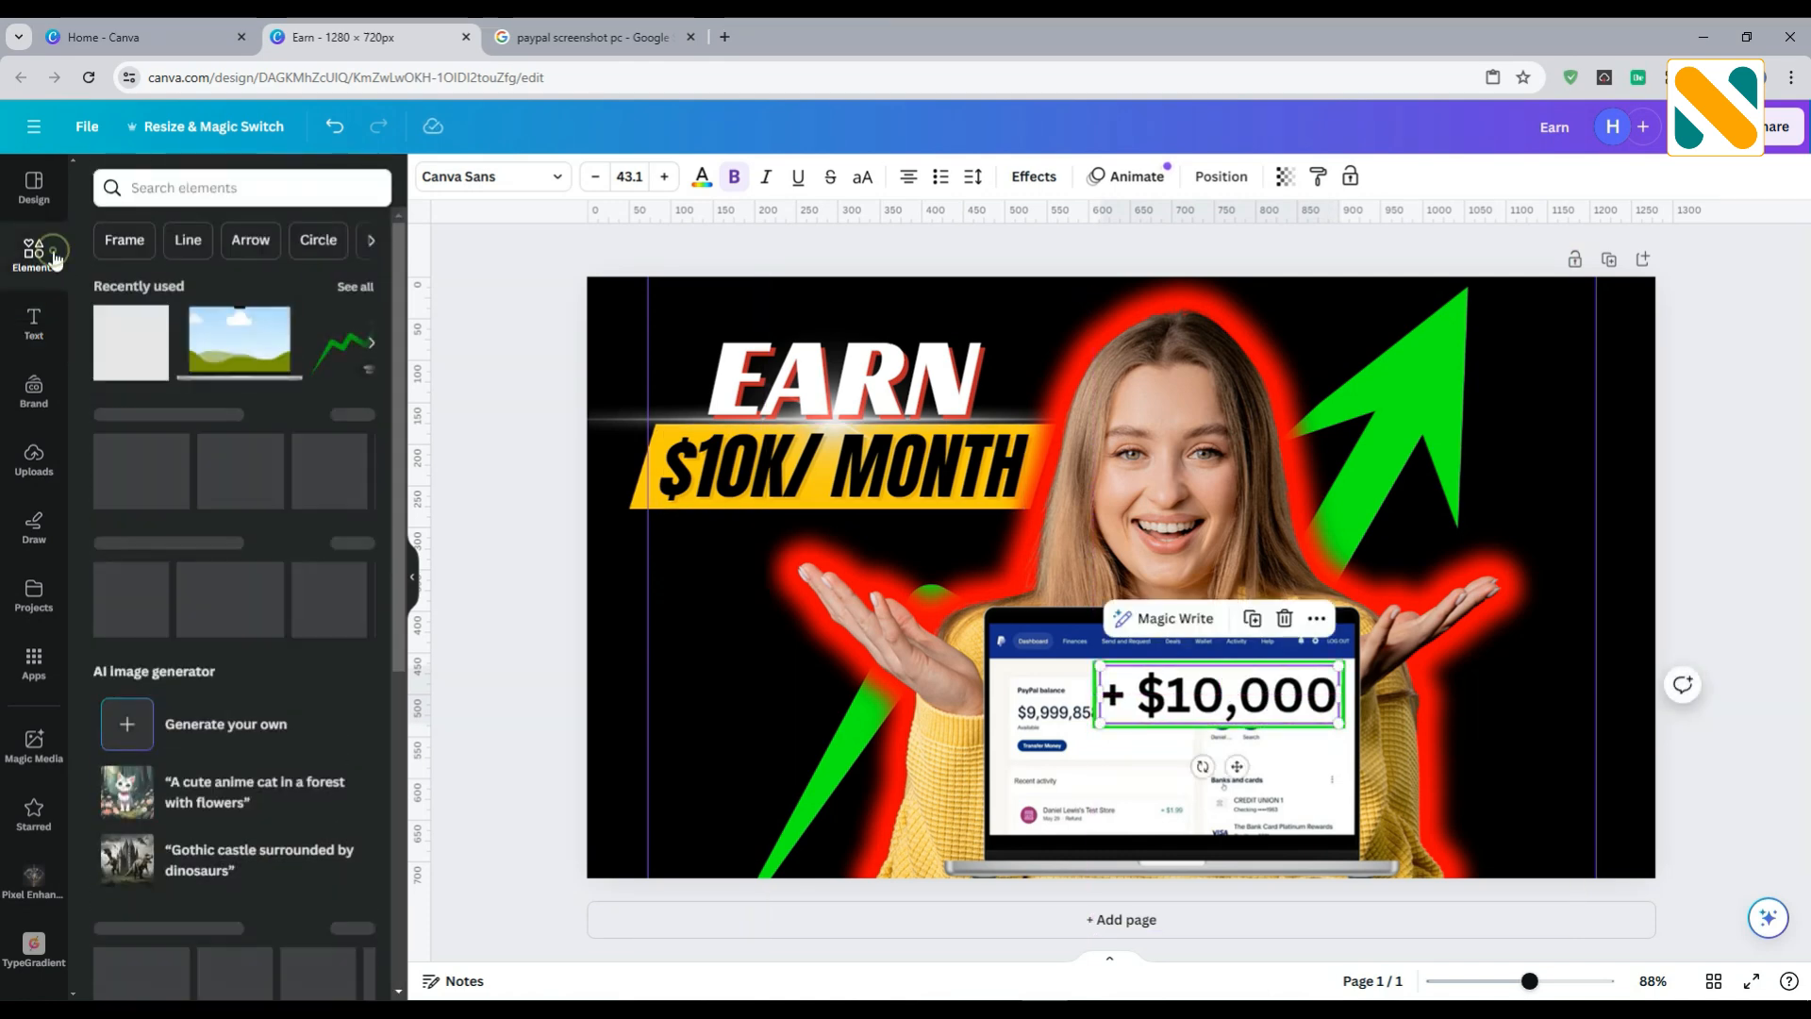
click(172, 194)
text(shadow)
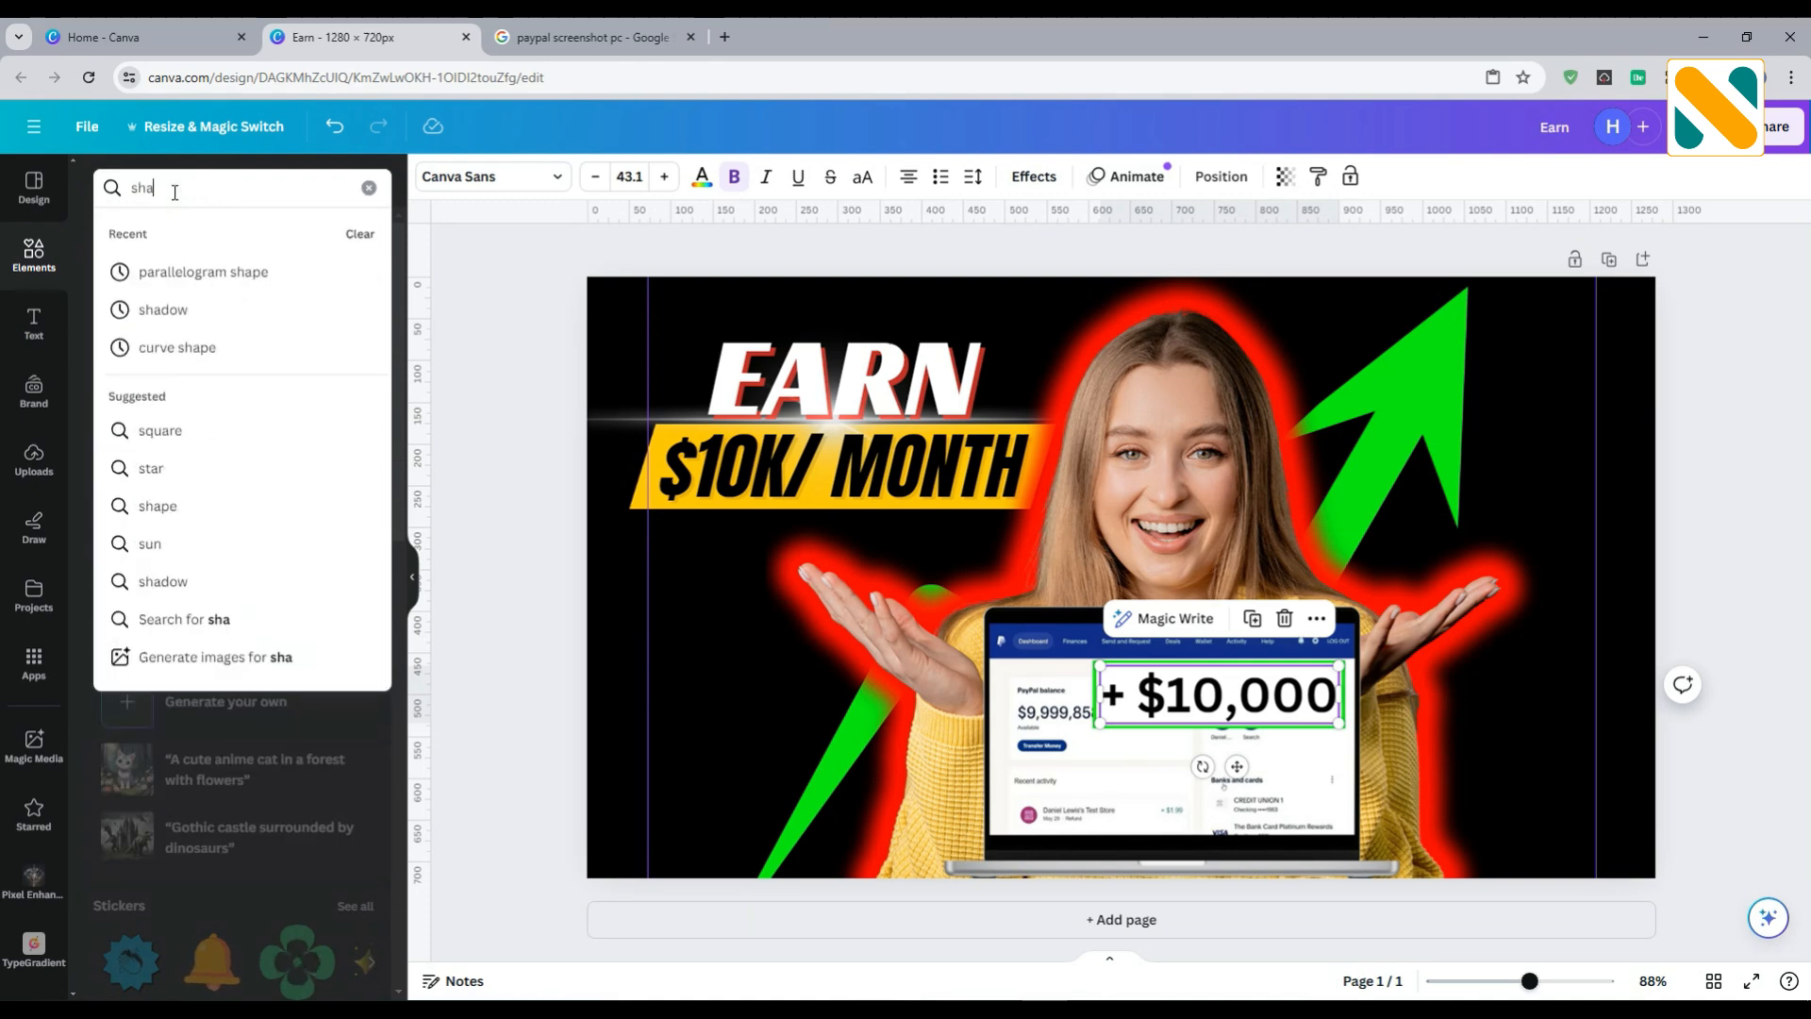
key(Return)
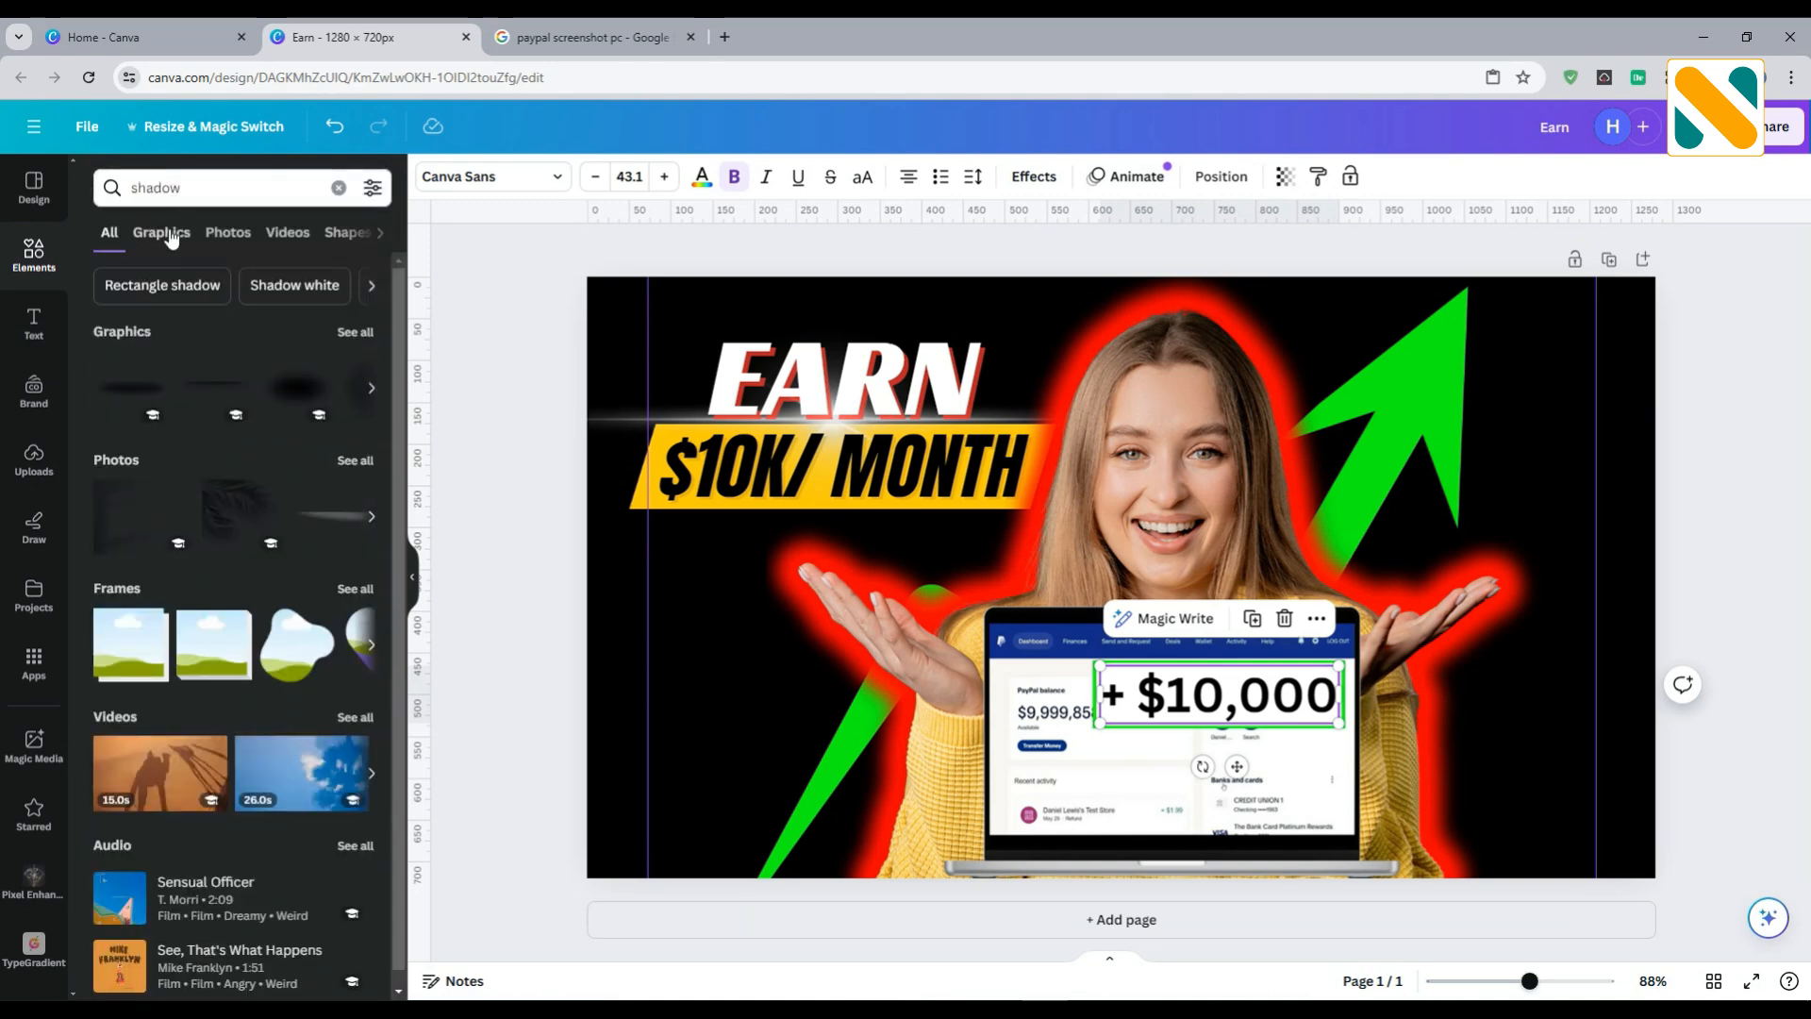
click(168, 233)
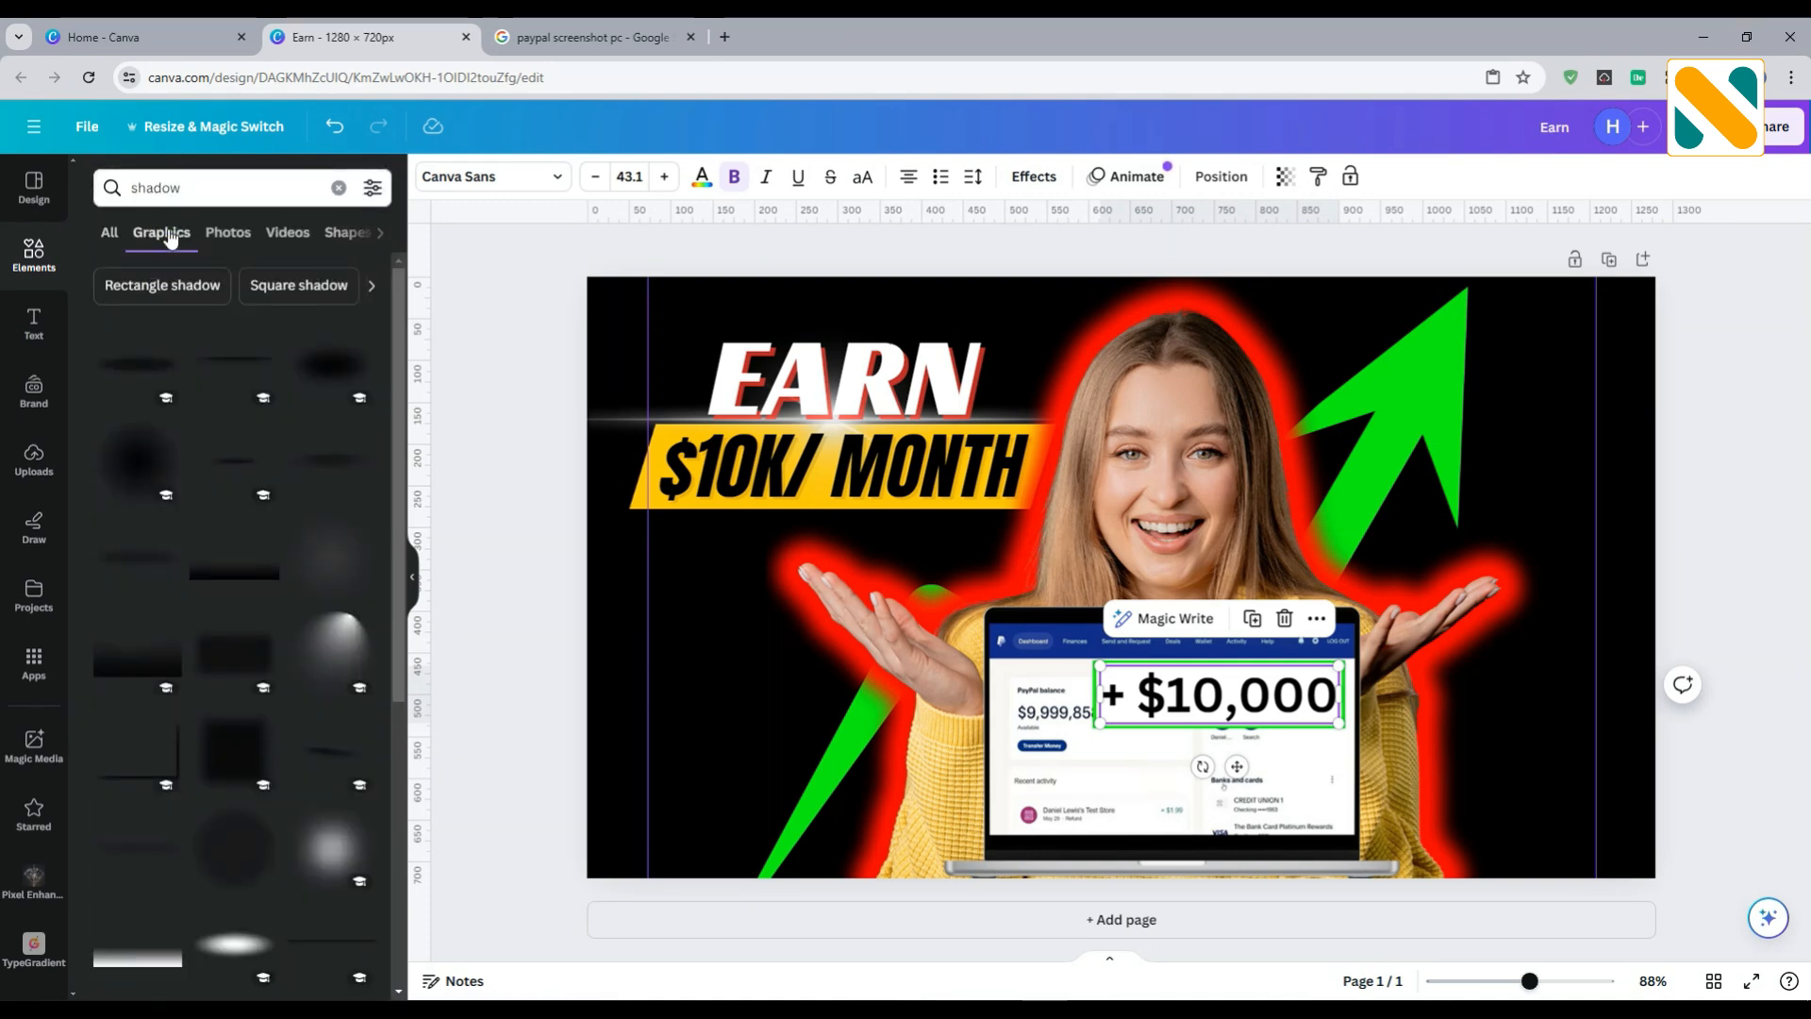
scroll(218, 574, down, 1)
click(219, 573)
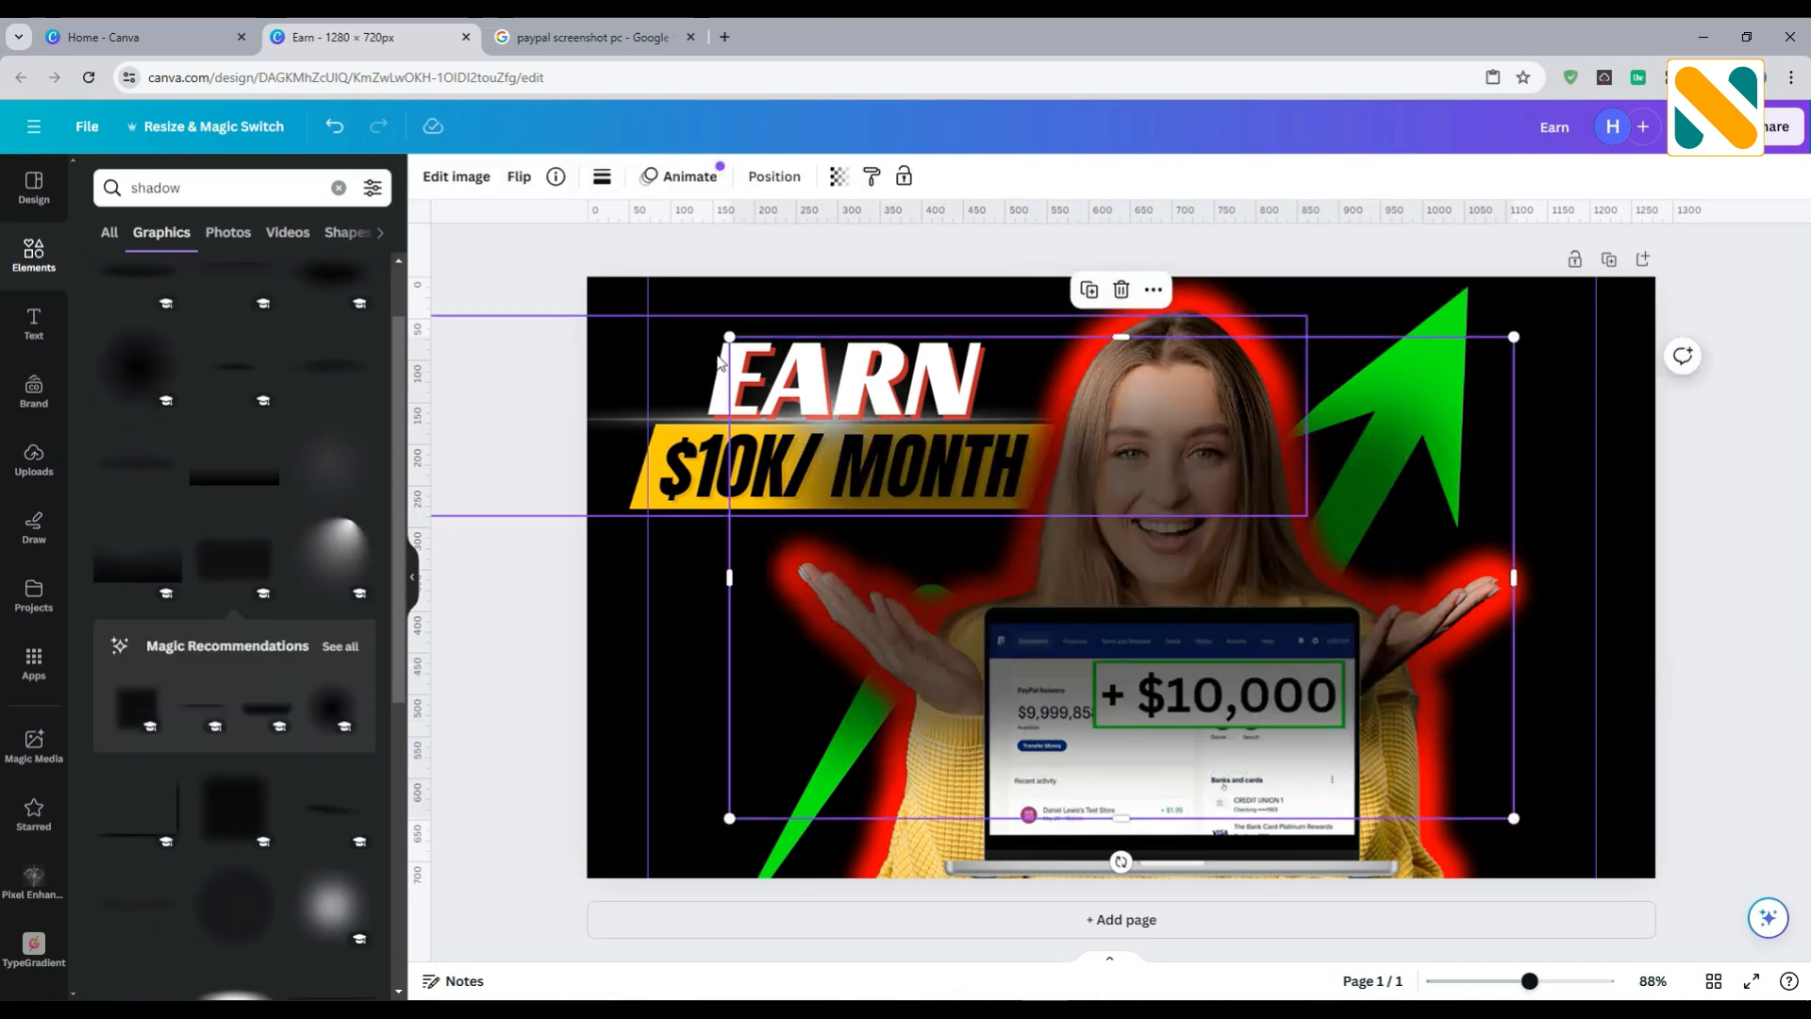
Shrink the shadow to about 193 × 118 px and place it over the left part of the "+ $10,000" box
drag(734, 340, 1161, 602)
drag(1513, 818, 1368, 728)
drag(1299, 642, 1241, 661)
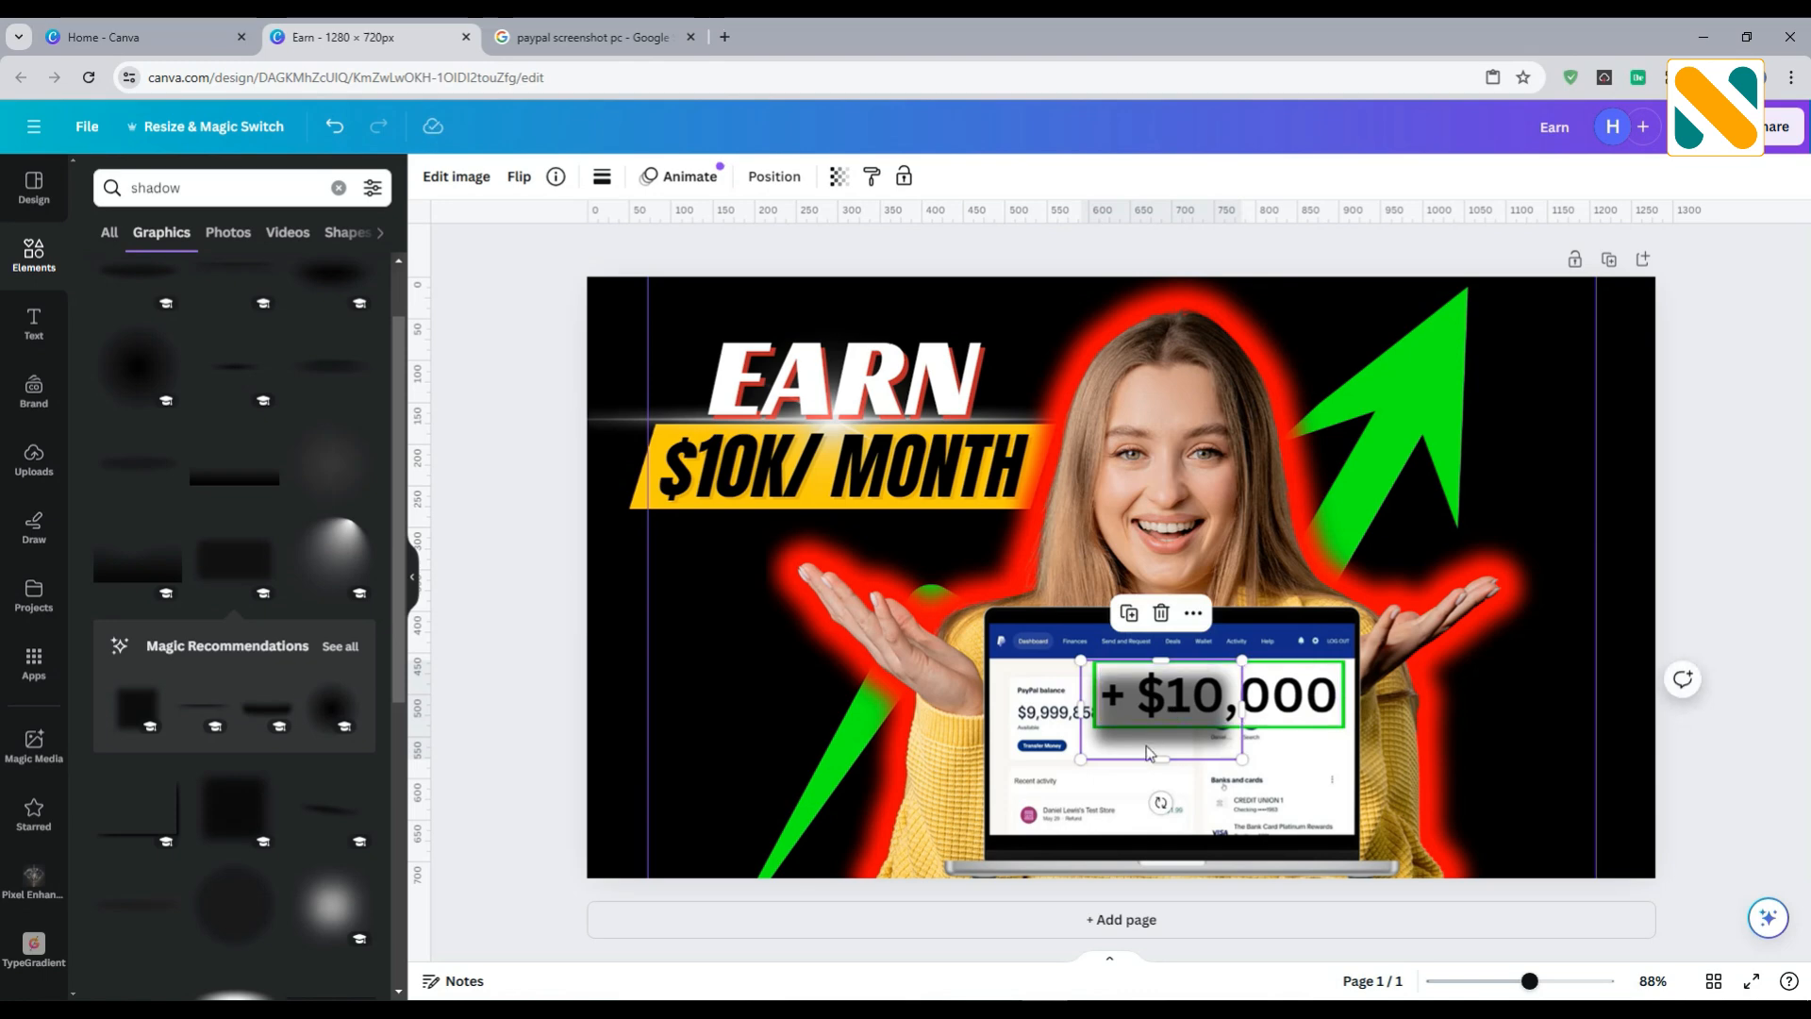
Nudge the shadow up to about X 586.5, Y 438.9 and send it backward behind the "+ $10,000" box
click(1149, 723)
click(1151, 741)
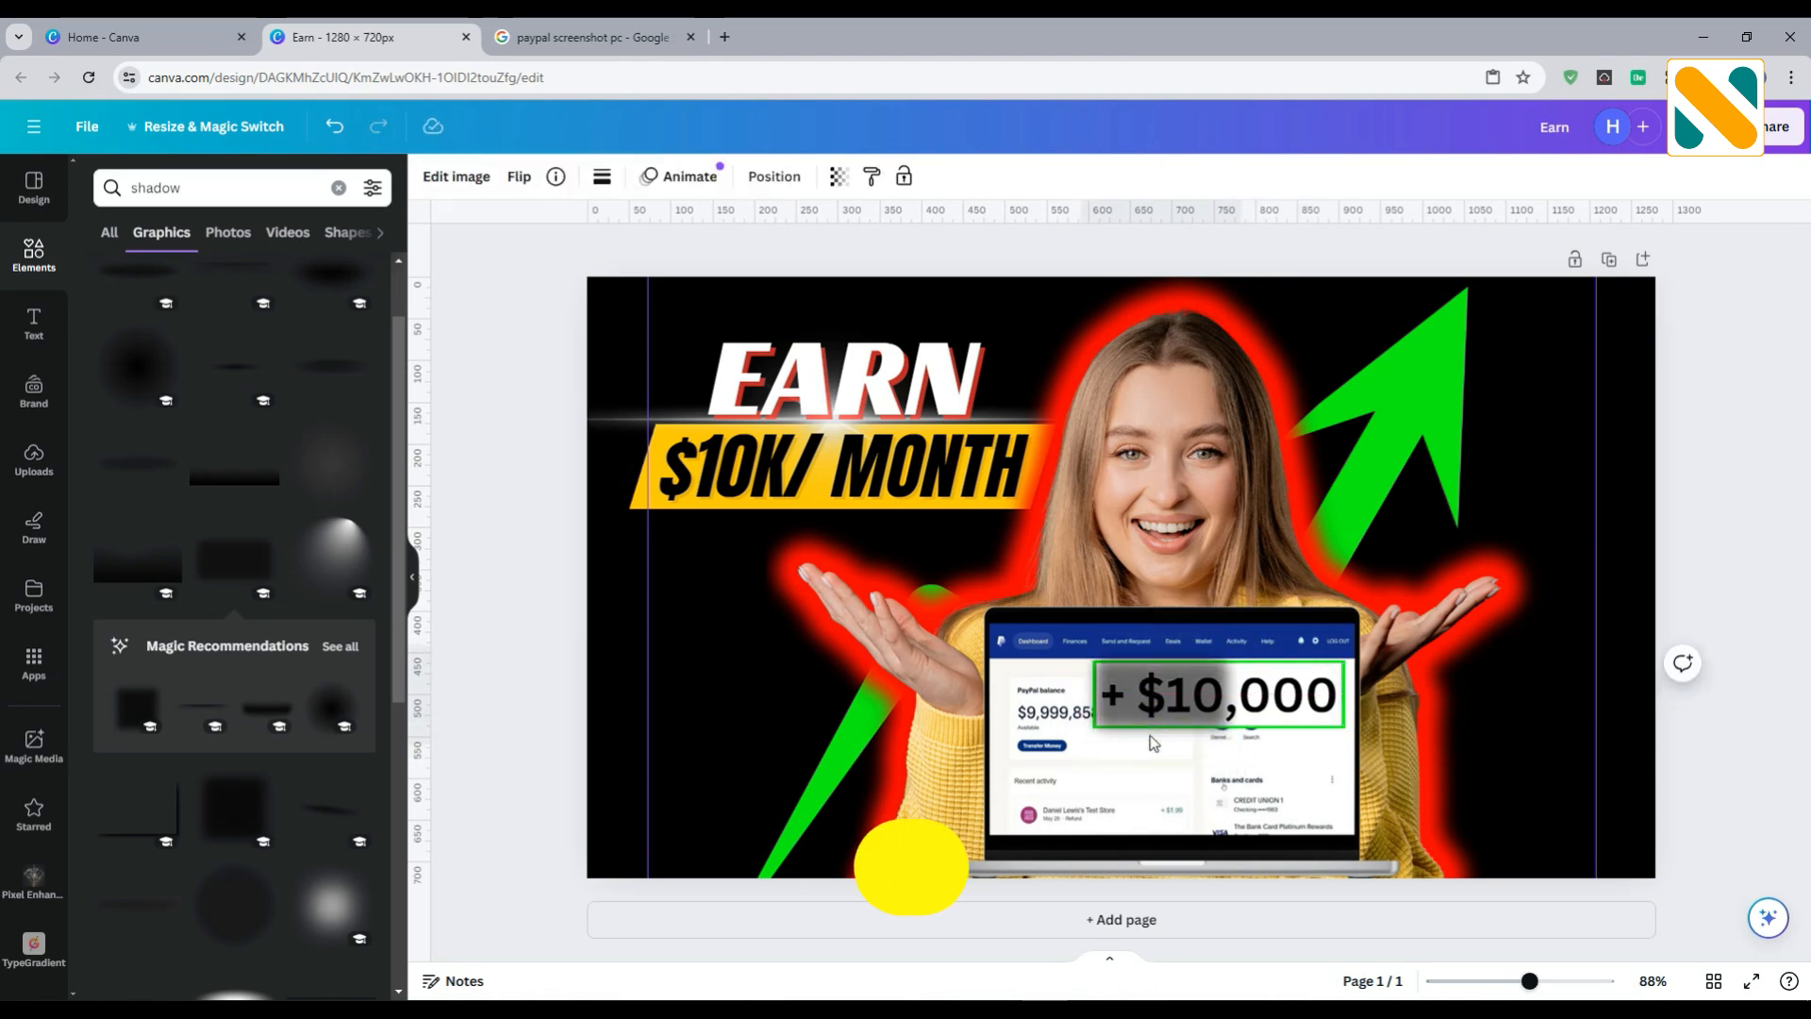
click(1153, 739)
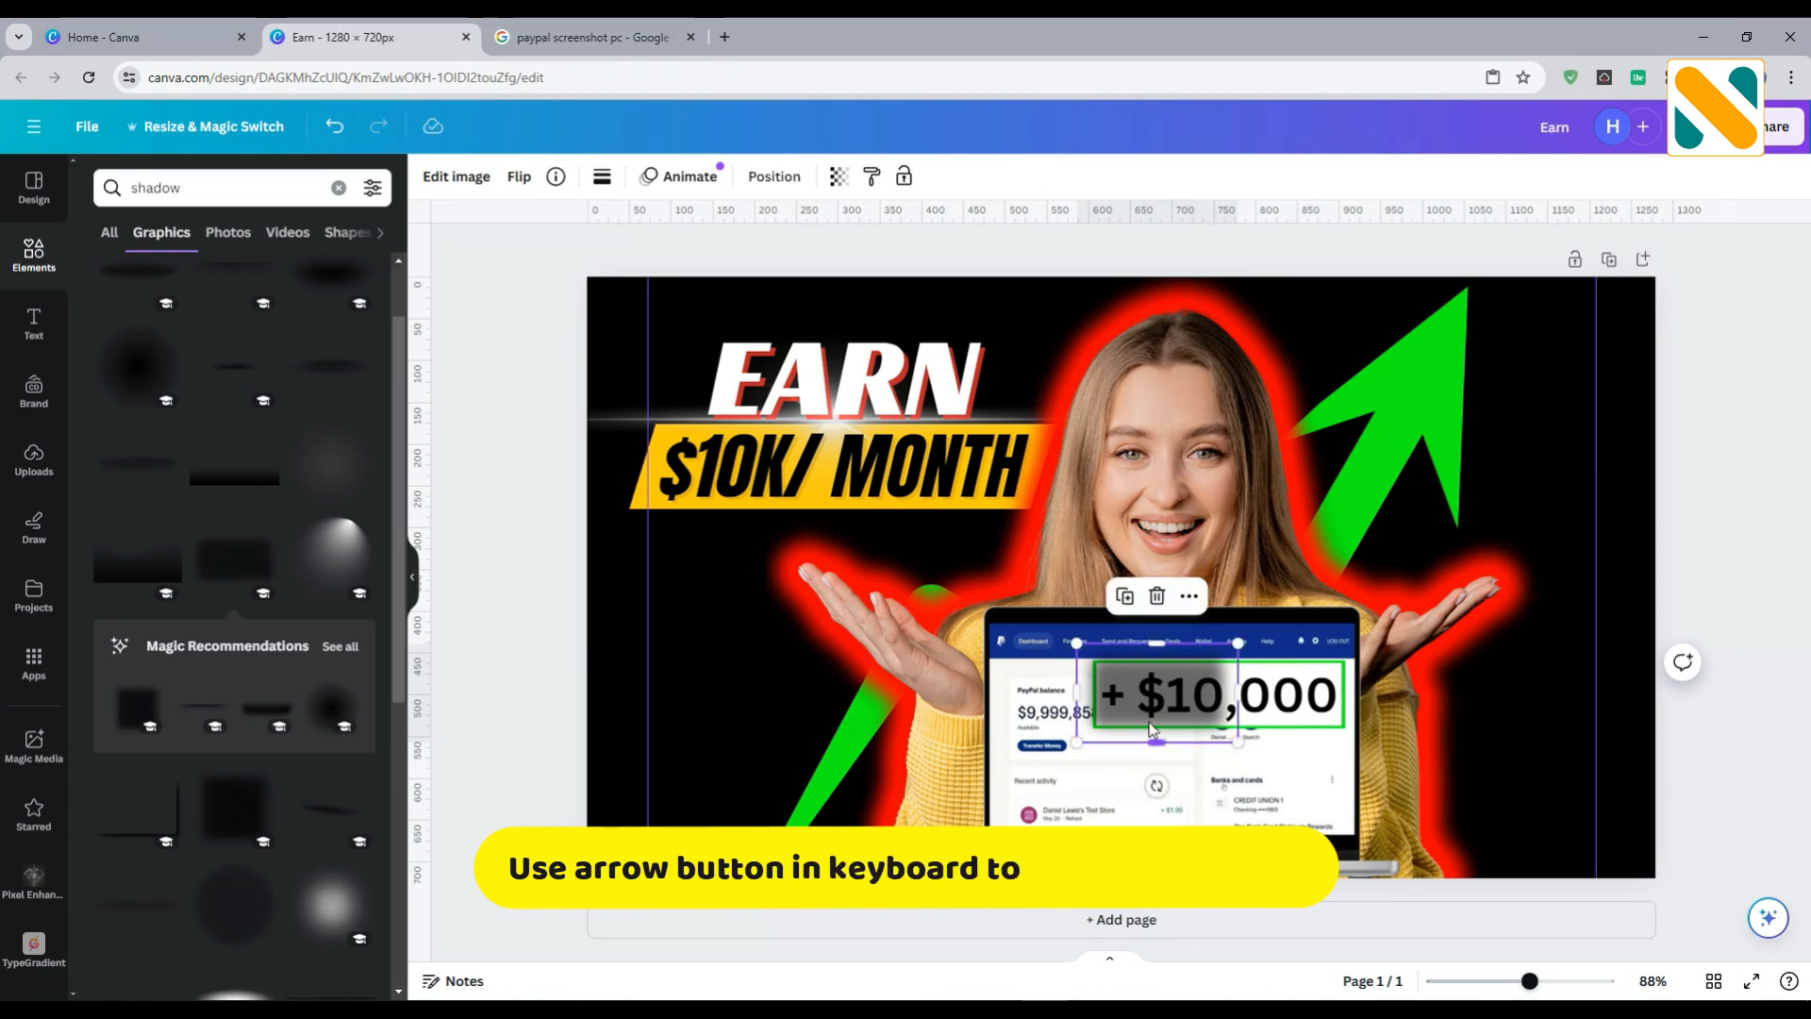
click(773, 177)
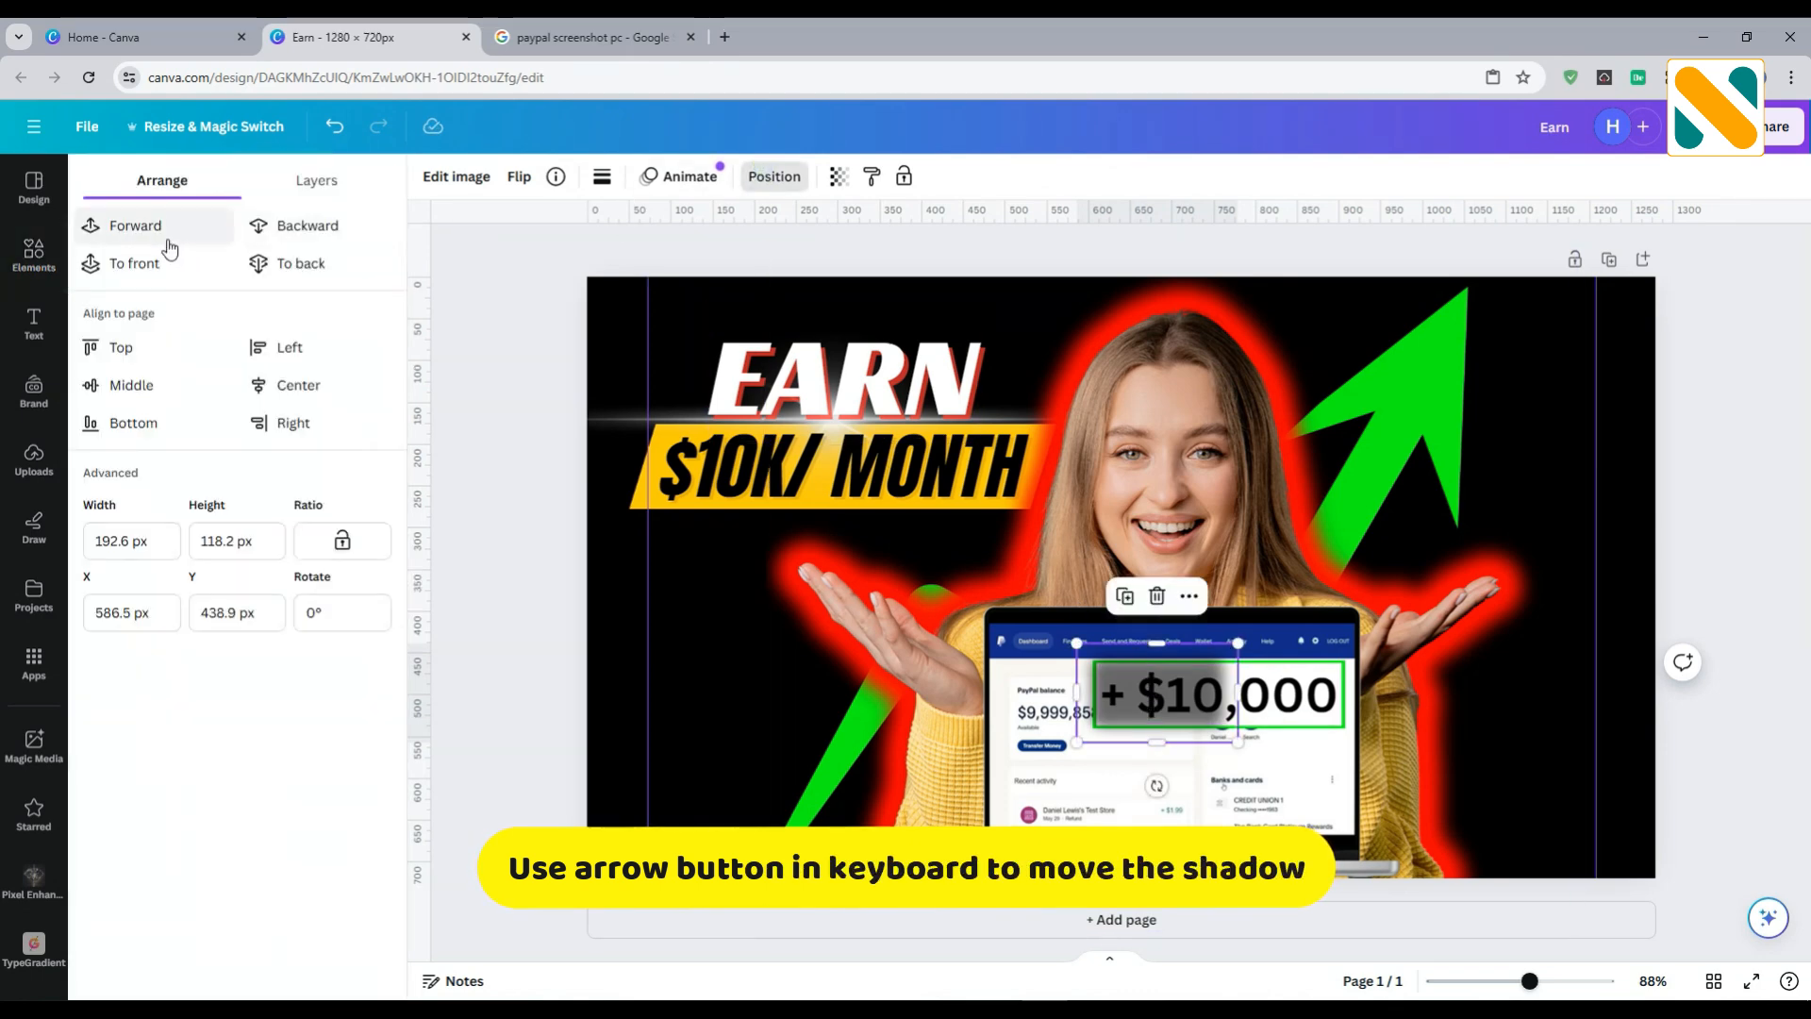
click(373, 238)
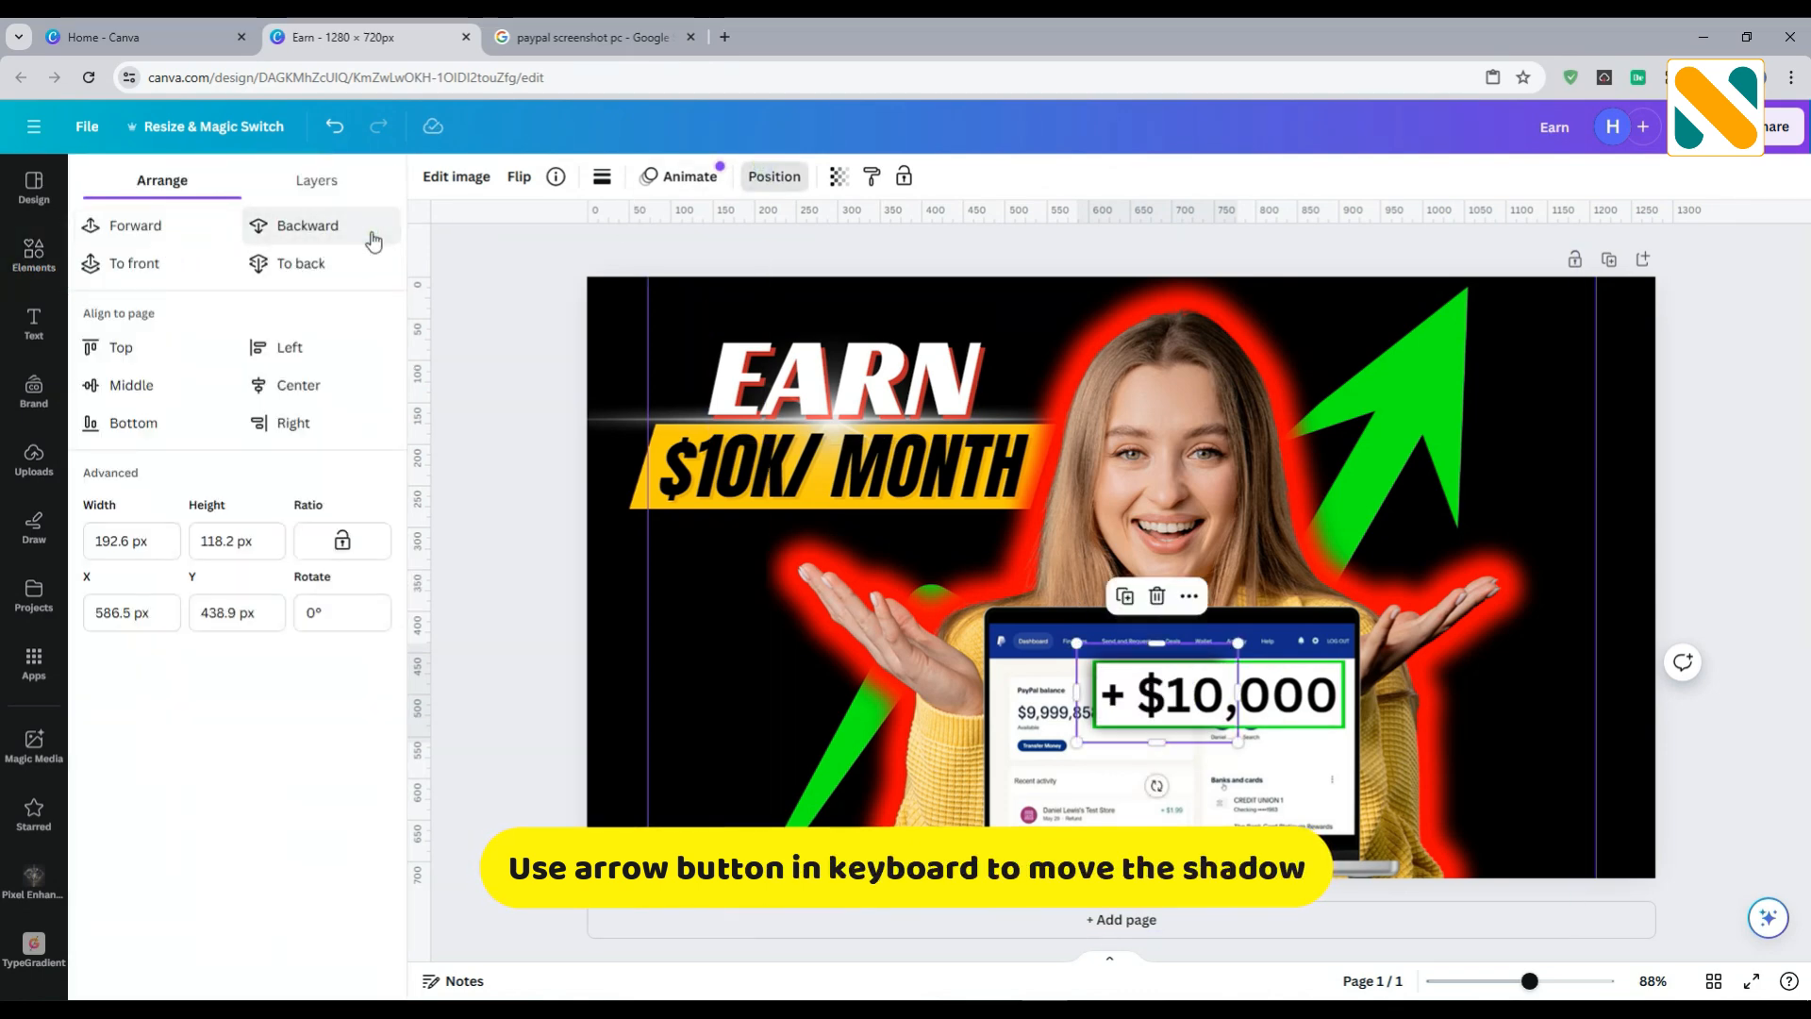
Place a duplicate of the shadow at the "+ $10,000" box's right end, at about X 737.9, Y 438.9, layered behind the box
key(shift+Down)
key(shift+Right)
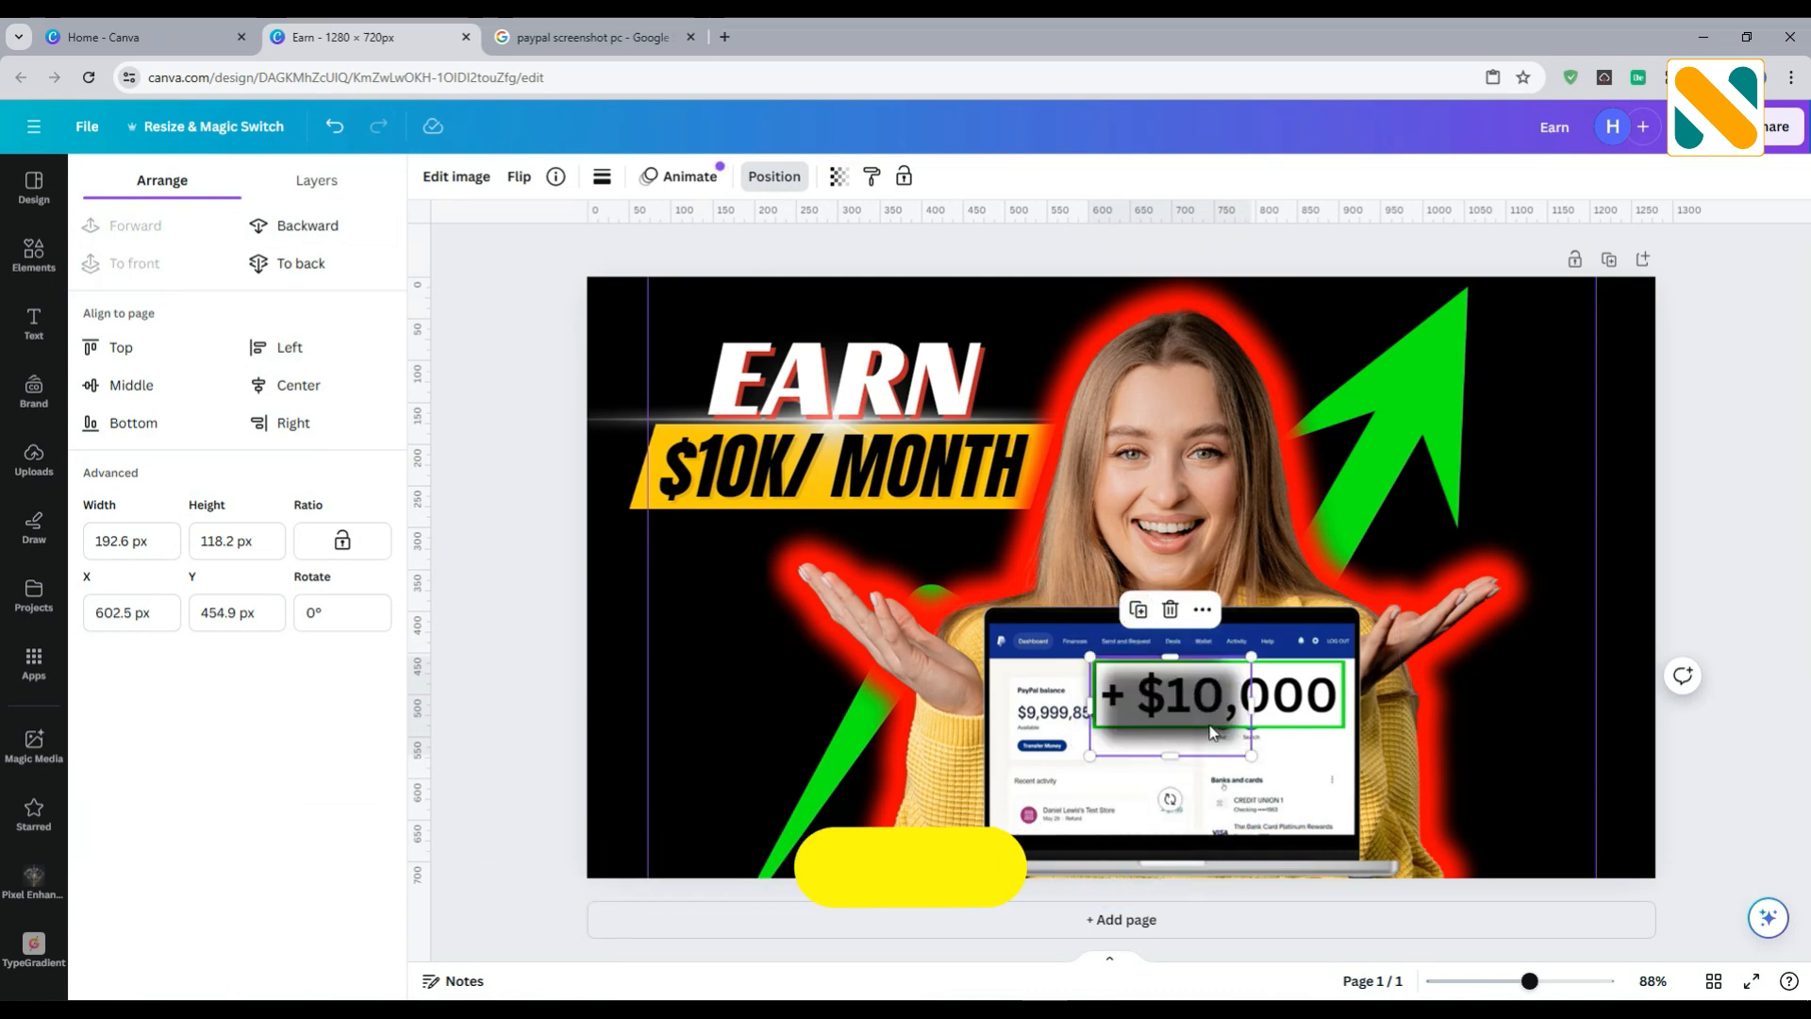
key(Right)
key(Right)
key(Right)
key(Right)
key(Right)
key(Right)
key(Right)
key(Right)
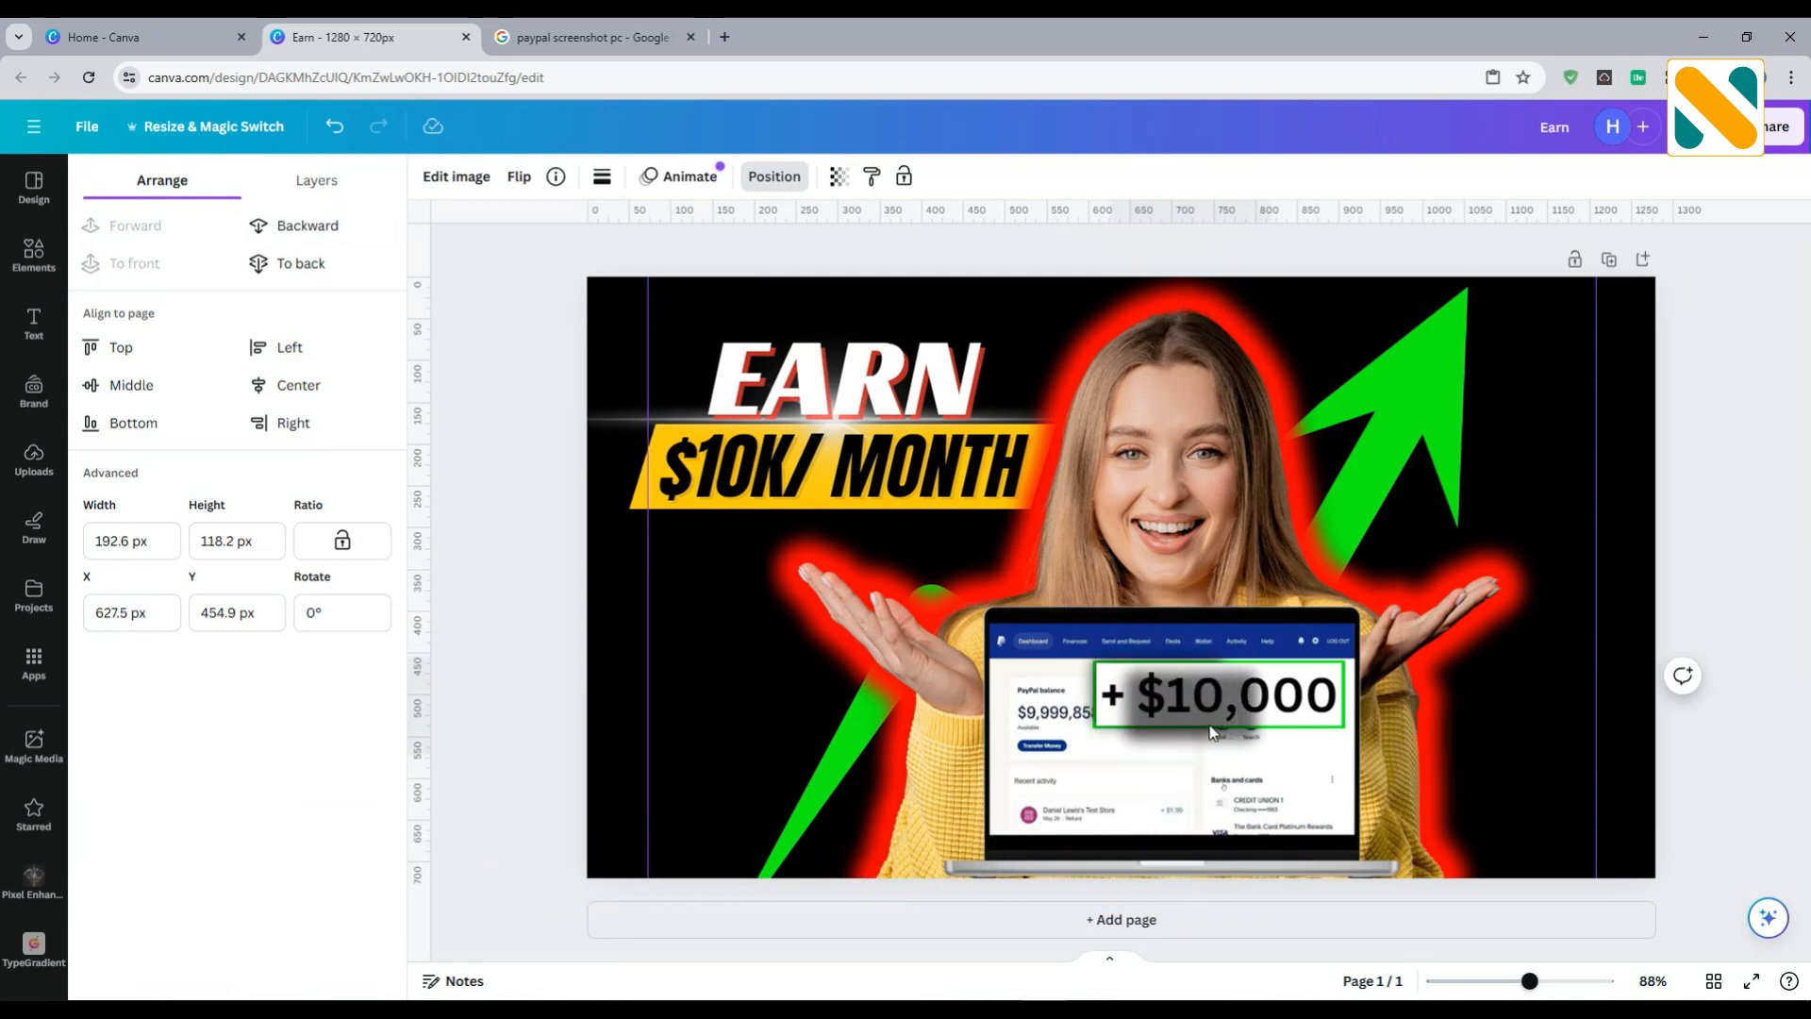
key(Right)
key(Right)
key(Right)
key(Right)
key(Right)
key(Right)
key(Right)
key(Right)
key(Right)
key(Right)
key(Right)
key(Right)
key(Right)
key(Right)
key(Right)
key(Right)
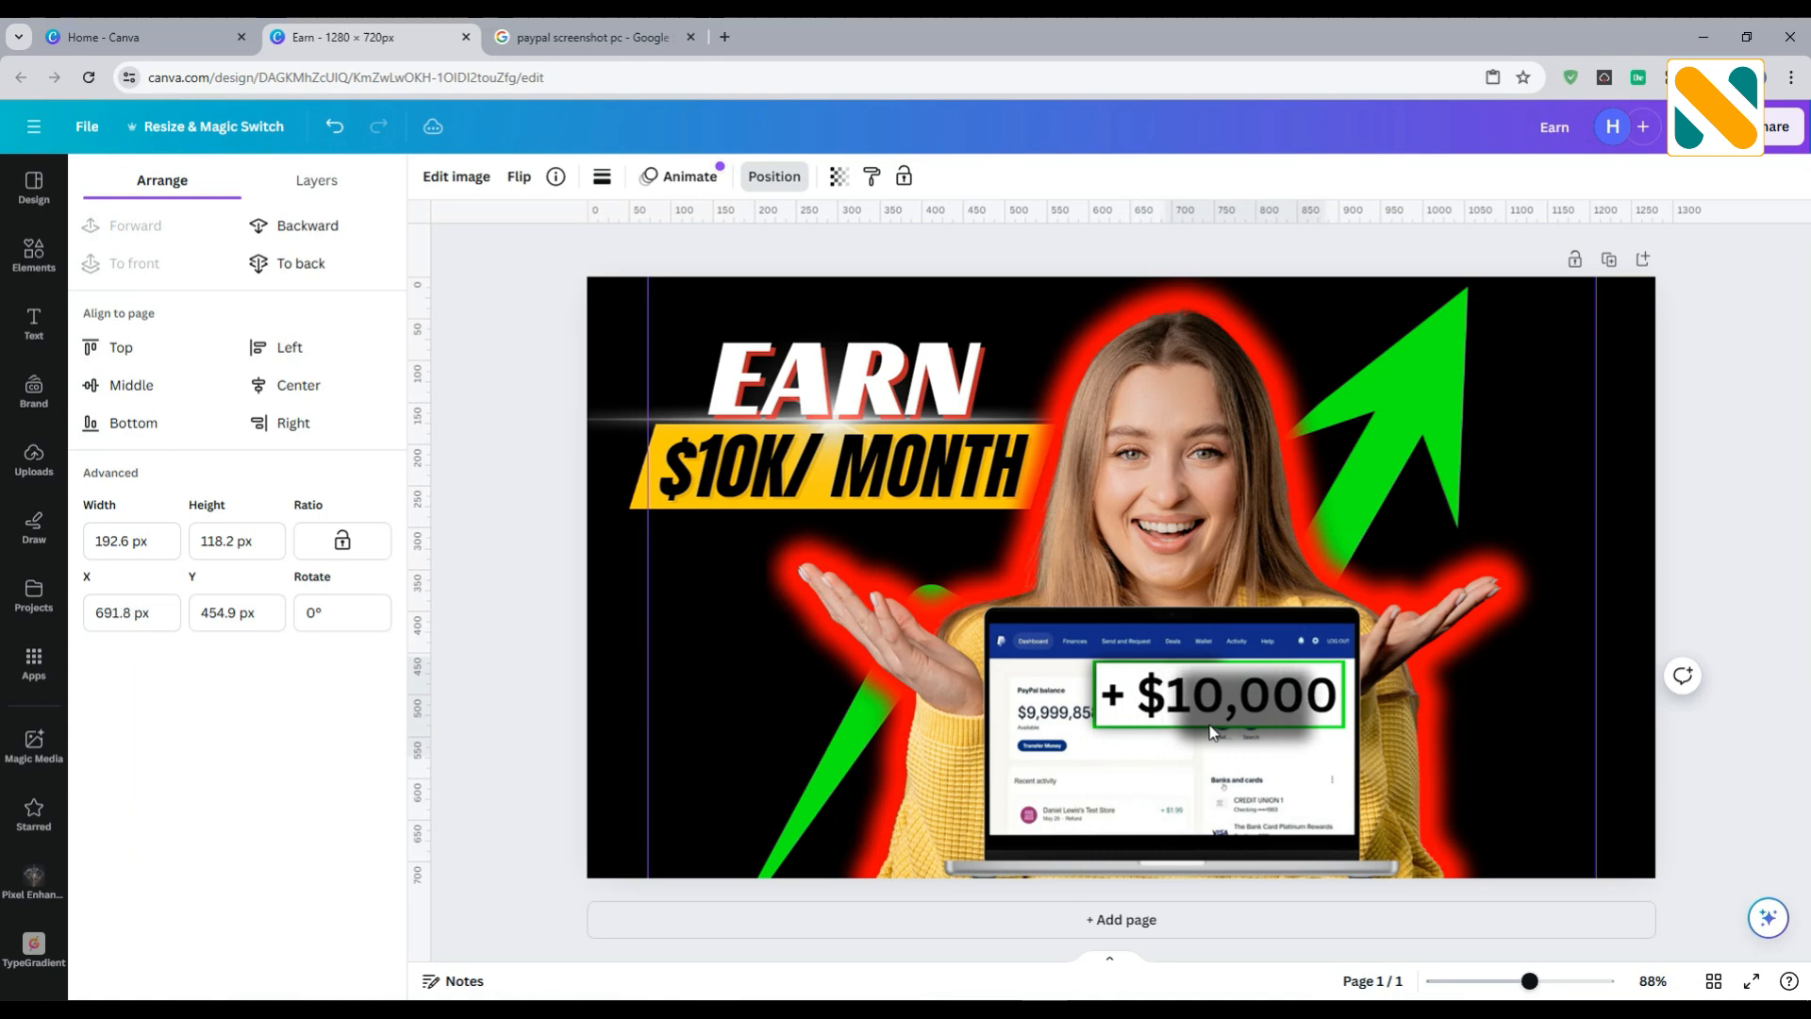
key(Right)
key(Right)
key(Right)
key(Up)
key(Up)
key(Right)
key(Right)
key(Right)
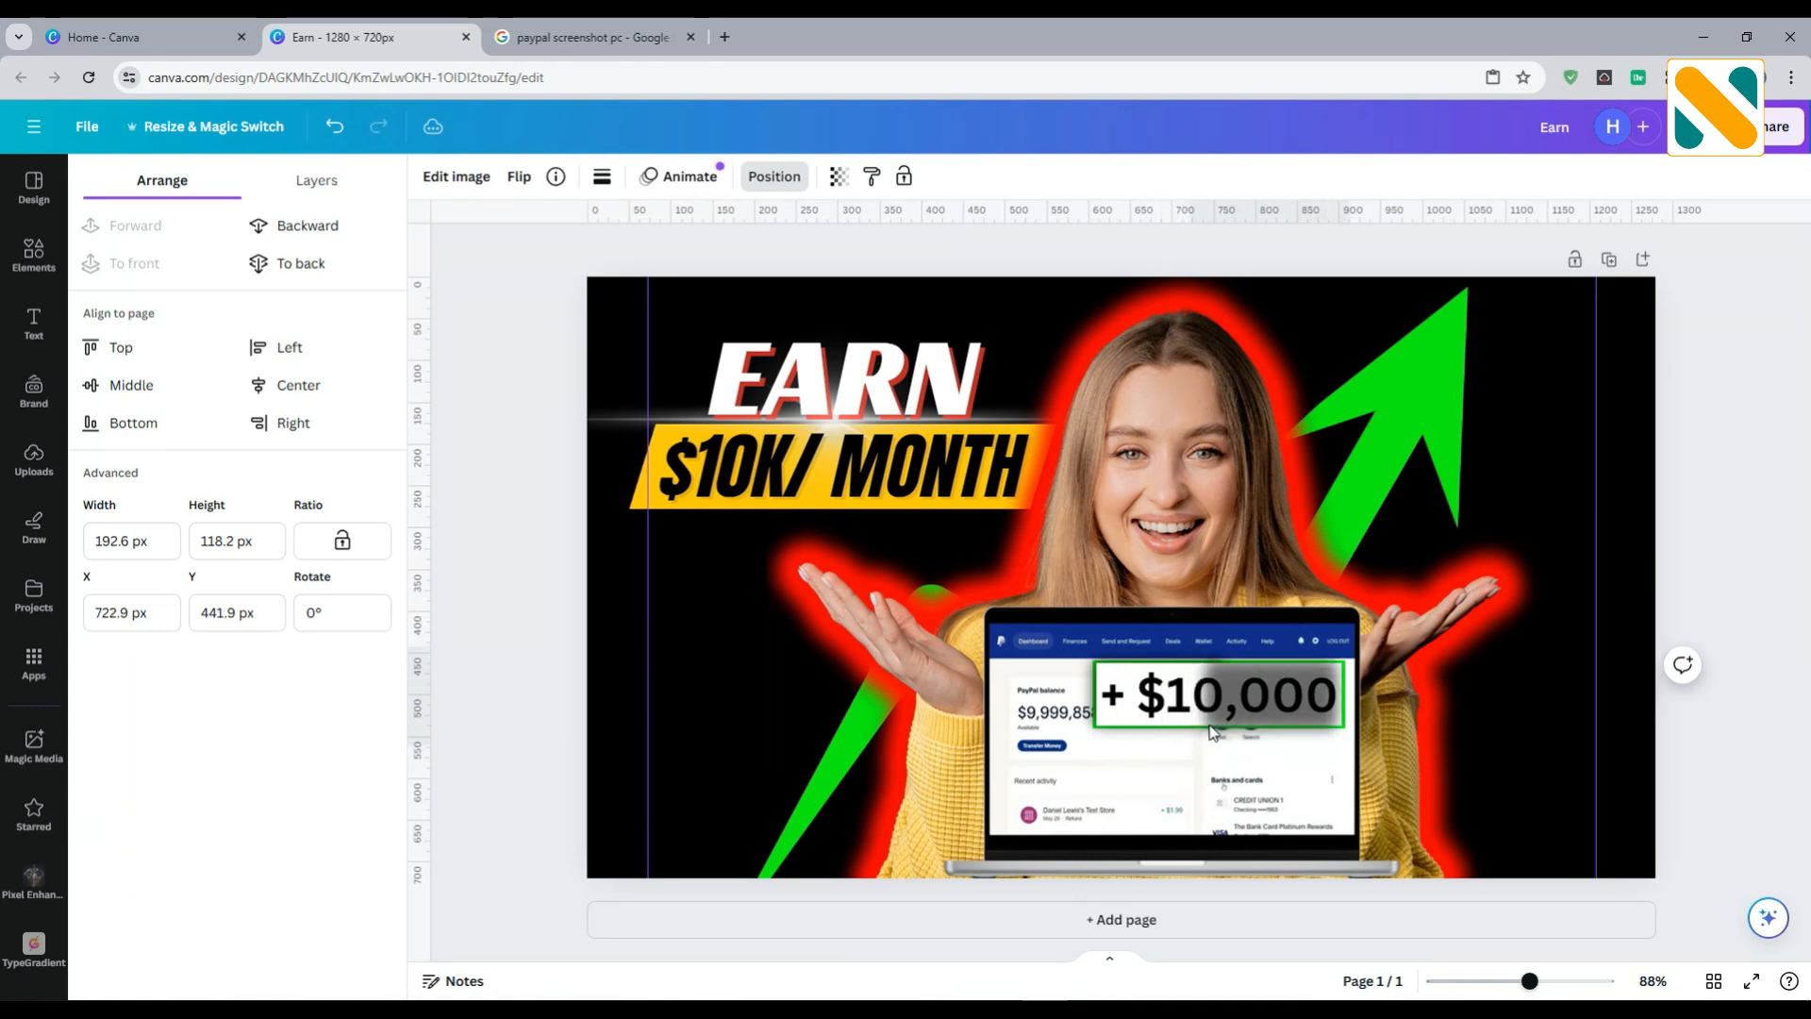
key(Up)
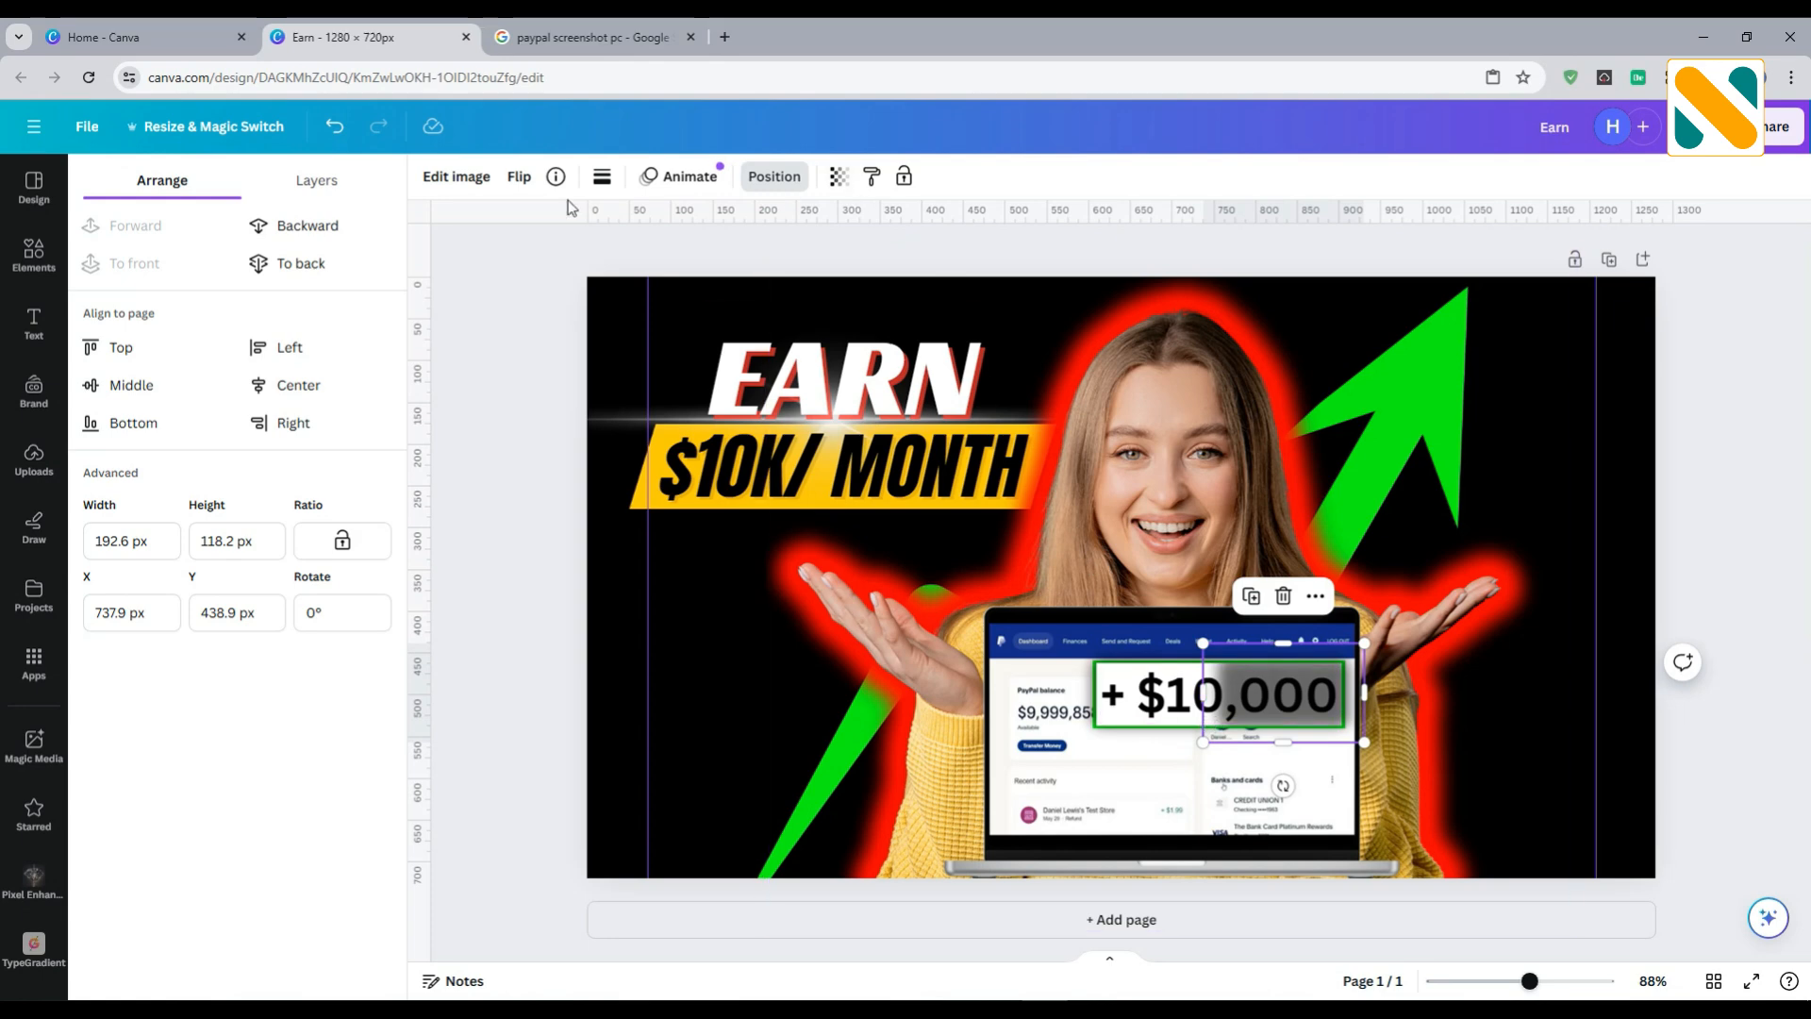
click(283, 227)
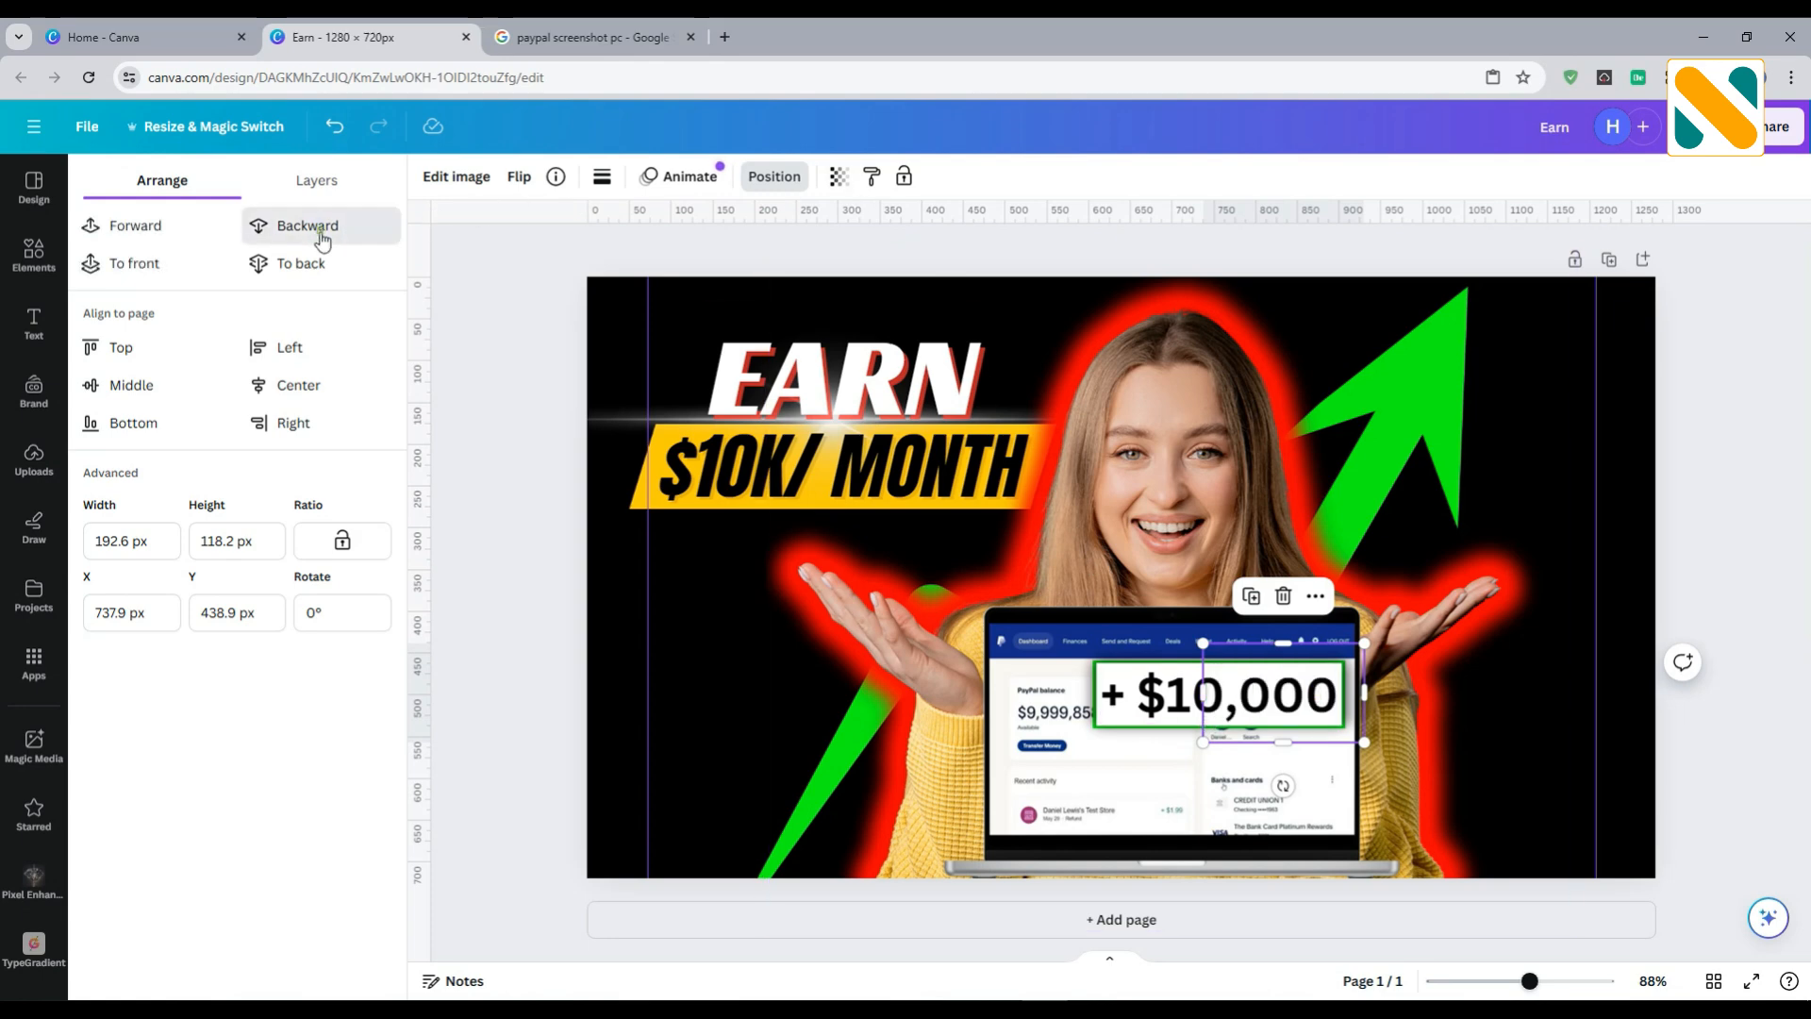
click(464, 483)
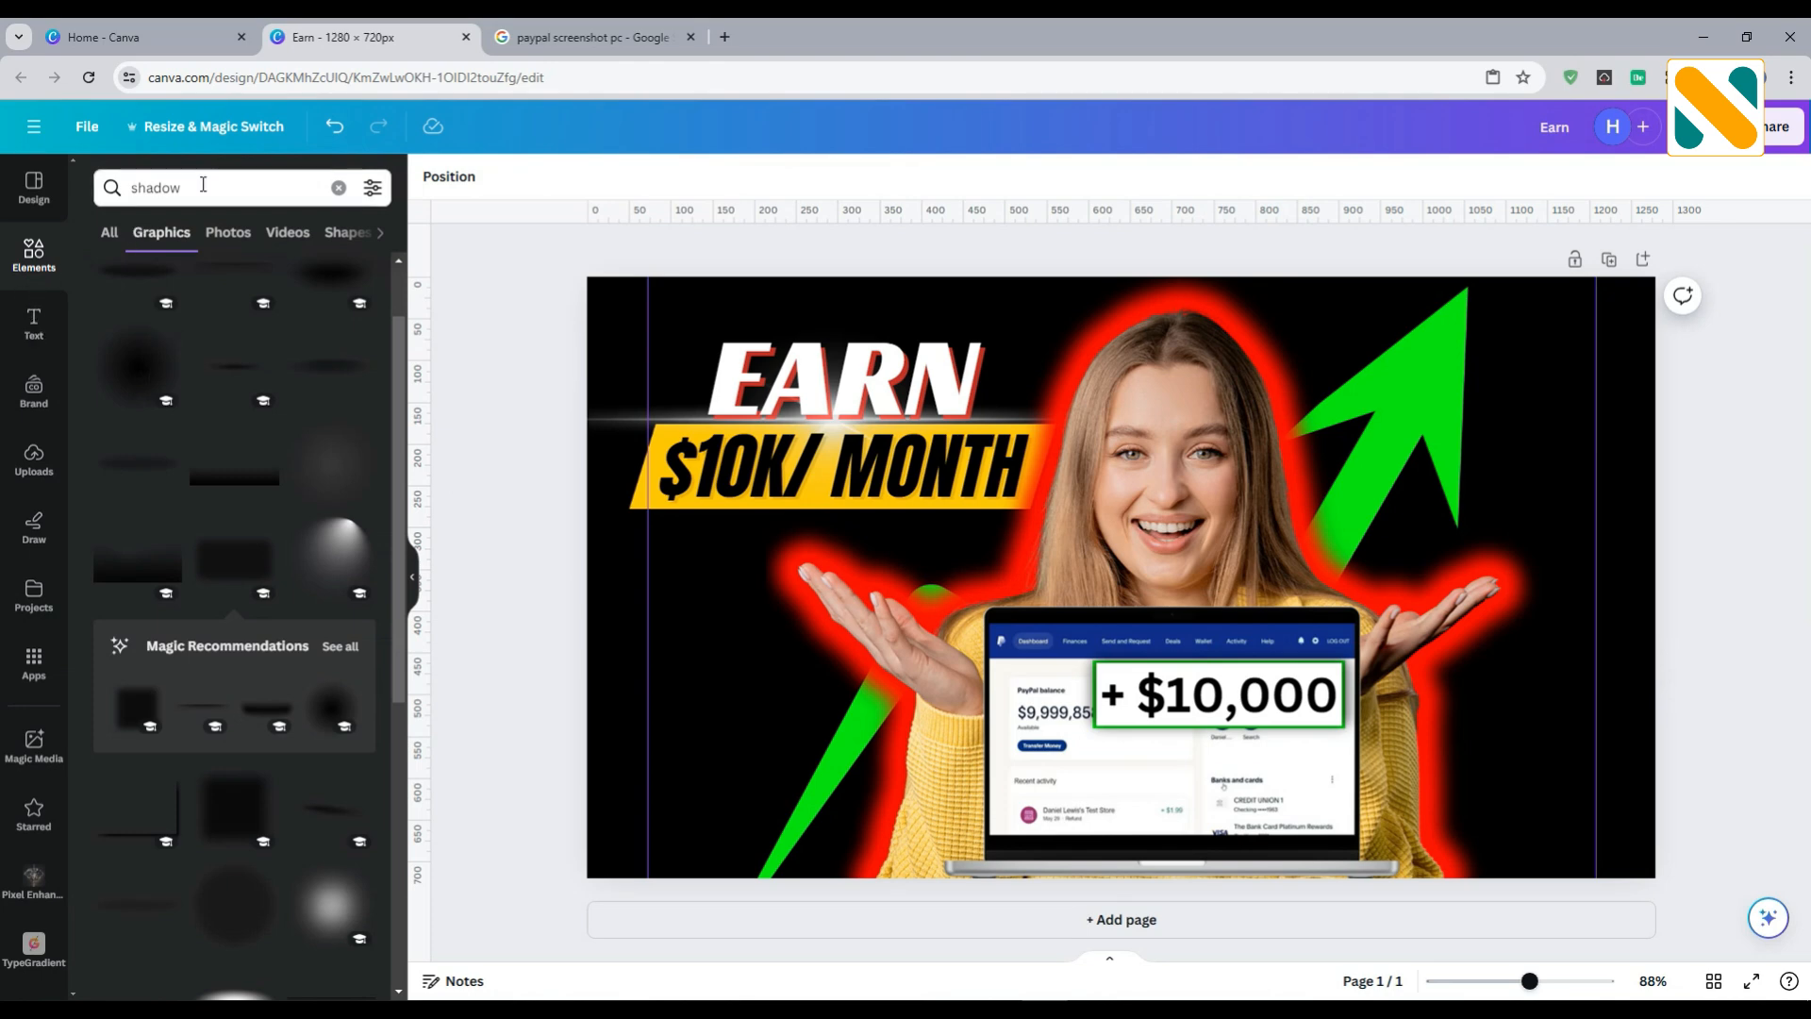
Search the element photos for "dollars" and add the large pile of dollar bills
click(130, 187)
text(dollars)
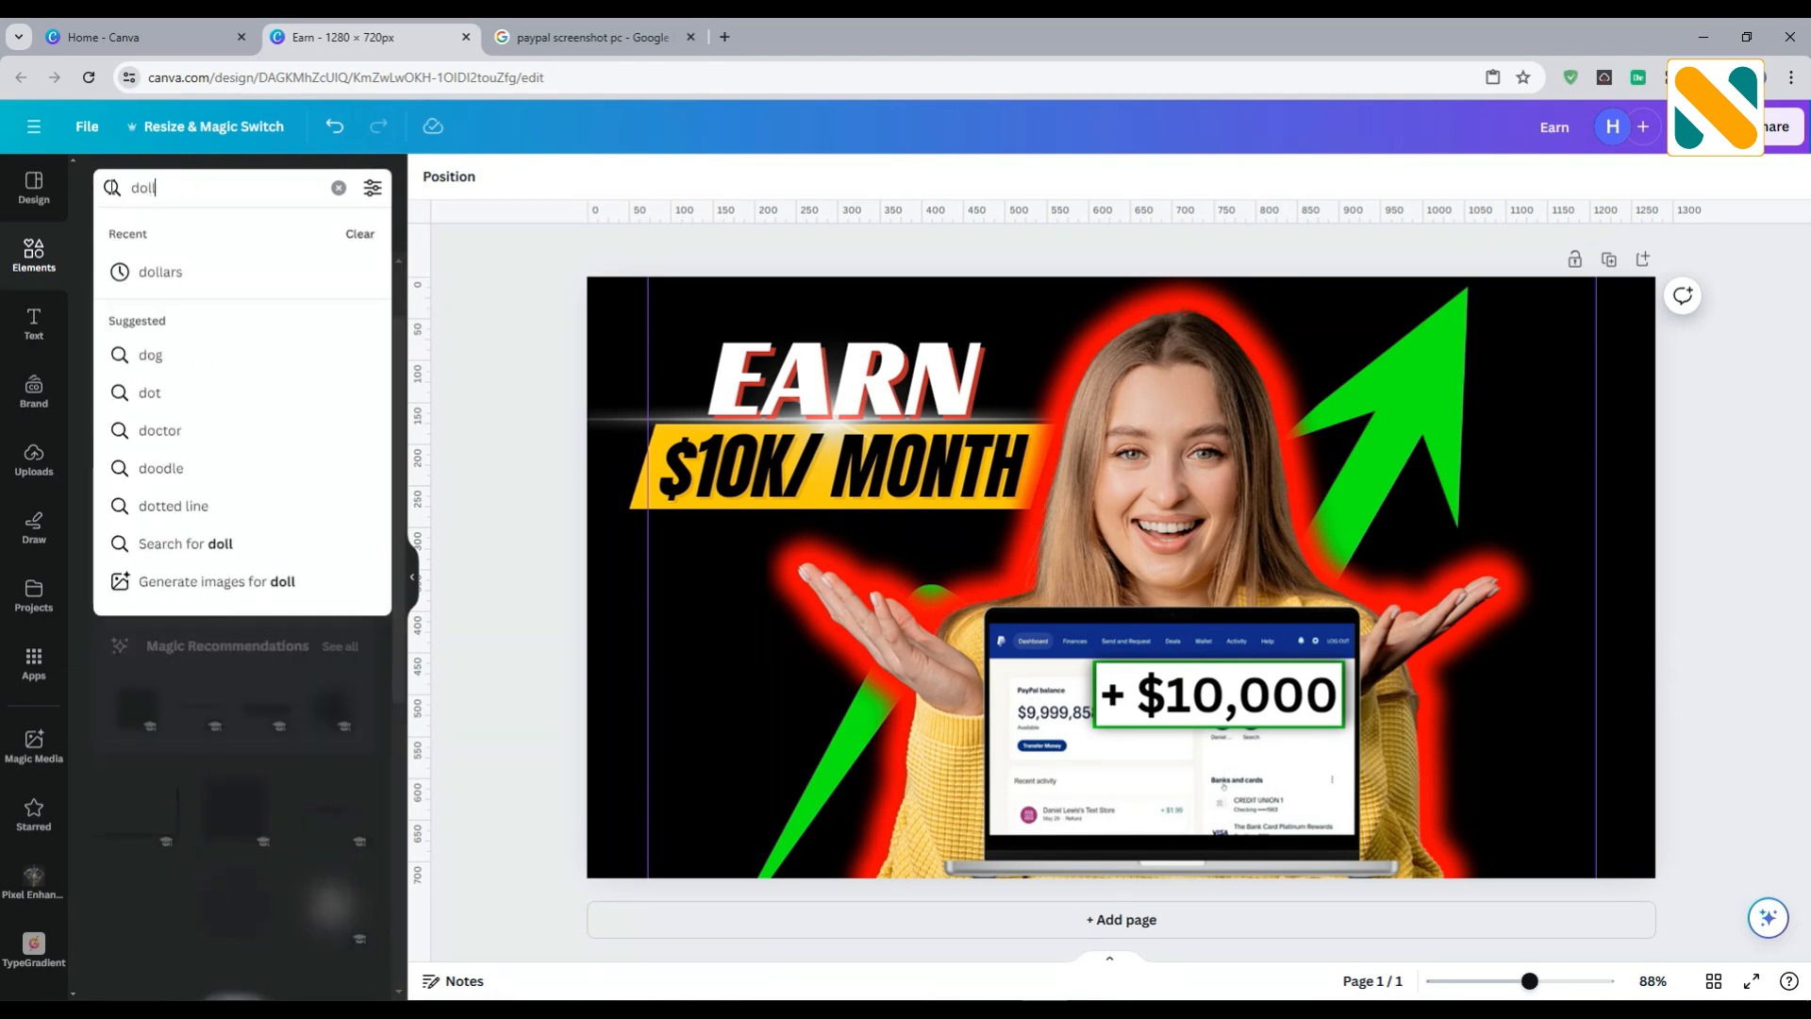
key(Return)
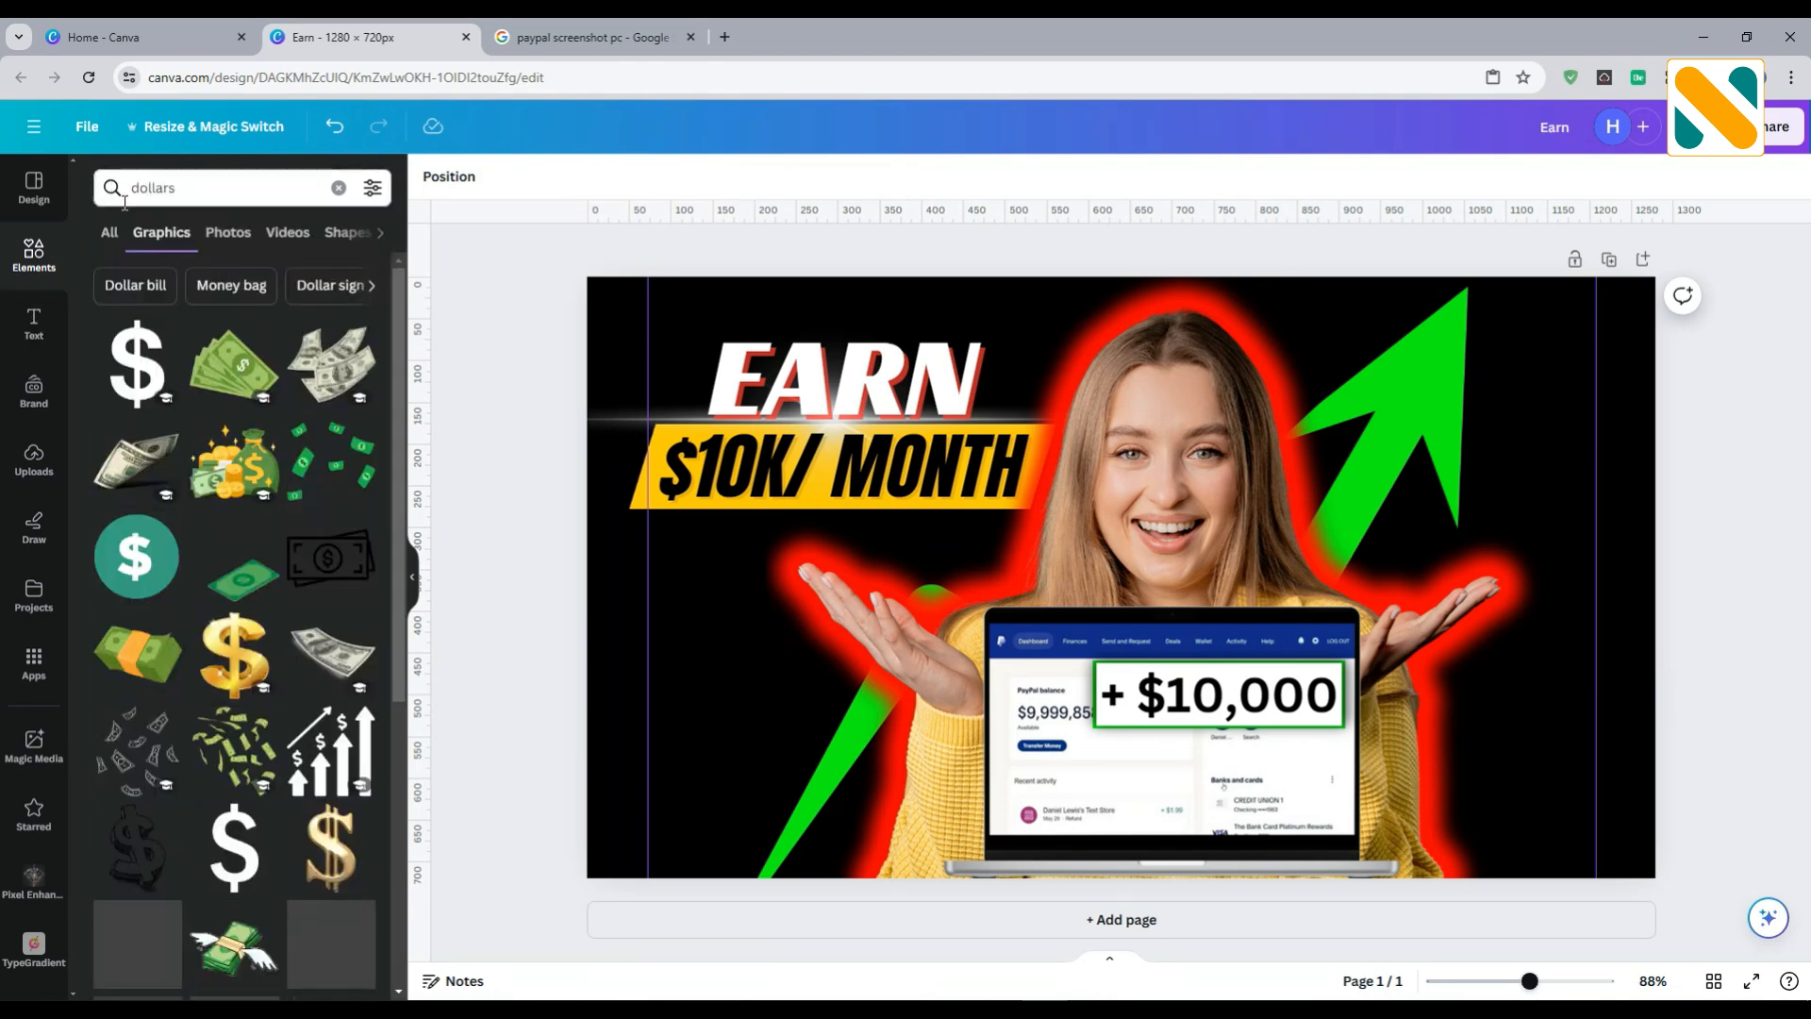
click(216, 238)
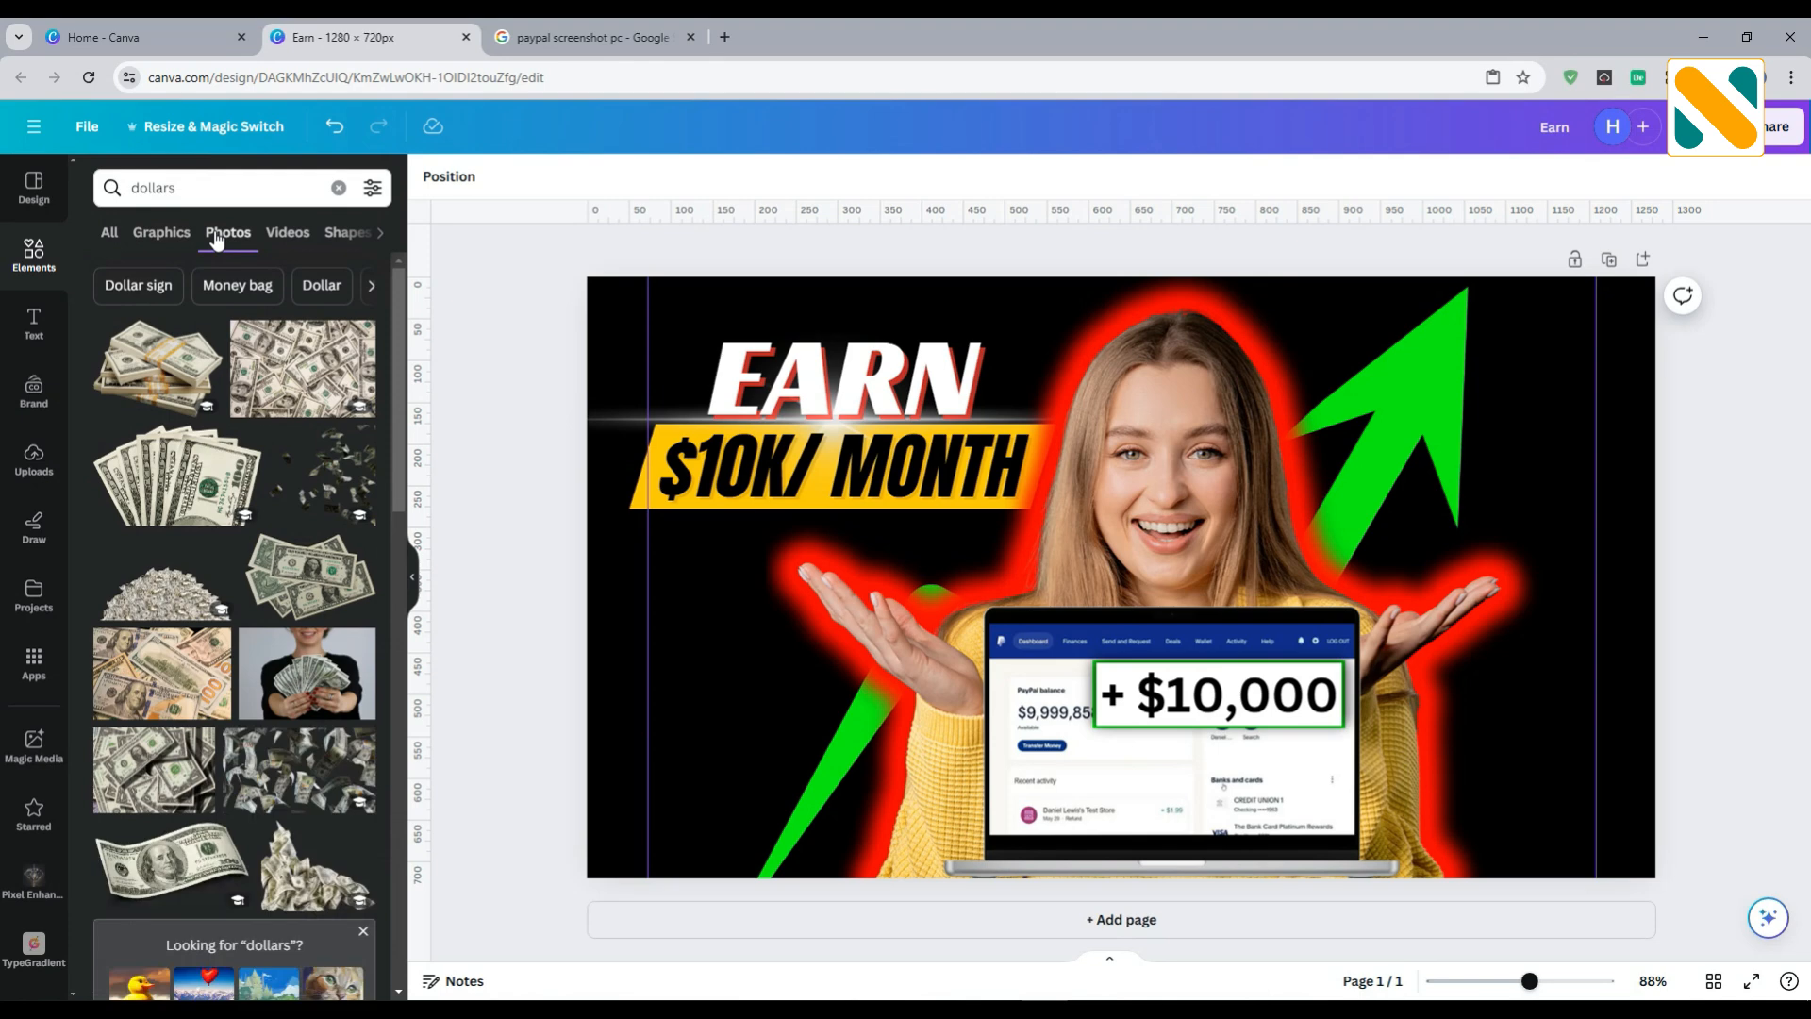
click(172, 570)
Move the money pile to the canvas's lower-right corner, at X 640, Y 144 px, and send it behind the woman
drag(1243, 524, 1546, 640)
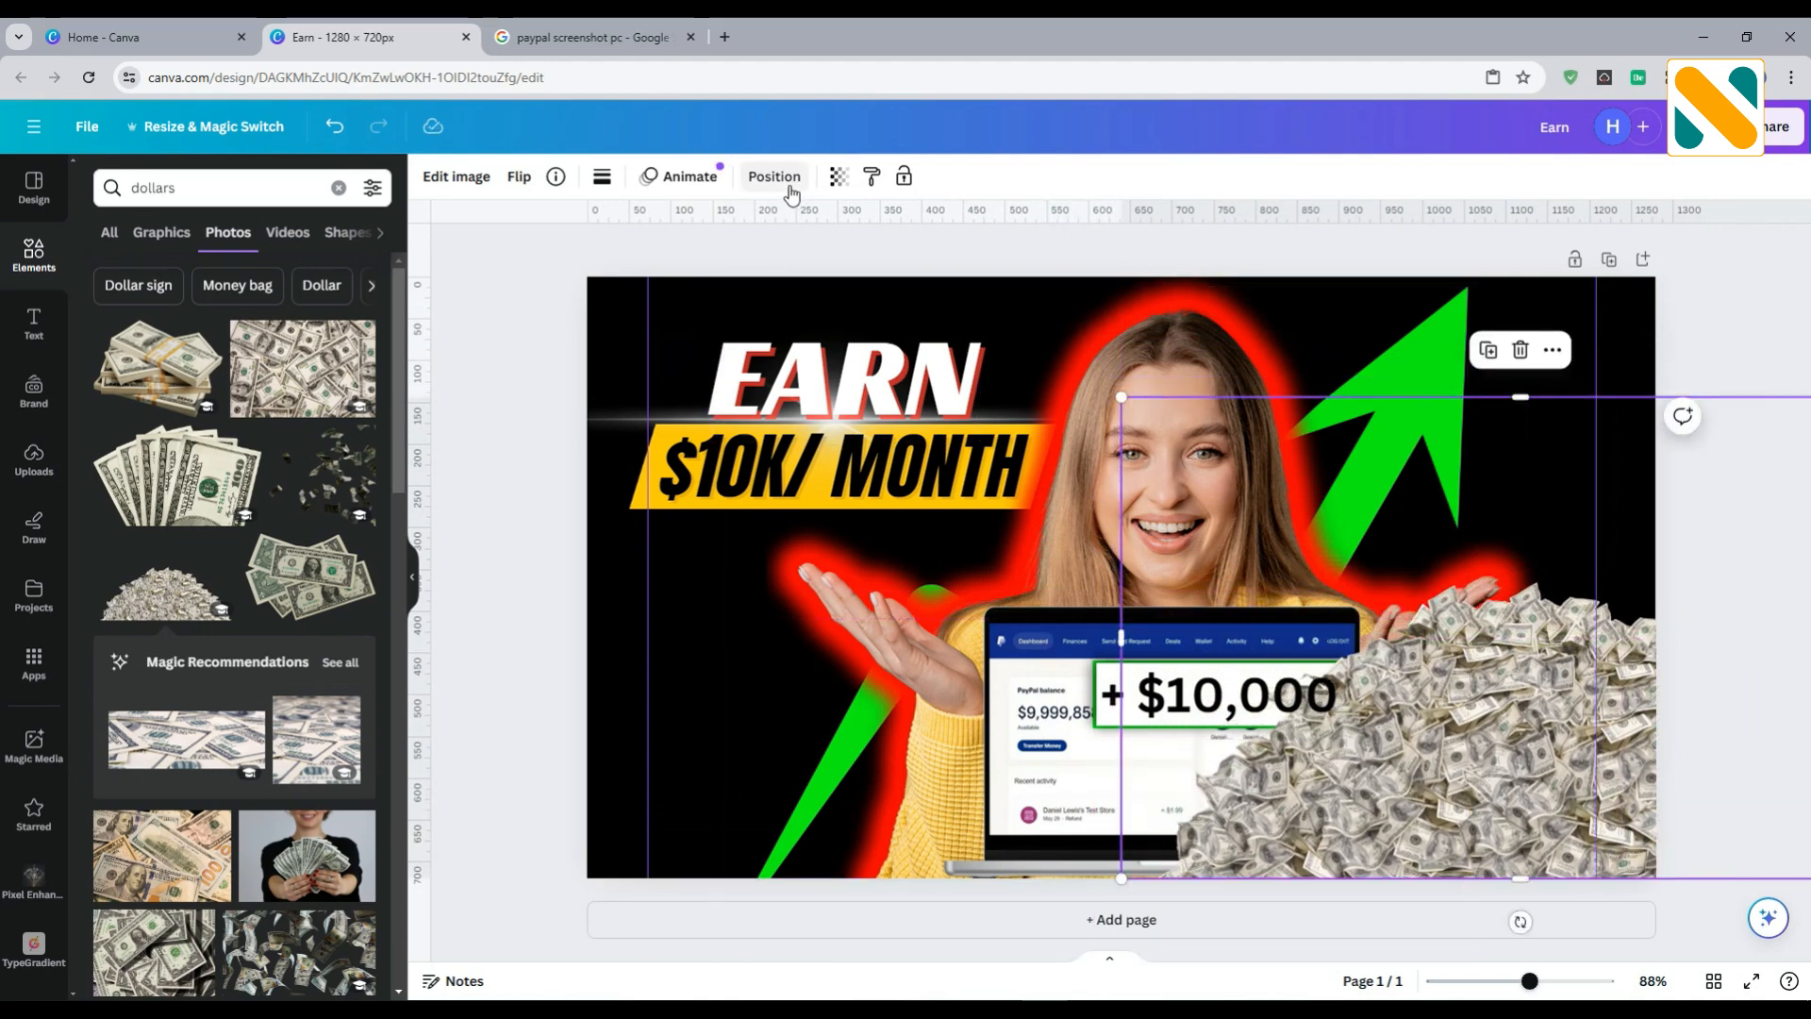
click(790, 186)
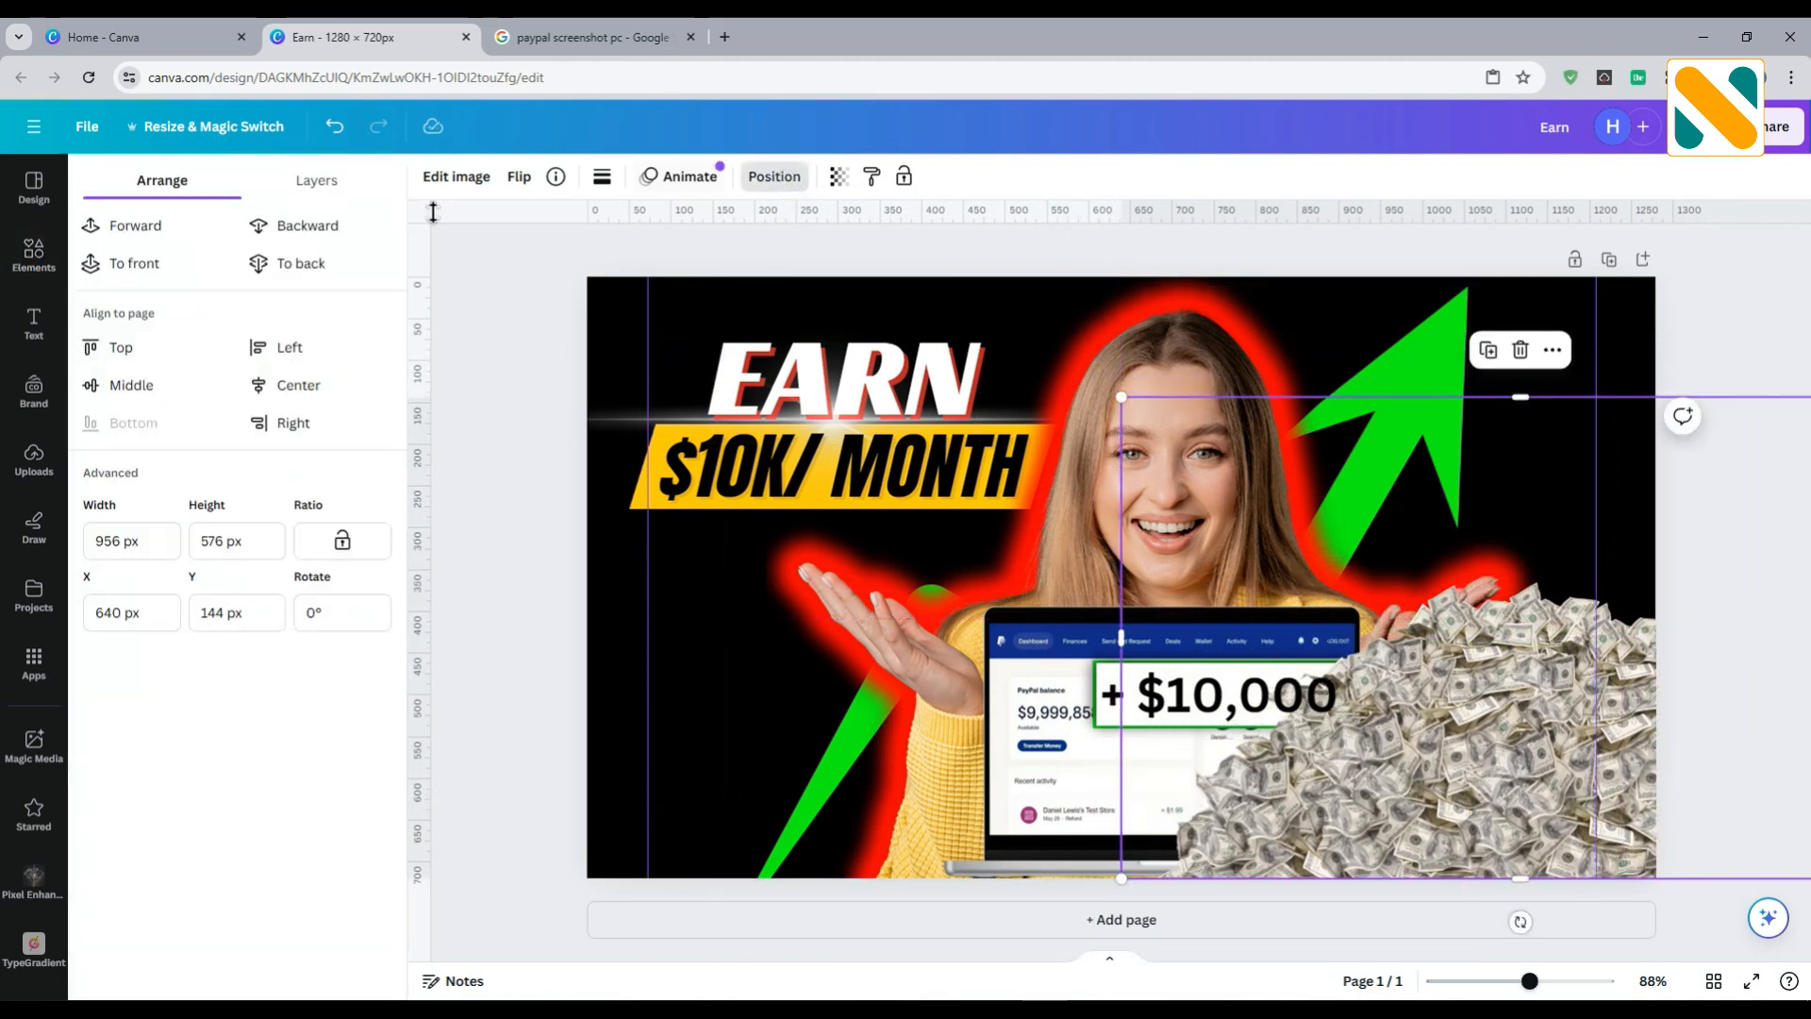
click(340, 224)
click(339, 223)
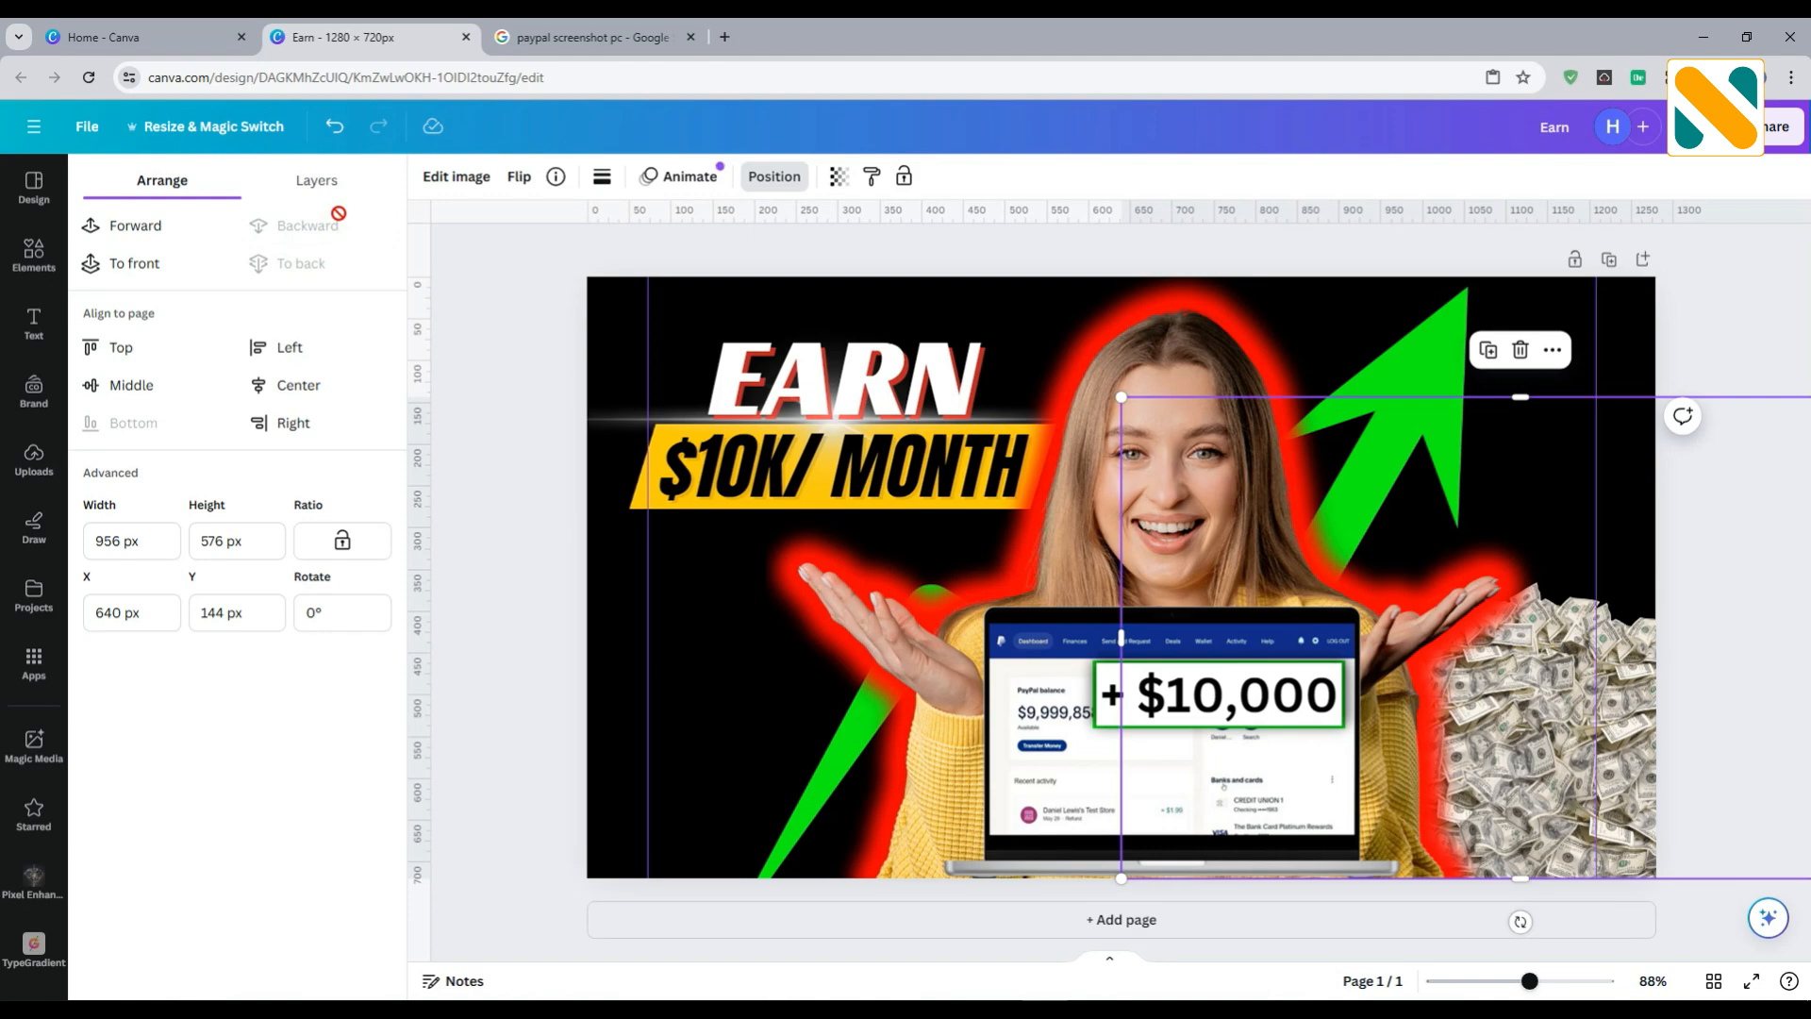
click(457, 418)
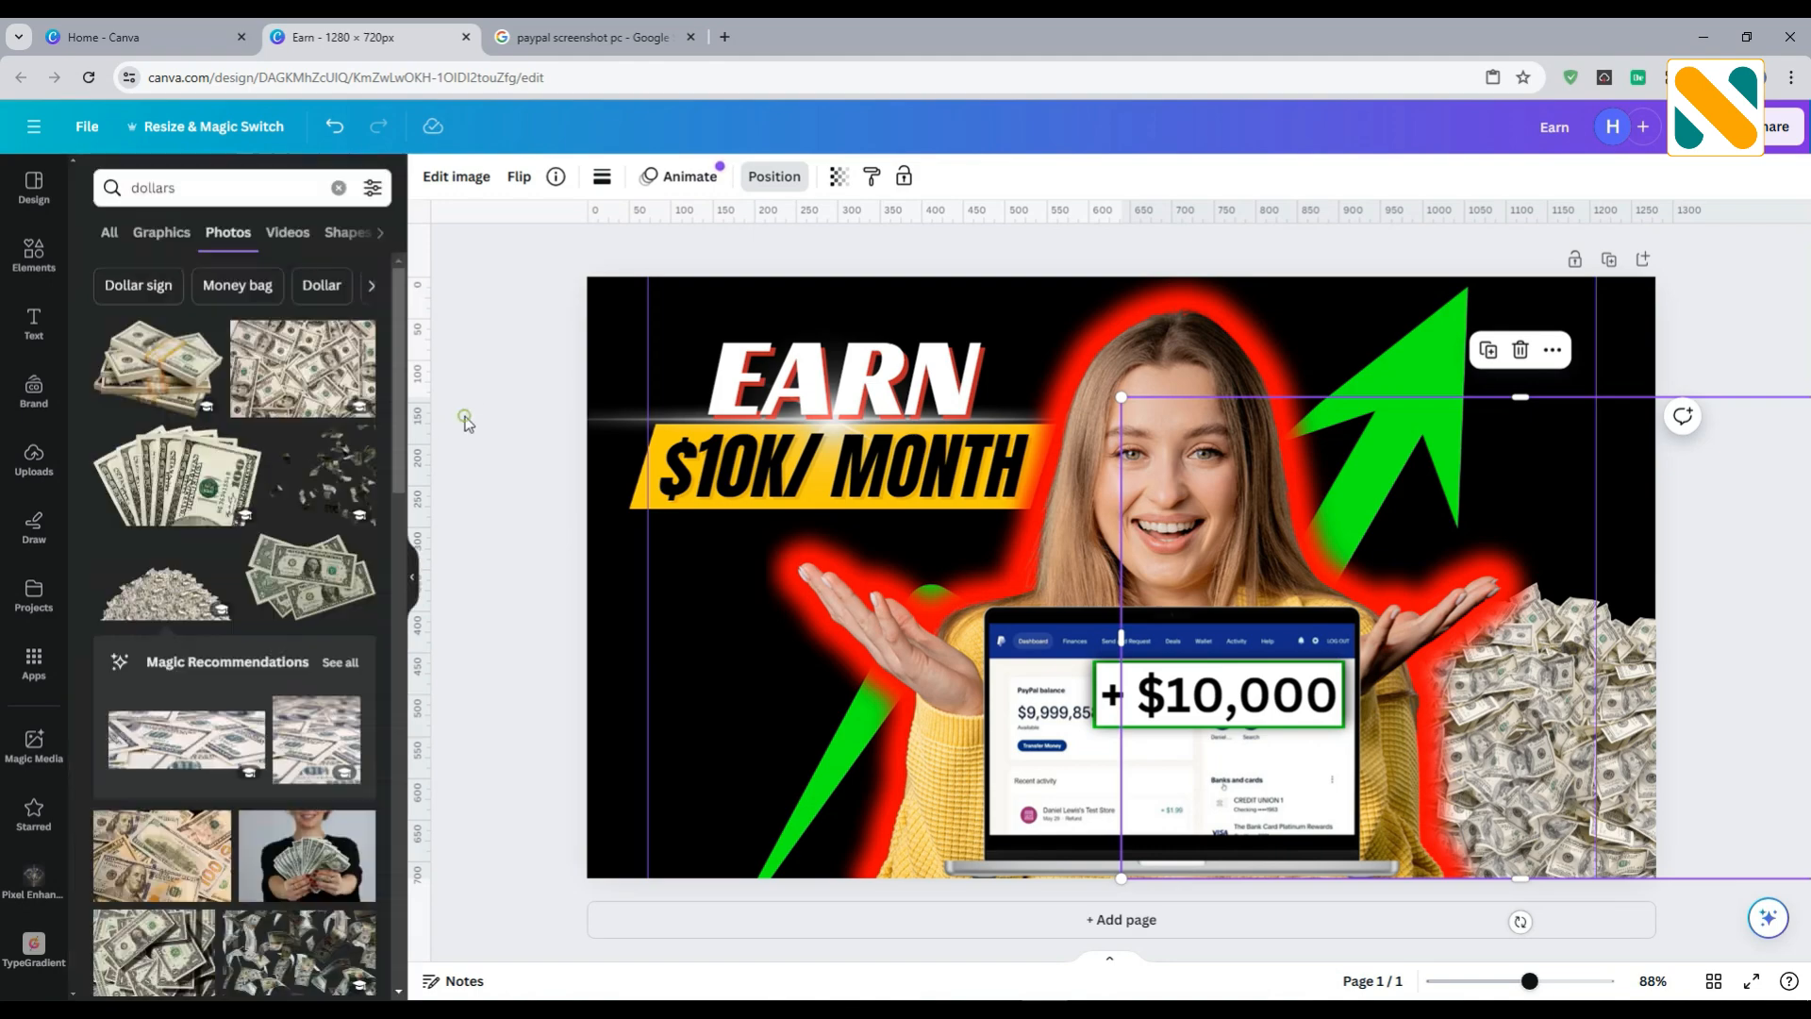
Add the photo of a vertical stream of falling dollar bills, shrunk and placed in the upper-right corner above the money pile
scroll(236, 529, down, 5)
scroll(165, 585, down, 5)
click(142, 651)
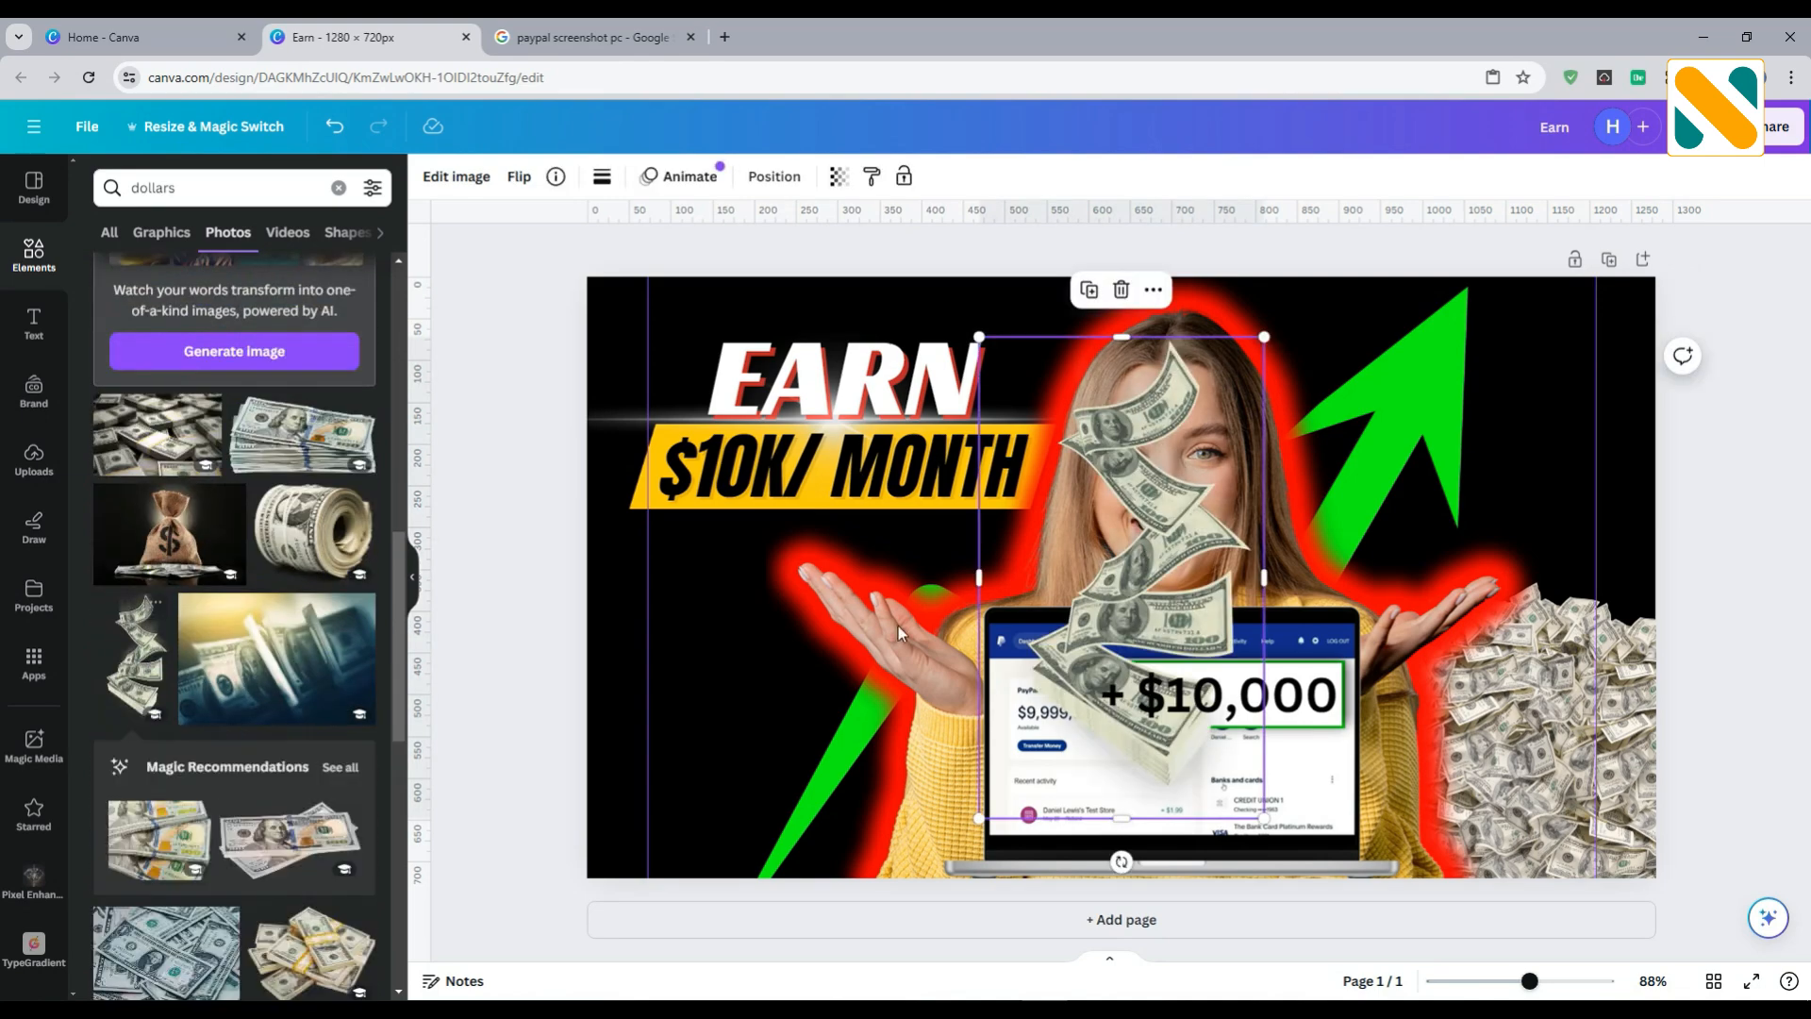
drag(1140, 564, 1532, 497)
drag(1373, 757, 1449, 627)
drag(1505, 552, 1522, 557)
Set the transparency of the falling bills above the money pile to 90
click(838, 176)
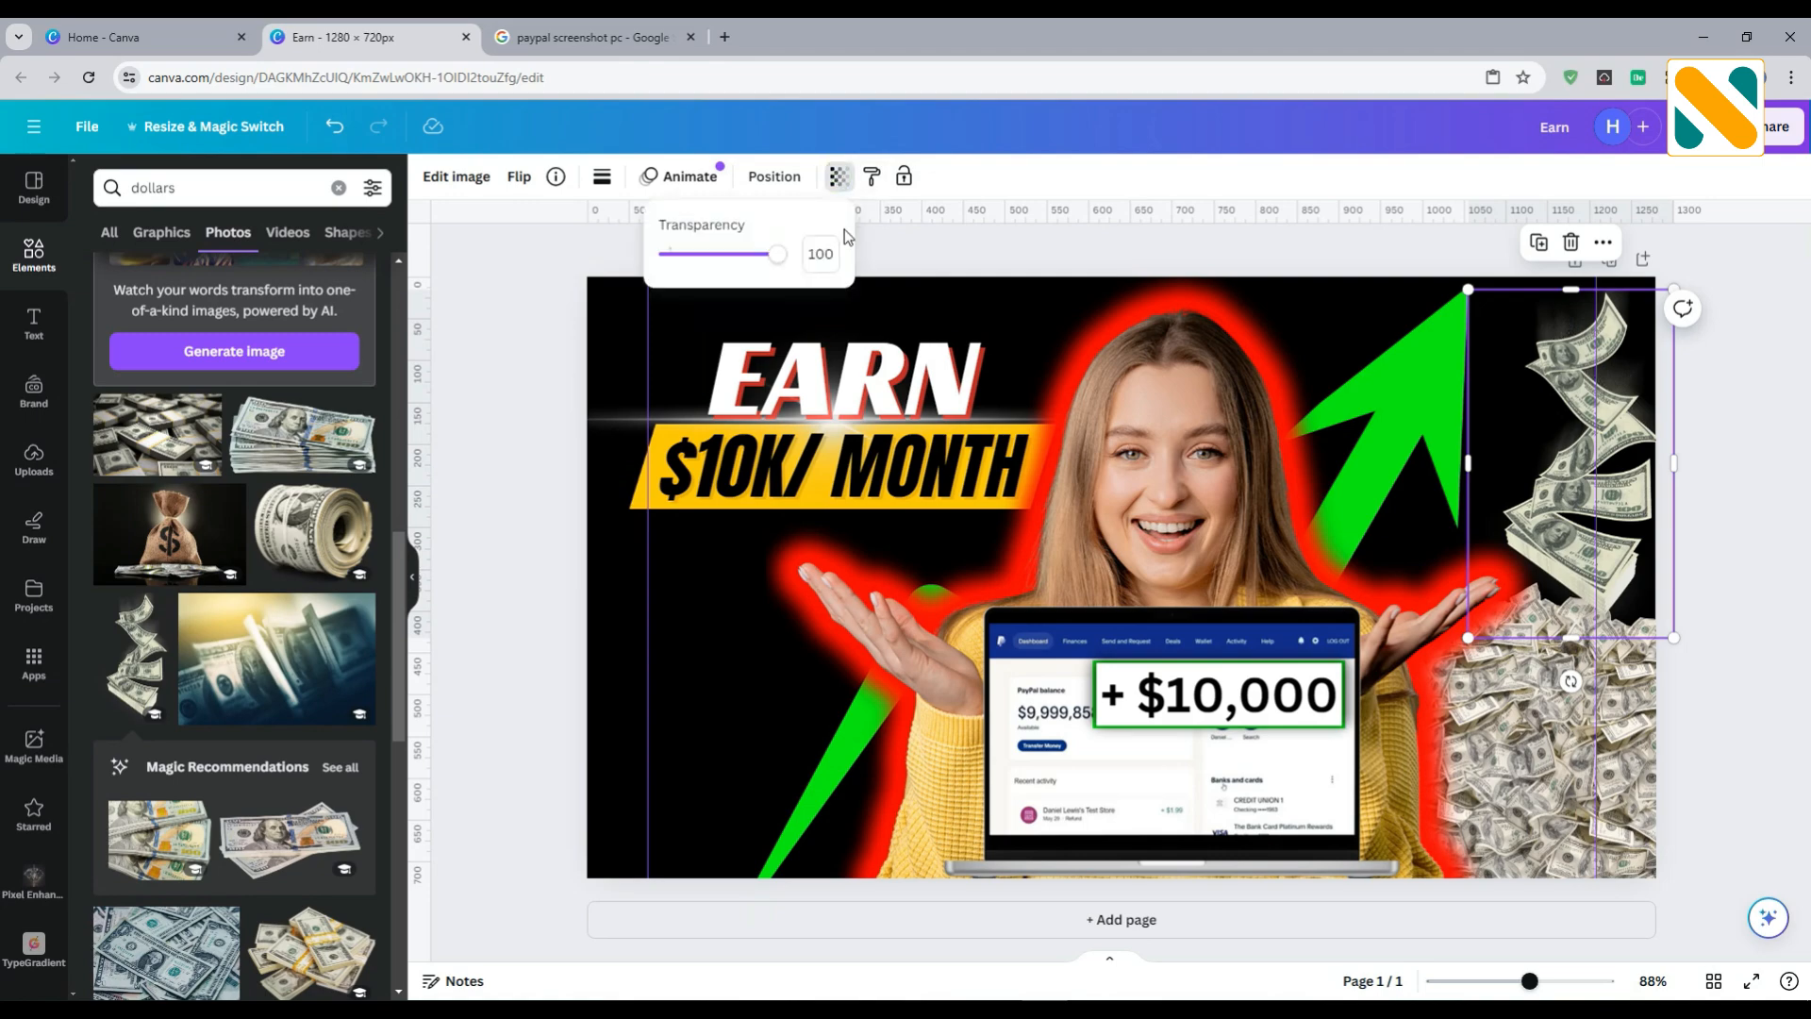
text(90)
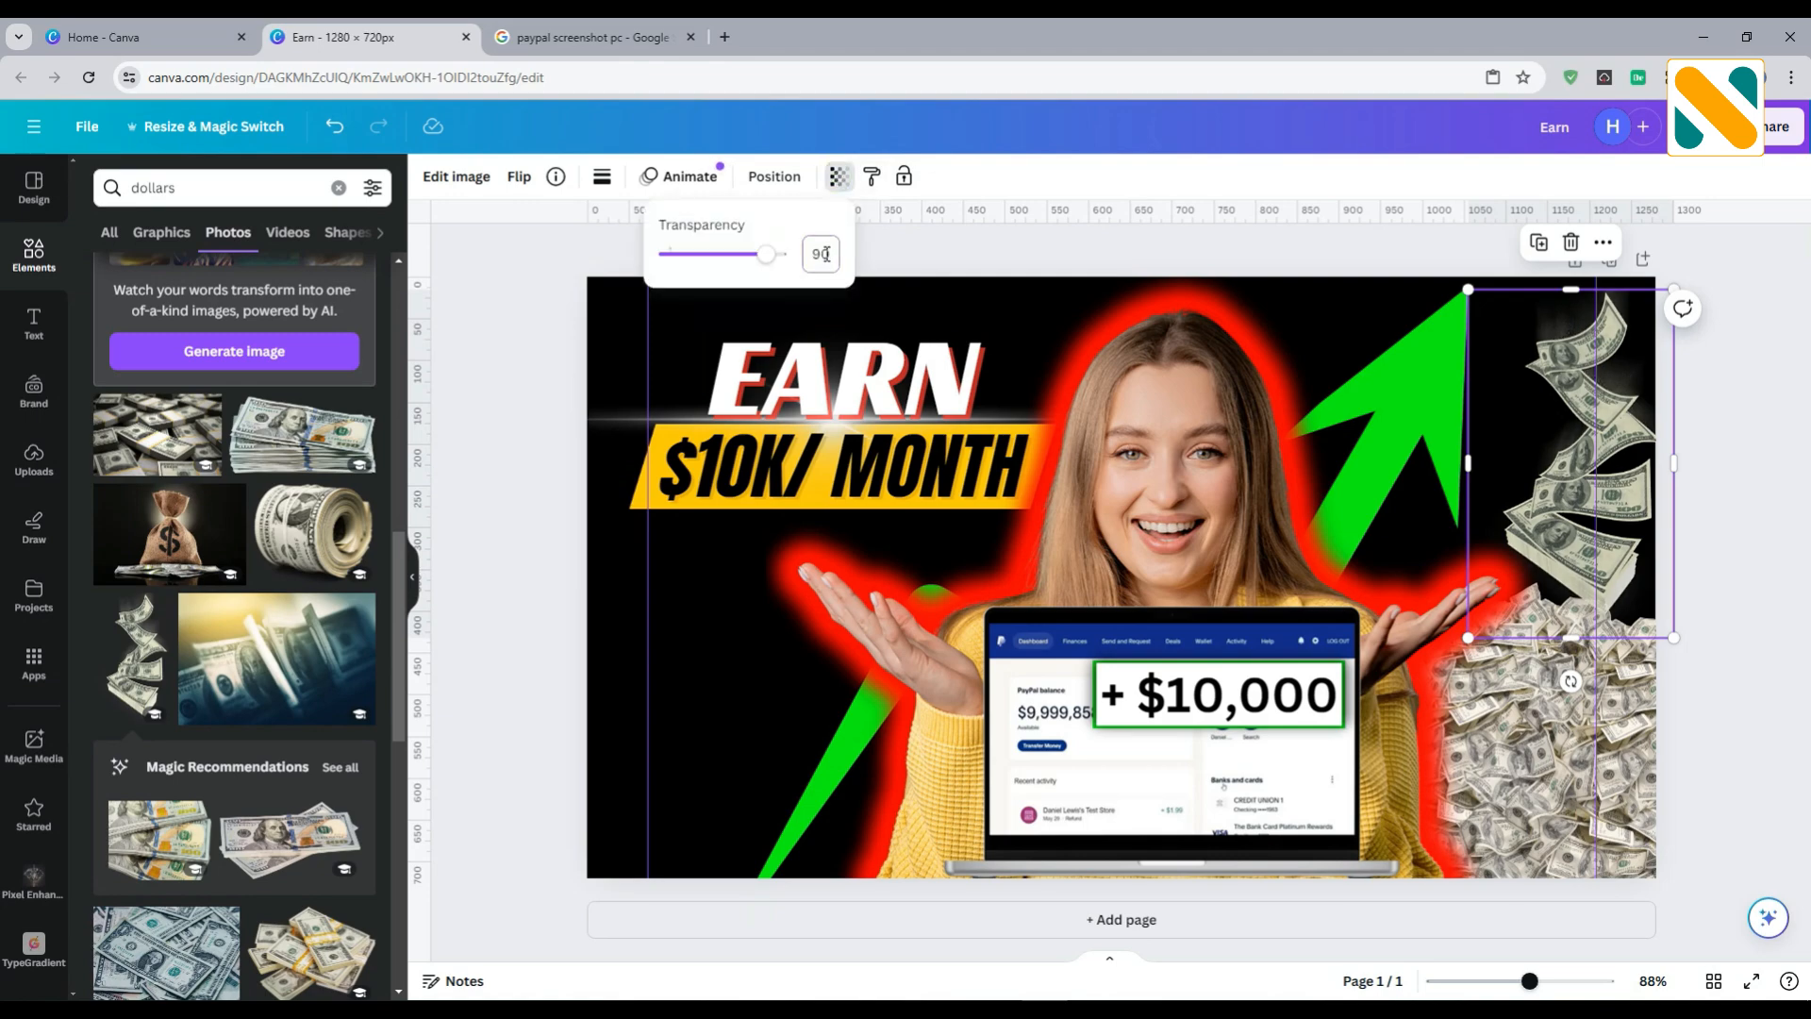
click(535, 413)
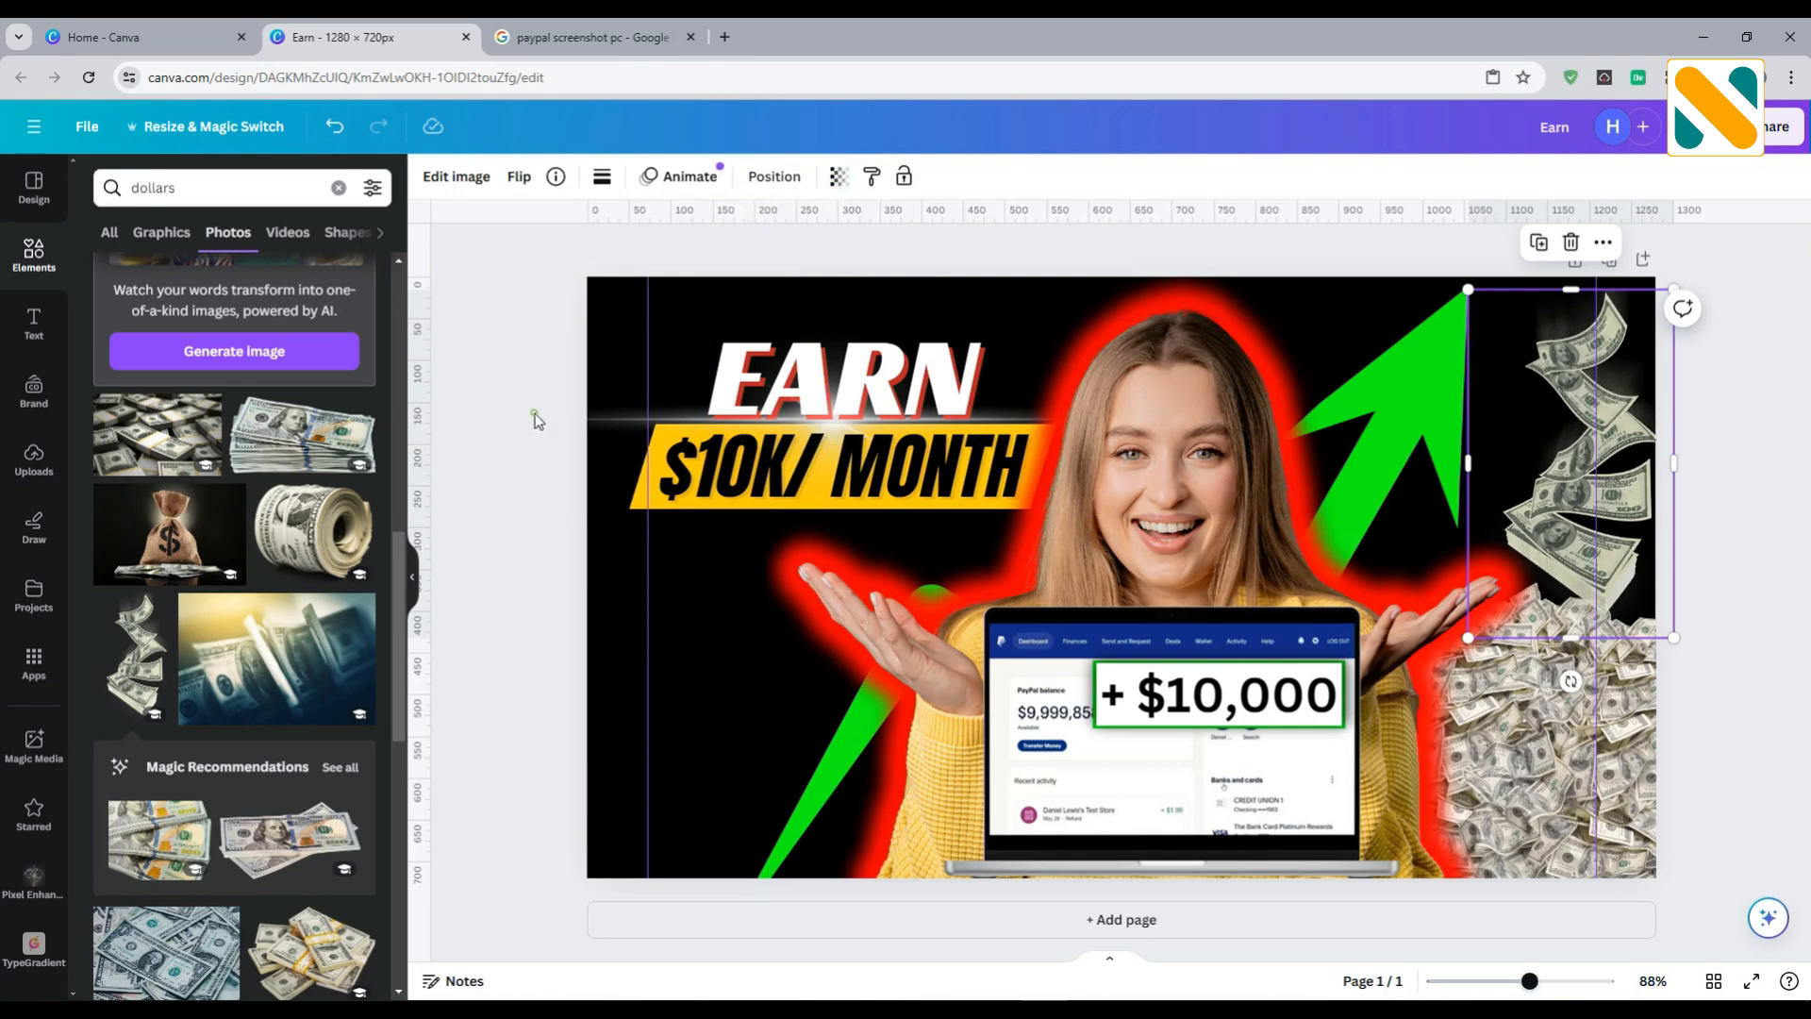
click(535, 413)
Add the photo of fanned-out dollar bills, sized to about 245 × 235 px in the canvas's lower-left corner
scroll(253, 679, down, 5)
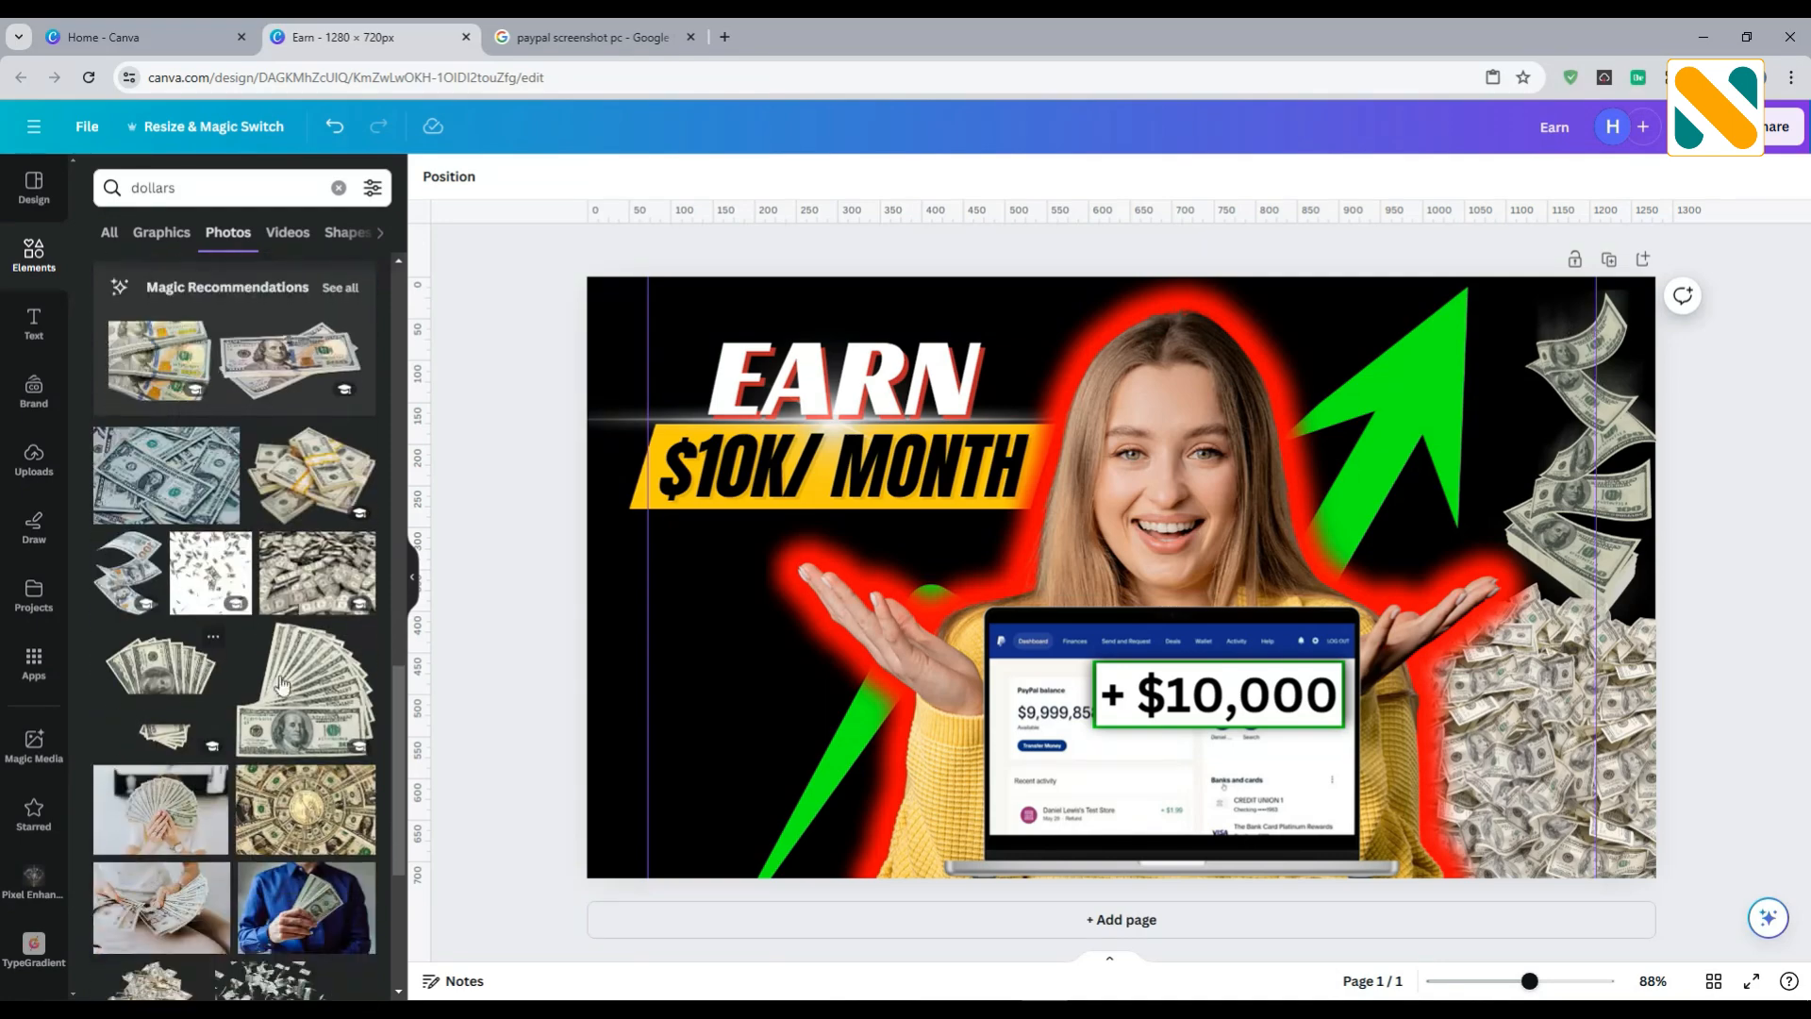
click(253, 677)
drag(1108, 579, 825, 653)
drag(1087, 403, 805, 701)
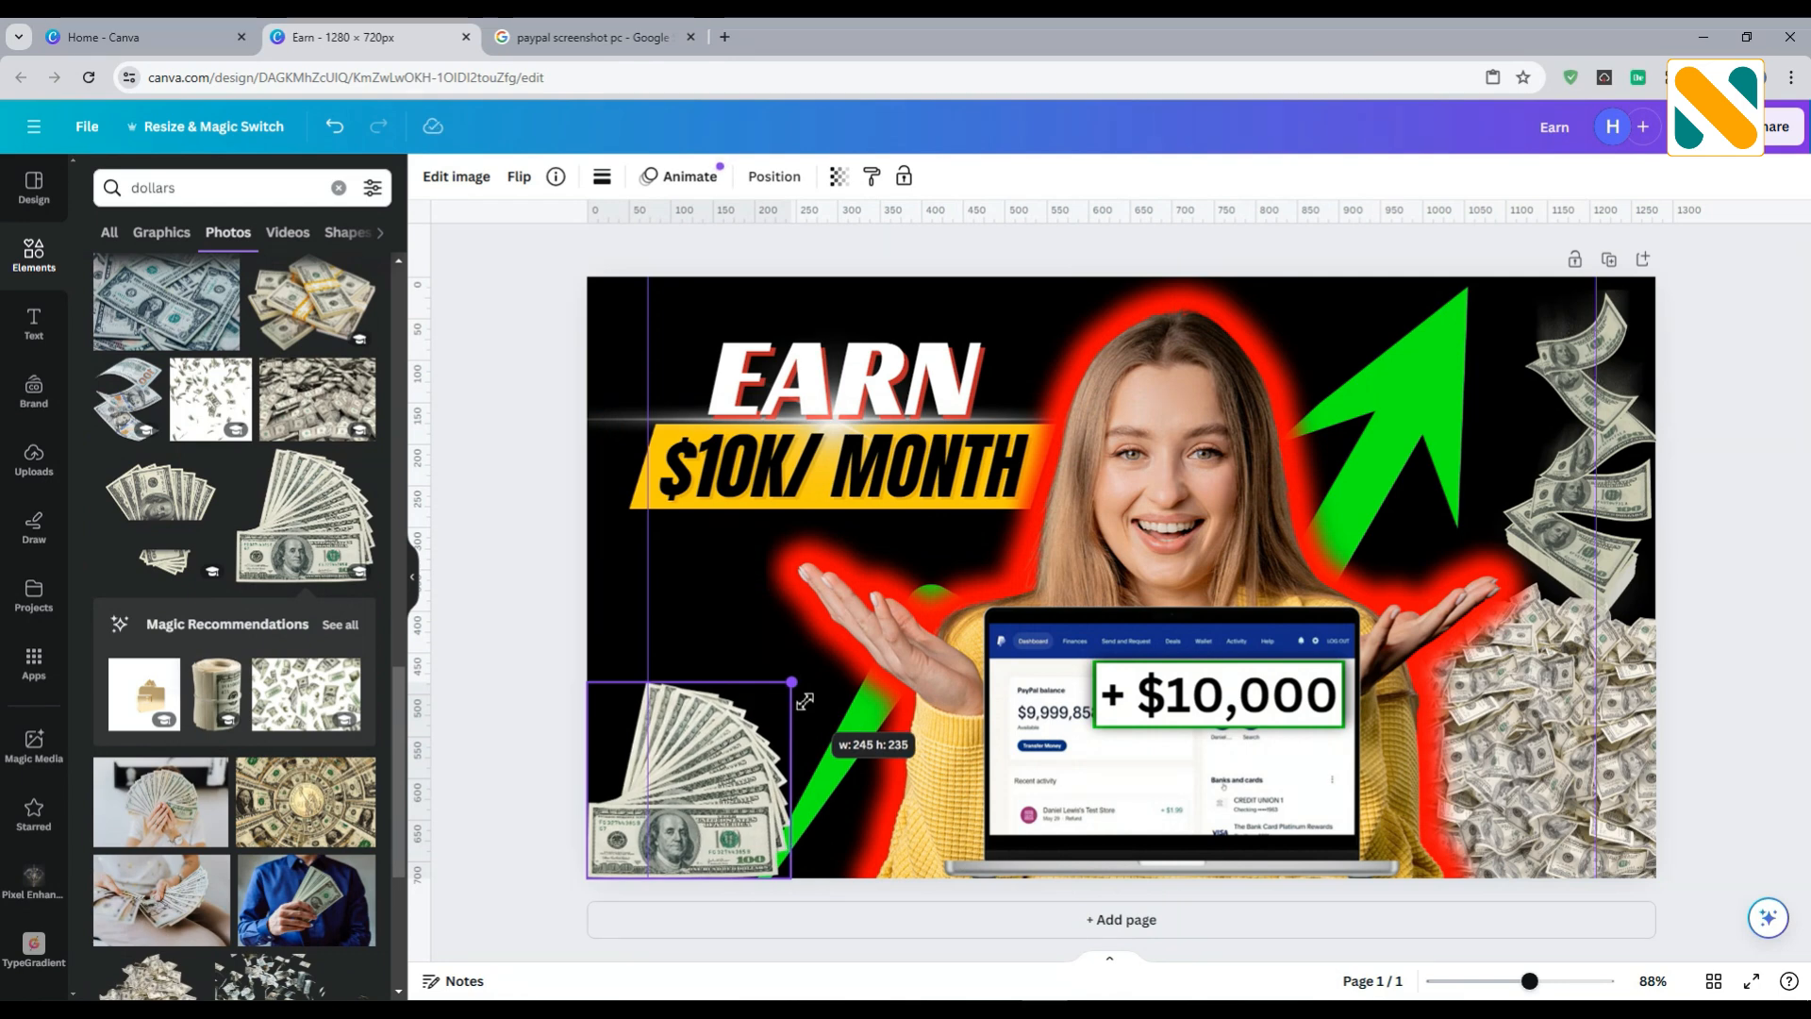
drag(805, 700, 803, 700)
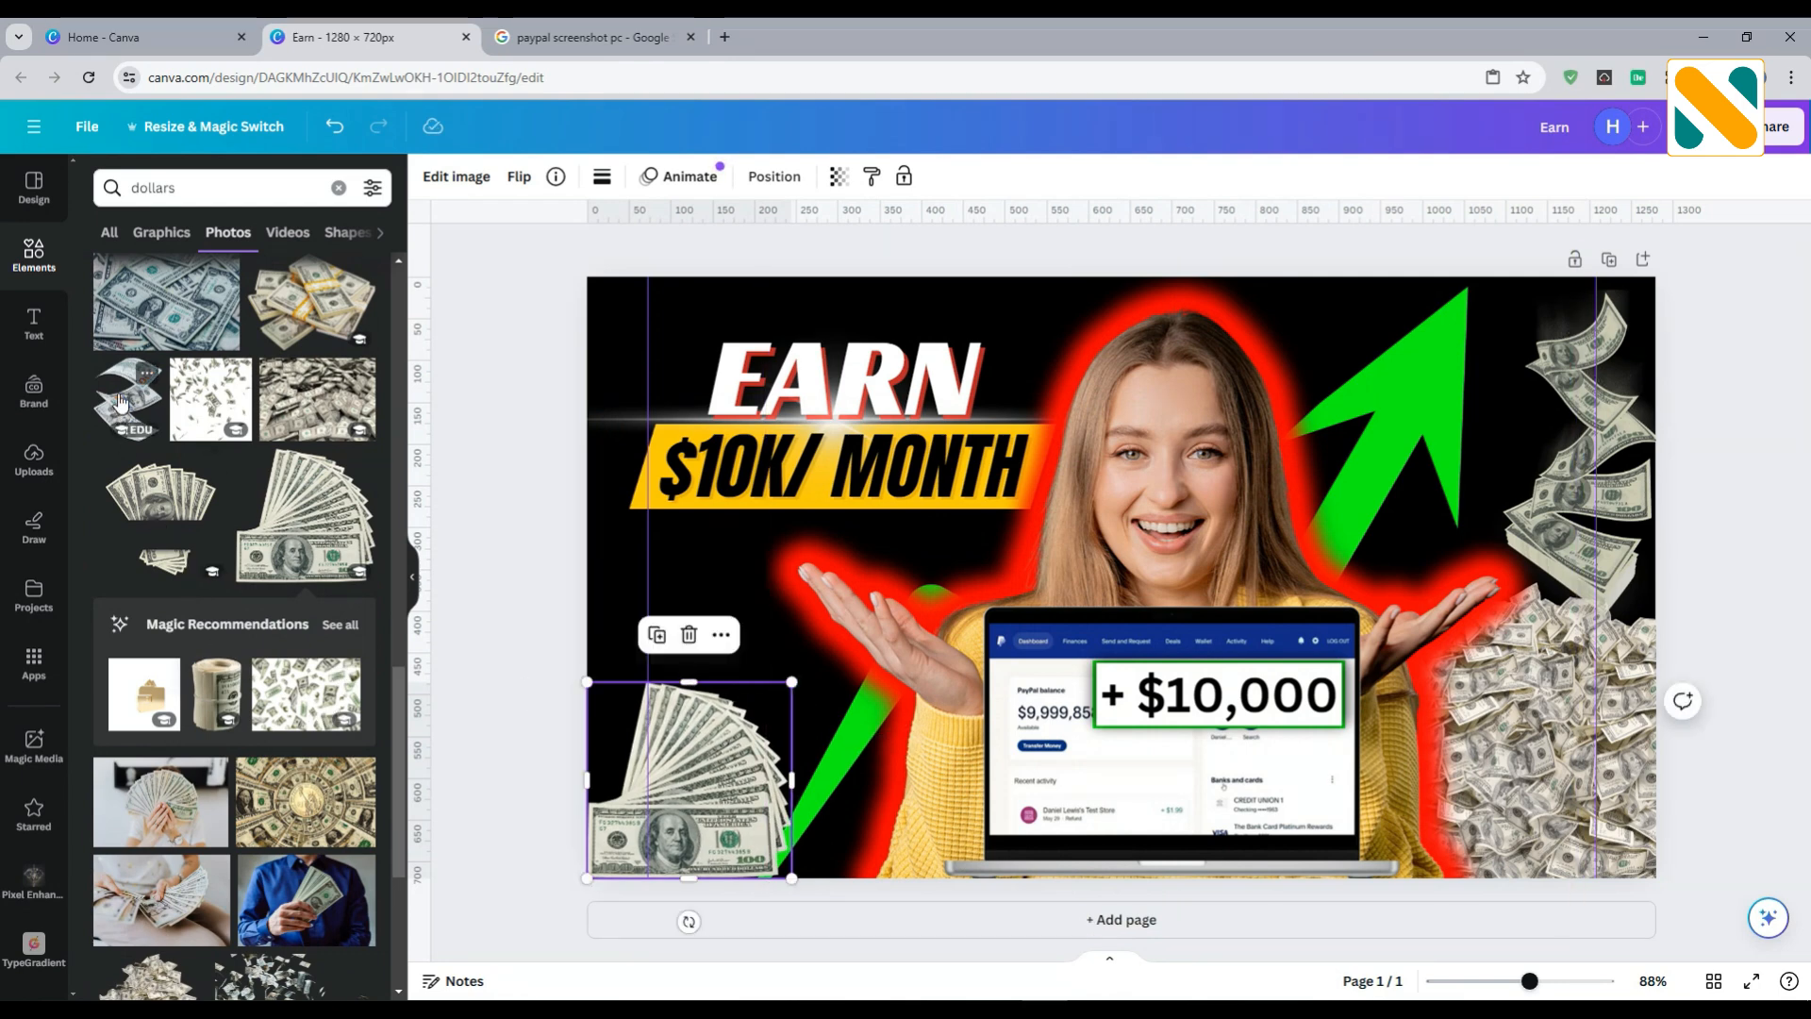
Add the smaller falling dollar bills photo and shrink it beside the "EARN" headline
click(121, 401)
drag(1024, 618, 692, 592)
drag(987, 788, 670, 424)
Make the small falling bills partly transparent and tilt them slightly into the canvas's upper-left corner
click(838, 176)
drag(769, 255, 731, 264)
drag(677, 415, 688, 501)
drag(616, 394, 594, 368)
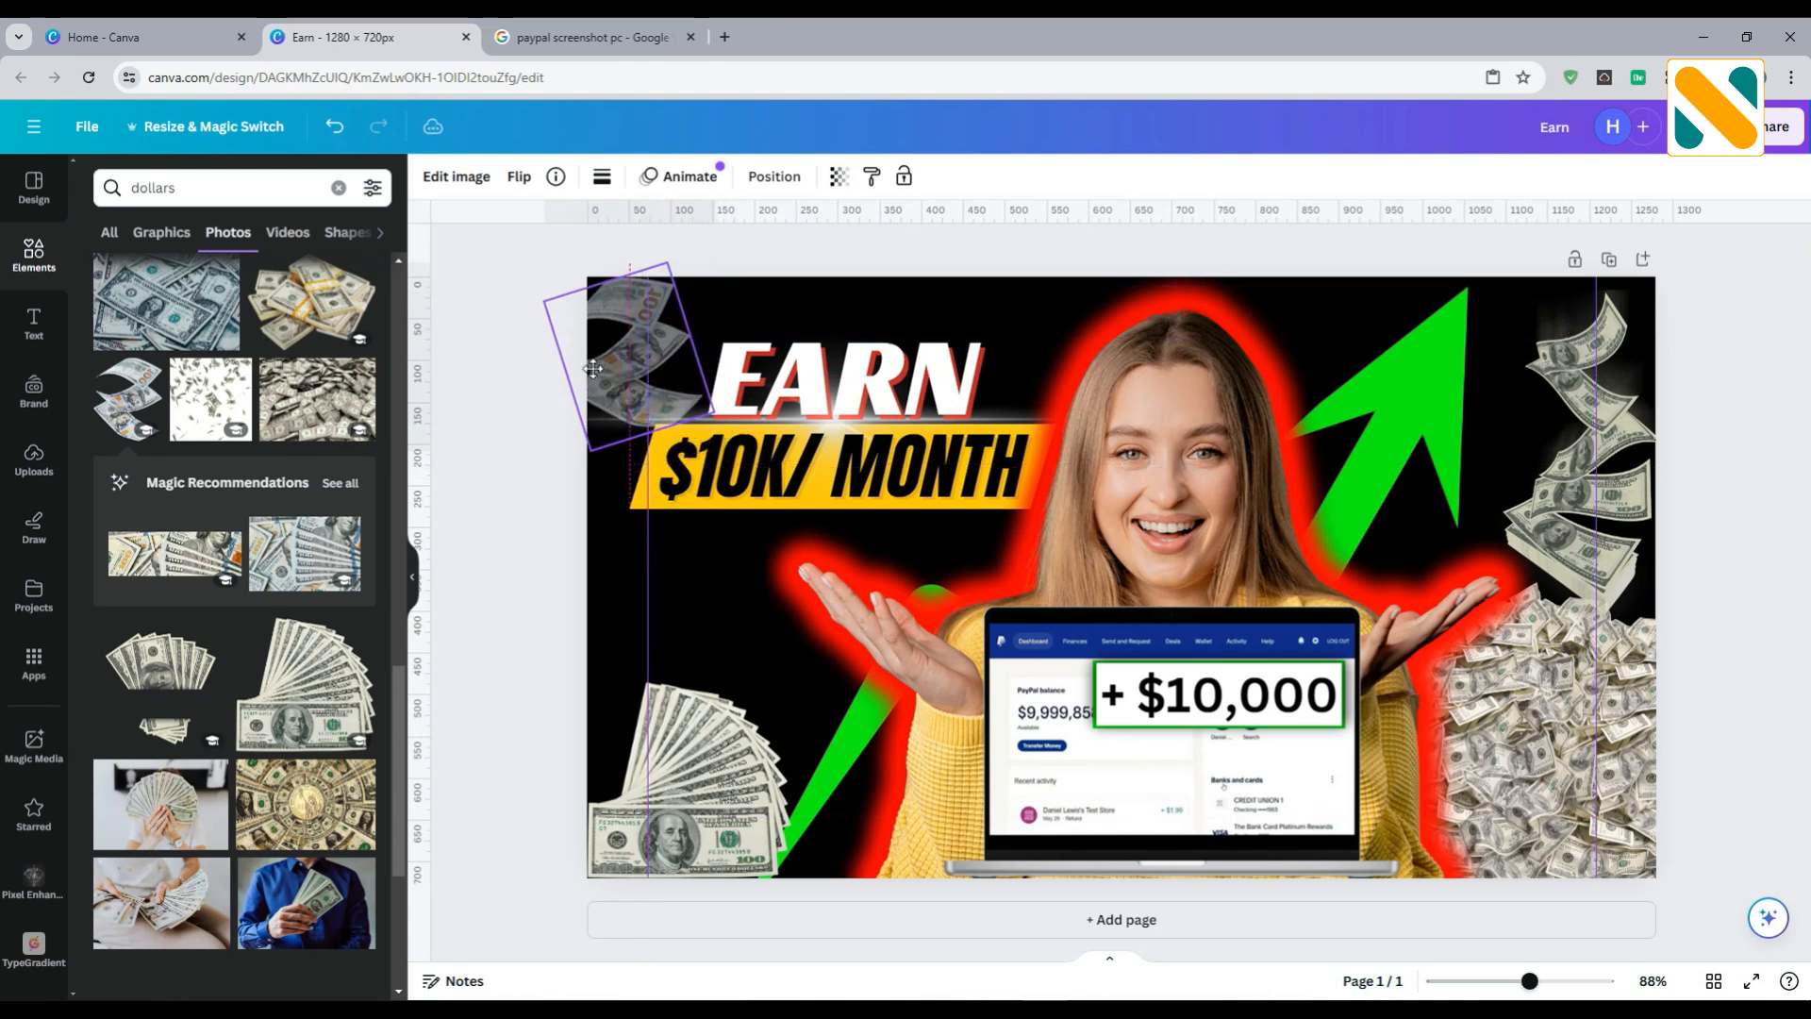
click(535, 510)
Search the element photos for "red background"
click(227, 187)
key(ctrl+a)
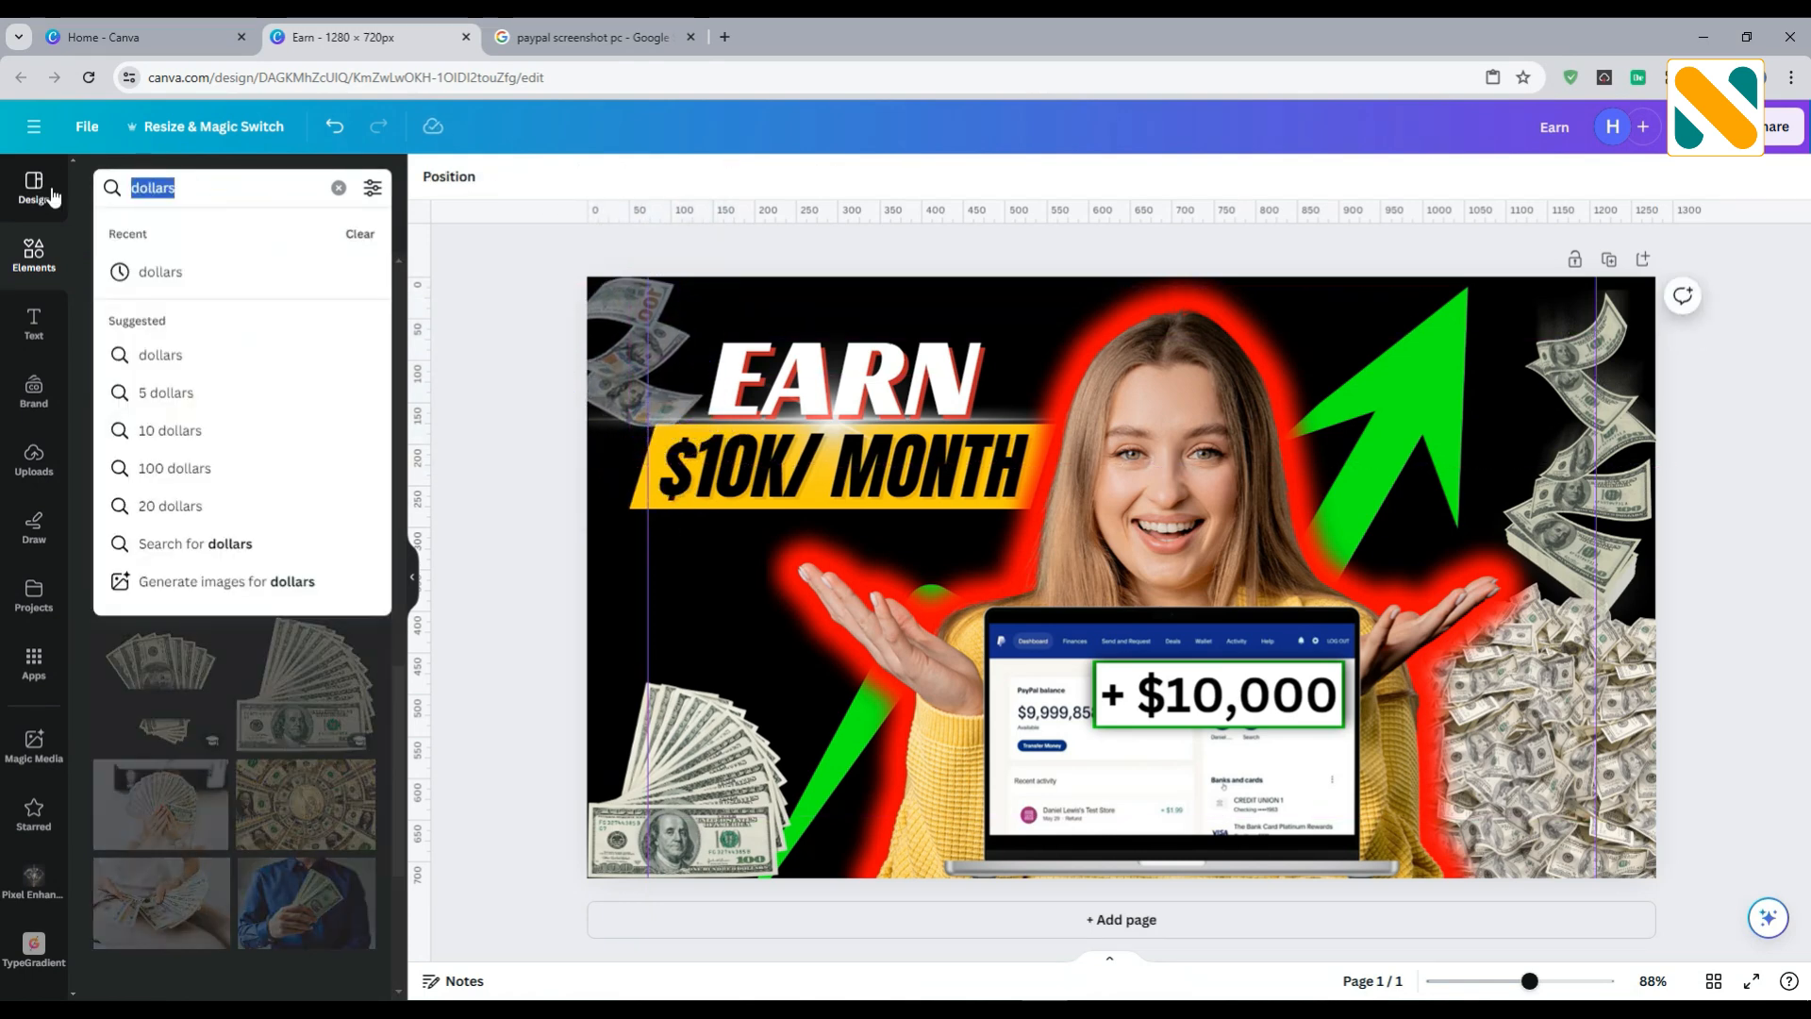
text(red back)
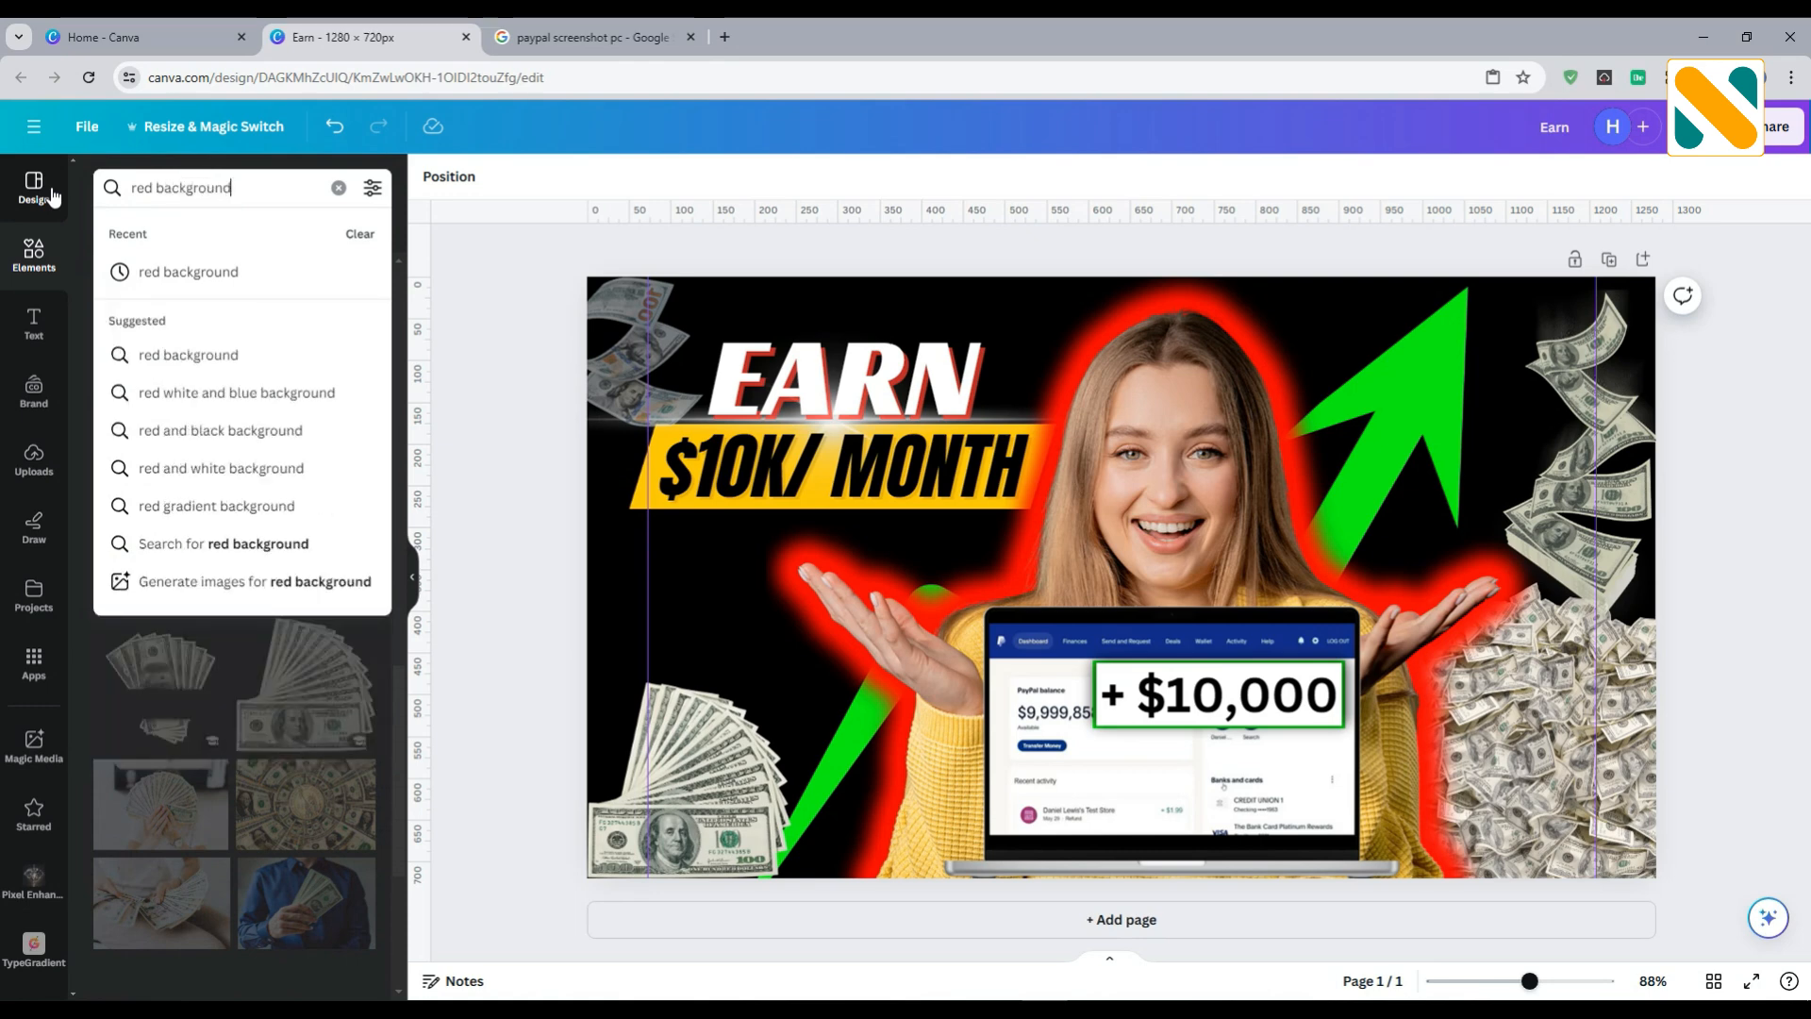
text(ground)
key(Return)
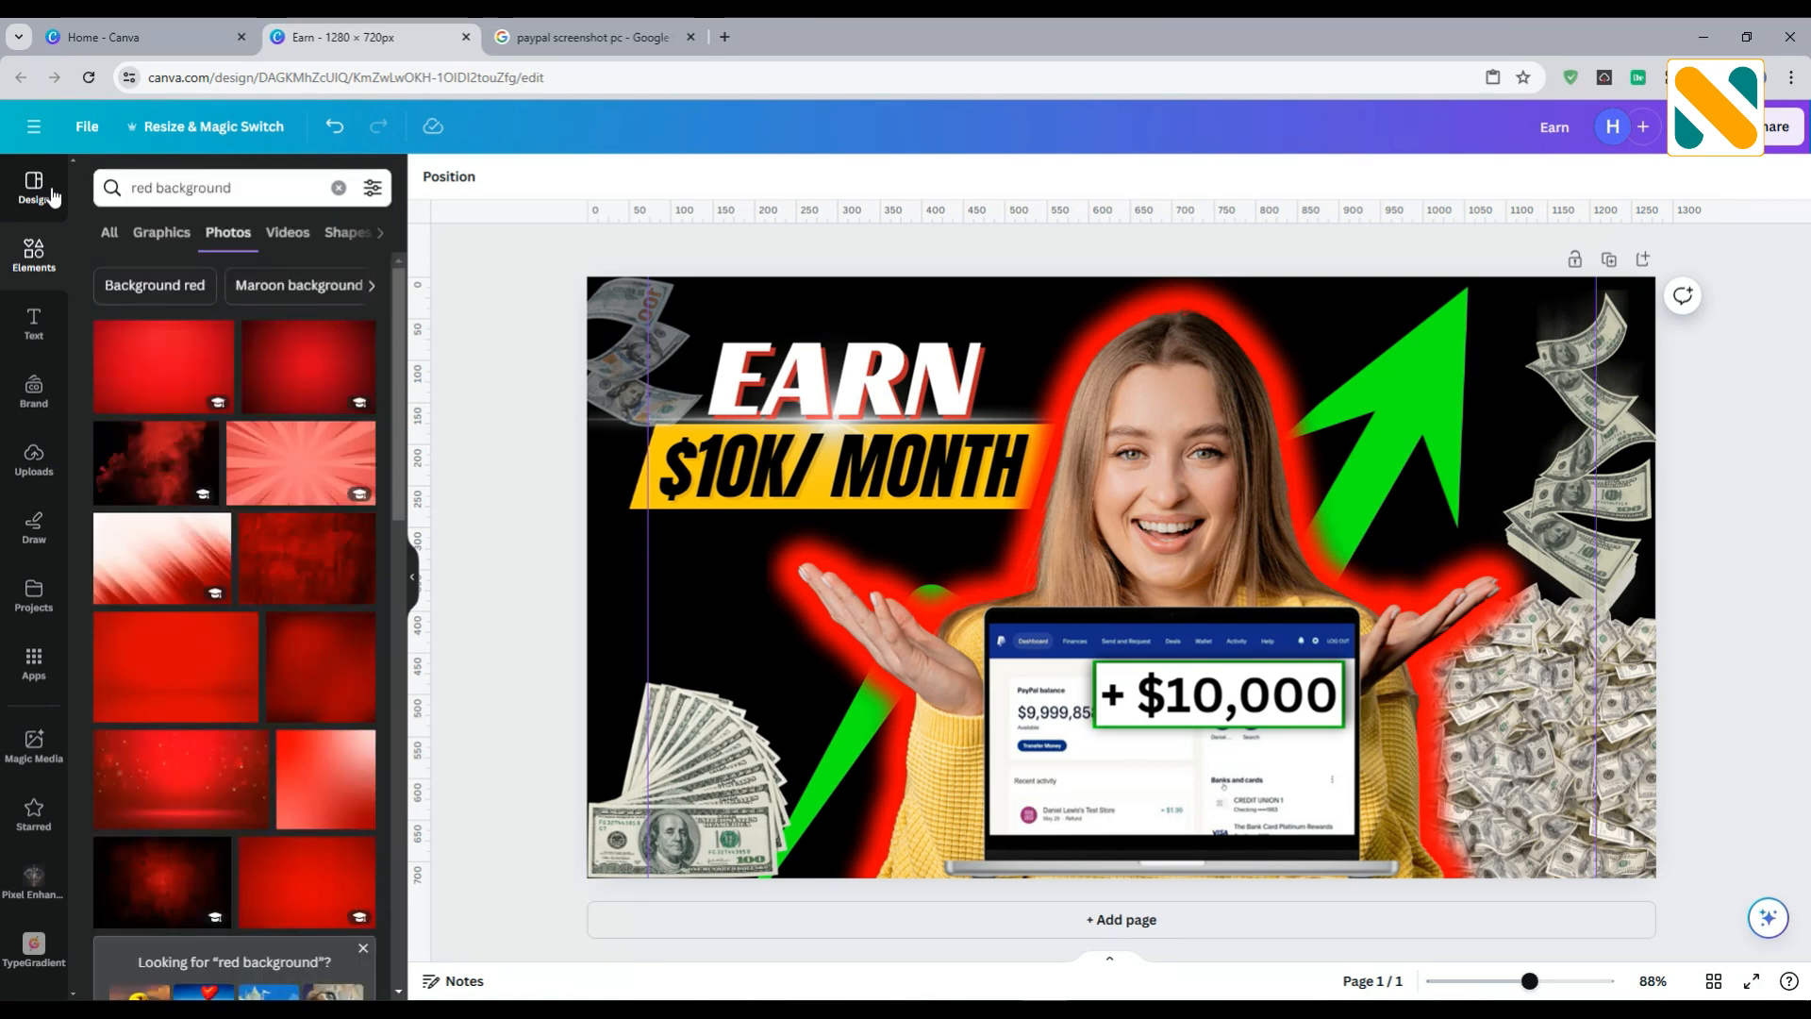
Add the red smoke on black photo from the search results and make it the page background
click(160, 469)
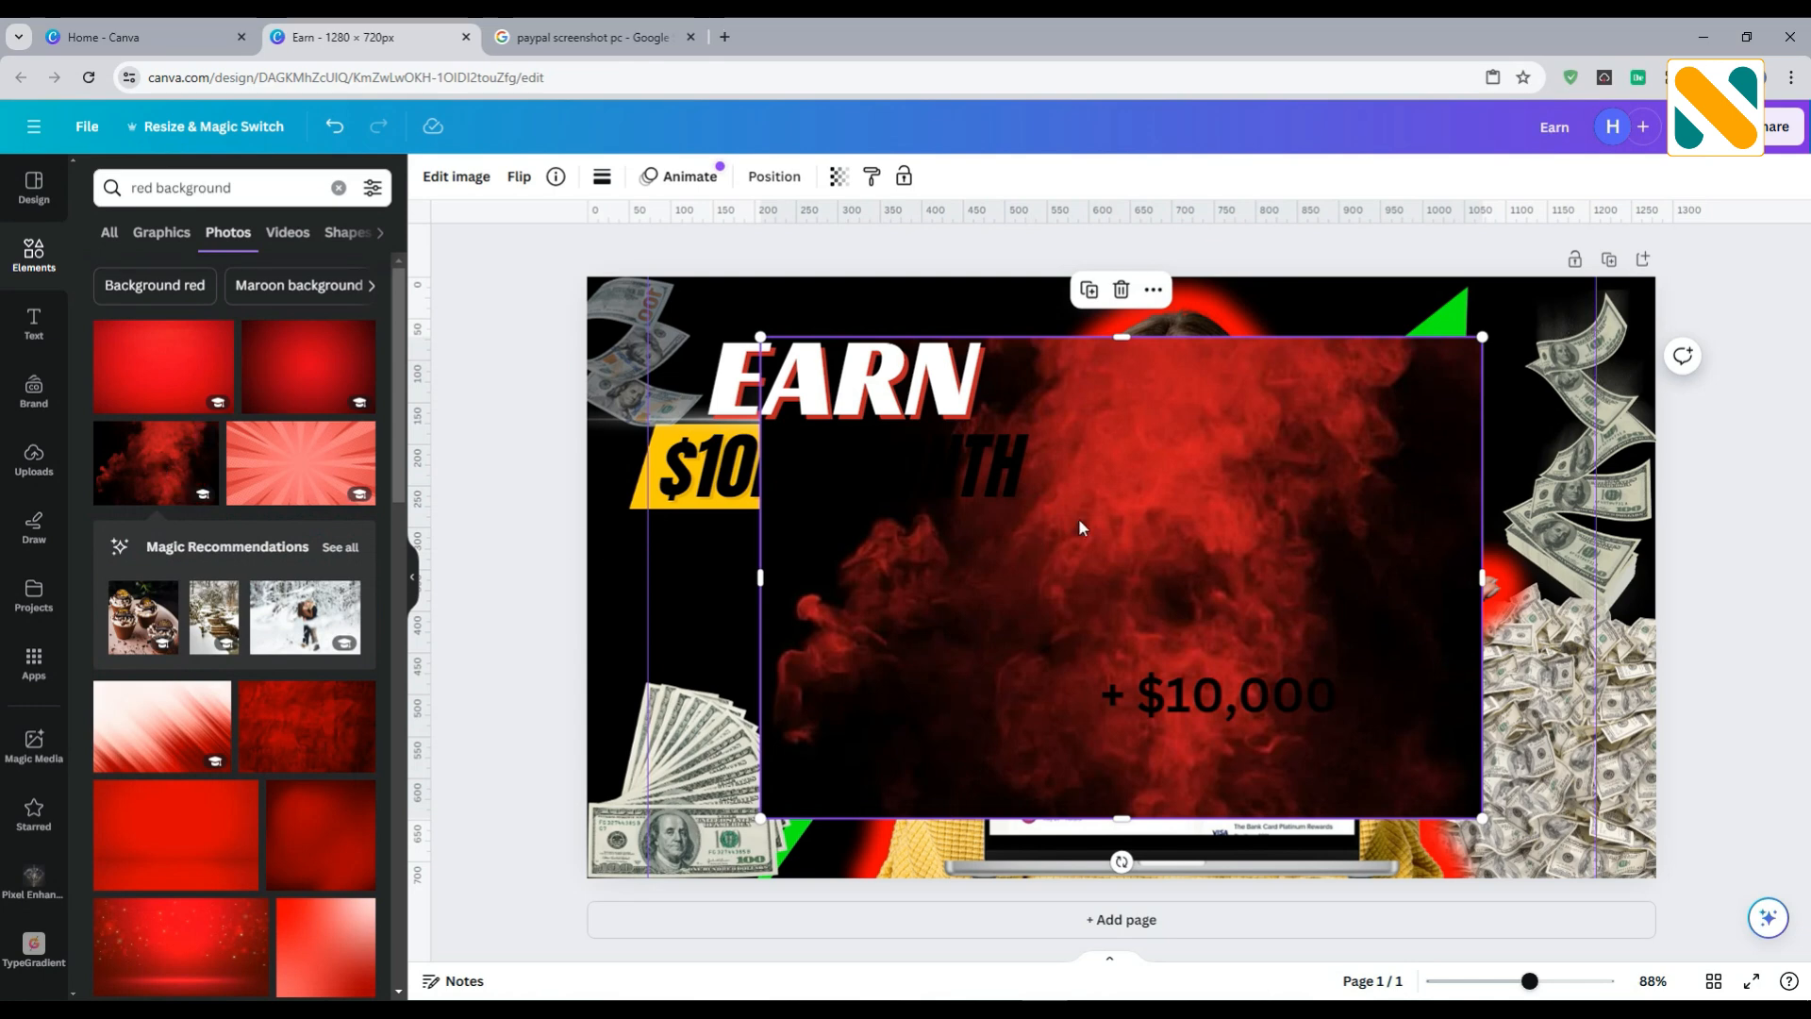
right_click(1249, 462)
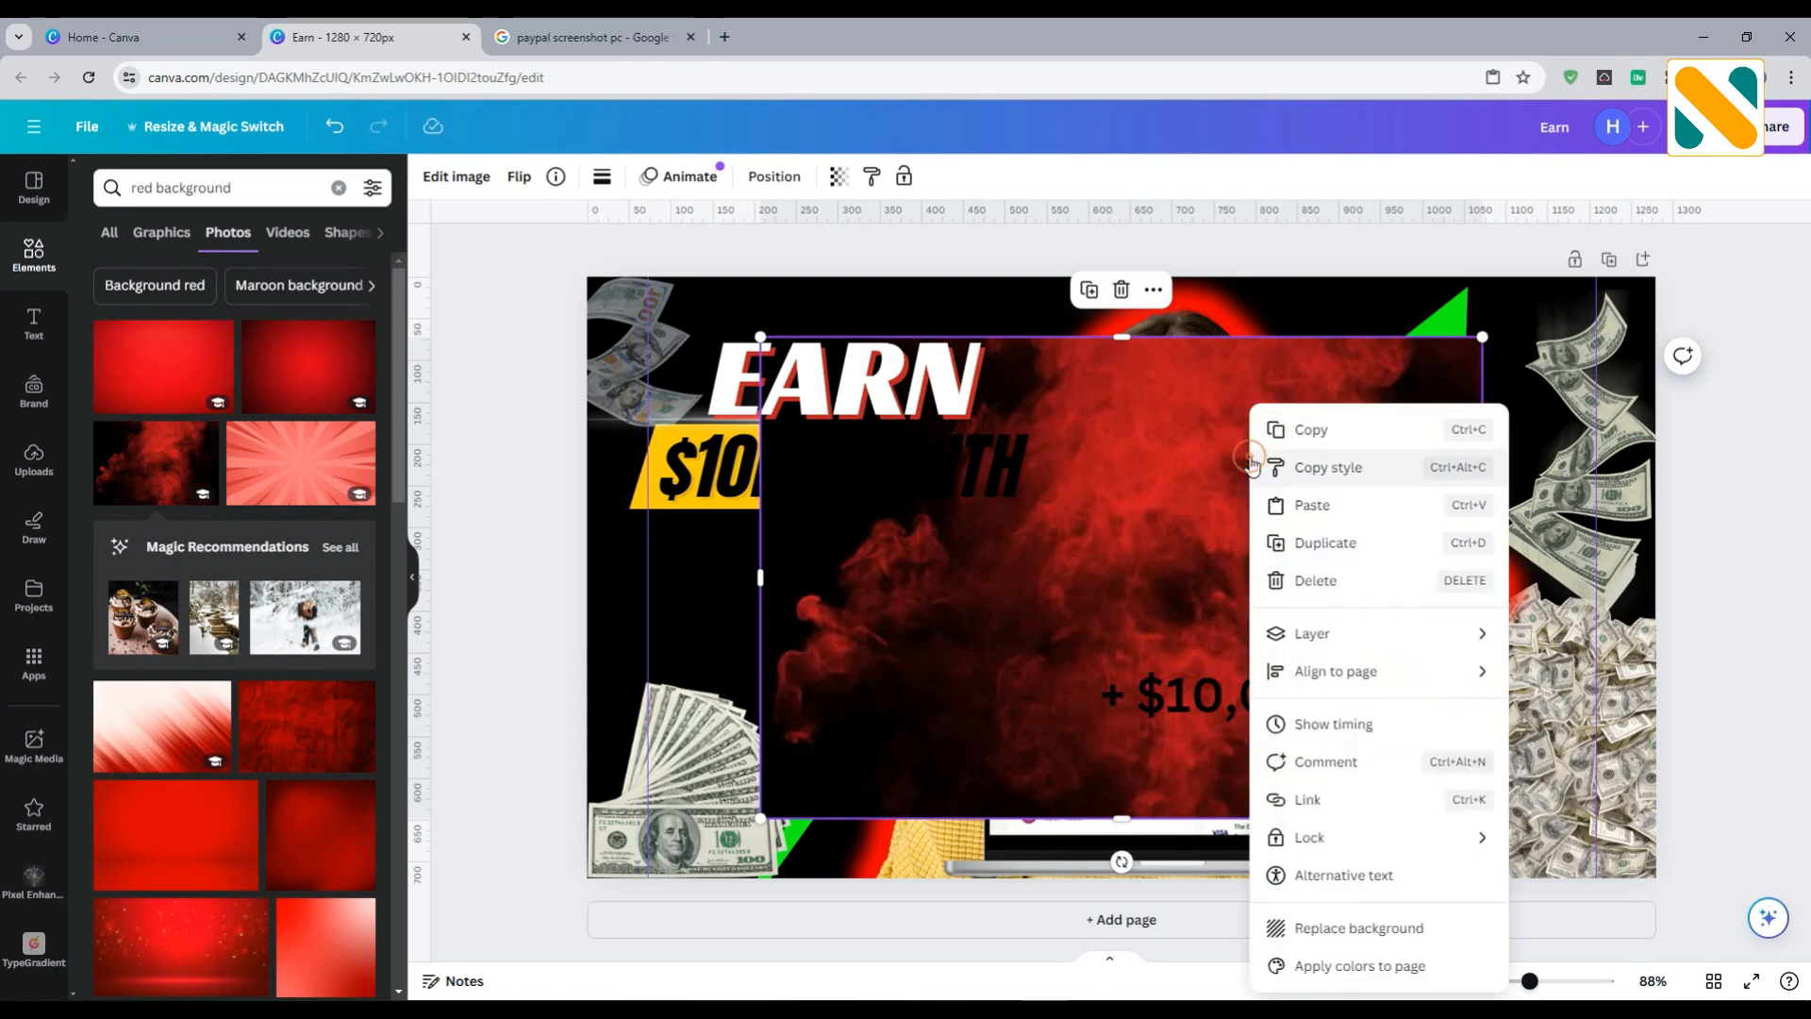
click(1333, 927)
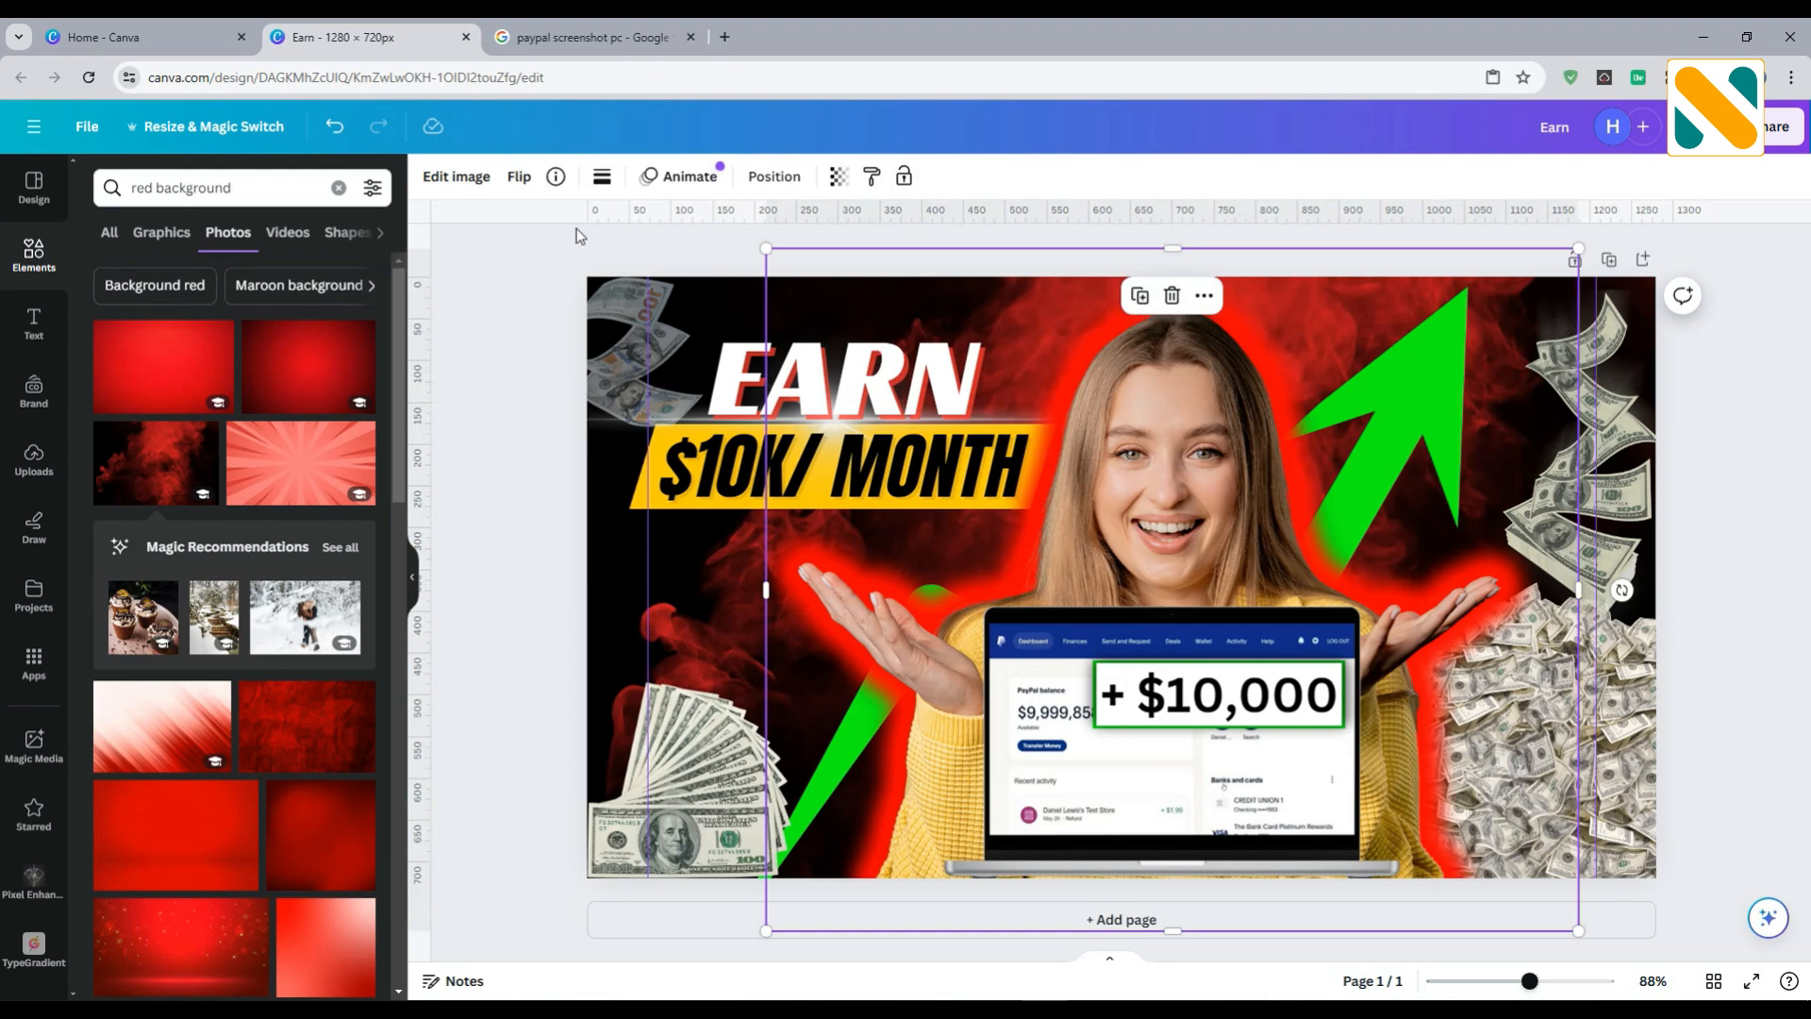
Raise the vibrance of the woman's photo to 100 and deselect it
click(454, 178)
click(251, 206)
scroll(217, 750, down, 4)
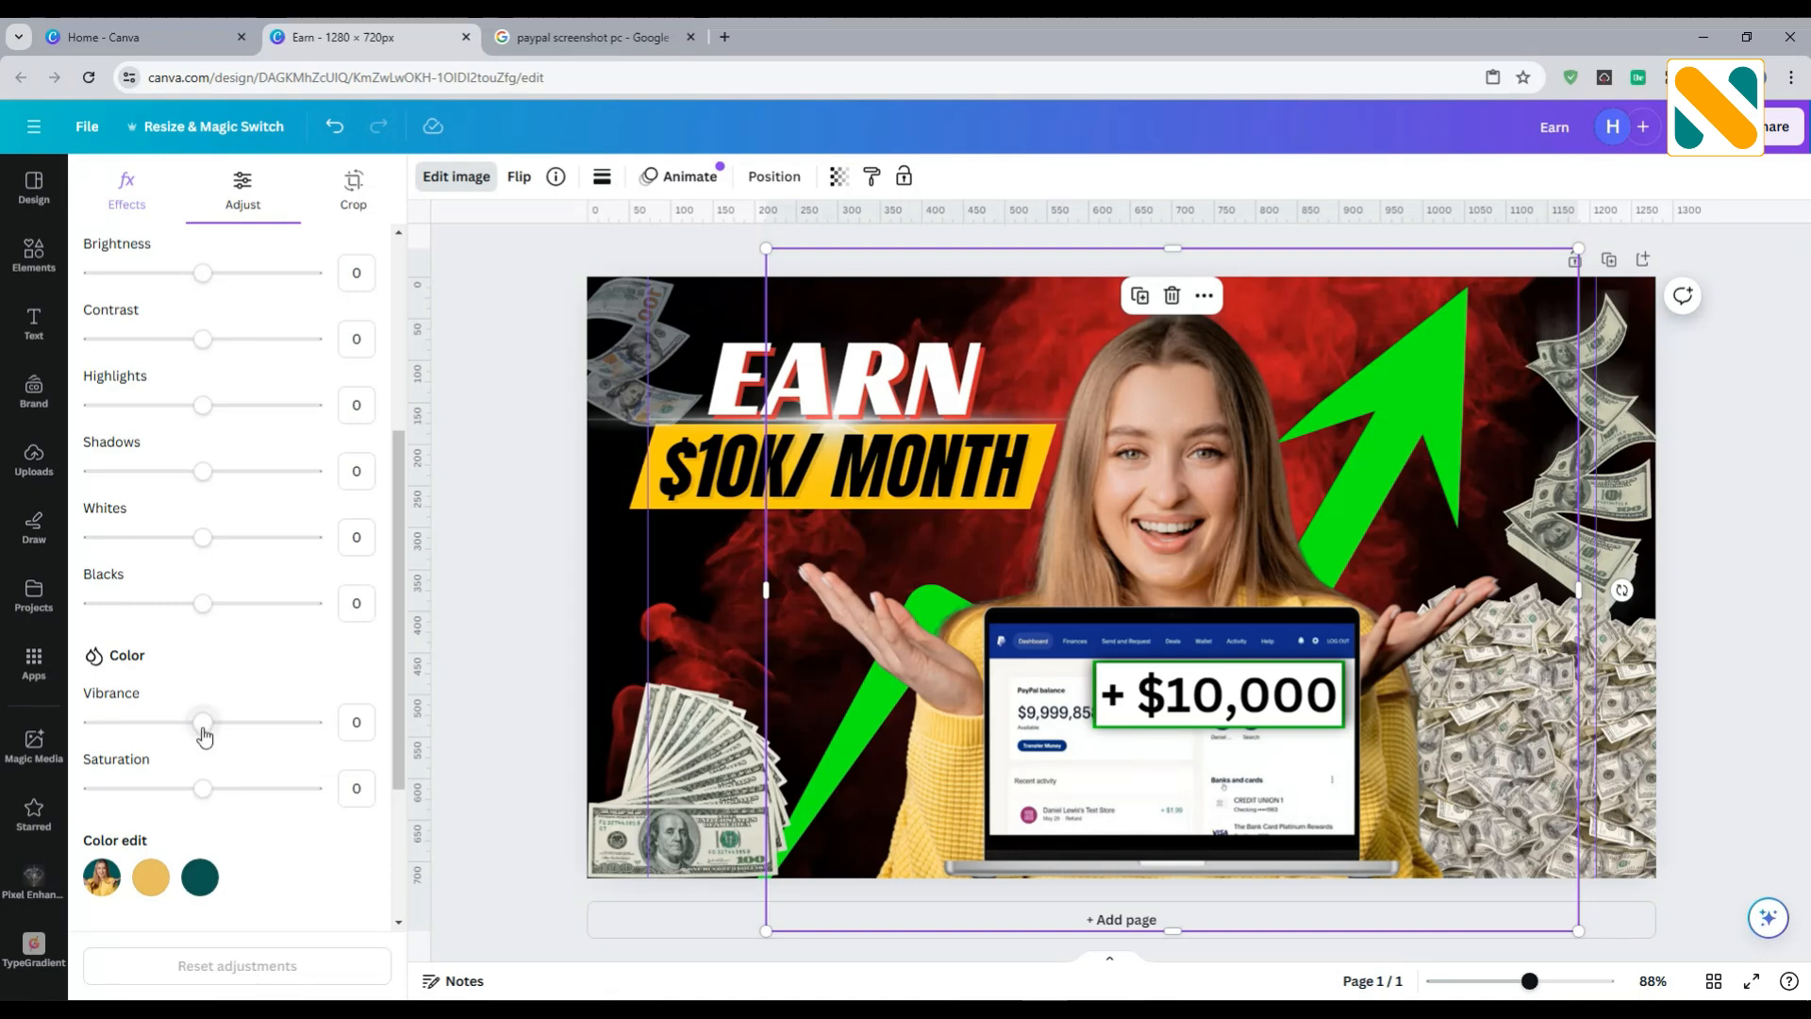
drag(203, 724, 230, 730)
key(Right)
key(Right)
key(Right)
key(Right)
key(Right)
key(Right)
key(Right)
key(Right)
key(Right)
key(Right)
key(Right)
key(Right)
key(Right)
key(Right)
key(Right)
key(Right)
key(Right)
key(Right)
key(Right)
key(Right)
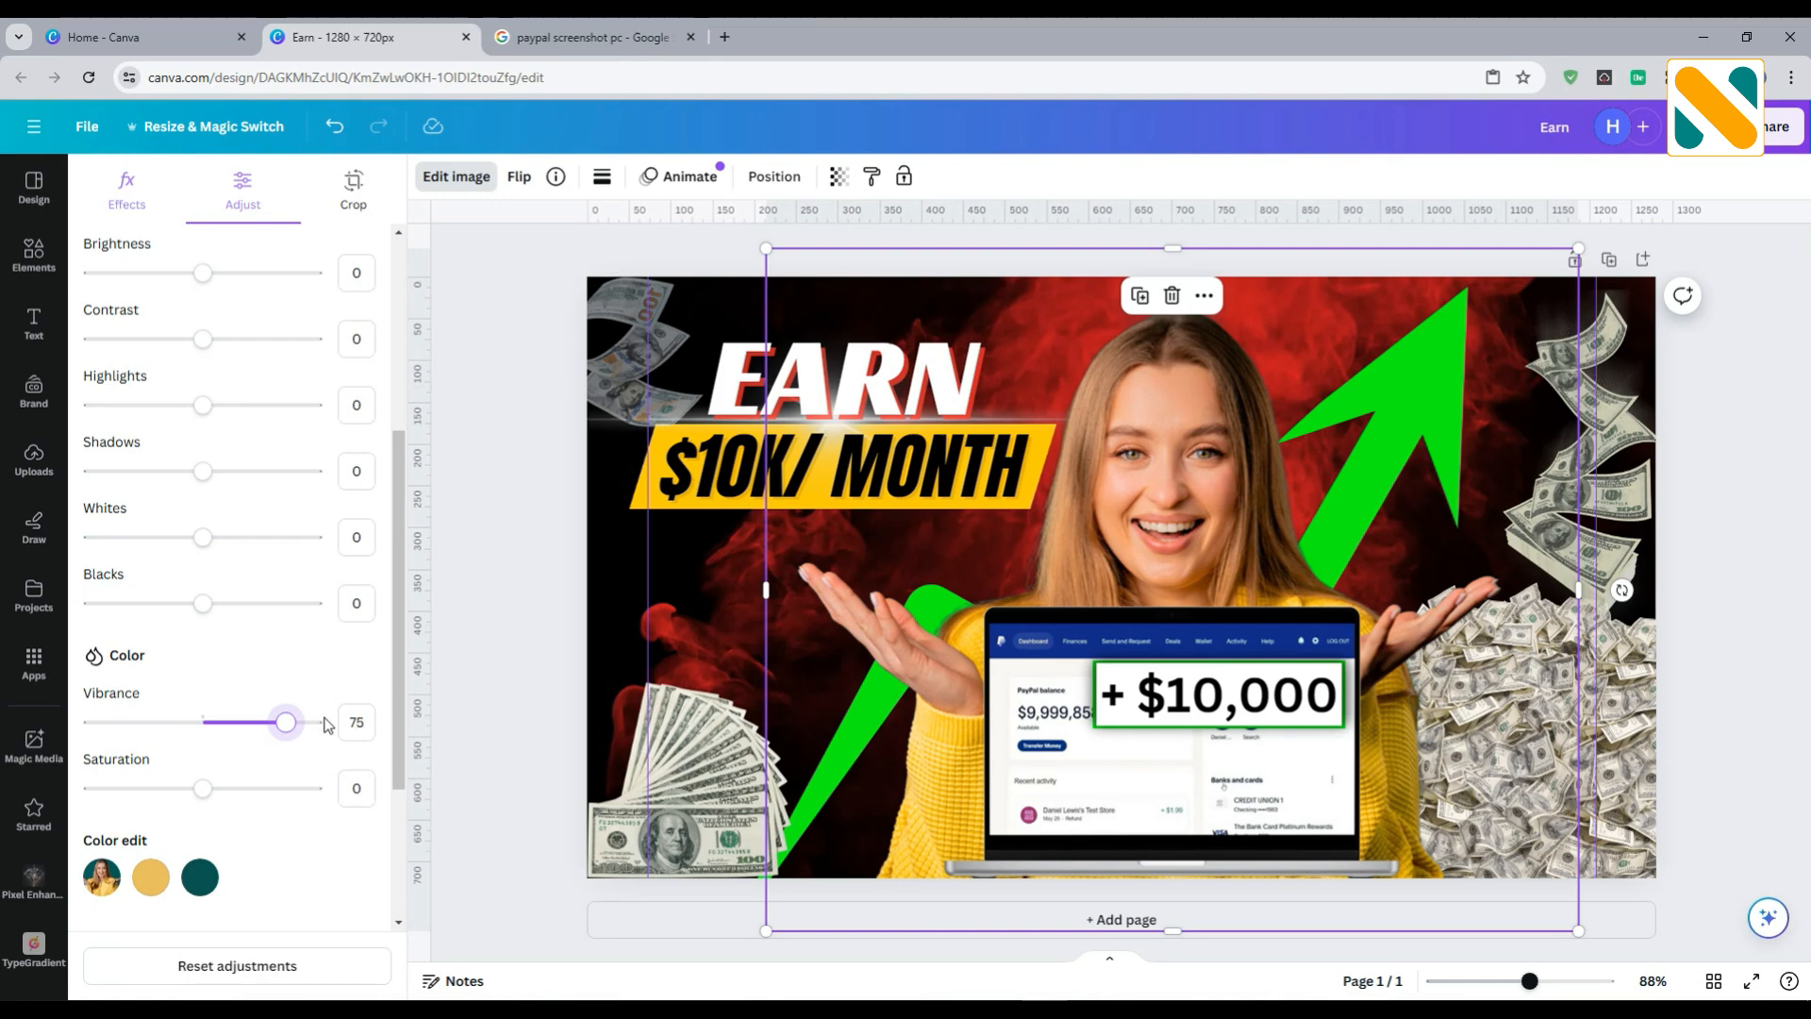
key(Right)
key(Right)
key(Right)
key(Right)
key(Right)
key(Right)
key(Right)
key(Right)
key(Right)
key(Right)
key(Right)
key(Right)
key(Right)
key(Right)
key(Right)
key(Right)
key(Right)
key(Right)
key(Right)
key(Right)
key(Right)
key(Right)
key(Right)
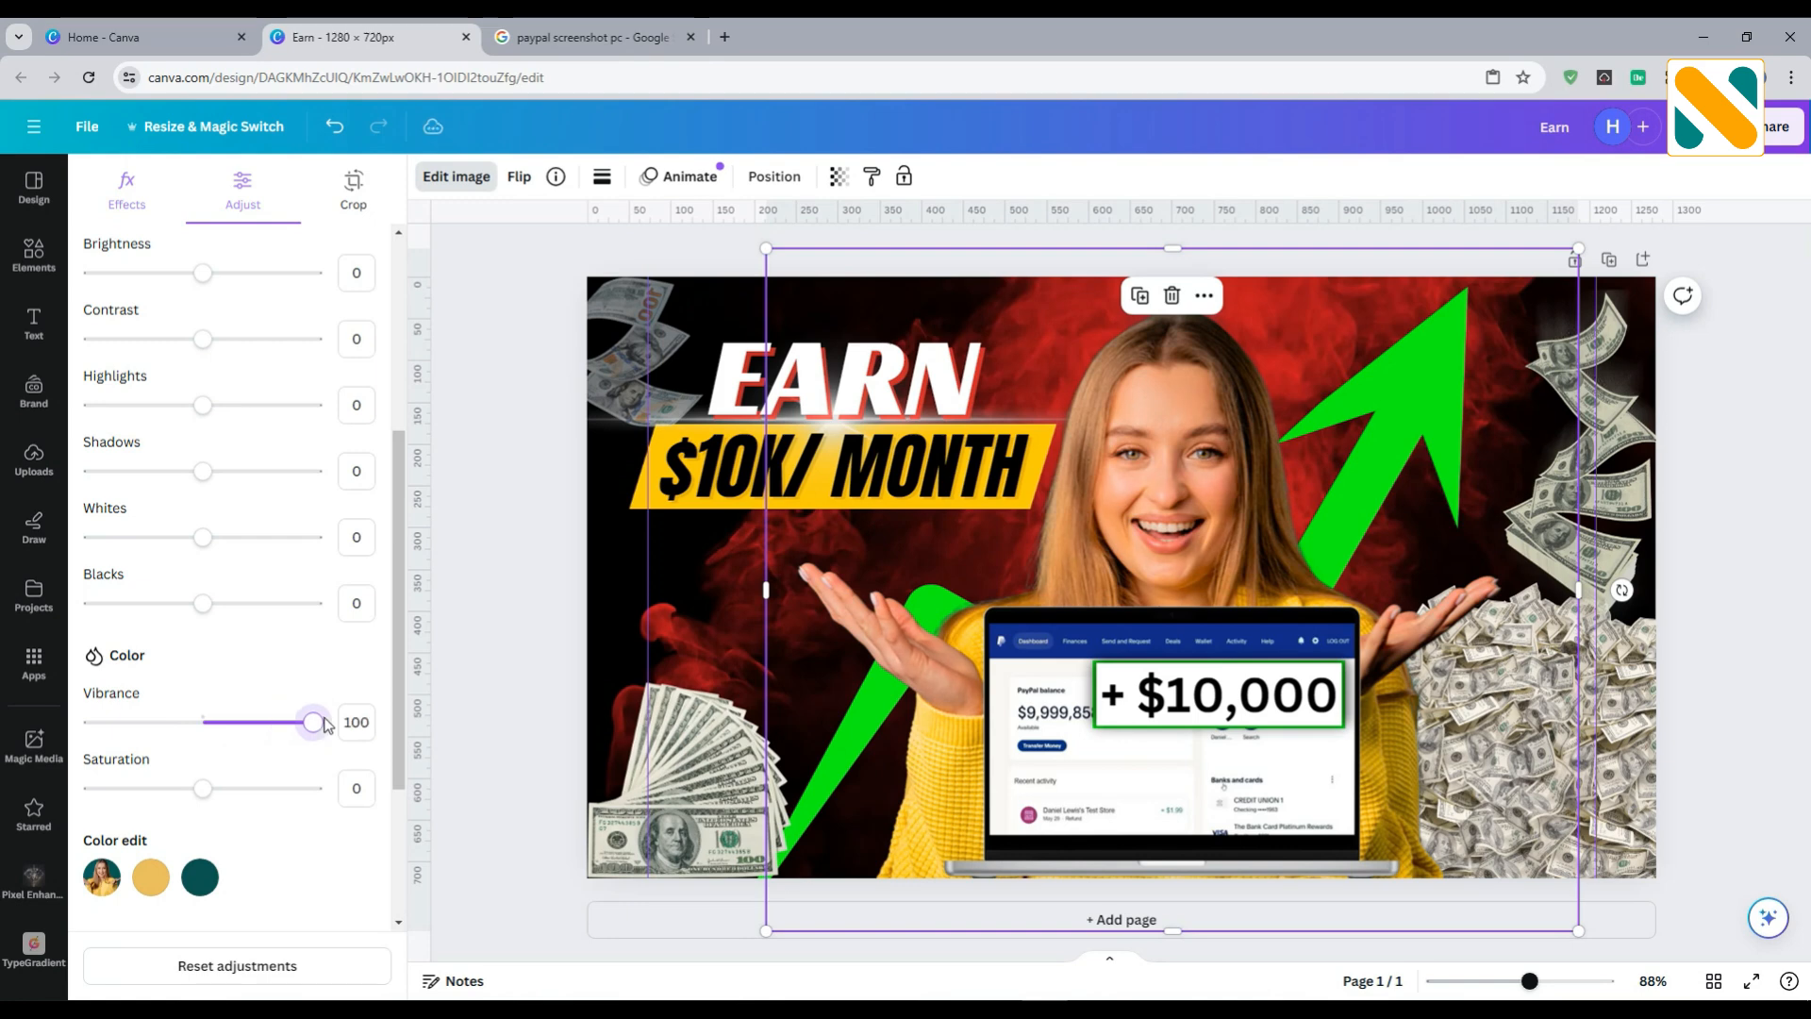
key(Escape)
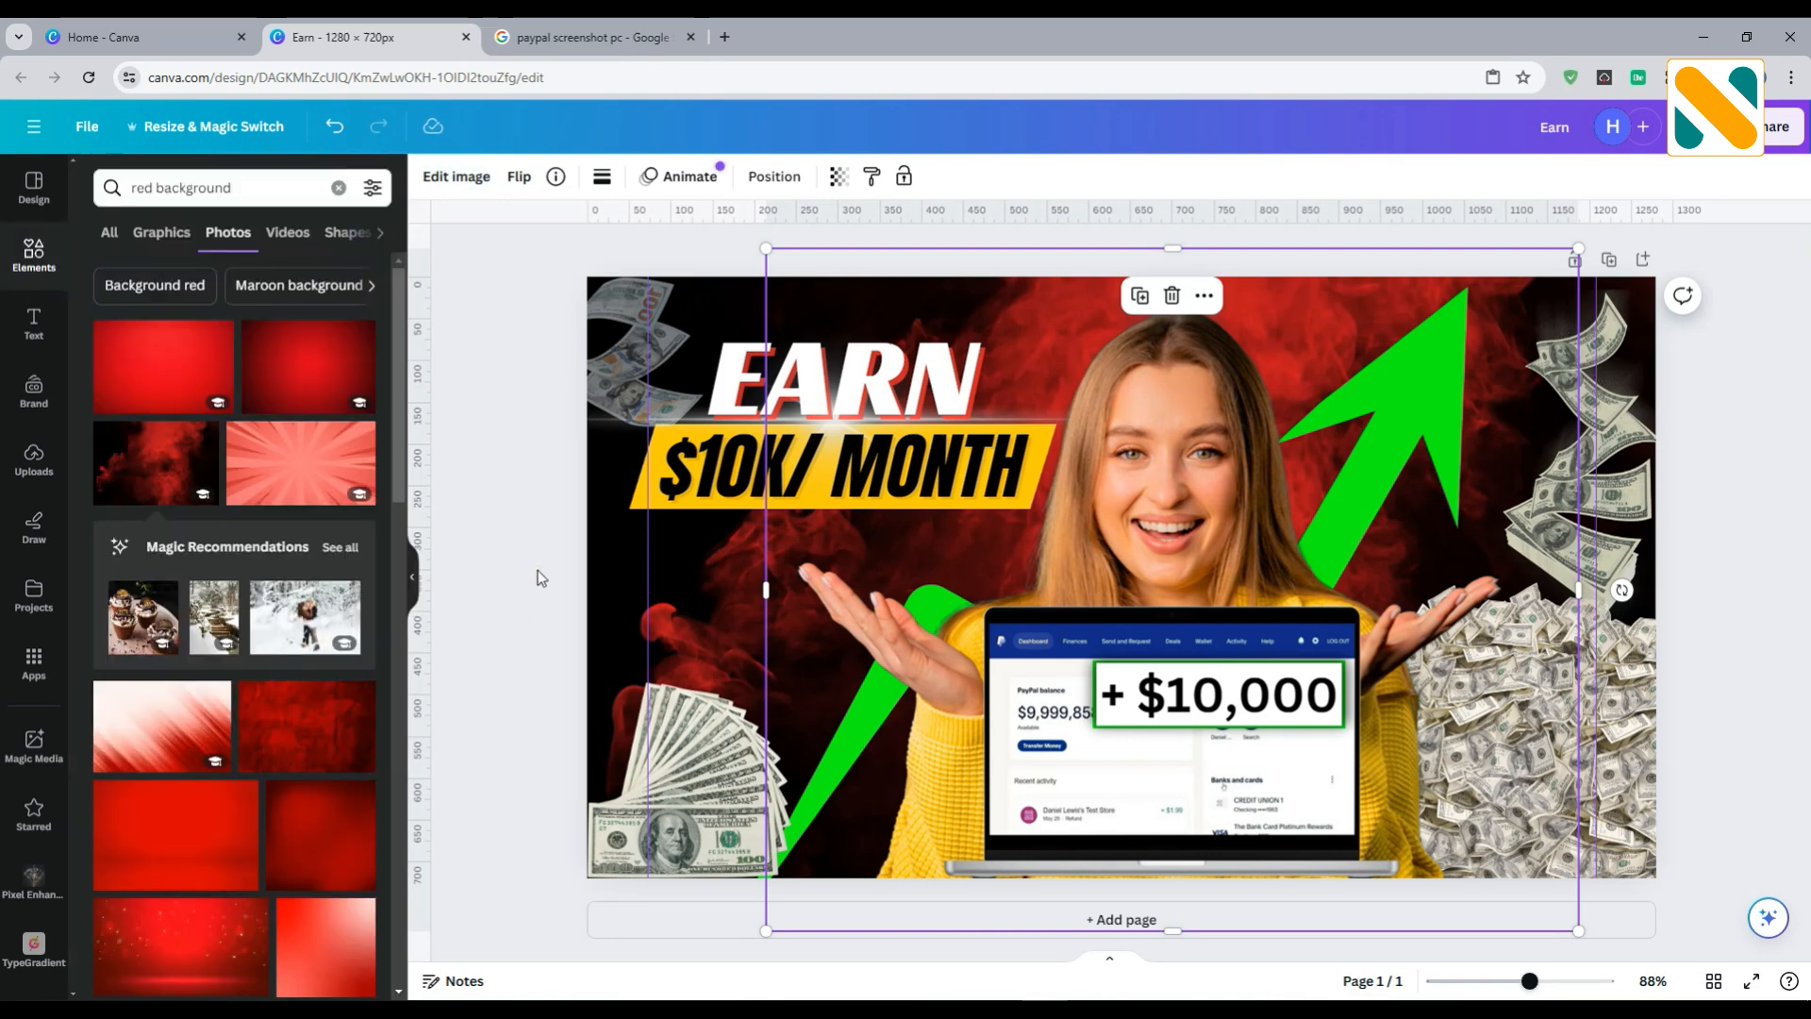
key(Escape)
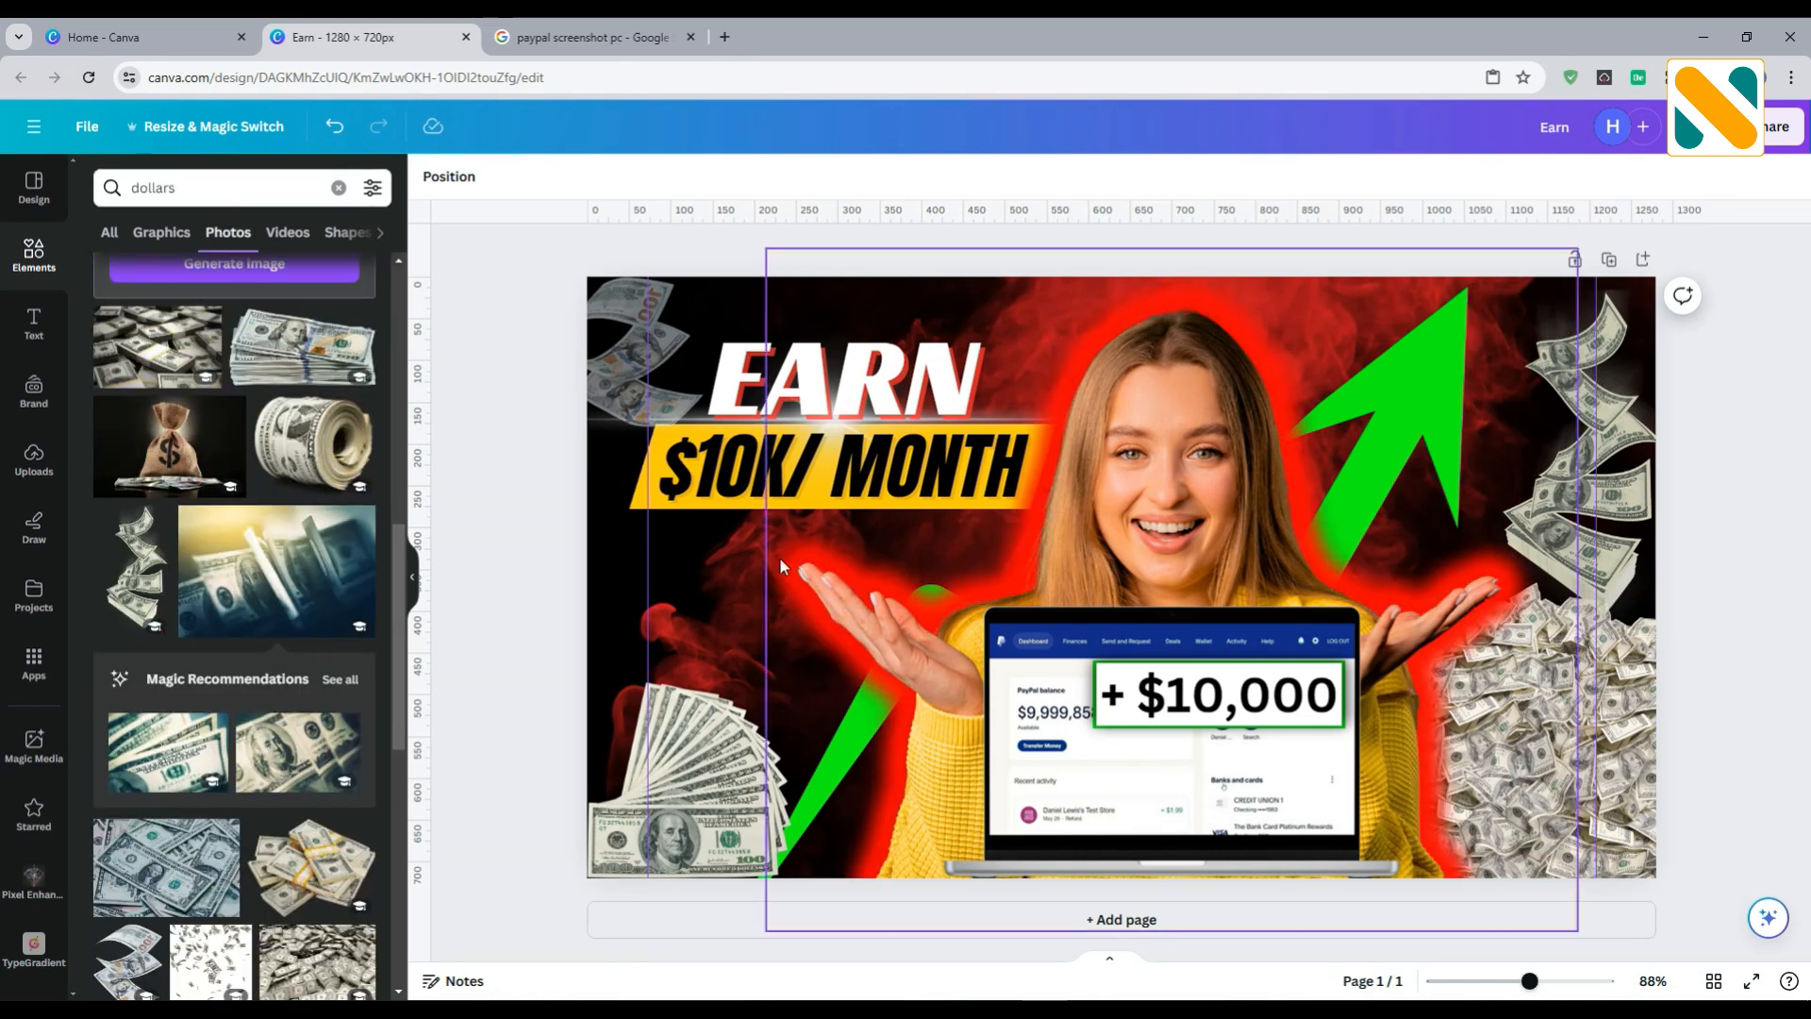
click(507, 406)
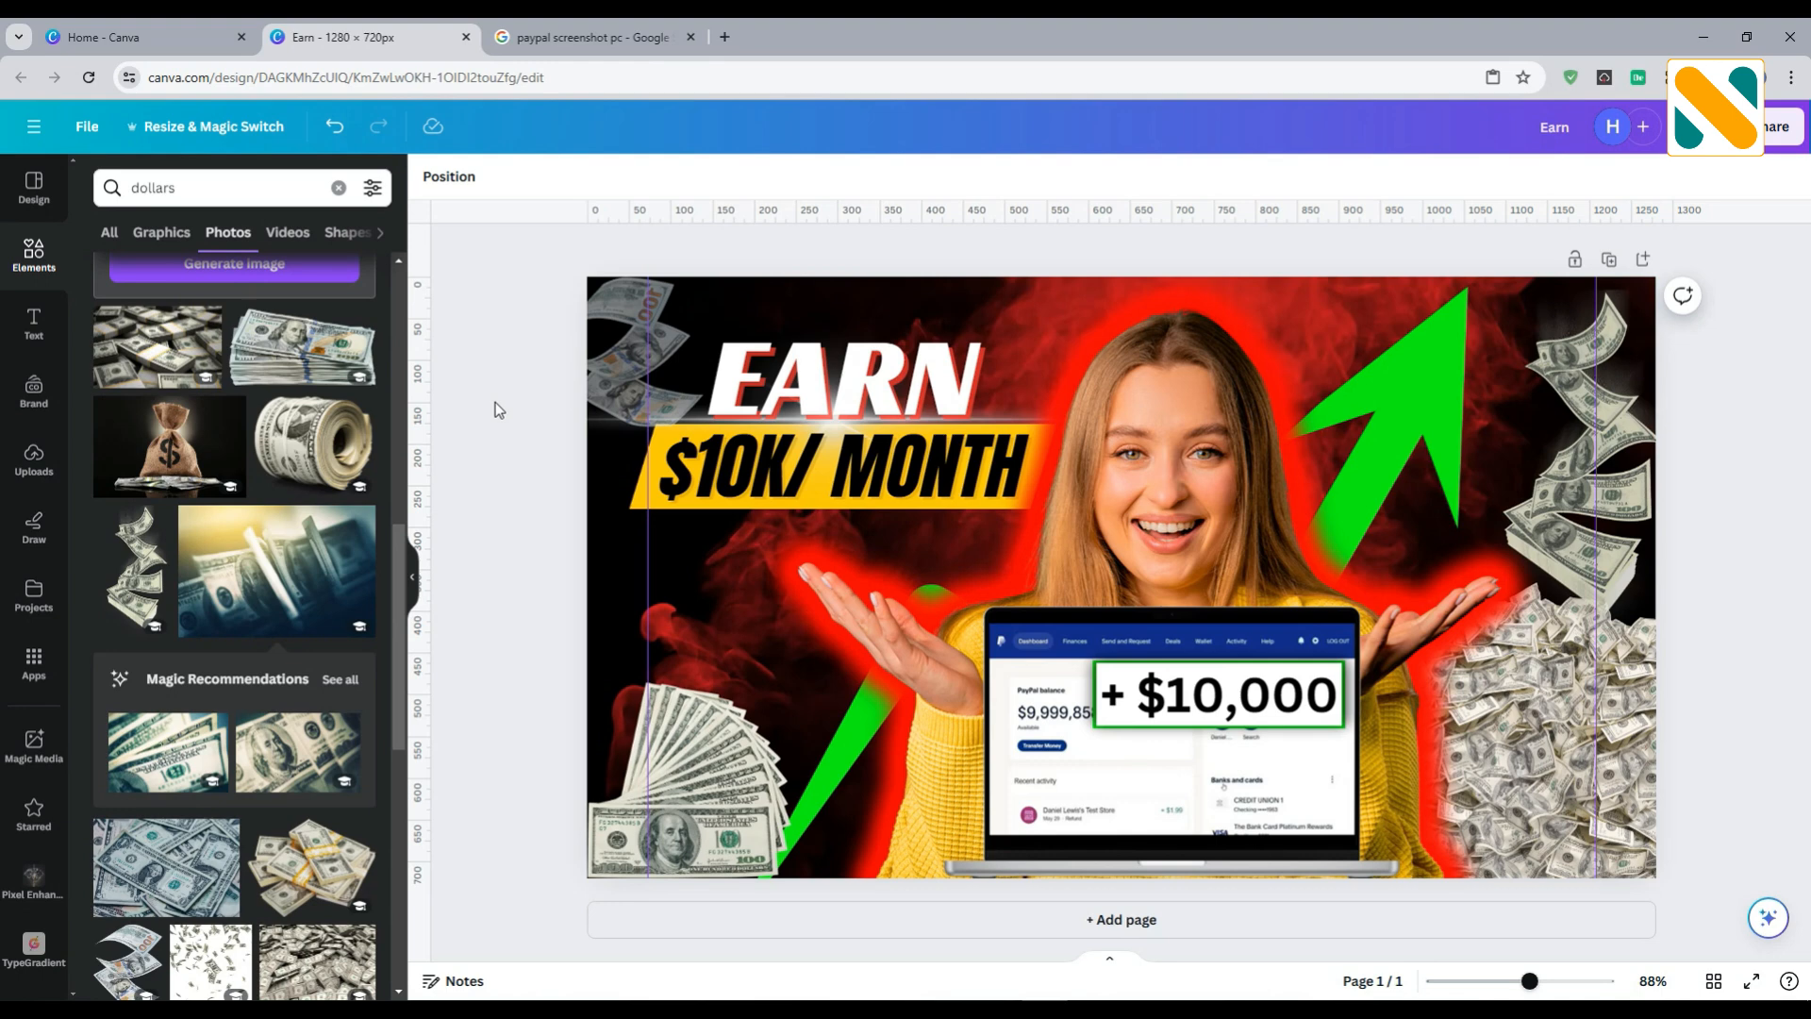
Enlarge the "$10K/ MONTH" text to a font size of about 69.5 and recentre it on the yellow banner
click(745, 474)
drag(1025, 511, 1050, 515)
drag(961, 481, 946, 476)
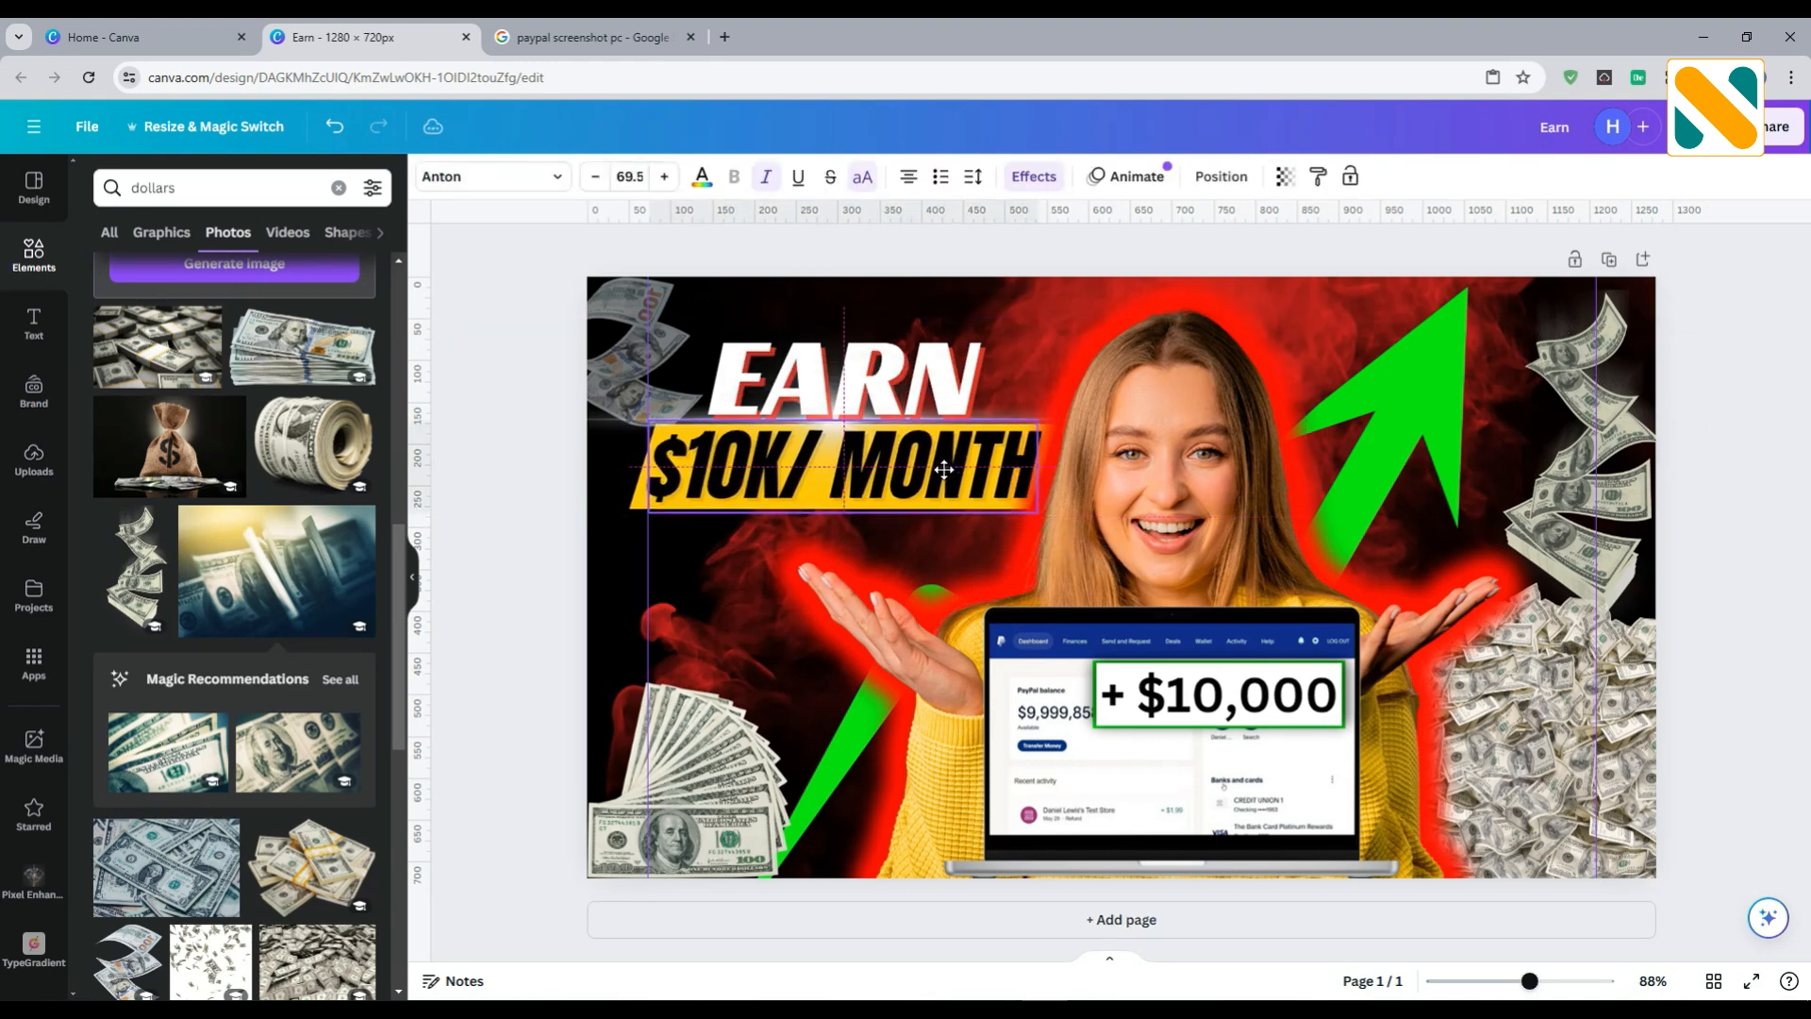
click(491, 495)
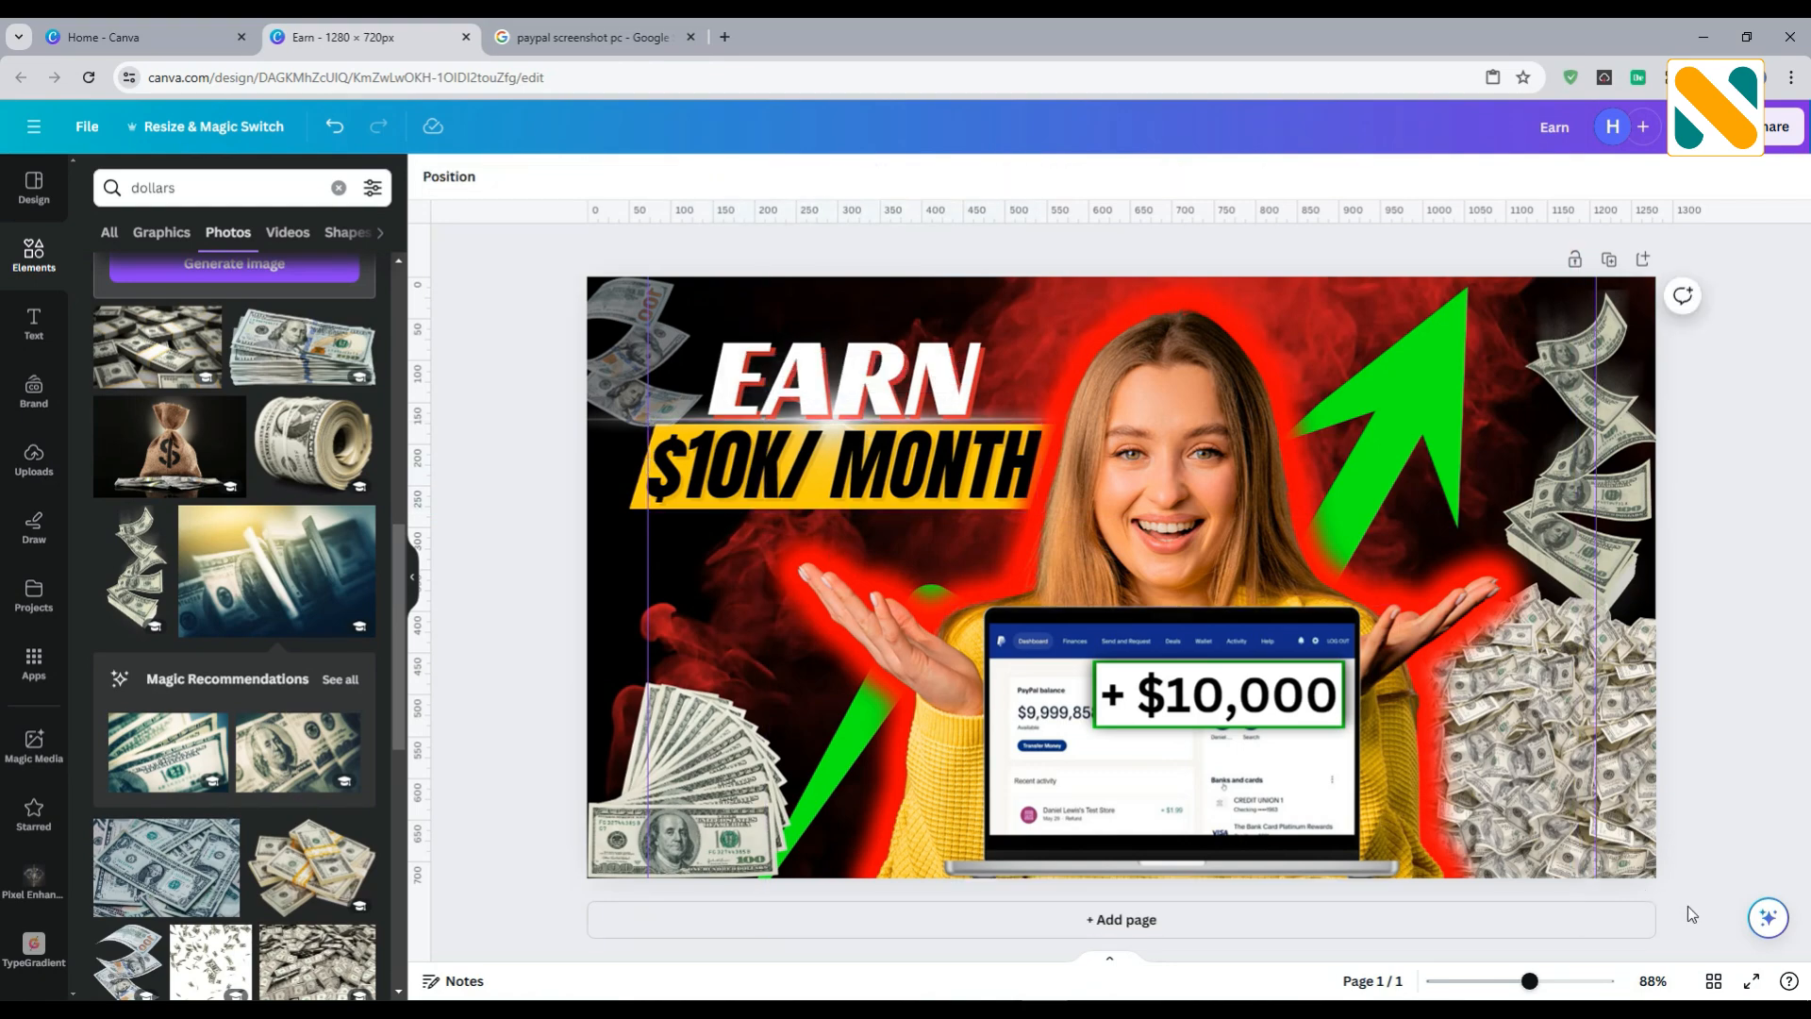
View the thumbnail design in full-screen presentation to check the overall composition
click(1751, 984)
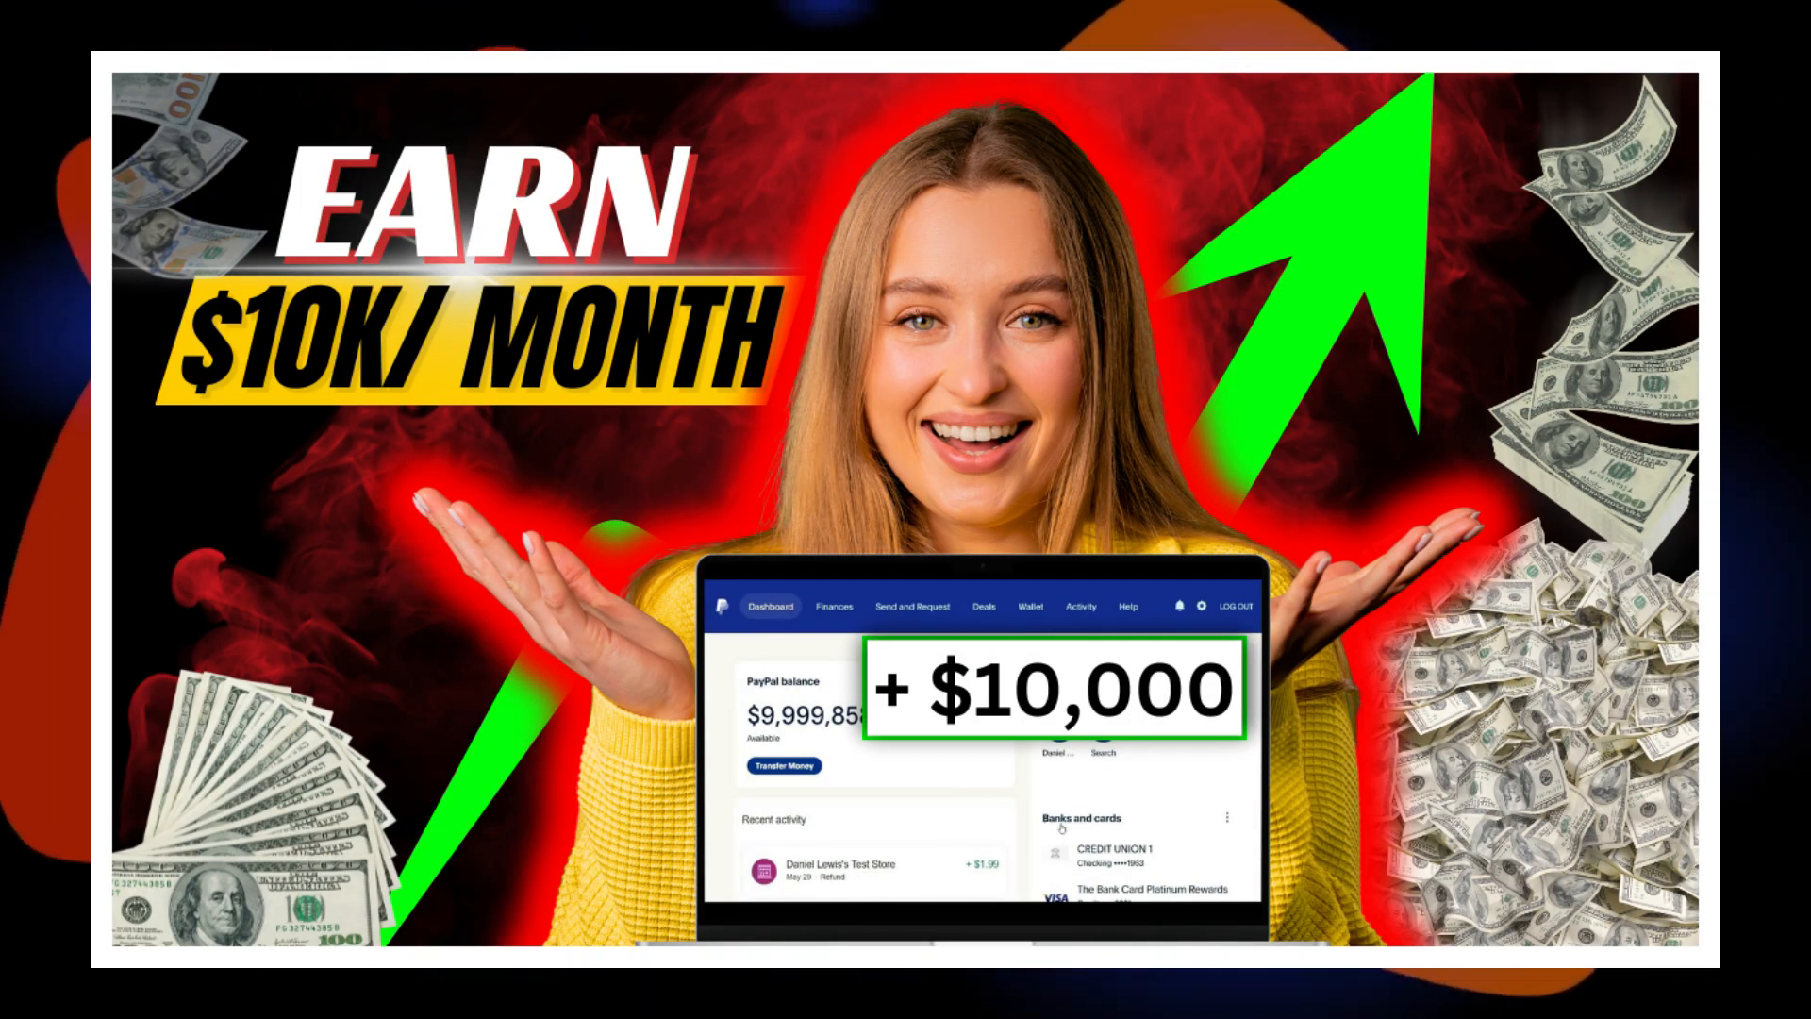
key(Right)
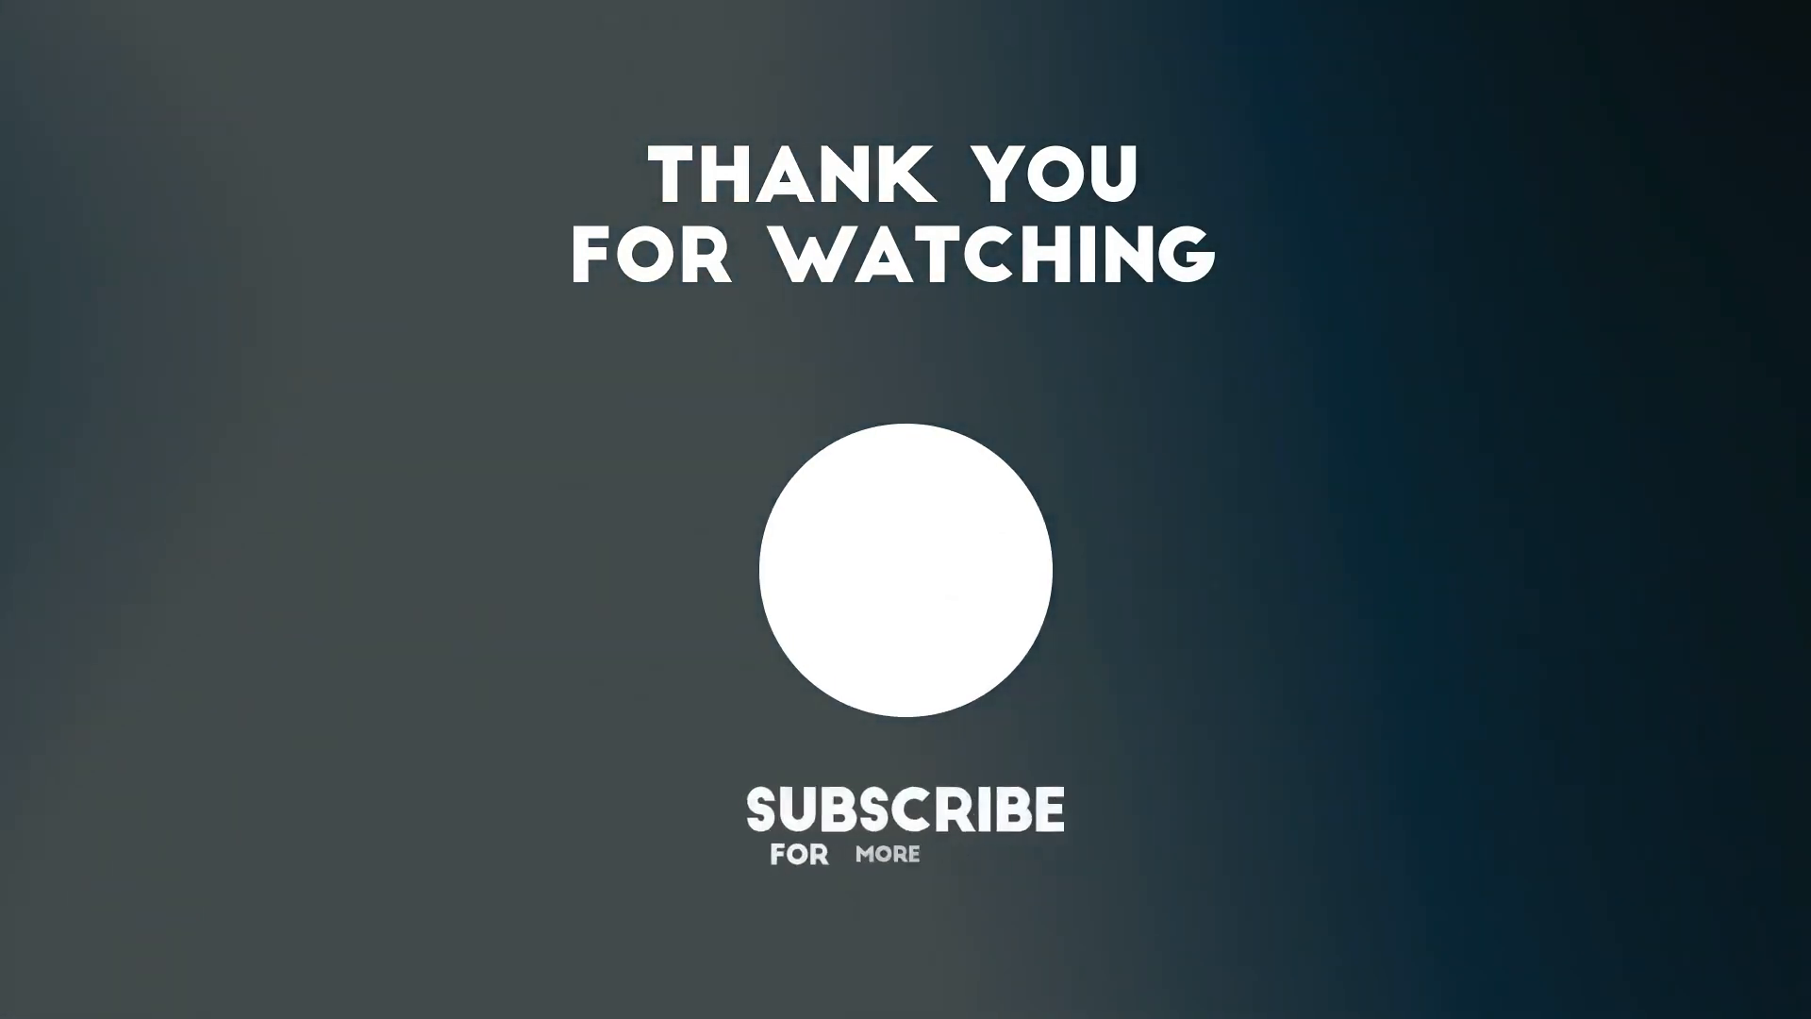